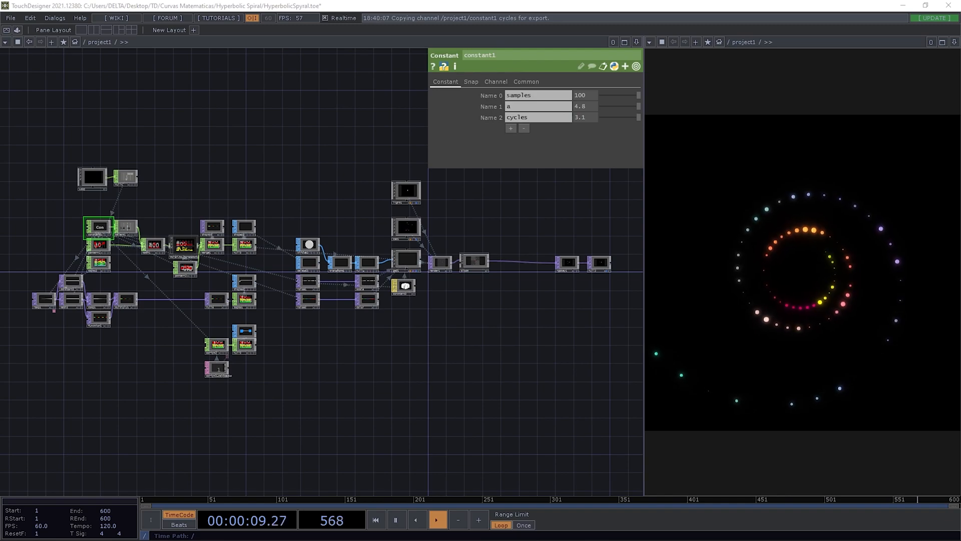
Browse the list of parametric equation tutorials on the Parametric Equations web page.
left_click_drag(0, 95, 202, 5)
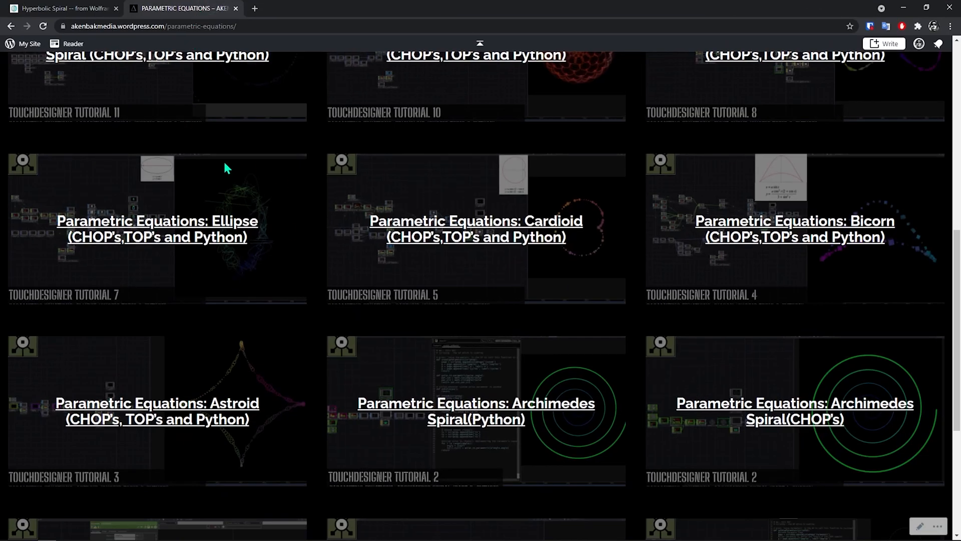
scroll(323, 281, "up", 3)
scroll(550, 356, "down", 4)
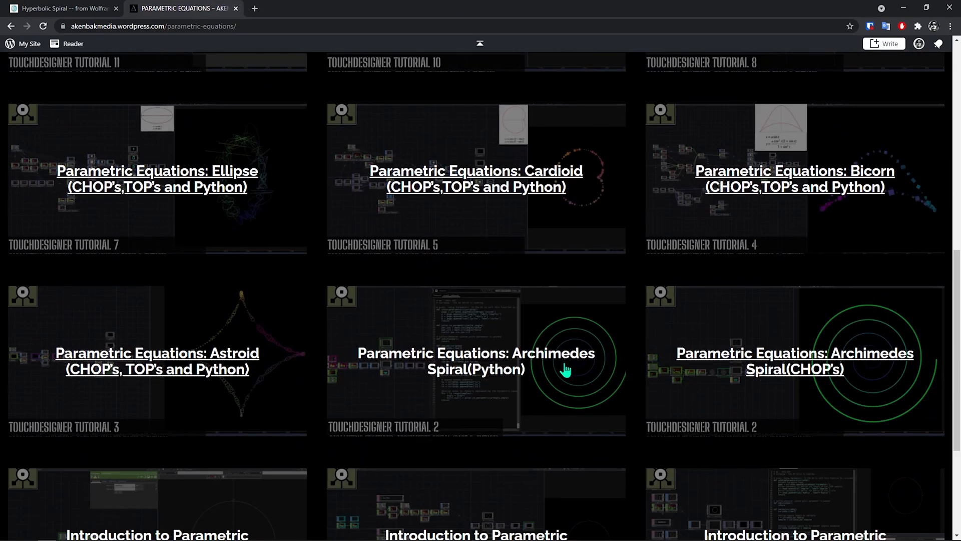
scroll(275, 285, "up", 7)
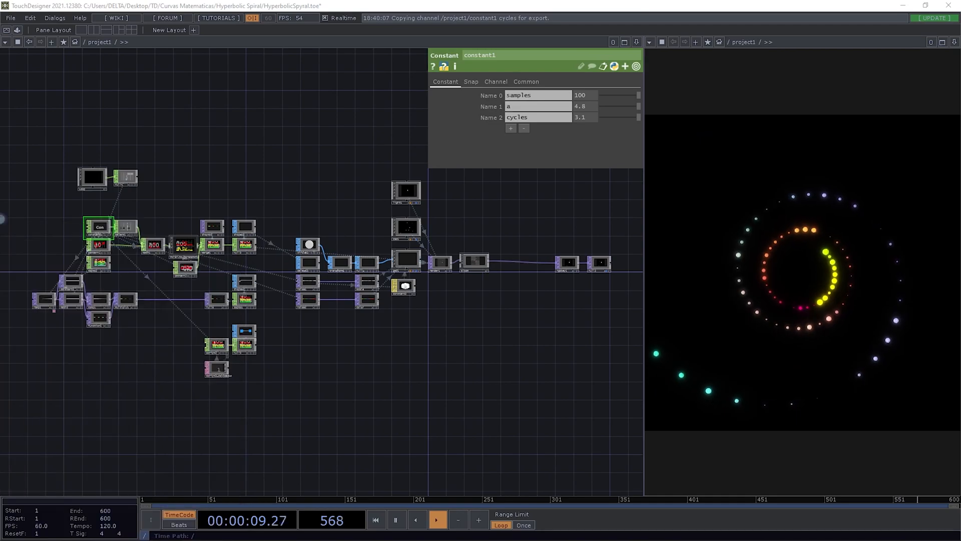
In the finished hyperbolic spiral project, set the constant's a channel to 2.4 and cycles to 4.
scroll(308, 269, "up", 3)
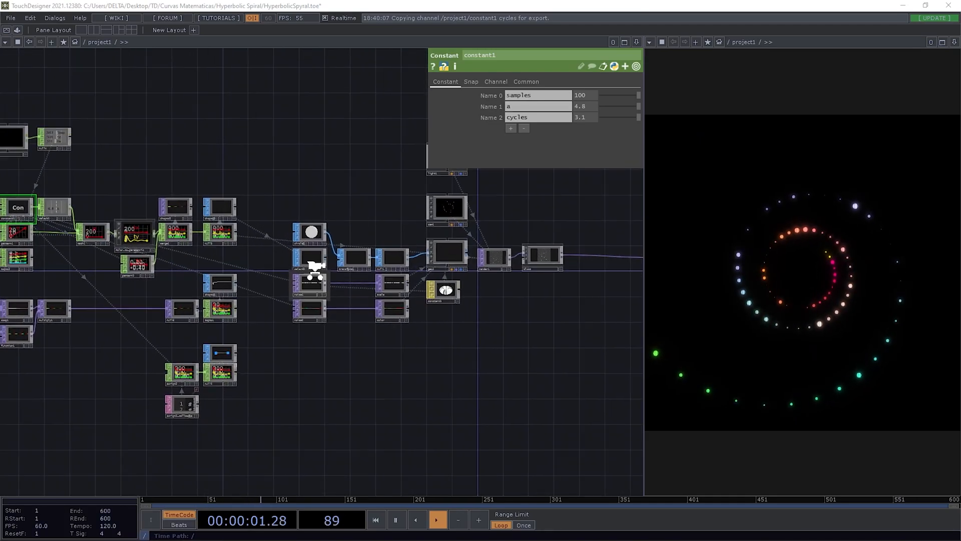
left_click_drag(128, 161, 210, 184)
left_click_drag(161, 206, 207, 205)
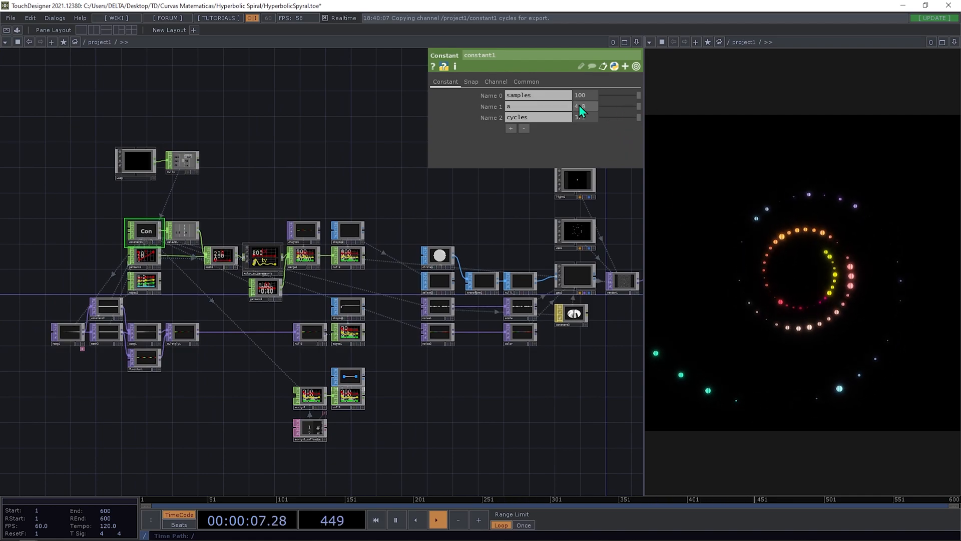
mouse_move(579, 105)
middle_mouse_down()
mouse_move(582, 91)
mouse_move(565, 92)
mouse_move(607, 115)
mouse_move(577, 102)
middle_mouse_up()
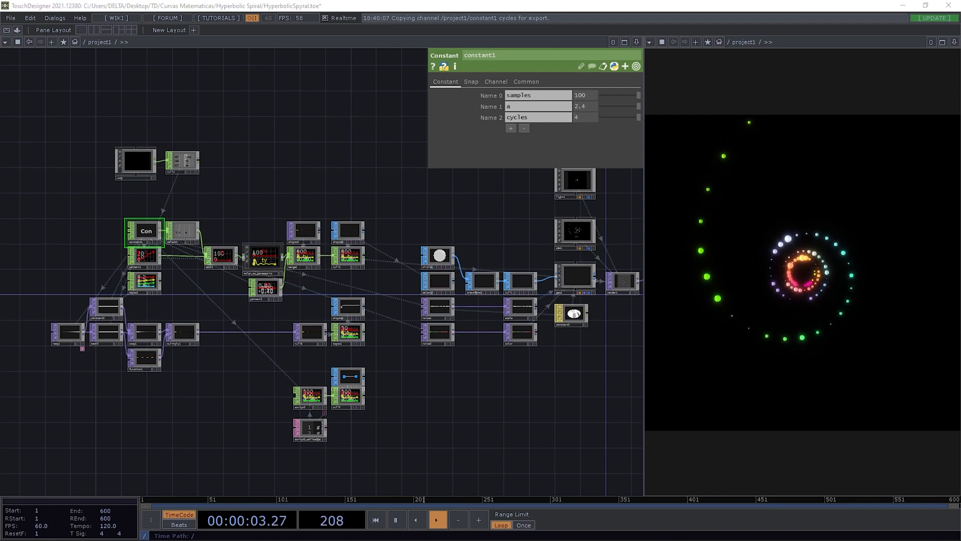
Switch to the CurvePreset.1 project and examine its preset operator network from the script operators to the render chain.
key("alt+Tab")
double_click(327, 73)
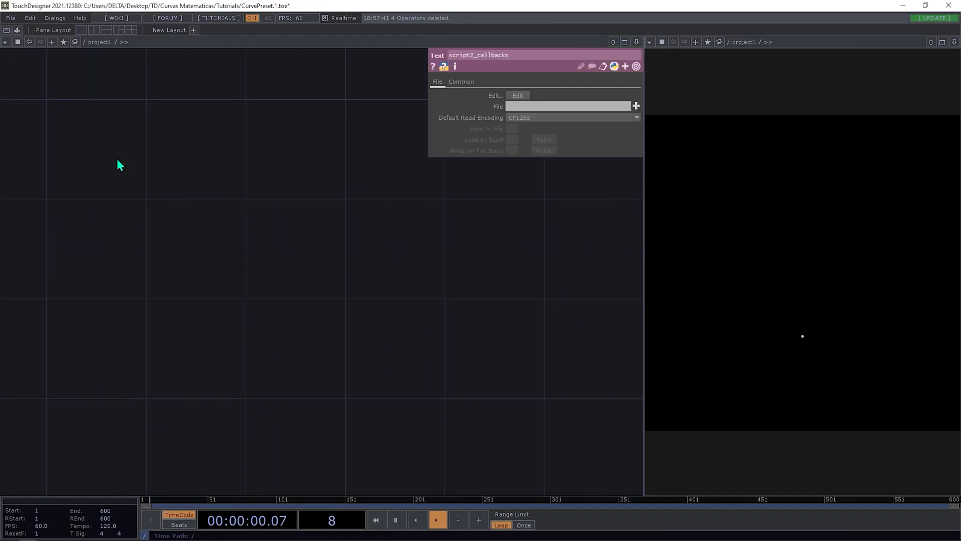
scroll(418, 303, "down", 6)
left_click_drag(419, 304, 279, 228)
scroll(280, 280, "down", 5)
scroll(282, 233, "up", 10)
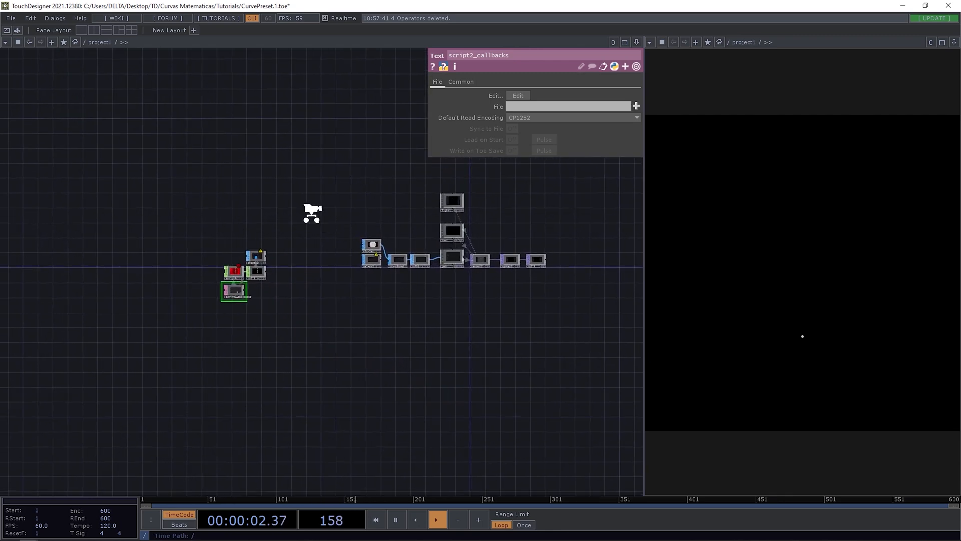
left_click_drag(186, 244, 263, 263)
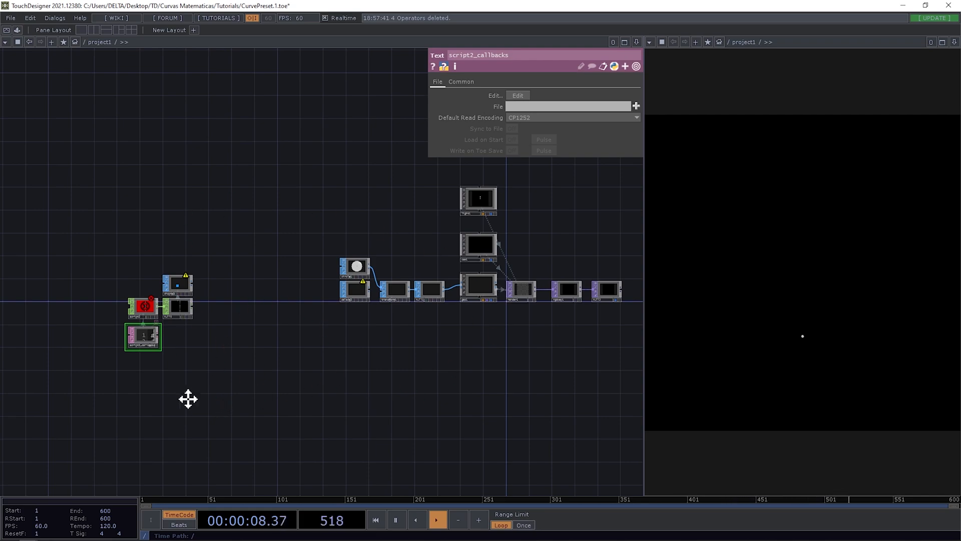
left_click_drag(184, 404, 214, 415)
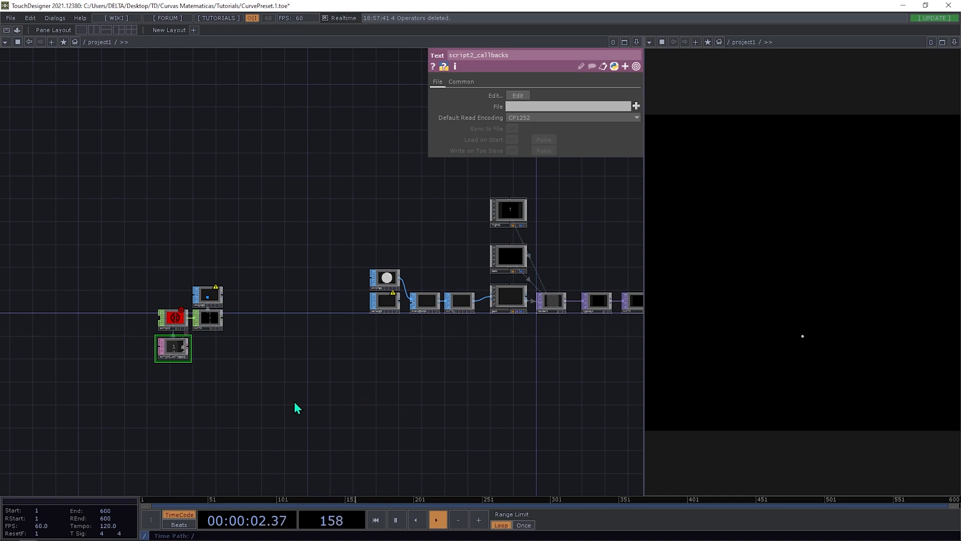
left_click_drag(189, 392, 225, 400)
left_click_drag(127, 248, 144, 264)
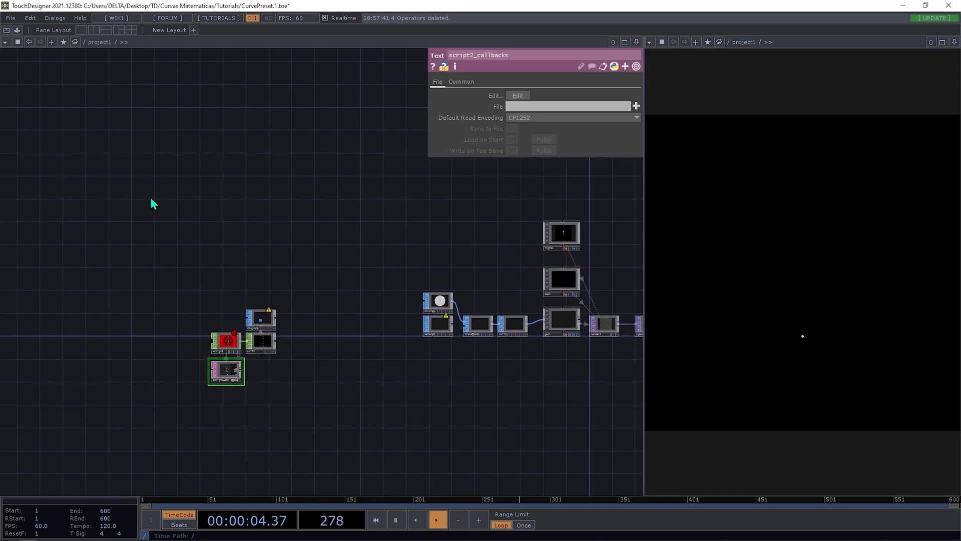
Add a Constant CHOP above the script operators and name its first channel samples with a value of 100.
key("Tab")
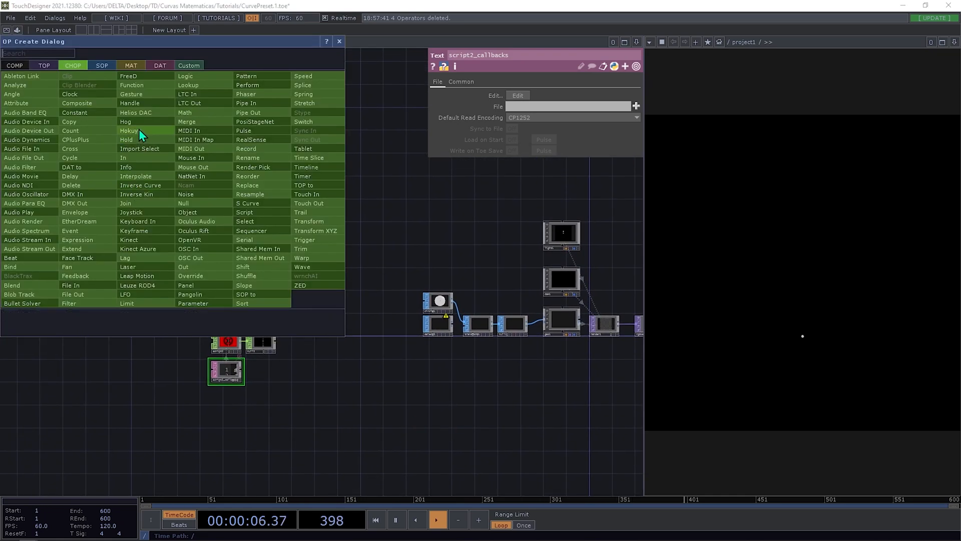
left_click(86, 113)
left_click(147, 187)
scroll(146, 187, "up", 3)
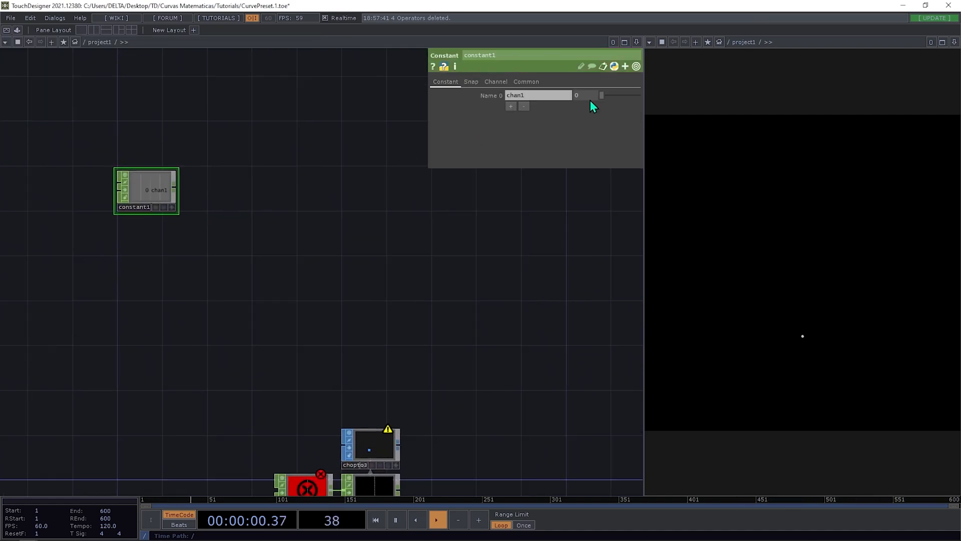
type("samples")
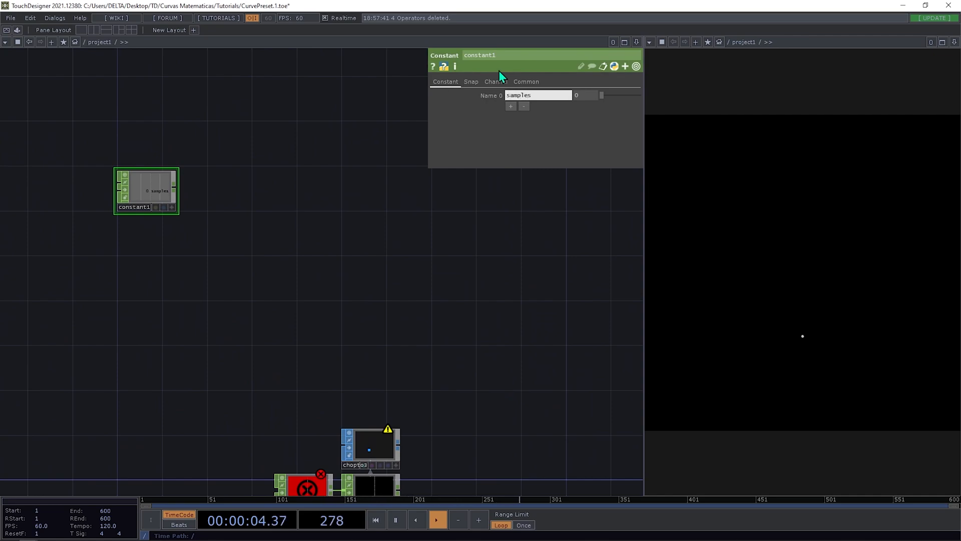
type("100")
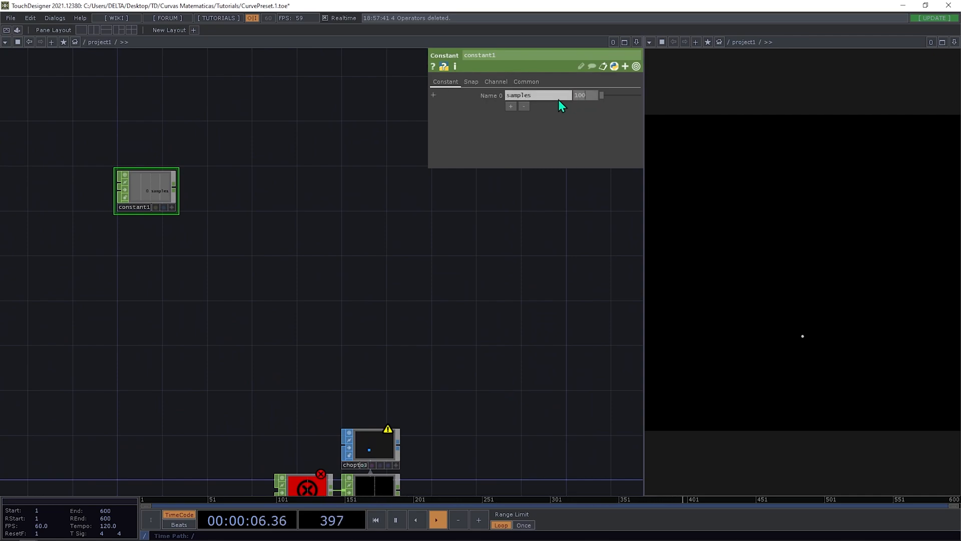
key("Return")
Add a second channel to the constant, named a, with a value of 1.
left_click(513, 105)
left_click(515, 106)
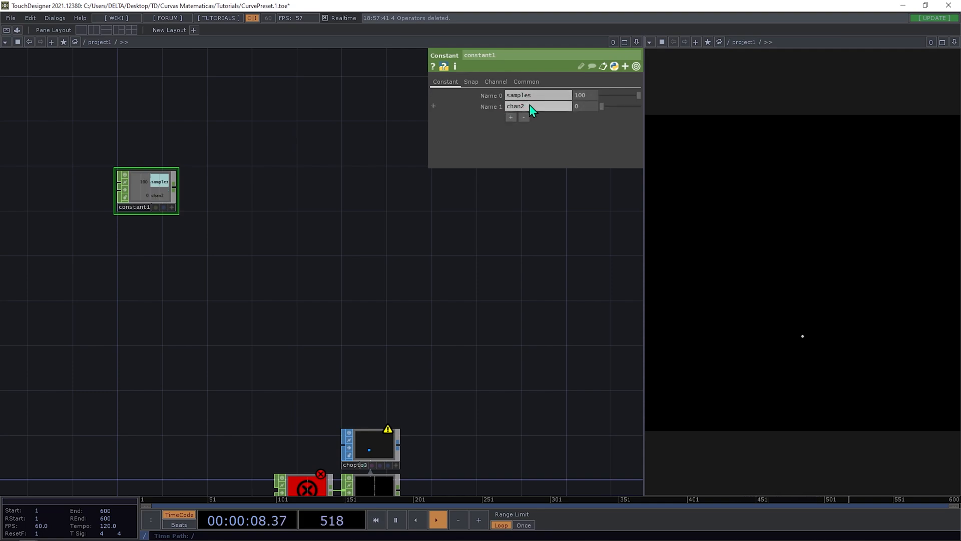
type("a")
key("Tab")
type("1")
key("Return")
Add a Pattern CHOP below the constant and set its type to Ramp.
left_click_drag(104, 230, 152, 229)
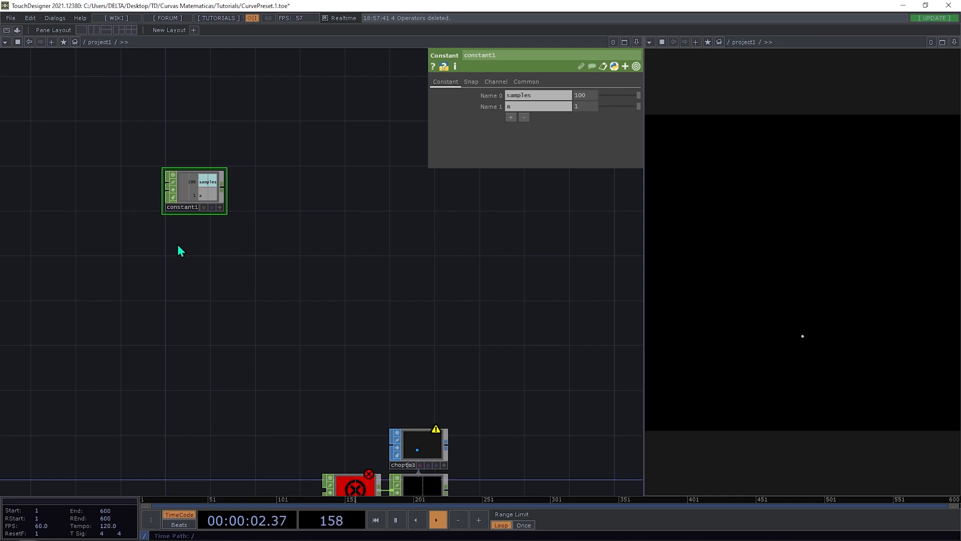
key("Tab")
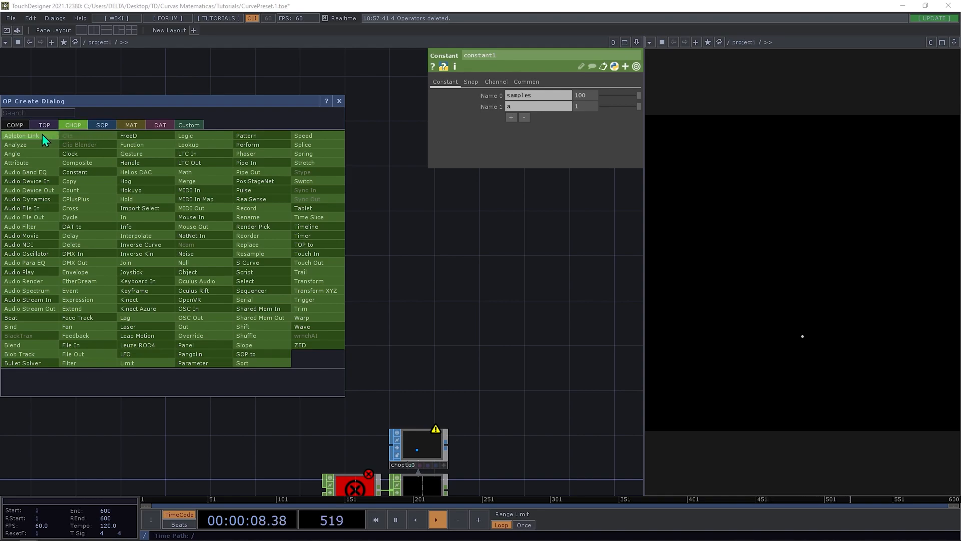
type("patter")
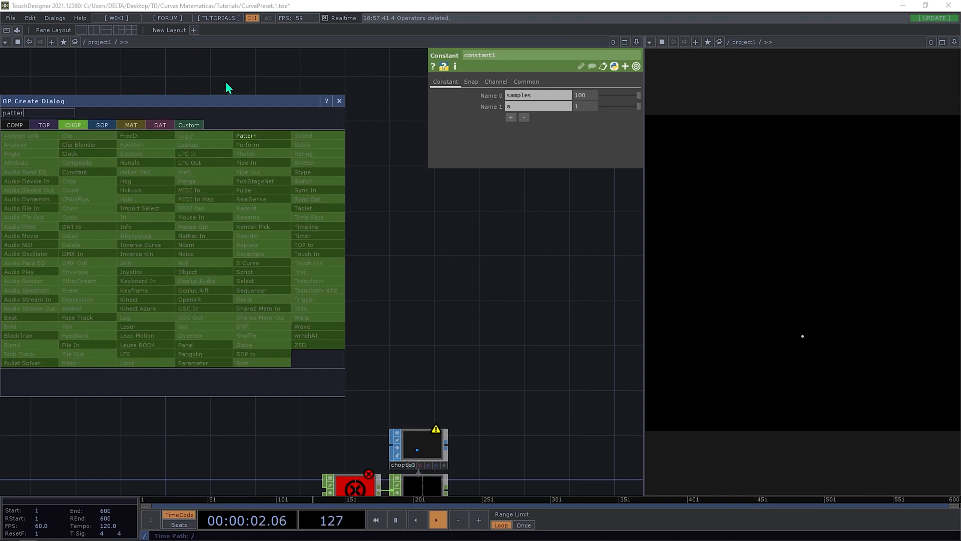
left_click(244, 136)
left_click(193, 241)
left_click(535, 96)
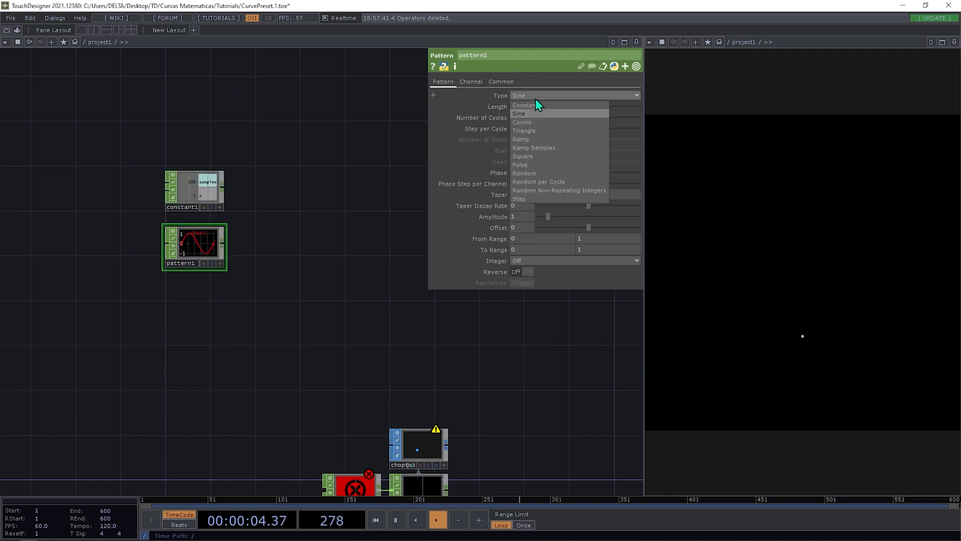
left_click(531, 139)
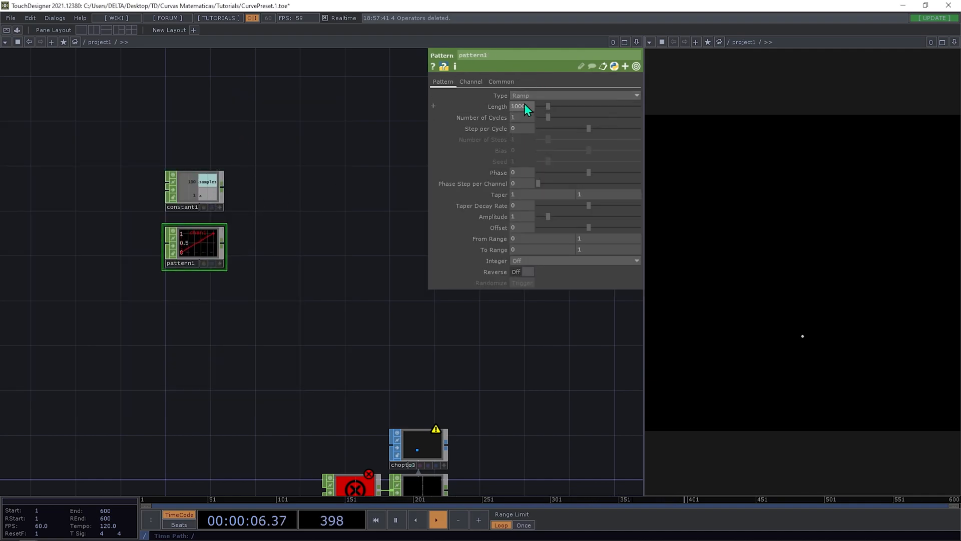
Link the pattern's length to the constant's samples channel as a CHOP reference and set its To Range upper limit to math.pi*2.
left_click(220, 208)
left_click_drag(197, 181, 520, 106)
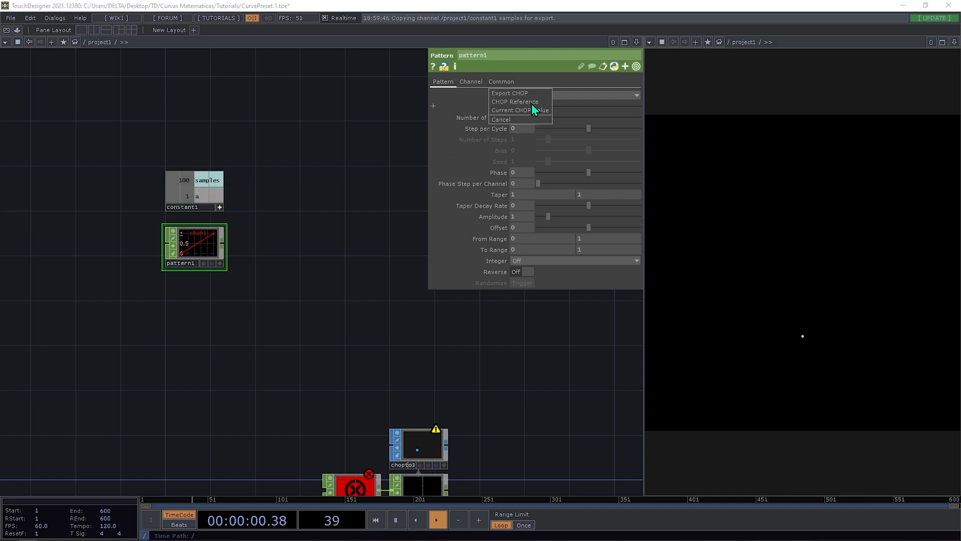
left_click(531, 103)
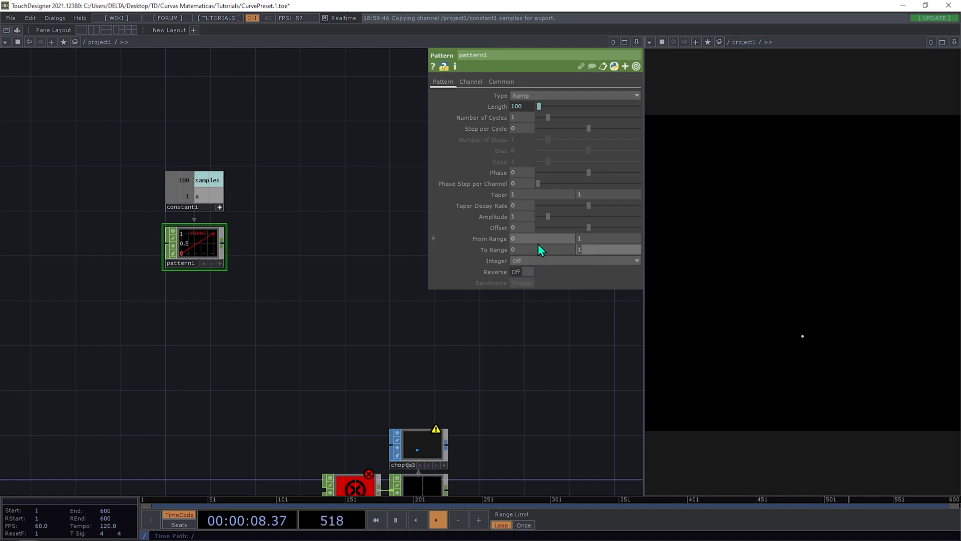
type("math.pi*2")
key("Return")
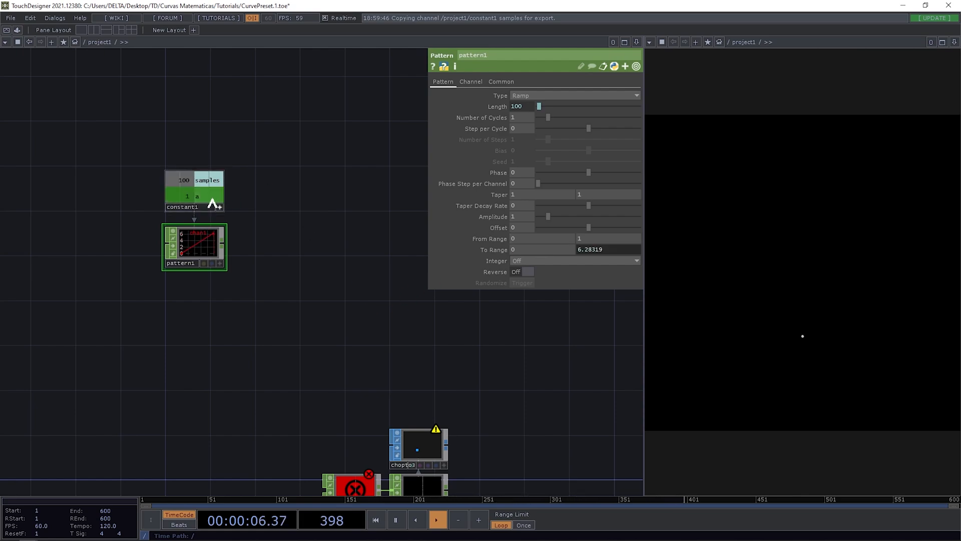
Name the pattern's channel t and check the hyperbolic spiral's polar equation on Wolfram MathWorld.
left_click(476, 84)
left_click(520, 95)
type("t")
key("Return")
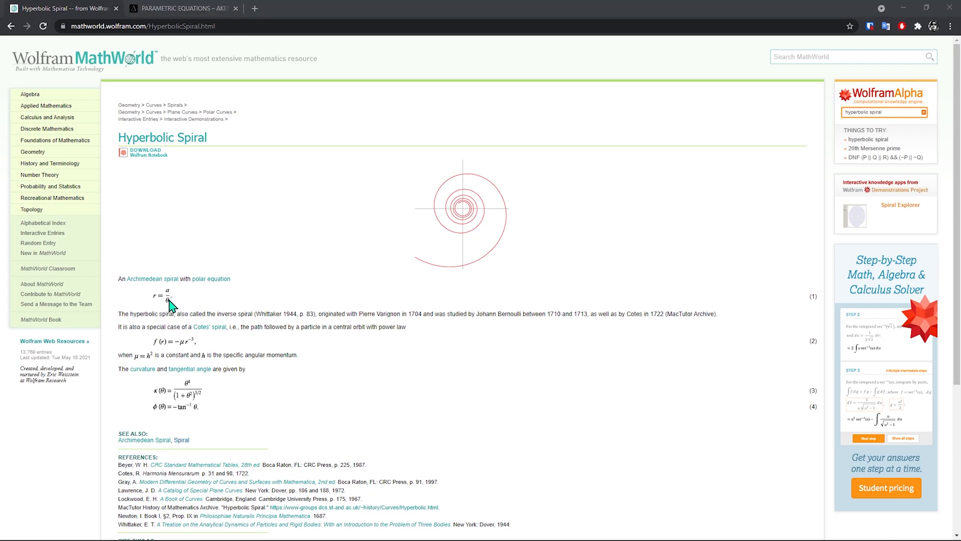
key("alt+Tab")
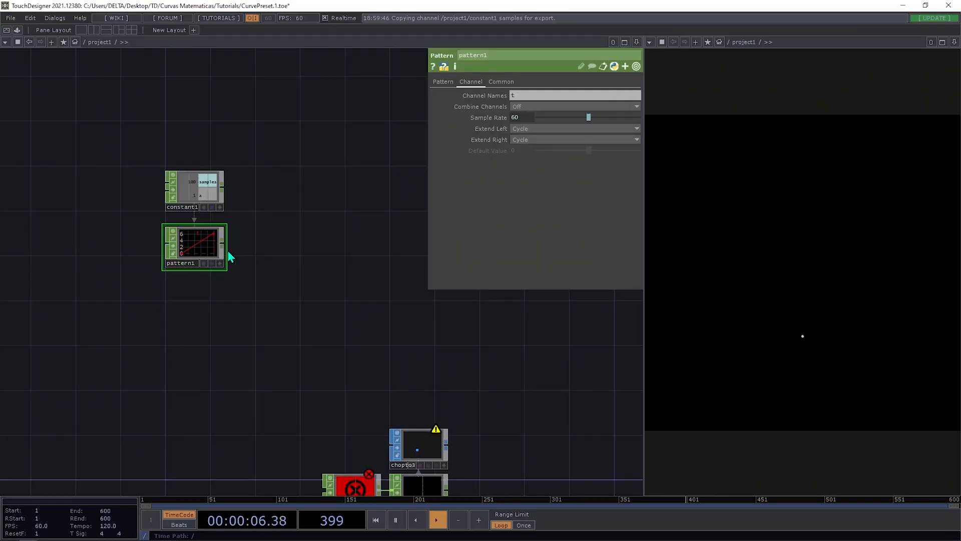
Append a Select CHOP to the constant and have it pass only channel a.
left_click_drag(227, 194, 220, 211)
right_click(218, 209)
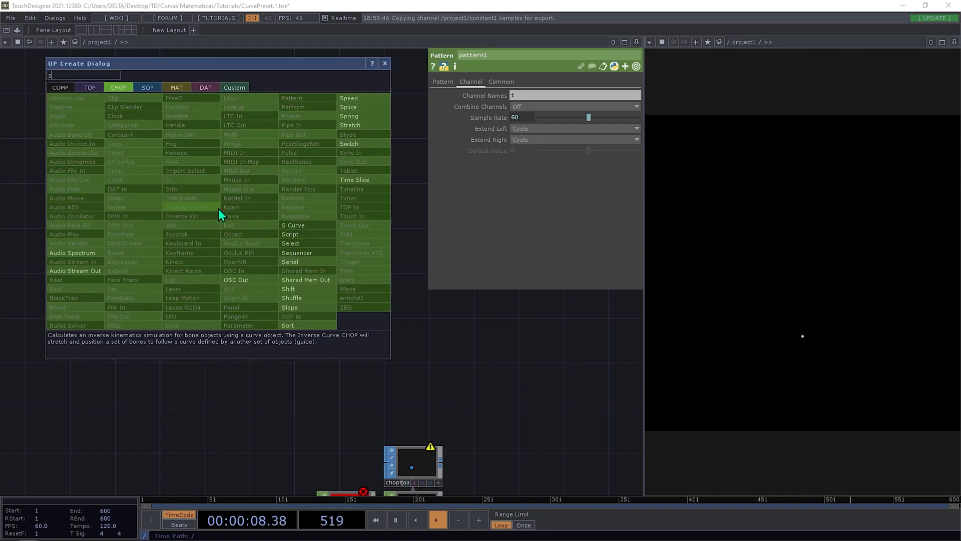
key("Escape")
left_click(252, 202)
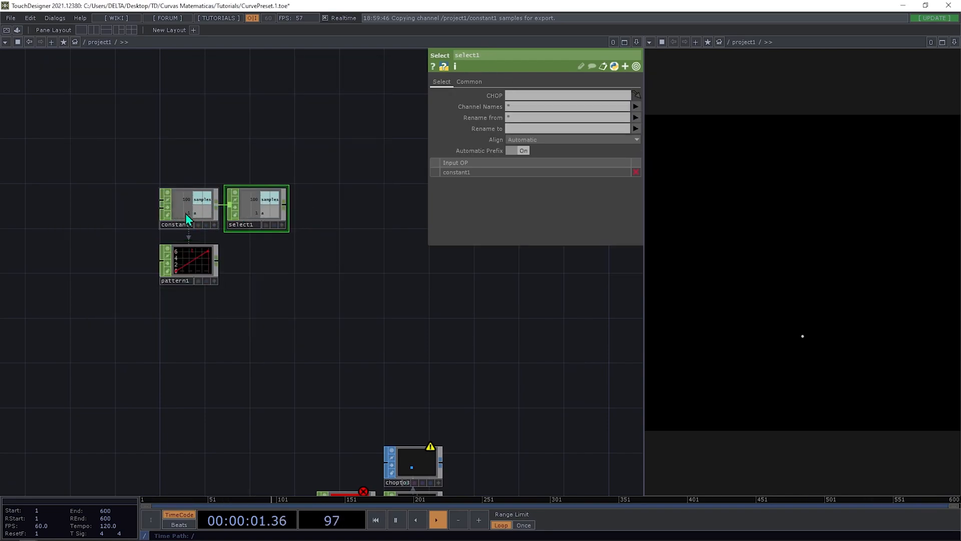
left_click(636, 106)
left_click(638, 133)
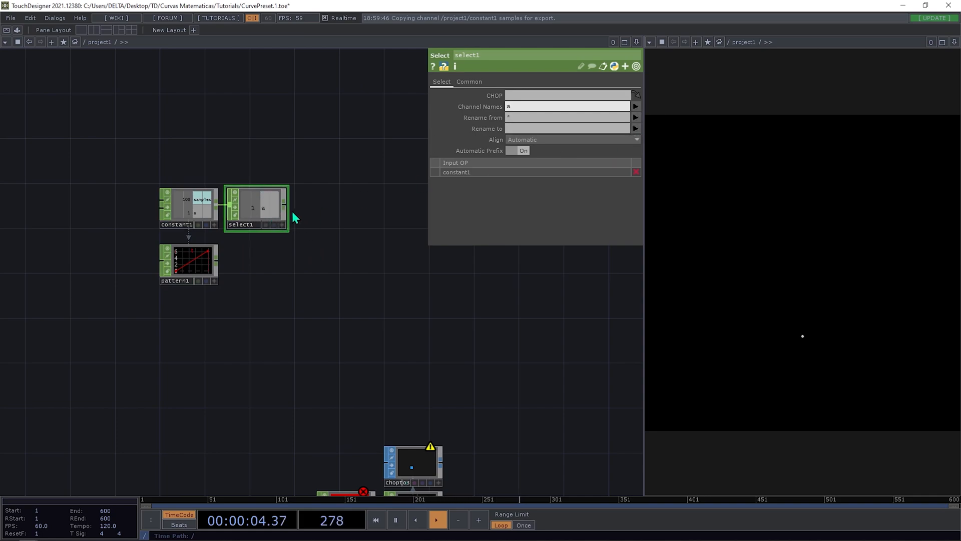
Append a Math CHOP to the select operator and connect the pattern as its second input.
left_click(286, 205)
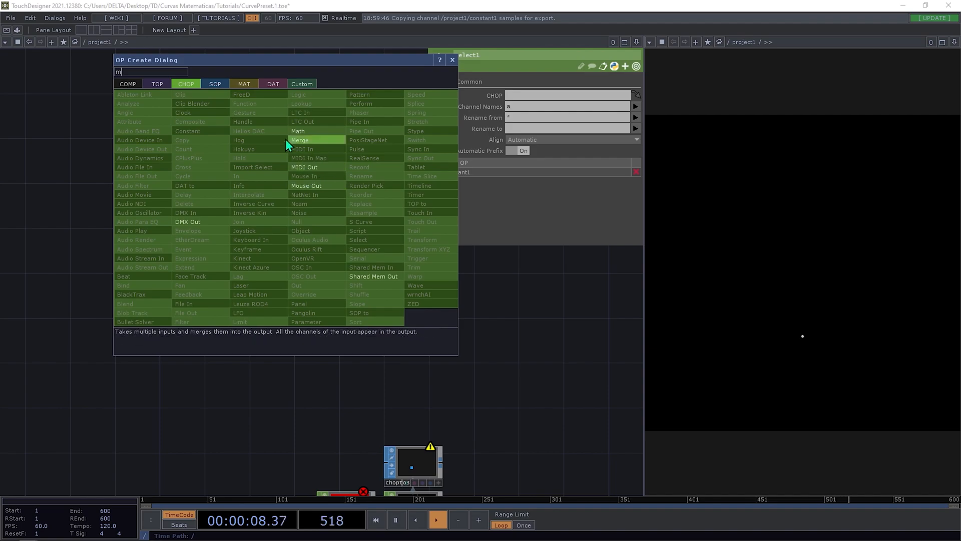
left_click(297, 131)
left_click(331, 263)
left_click(217, 260)
left_click(299, 269)
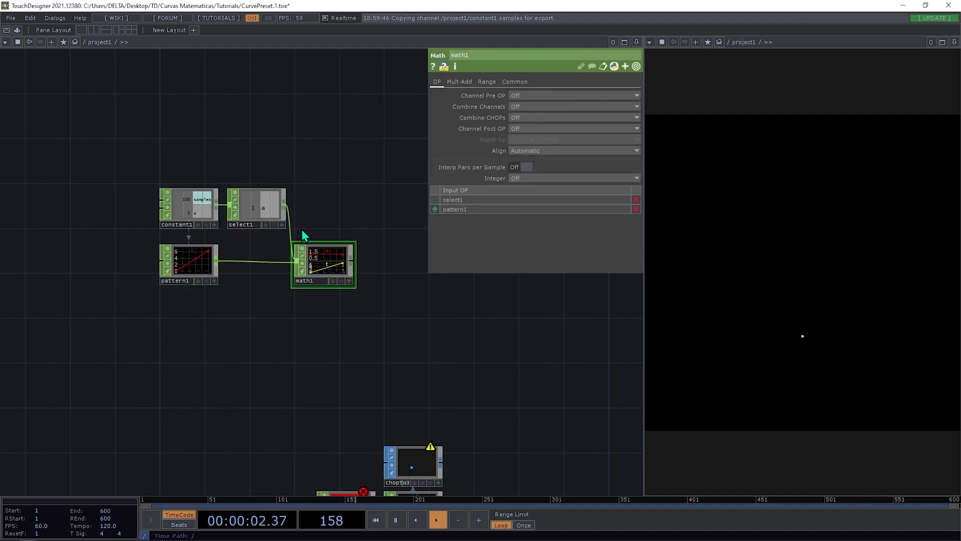
Set the Math operator's Combine CHOPs to Divide and move the operator slightly up and to the right.
scroll(301, 229, "up", 3)
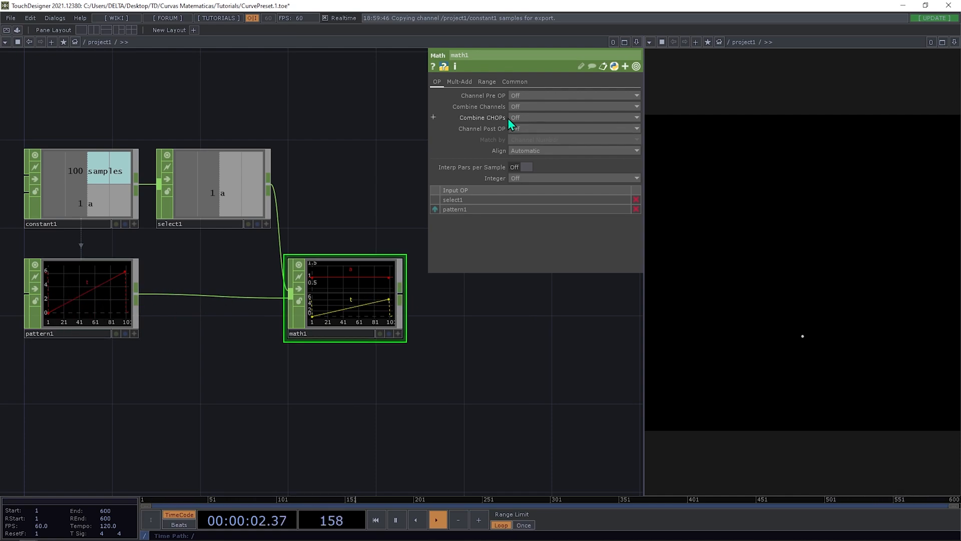
left_click(521, 117)
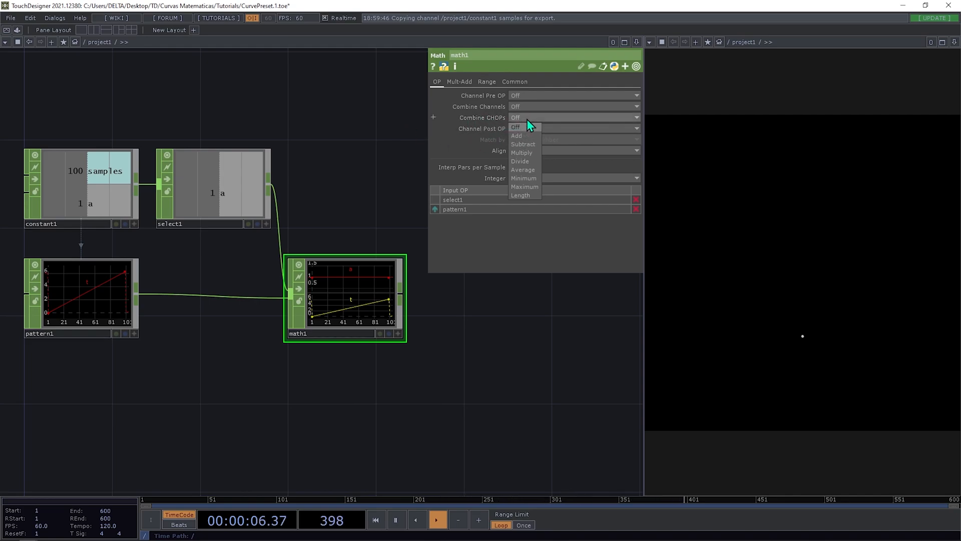
left_click(529, 162)
left_click_drag(326, 206, 260, 188)
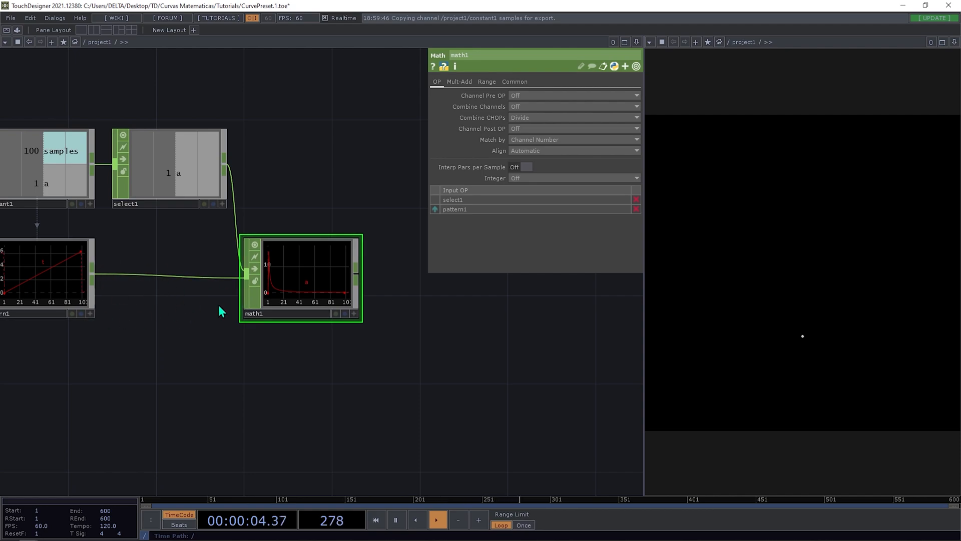
left_click_drag(349, 287, 348, 266)
left_click_drag(184, 341, 321, 342)
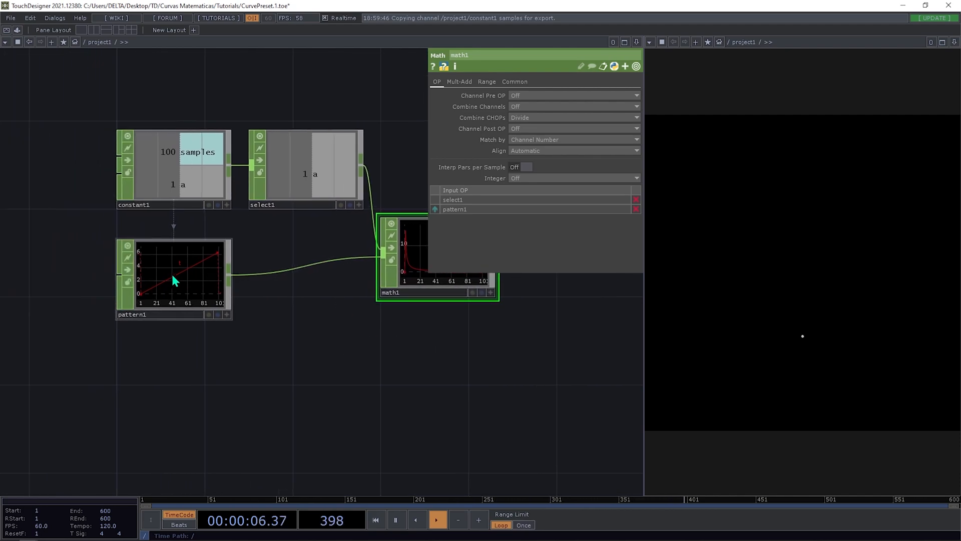
Move the pattern operator up closer beneath the constant and inspect the divided curve in the Math operator.
left_click_drag(175, 275, 175, 253)
left_click_drag(134, 332, 0, 333)
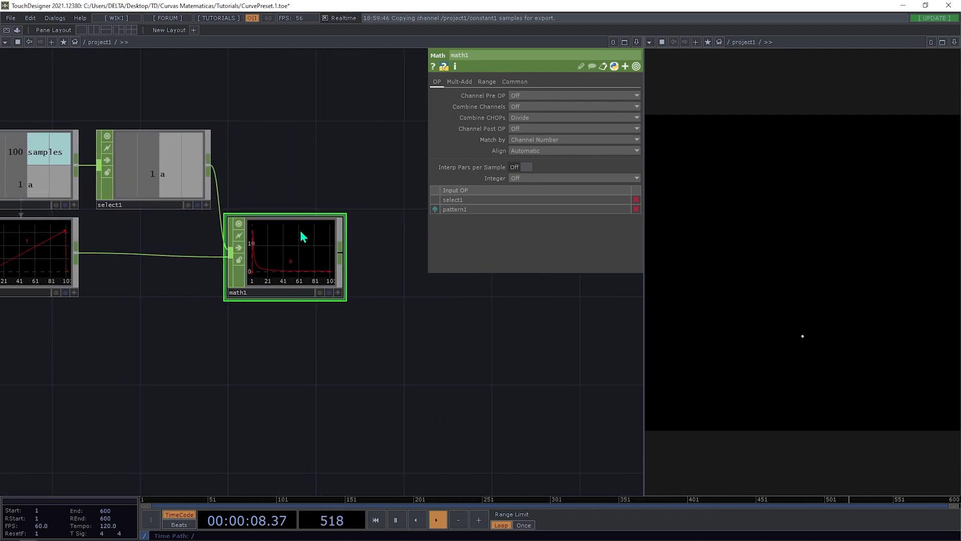
scroll(279, 312, "up", 5)
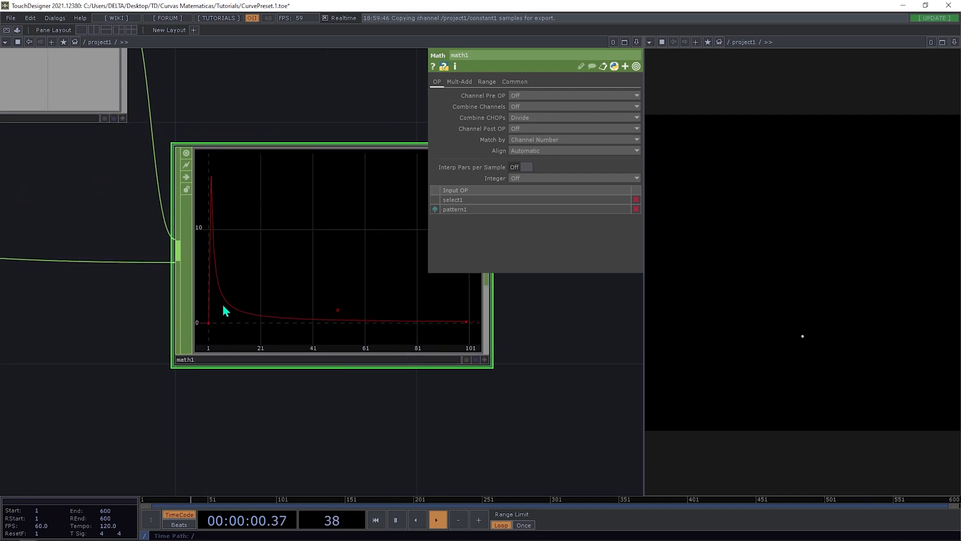
scroll(222, 302, "down", 5)
left_click_drag(383, 310, 444, 343)
left_click_drag(384, 312, 341, 310)
scroll(307, 285, "down", 3)
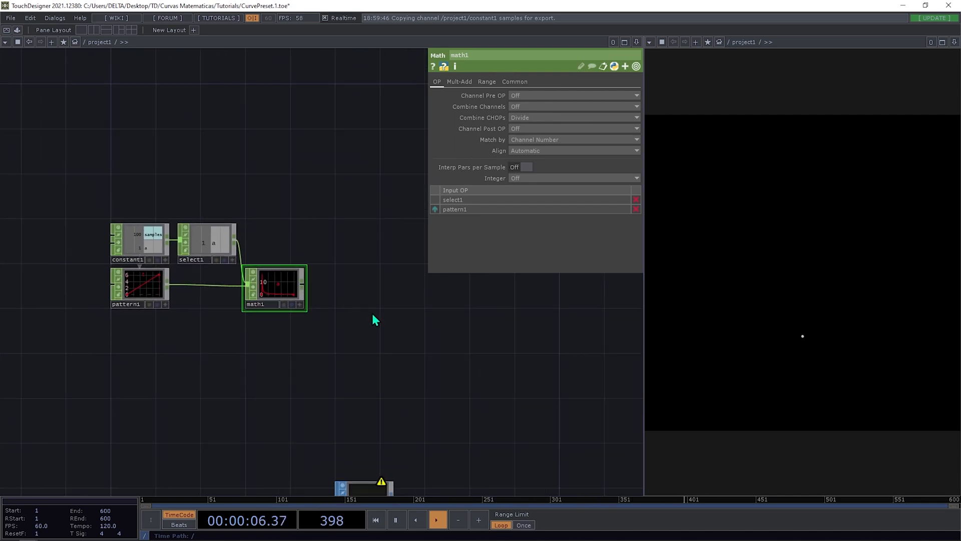
scroll(311, 279, "up", 5)
left_click_drag(347, 337, 299, 340)
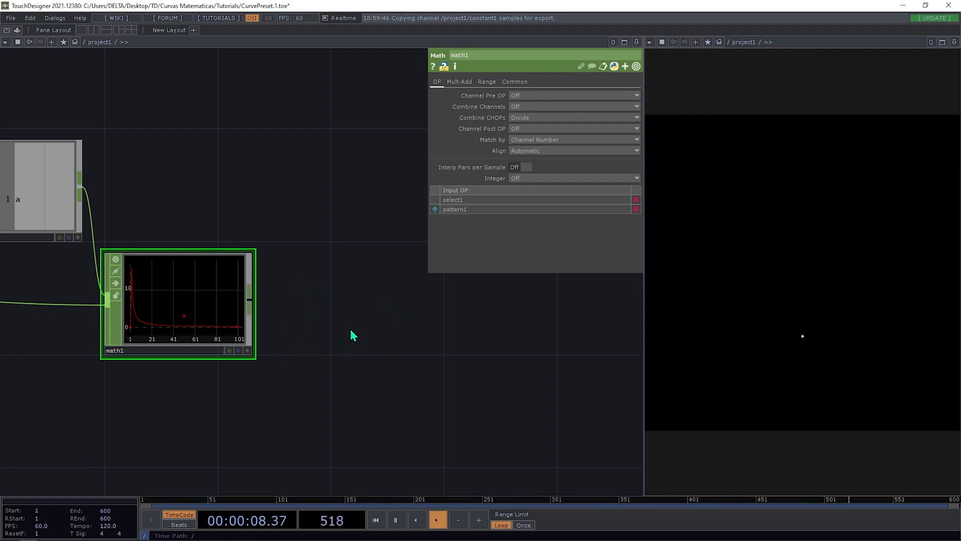
scroll(350, 311, "down", 2)
Add the custom Polar_to_parametric component from the Loop palette folder beside the Math operator, fed by its output.
left_click(18, 30)
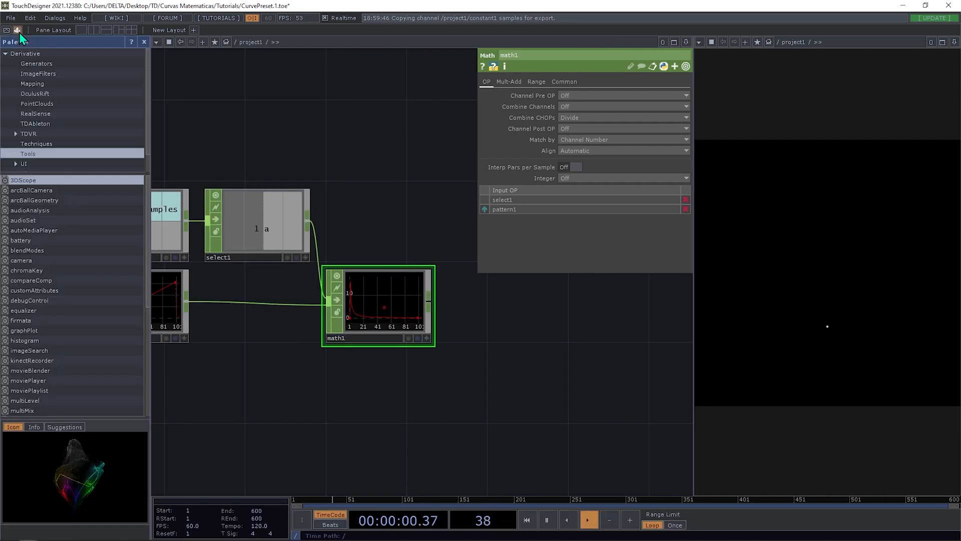
left_click(24, 165)
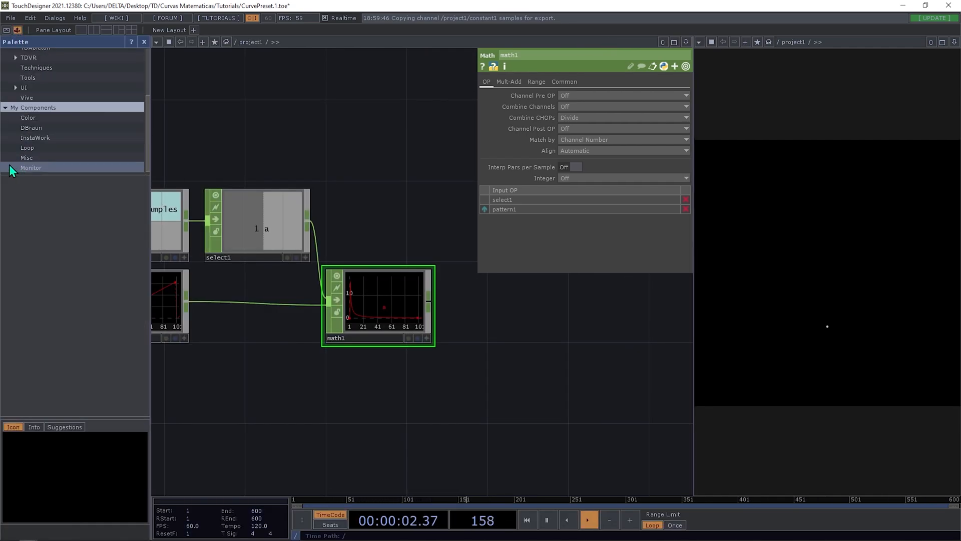
left_click(45, 128)
left_click(40, 149)
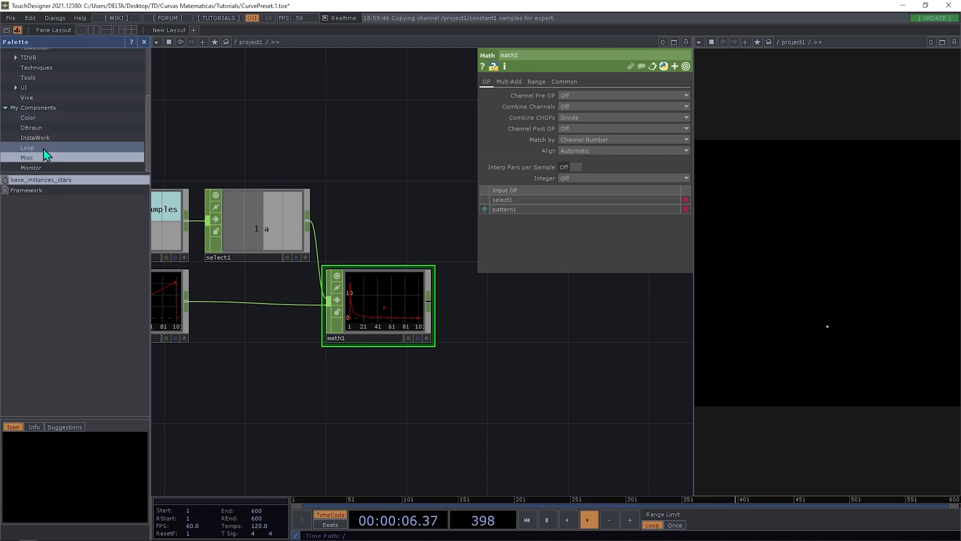
left_click_drag(40, 220, 498, 304)
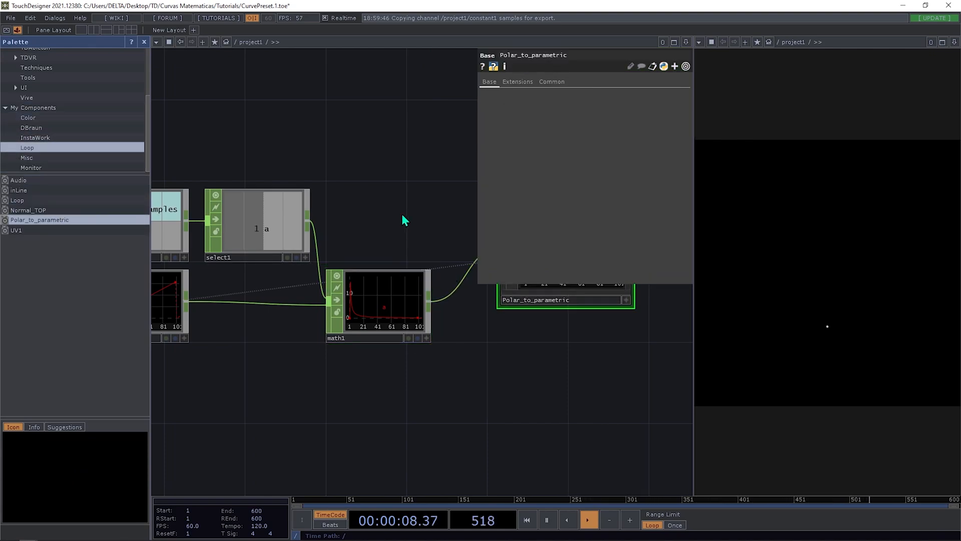
left_click_drag(405, 225, 323, 250)
left_click(144, 42)
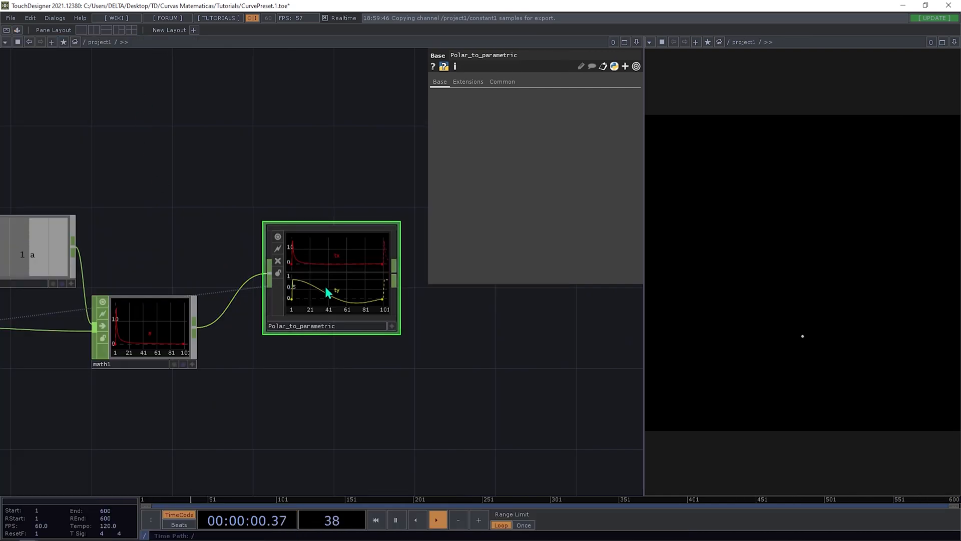
Reposition the Polar_to_parametric component close beside the Math operator.
left_click_drag(325, 287, 288, 322)
left_click_drag(240, 208, 303, 184)
left_click_drag(295, 413, 318, 412)
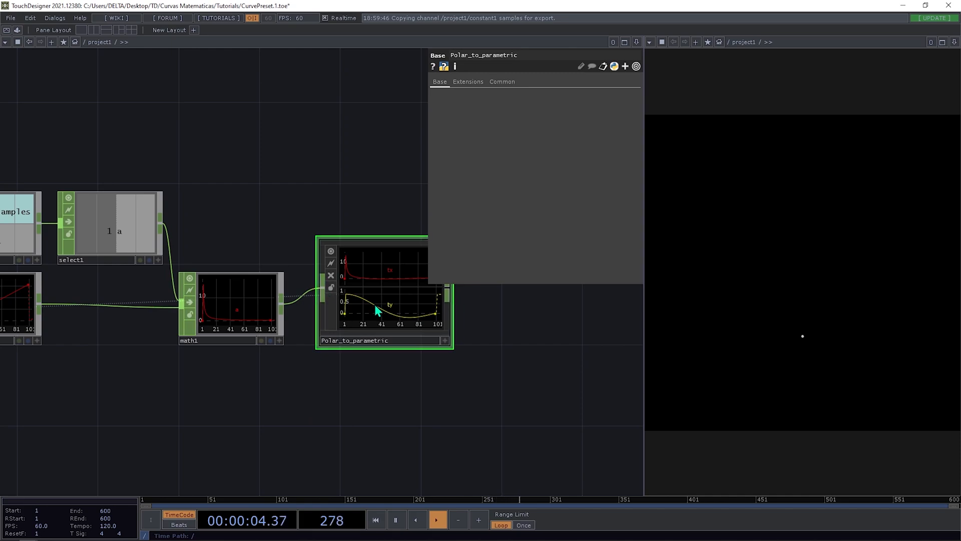
left_click_drag(365, 308, 330, 314)
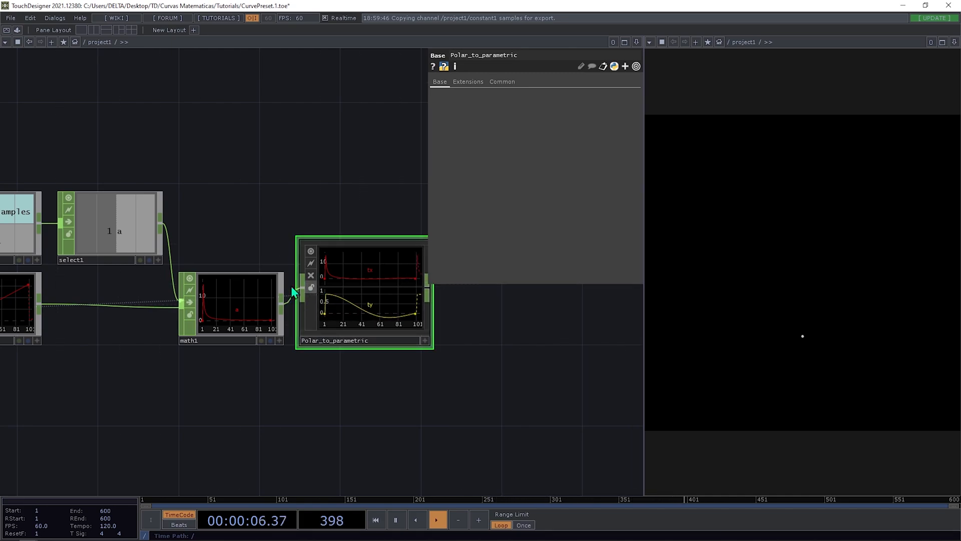
left_click_drag(327, 399, 338, 399)
left_click_drag(406, 360, 373, 367)
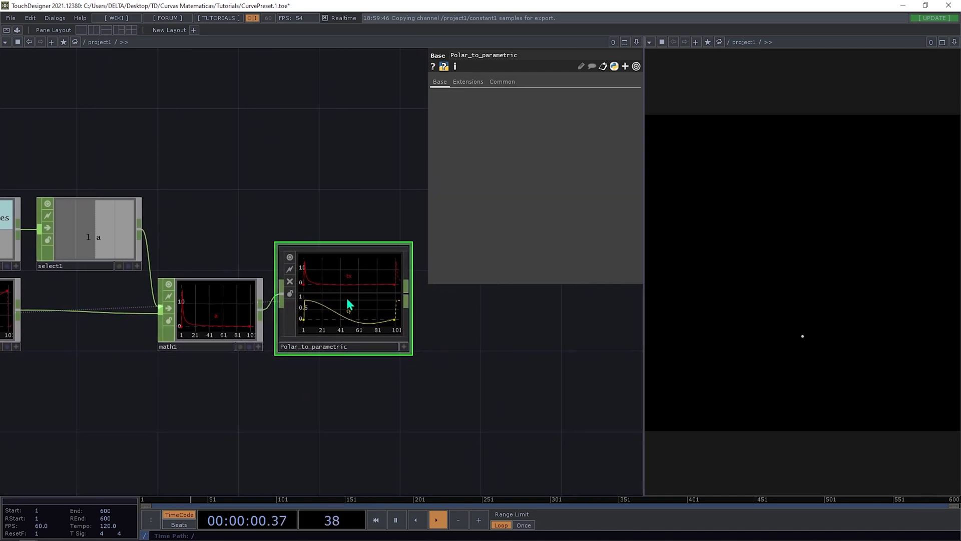
Enter the Polar_to_parametric component and examine its Polar input, Angle select, and cosine and sine function operators.
double_click(349, 303)
left_click_drag(176, 238, 236, 247)
scroll(165, 230, "up", 2)
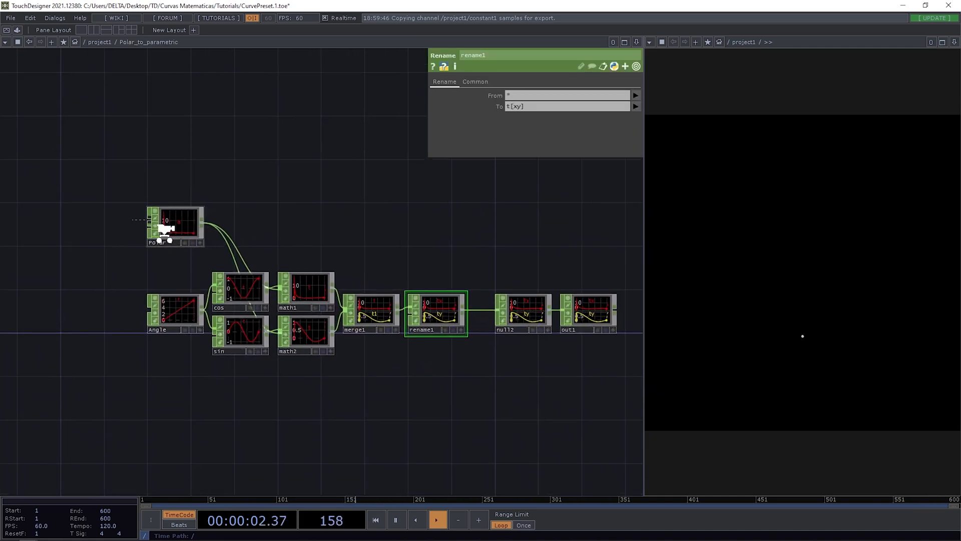
scroll(166, 231, "up", 2)
left_click(172, 215)
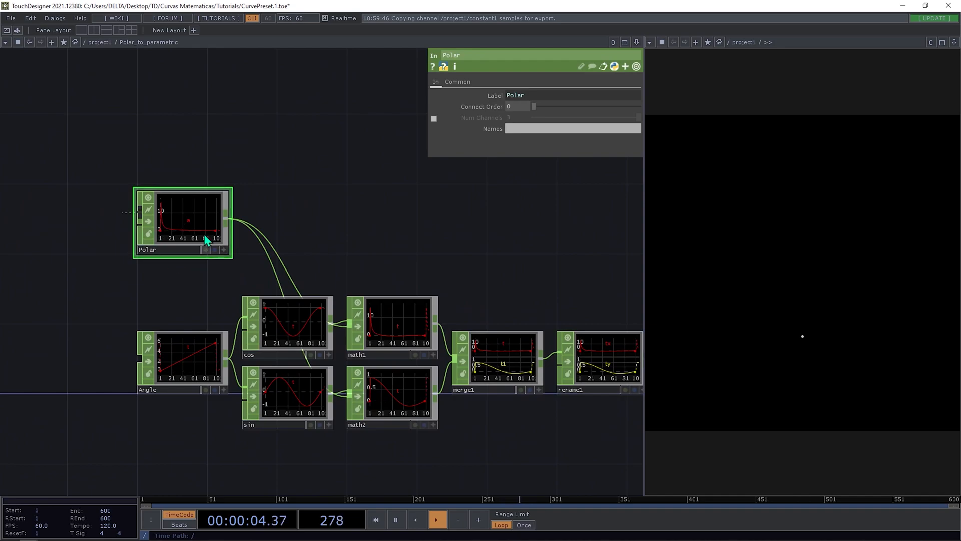
left_click_drag(307, 243, 300, 208)
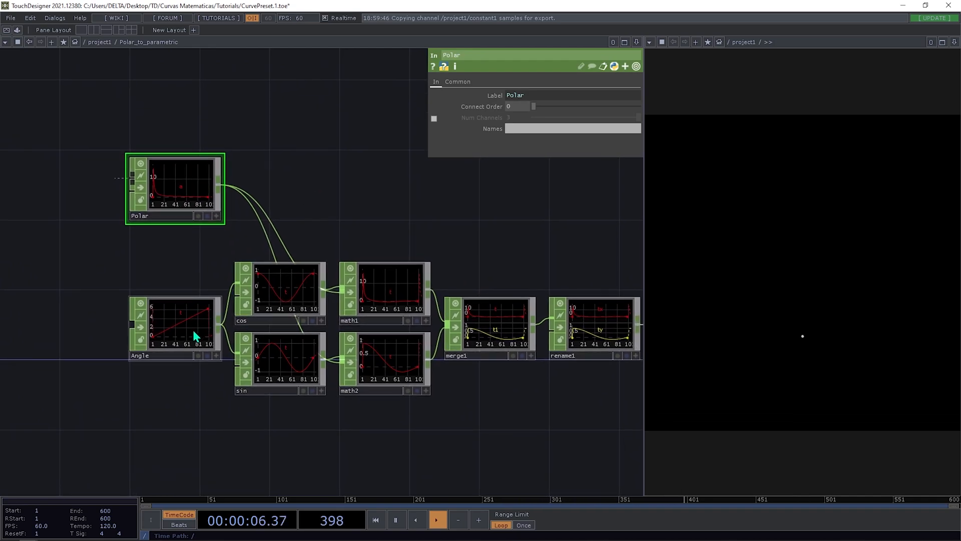
left_click(185, 340)
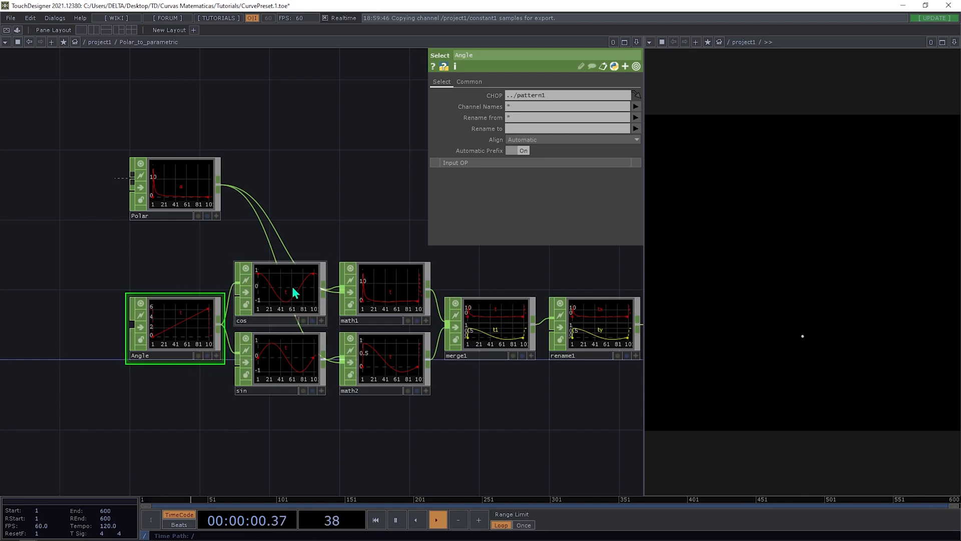
left_click(275, 298)
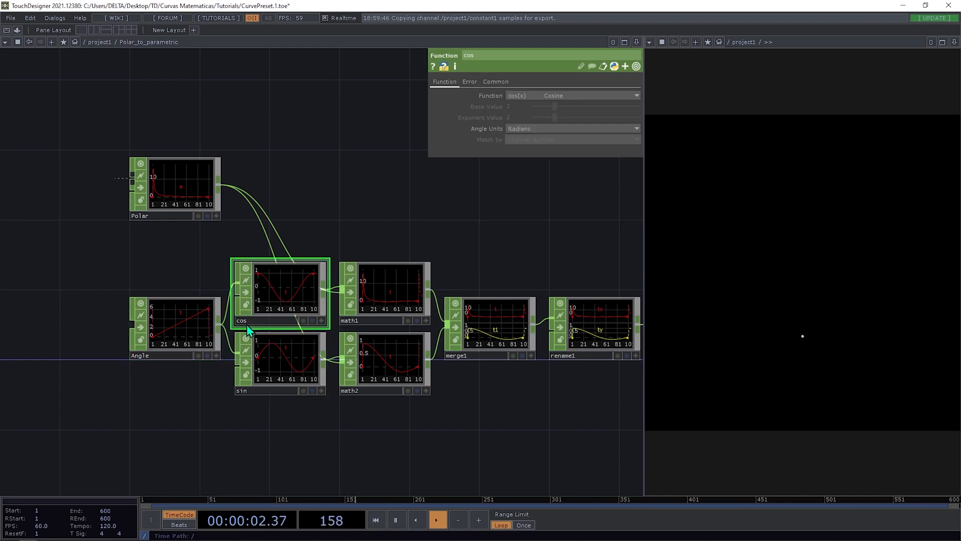
left_click(264, 384)
Examine the component's Math, Merge, Rename and Out operators, and return to the project network.
left_click_drag(434, 316, 351, 307)
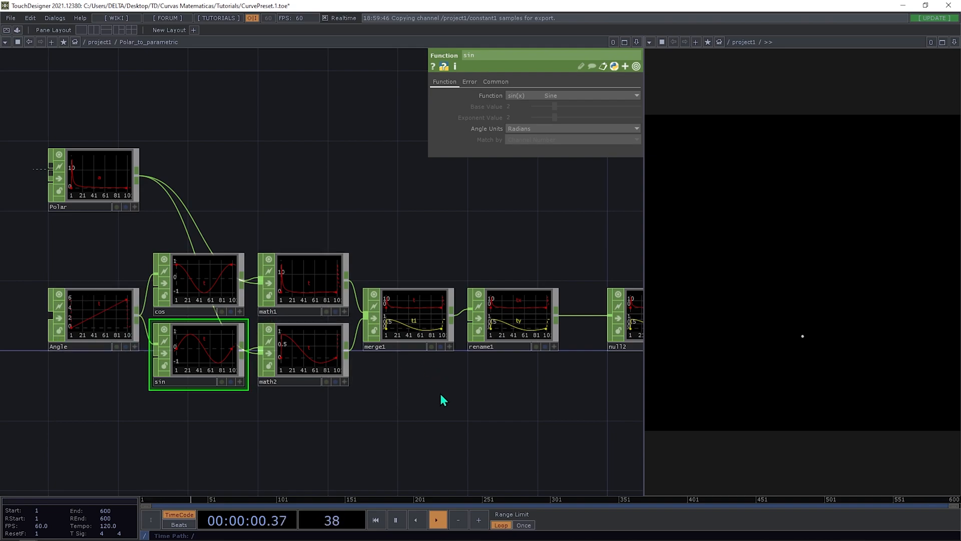
left_click_drag(425, 315, 262, 310)
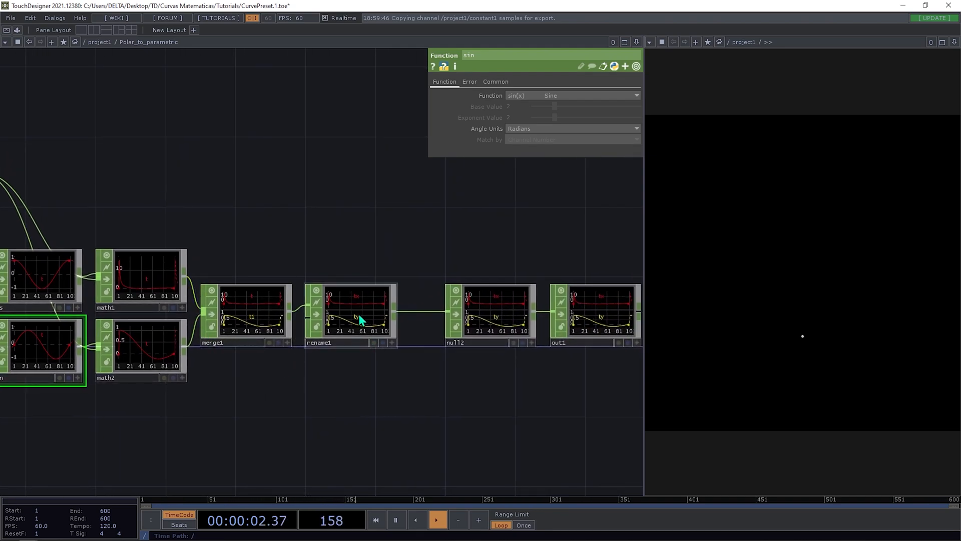
left_click_drag(441, 375, 254, 372)
left_click_drag(131, 230, 384, 228)
scroll(291, 248, "up", 3)
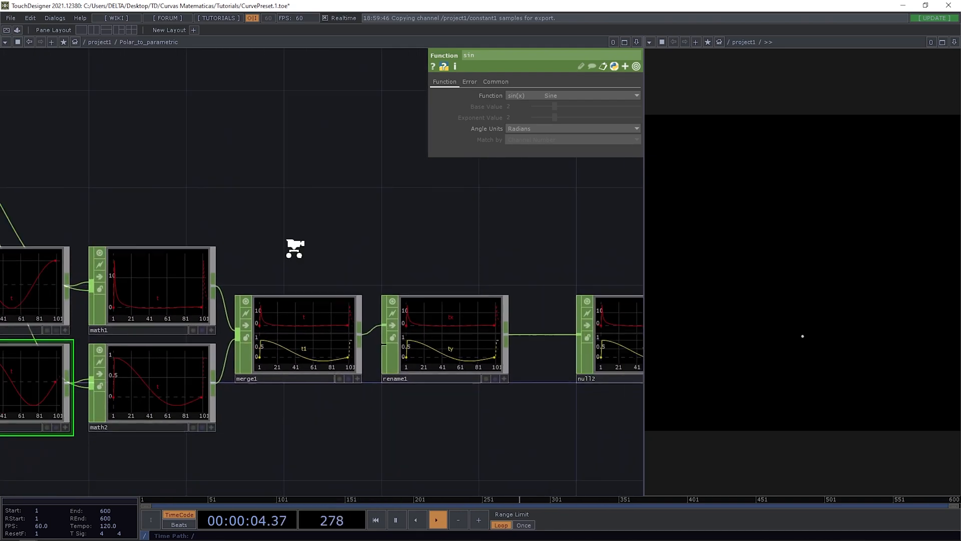
scroll(293, 248, "down", 6)
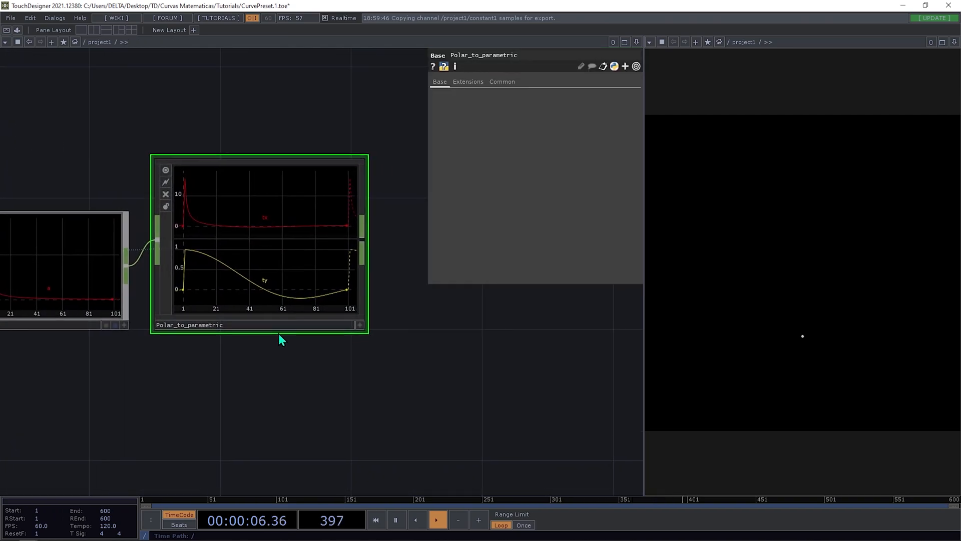
Append a Merge CHOP to the output of the Polar_to_parametric component.
scroll(279, 335, "down", 6)
scroll(343, 328, "up", 4)
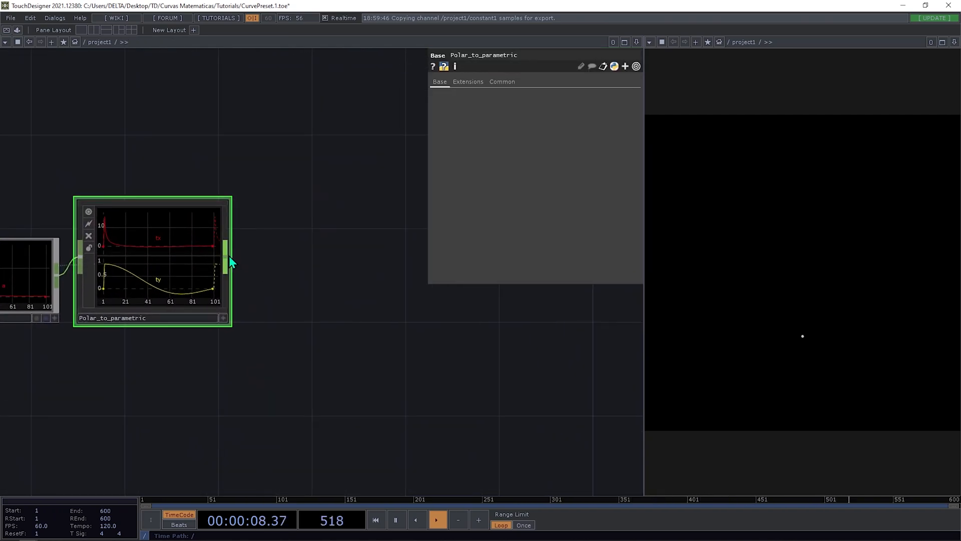
left_click(229, 256)
type("me")
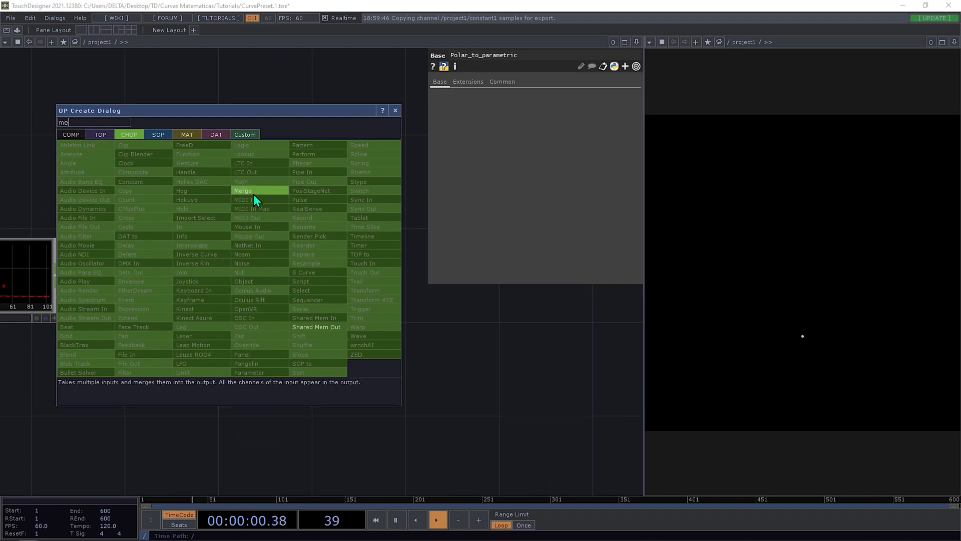
left_click(253, 193)
left_click(325, 281)
scroll(391, 342, "up", 2)
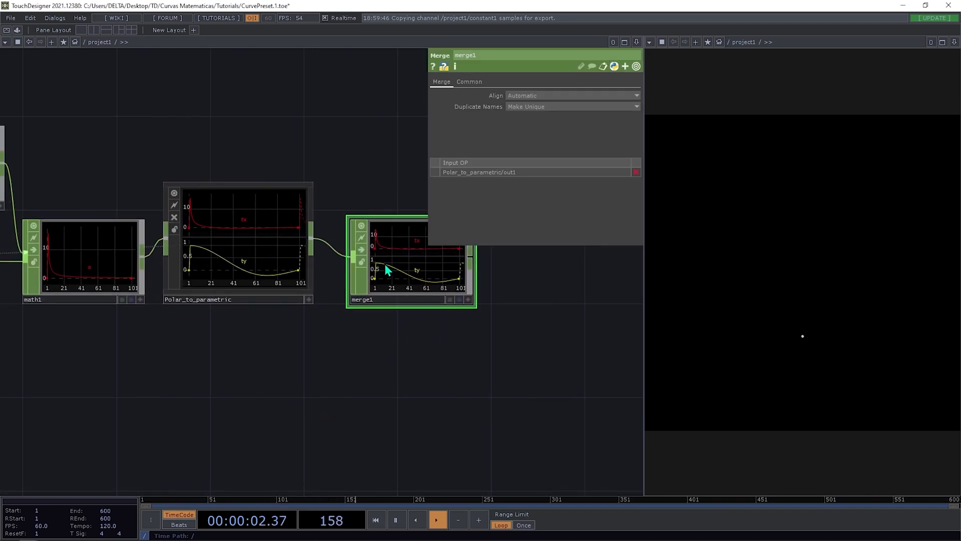
Duplicate the pattern operator and place the copy directly beneath the Polar_to_parametric component.
left_click_drag(334, 350, 546, 306)
scroll(362, 337, "down", 3)
left_click_drag(362, 337, 292, 327)
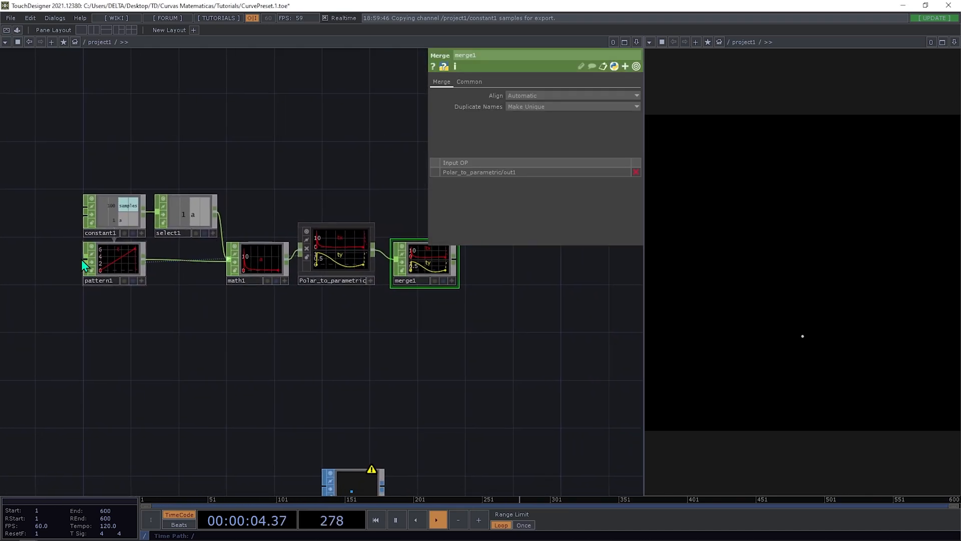
left_click(127, 257)
key("ctrl+c")
key("ctrl+v")
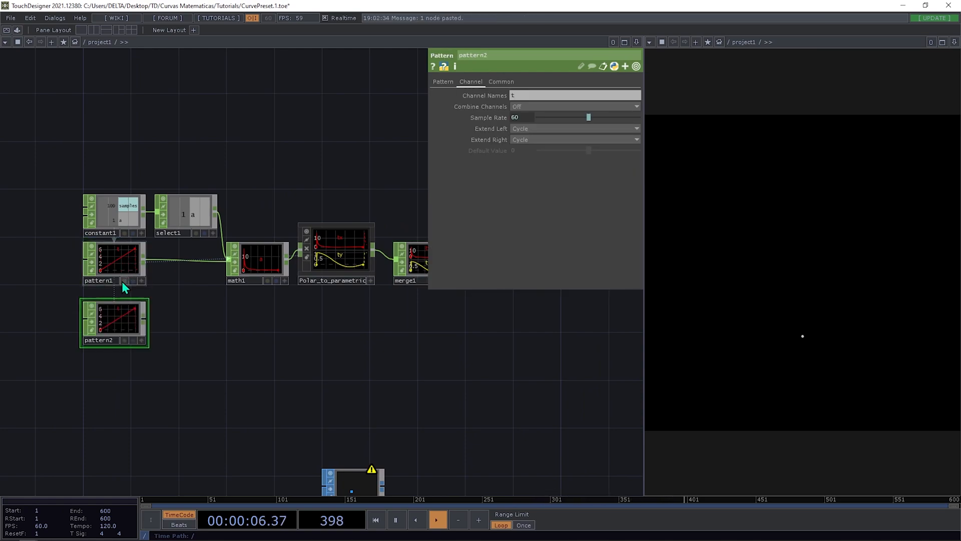
left_click(344, 314)
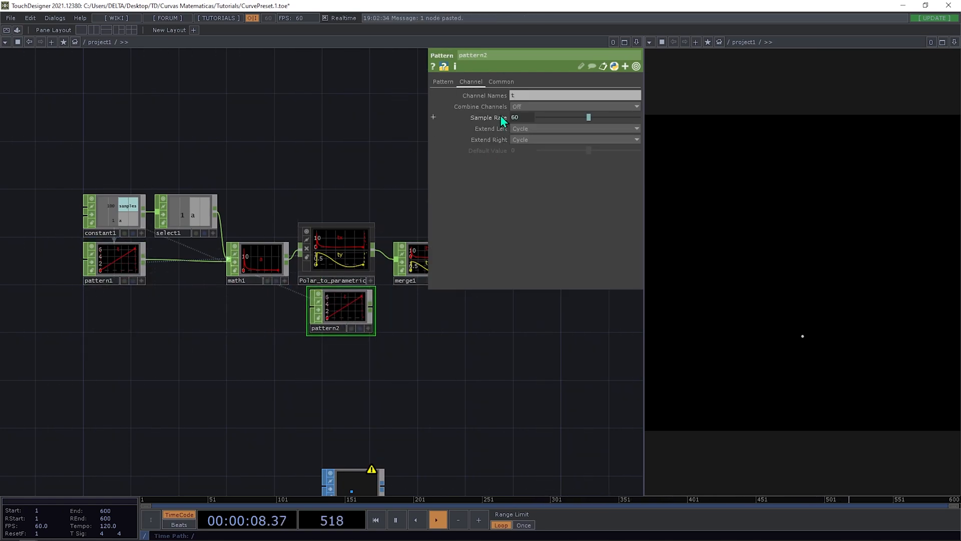
Name the copied pattern's channel tz, and set its type to Constant with an amplitude of 0.
left_click(521, 98)
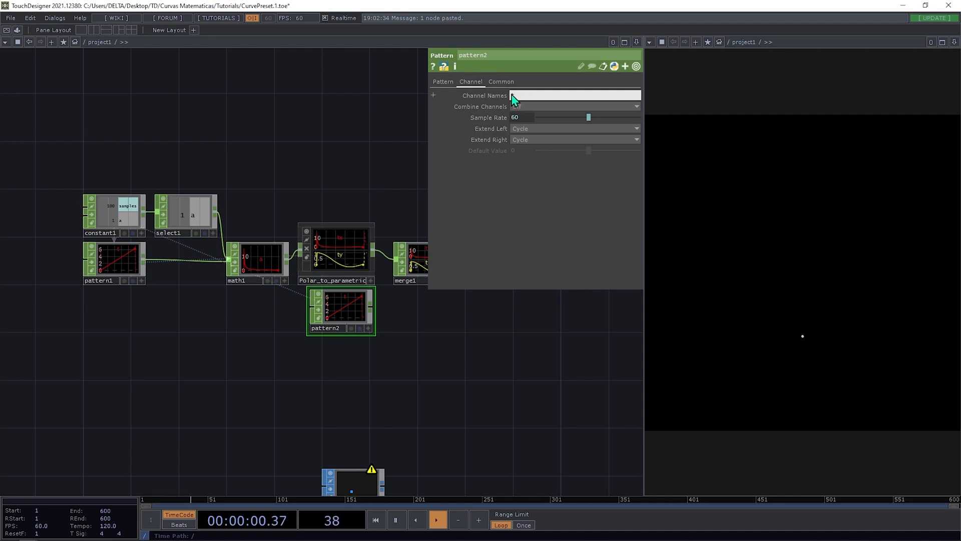
left_click(441, 81)
left_click(543, 95)
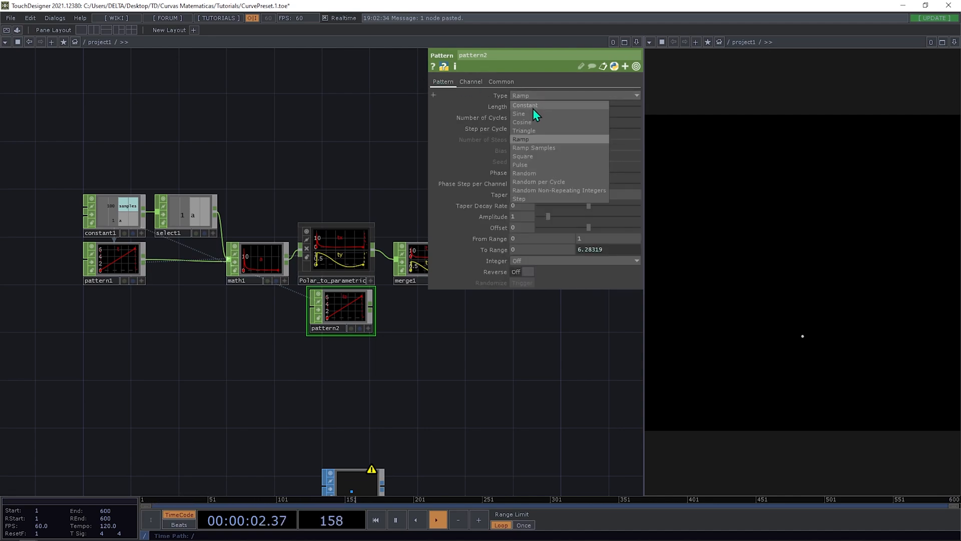
left_click(533, 109)
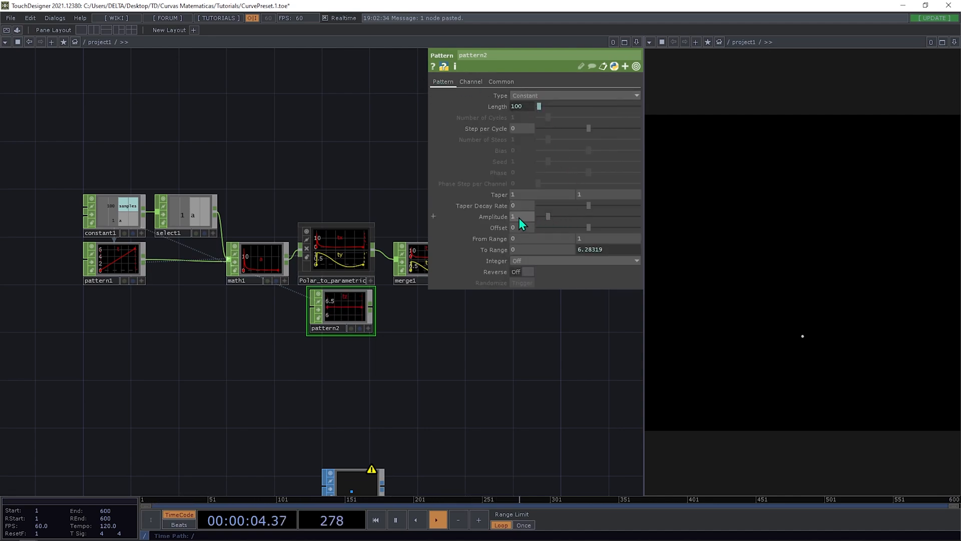
type("0")
key("Return")
Connect the tz pattern to the Merge operator as its second input.
left_click_drag(427, 316, 291, 345)
left_click_drag(235, 333, 257, 308)
scroll(317, 348, "up", 3)
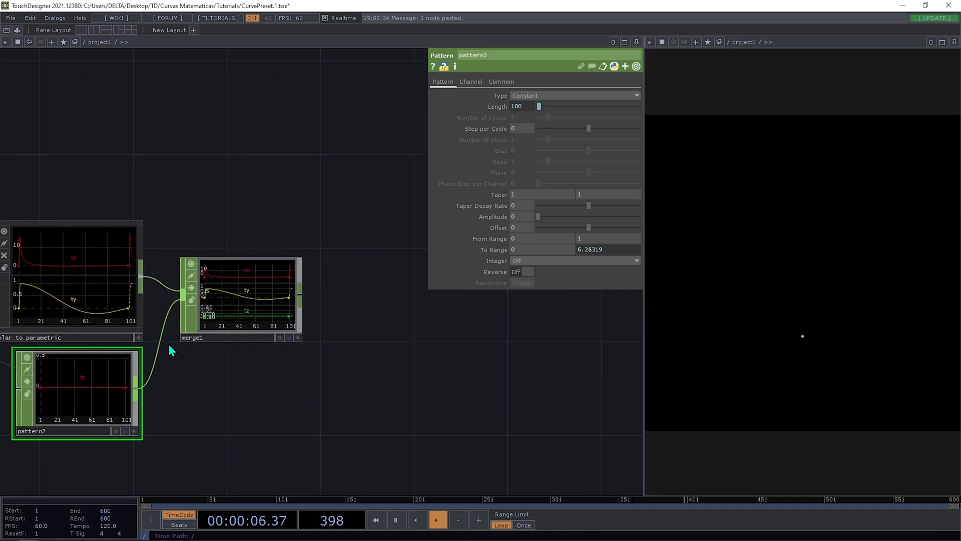
Append a Null CHOP after the Merge operator.
left_click_drag(428, 351, 350, 348)
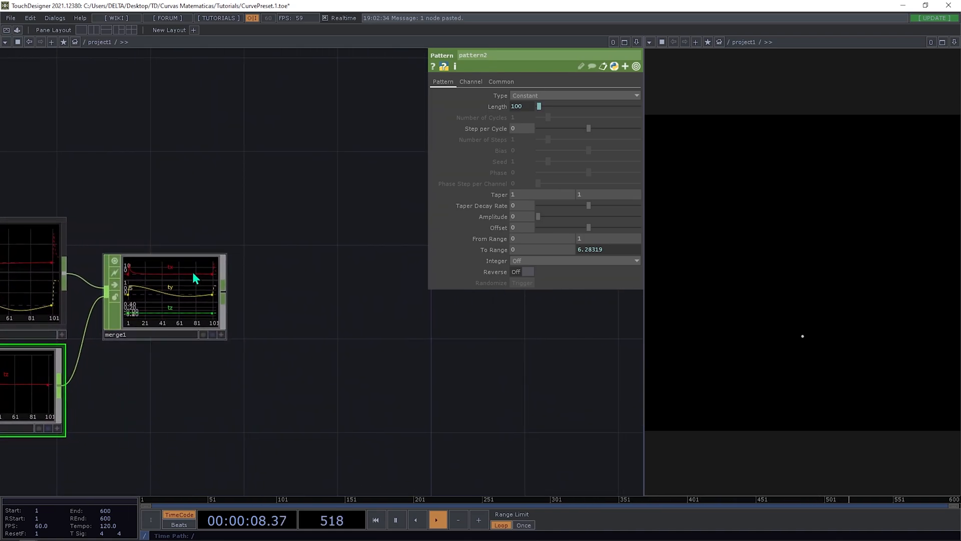
left_click(211, 293)
key("alt+n")
left_click(307, 301)
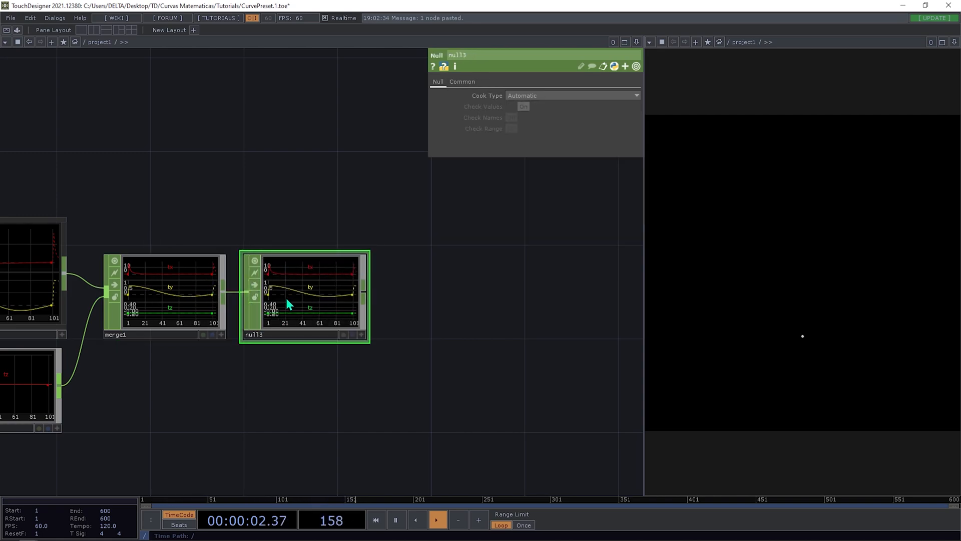
Create a CHOP to SOP from the Null after the Merge operator and place it directly above that Null.
scroll(310, 306, "down", 2)
scroll(339, 302, "up", 4)
right_click(349, 302)
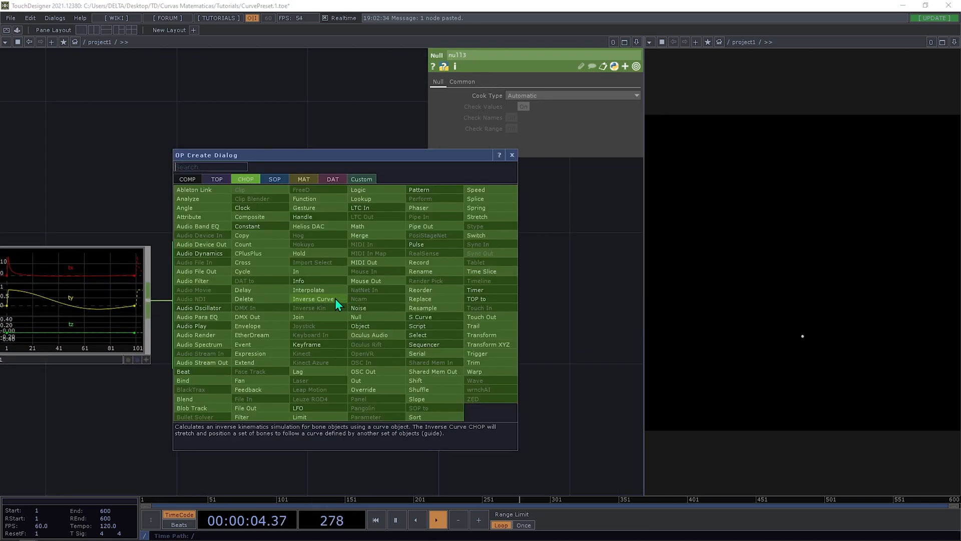
left_click(269, 177)
left_click(202, 190)
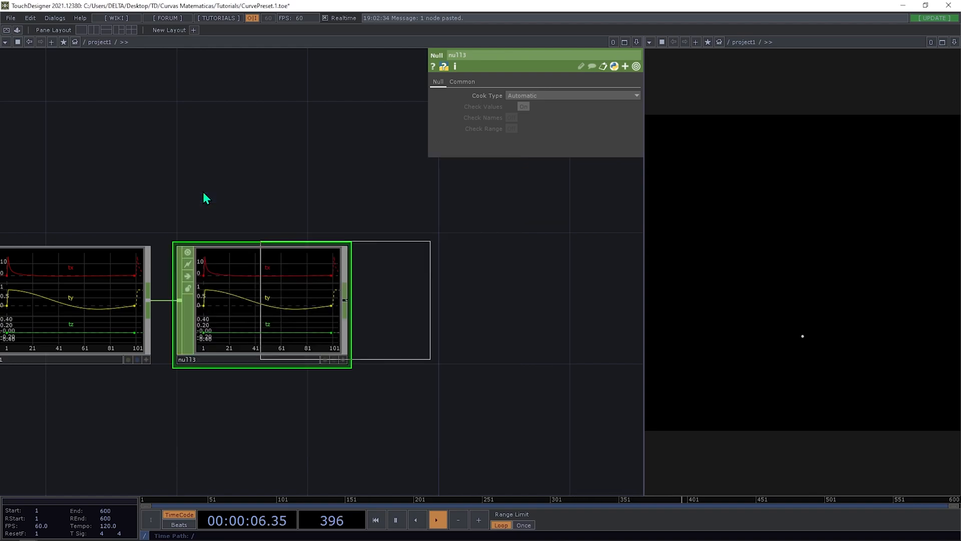
left_click(255, 176)
Examine the spiral curve in the CHOP to operator's viewer.
scroll(189, 193, "up", 6)
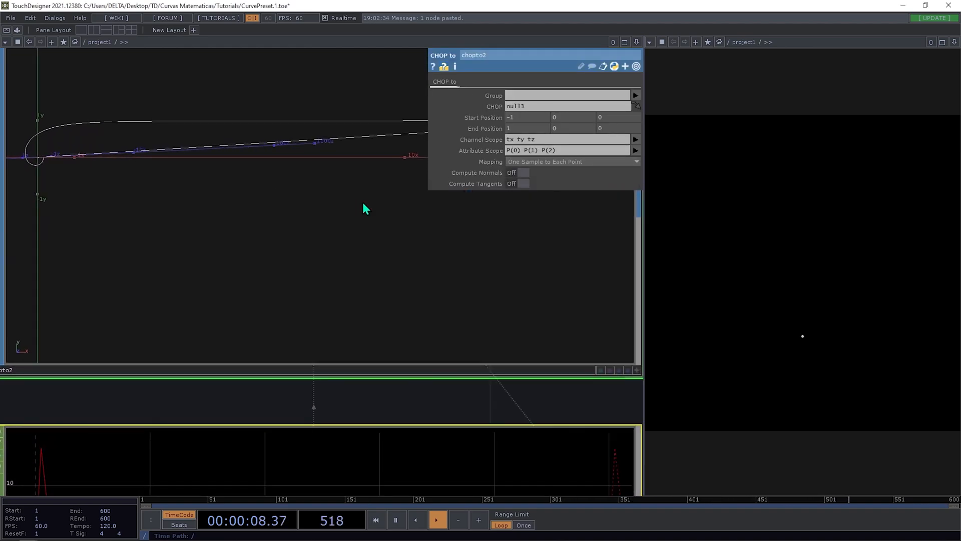
scroll(365, 212, "down", 4)
scroll(269, 188, "up", 6)
scroll(293, 243, "down", 3)
scroll(300, 246, "up", 4)
scroll(249, 260, "up", 5)
scroll(252, 265, "down", 5)
scroll(256, 261, "down", 7)
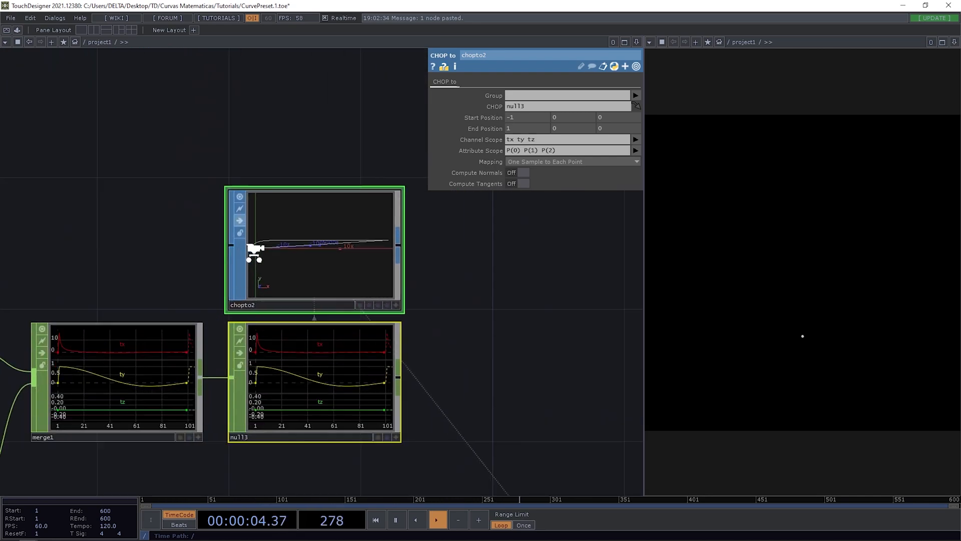
scroll(330, 235, "down", 3)
Turn on instancing for the geo1 Geometry component.
left_click_drag(337, 245, 345, 212)
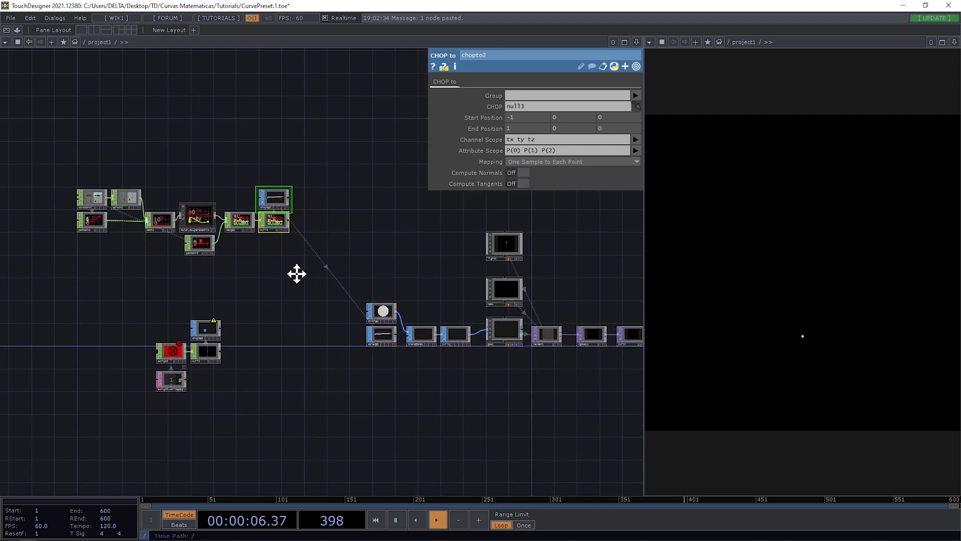
left_click_drag(315, 274, 262, 272)
scroll(333, 287, "up", 3)
scroll(315, 275, "down", 3)
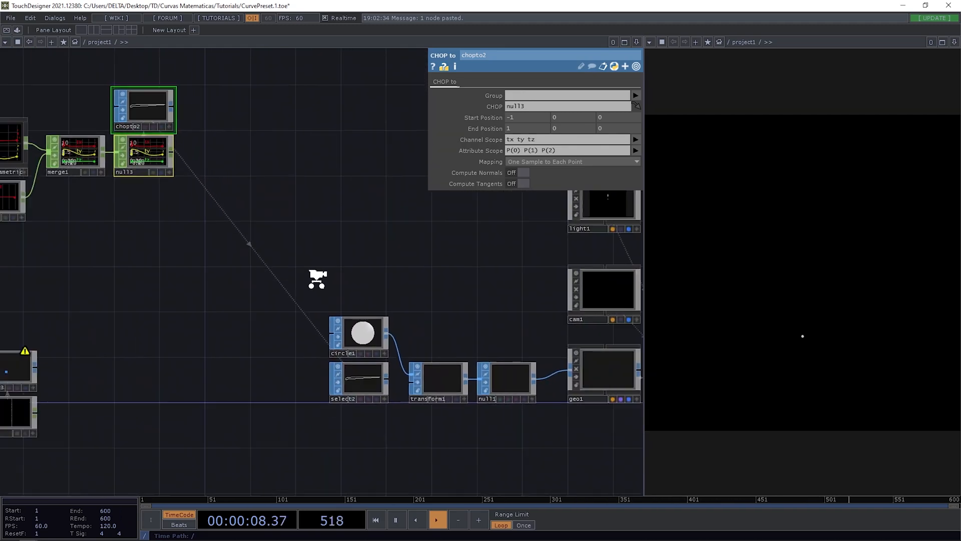
scroll(282, 276, "up", 3)
left_click_drag(409, 313, 214, 285)
scroll(225, 328, "down", 2)
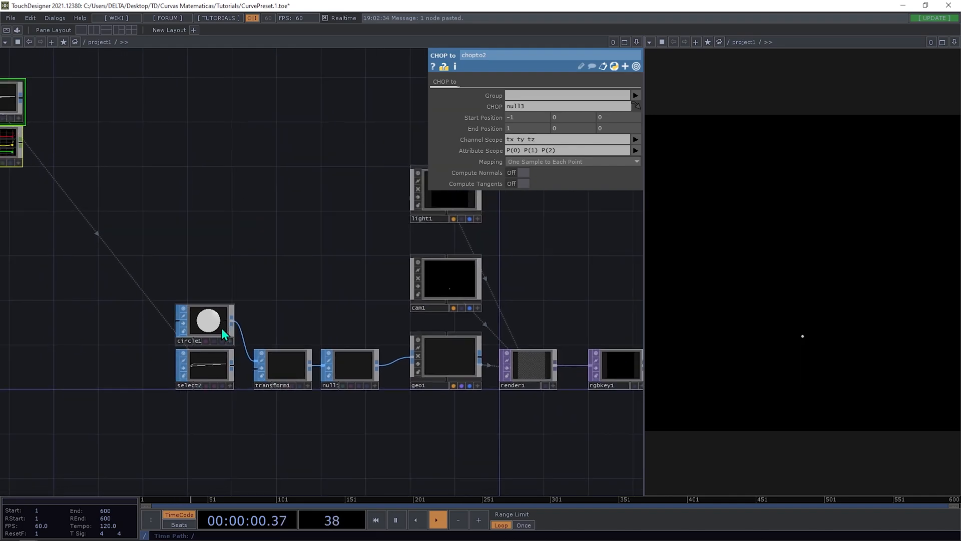
left_click_drag(239, 415, 247, 413)
left_click_drag(280, 314, 376, 344)
left_click(83, 184)
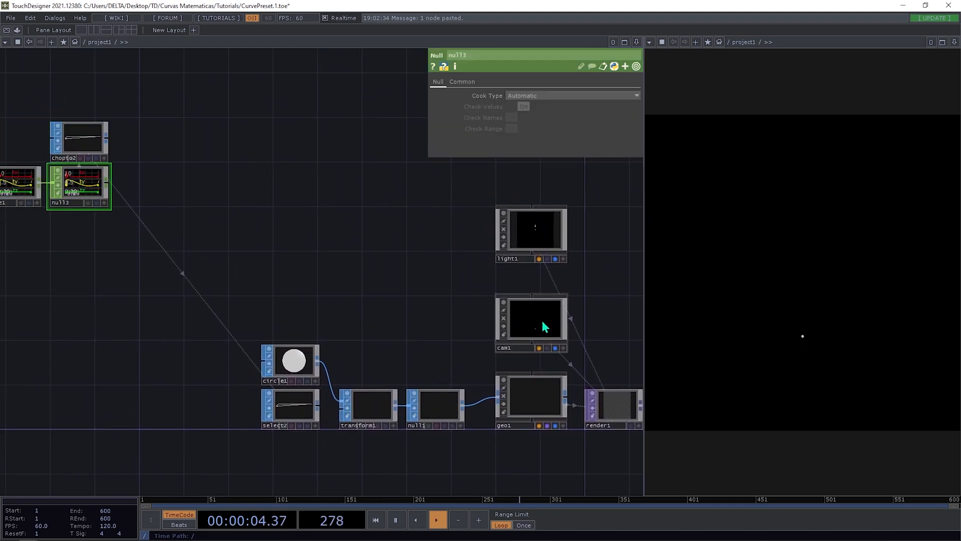
left_click(540, 393)
left_click(485, 82)
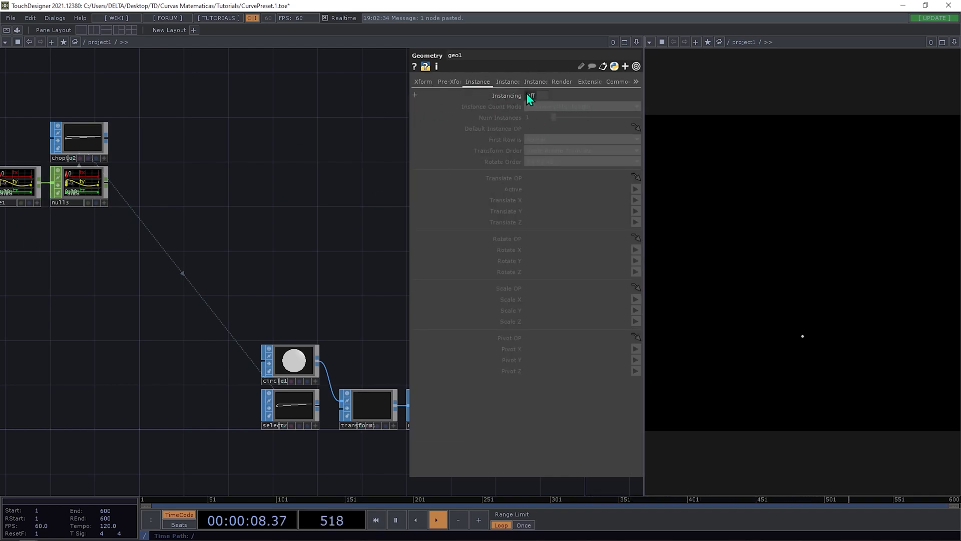
left_click(537, 96)
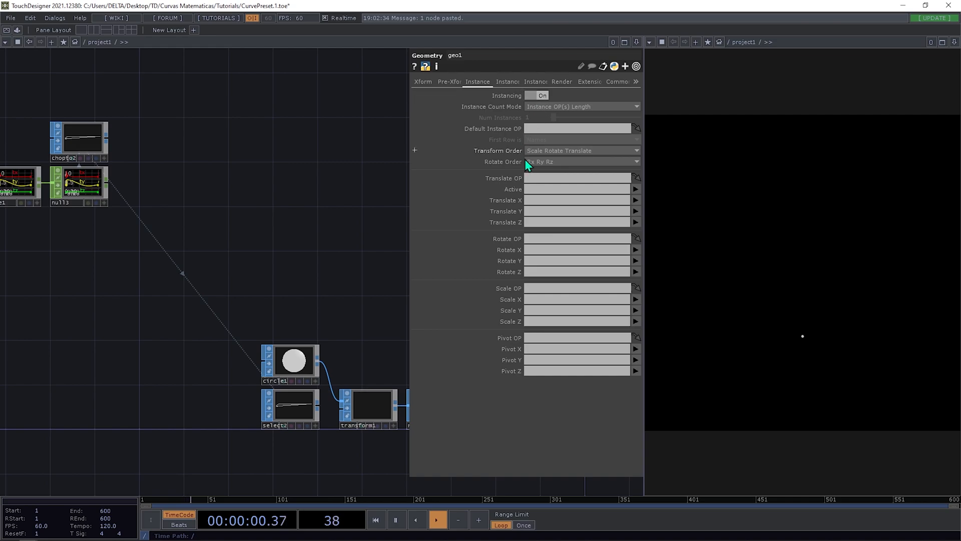
Use null3 as the instances' Translate OP and assign tx, ty and tz to Translate X, Y and Z.
left_click_drag(95, 241, 131, 252)
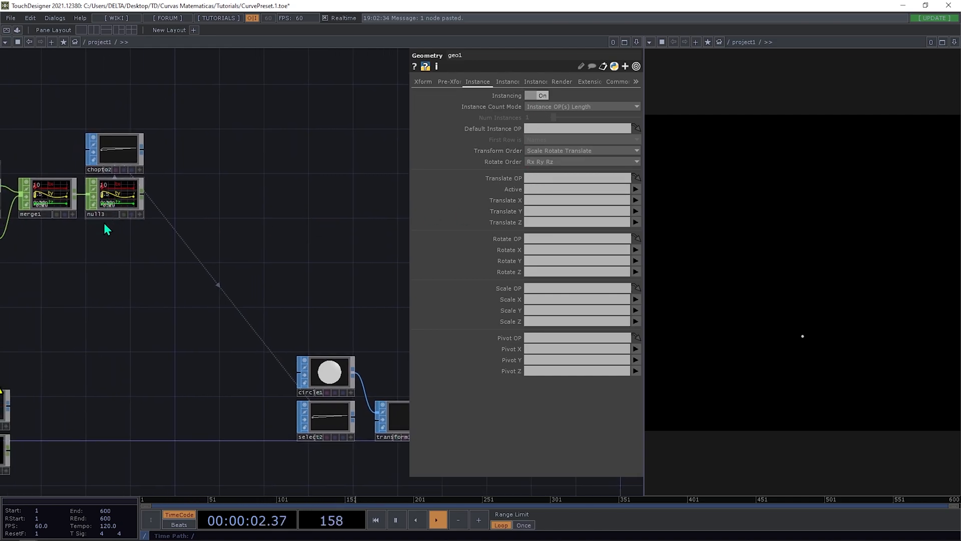
left_click_drag(132, 211, 540, 178)
left_click(635, 201)
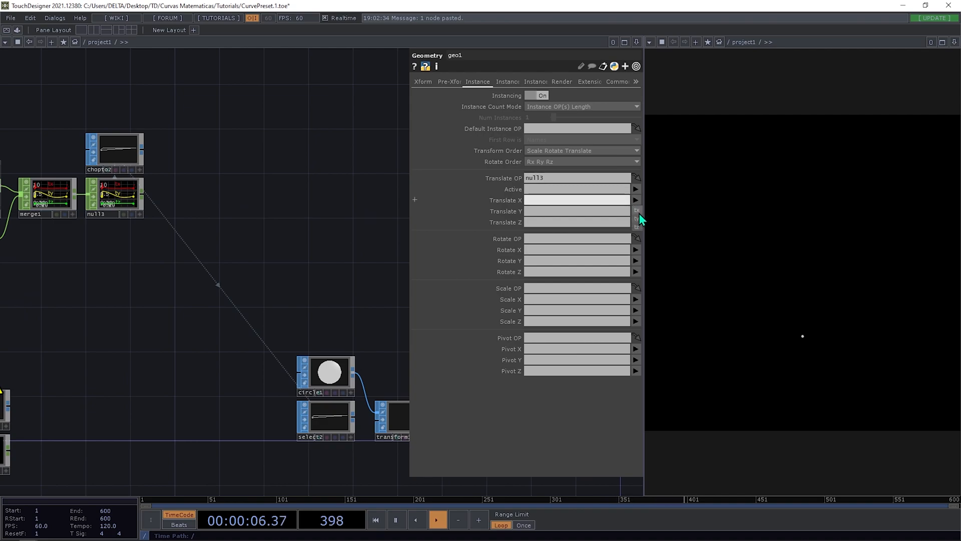
left_click(638, 212)
left_click(637, 212)
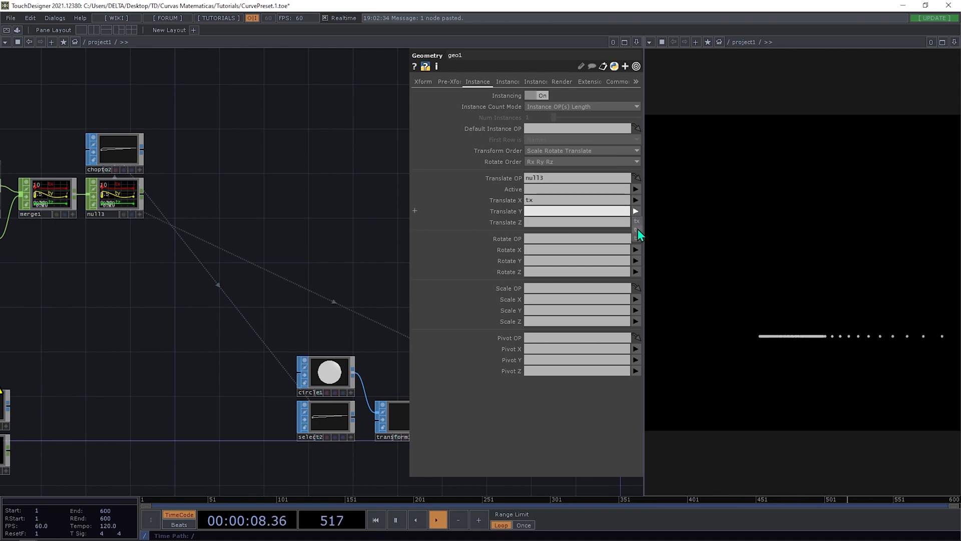
left_click(637, 229)
left_click(635, 223)
left_click(636, 247)
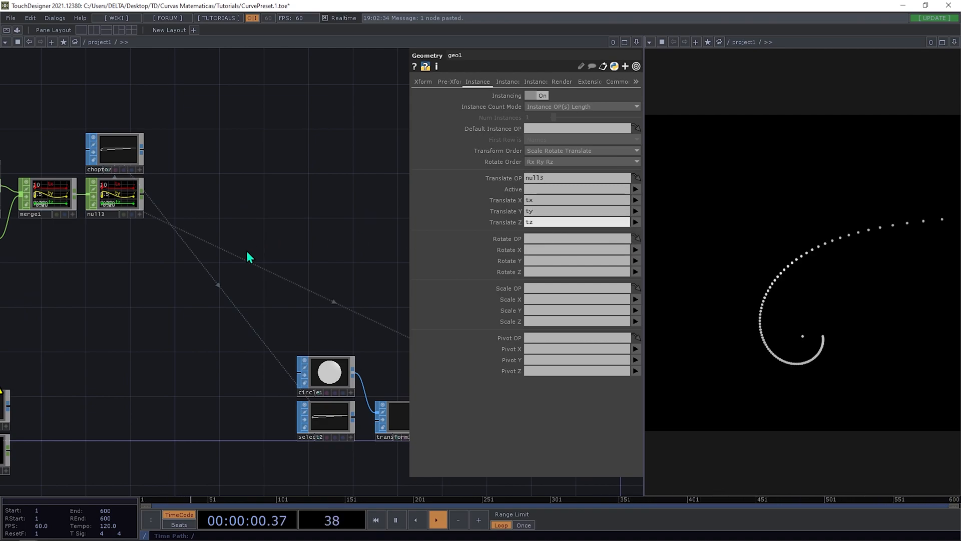
Vary the value of channel a in the Constant operator to test its effect on the spiral.
left_click_drag(233, 255, 404, 240)
scroll(405, 240, "down", 5)
left_click_drag(354, 267, 286, 264)
scroll(288, 263, "up", 2)
left_click_drag(310, 210, 293, 262)
left_click_drag(258, 325, 264, 352)
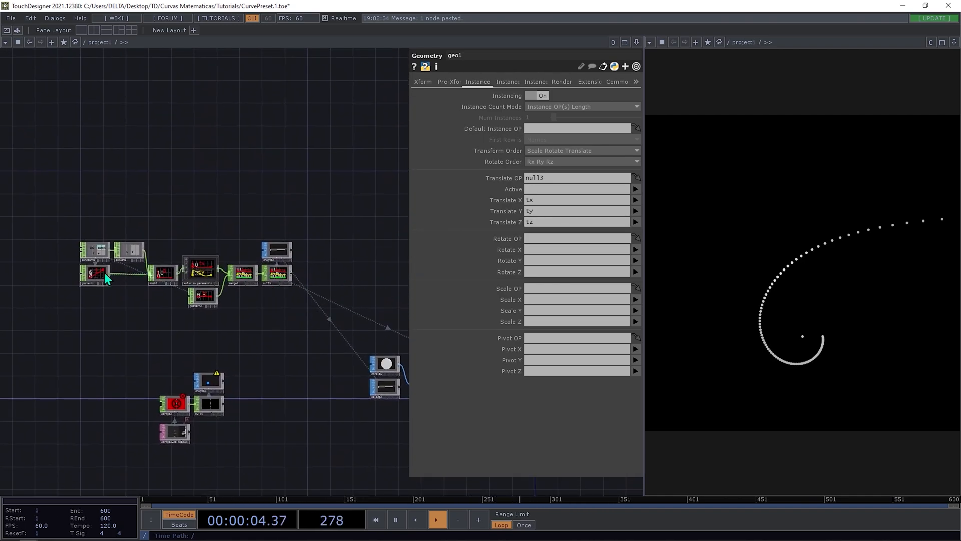
scroll(104, 272, "up", 4)
left_click(77, 213)
left_click_drag(619, 106, 658, 106)
left_click_drag(568, 351, 560, 346)
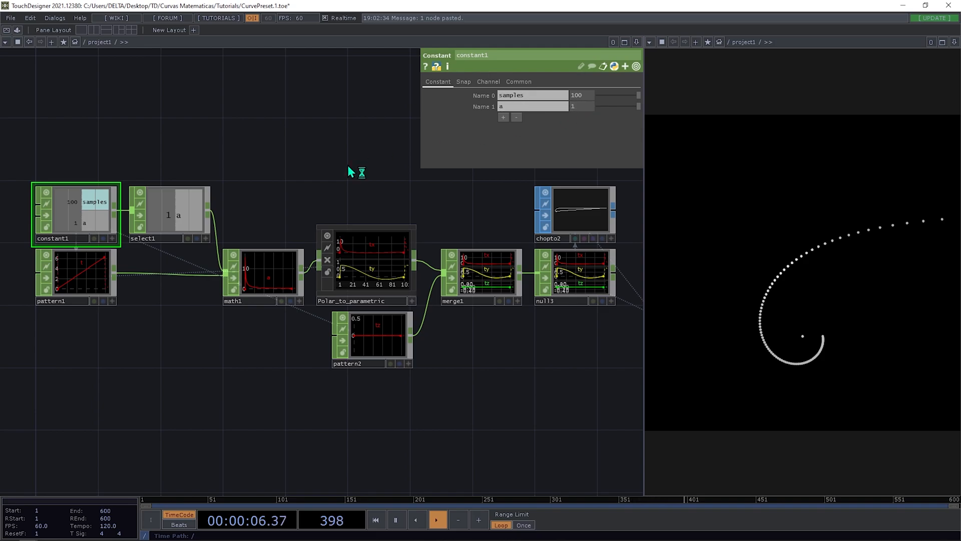
Move the script operator group with its callbacks, Null and CHOP to operators down, away from the spiral network.
scroll(309, 230, "down", 8)
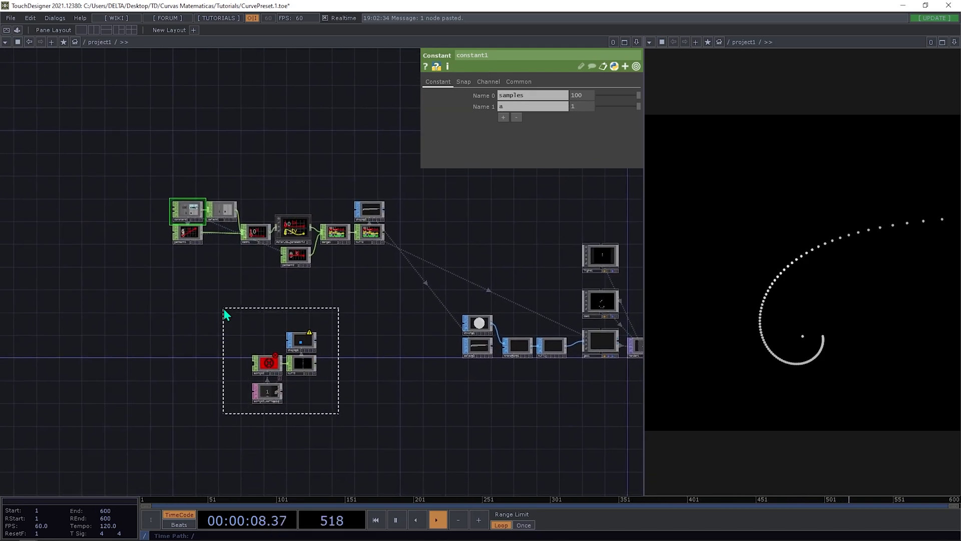
left_click_drag(224, 309, 223, 308)
left_click_drag(269, 367, 349, 413)
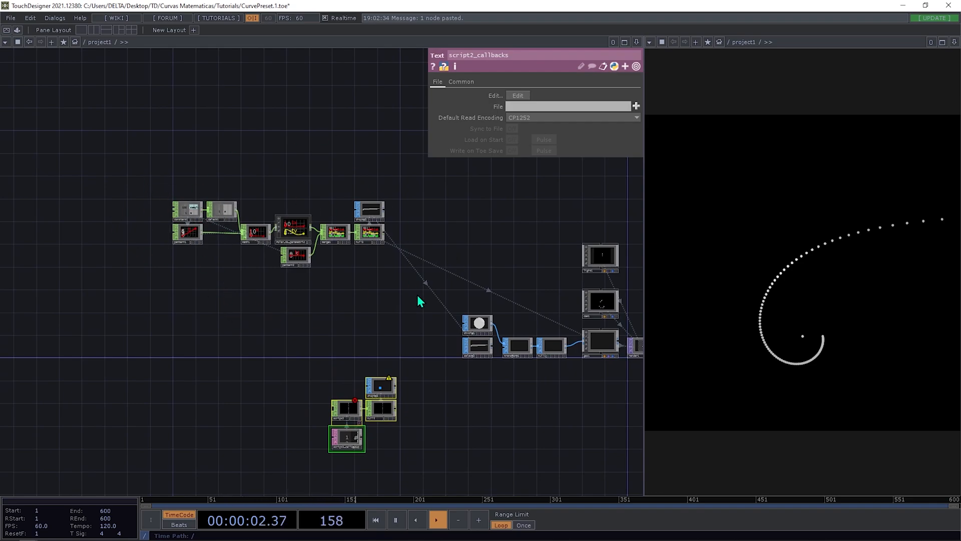
Create a Ramp TOP in the free area beneath the first Pattern operator.
scroll(315, 266, "up", 6)
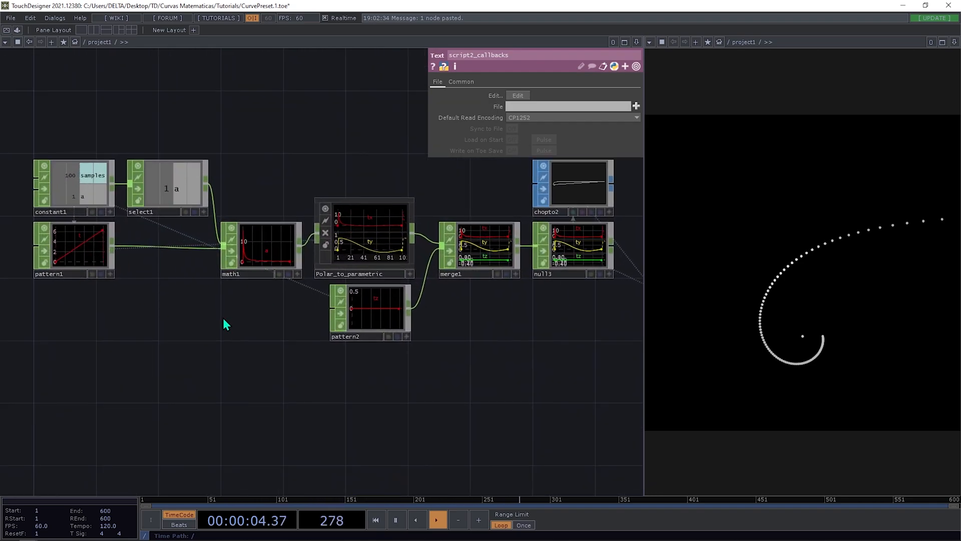
scroll(200, 263, "down", 5)
scroll(228, 264, "up", 3)
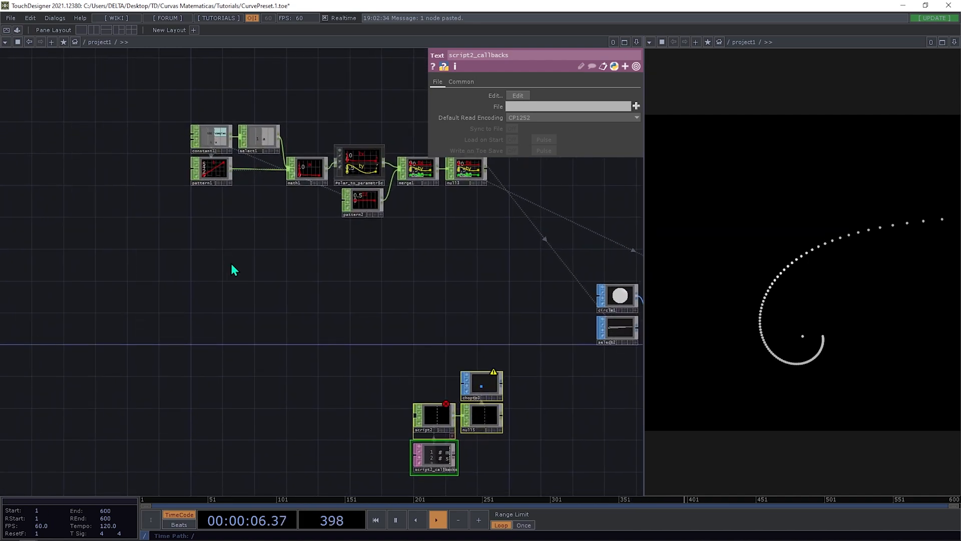
key("Tab")
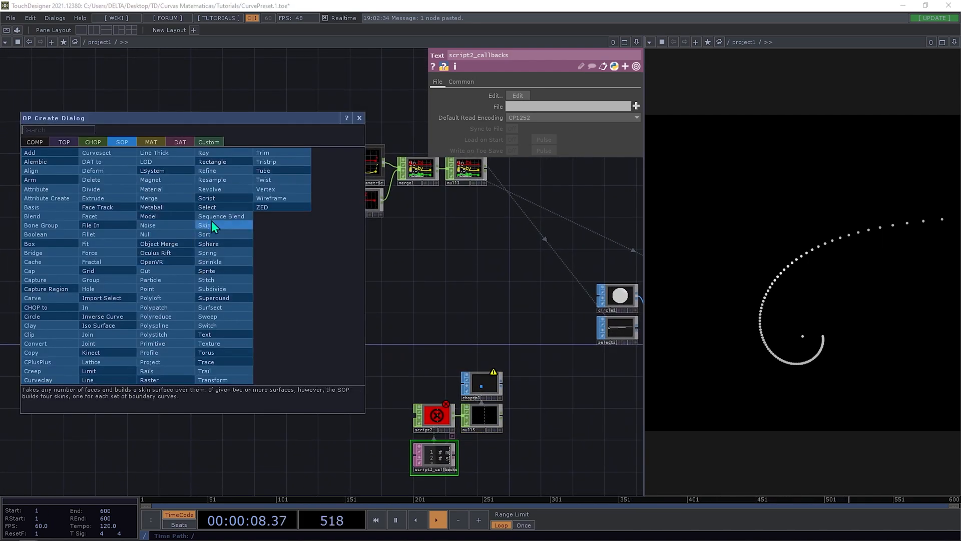
left_click(67, 144)
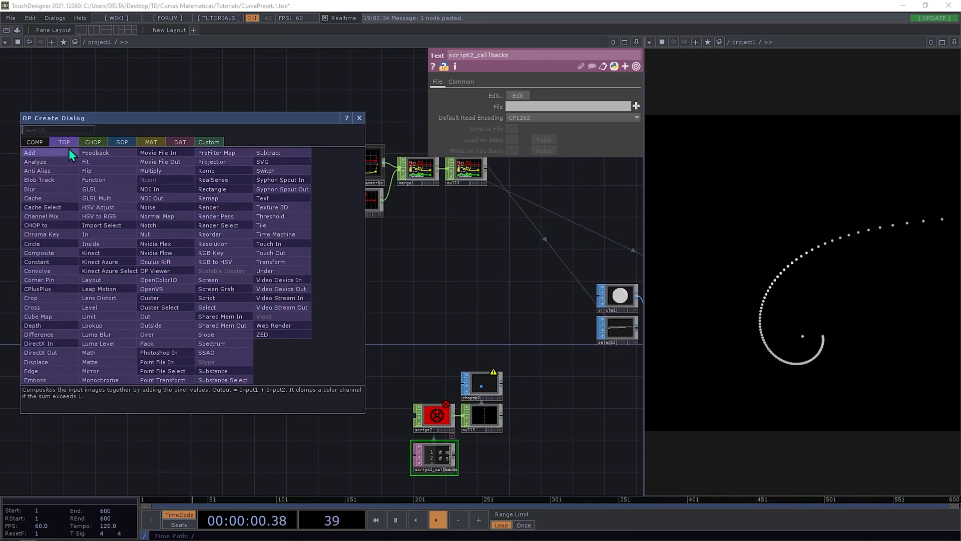
type("ra")
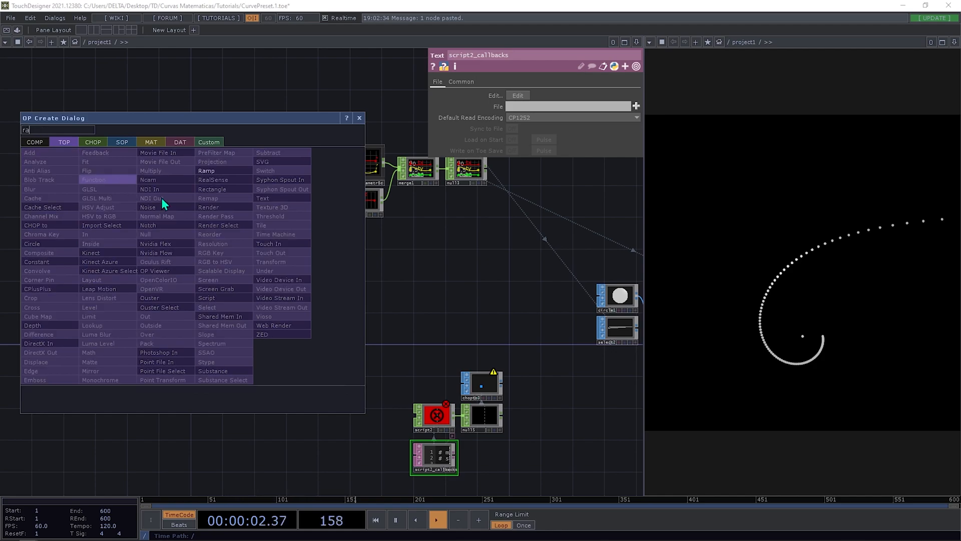
left_click(206, 170)
left_click(216, 256)
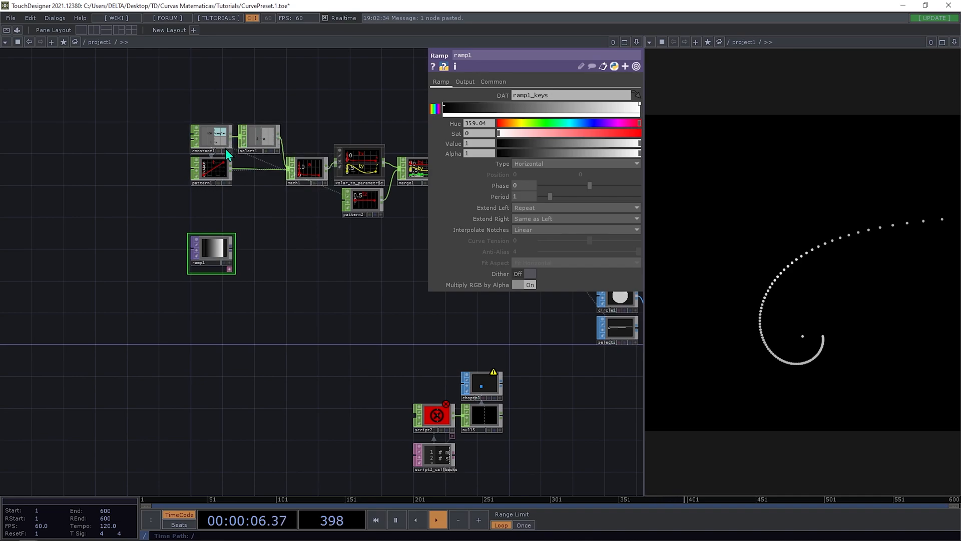
Link the ramp's resolution width to the Constant's samples channel, set its height to 1, and choose the 32-bit float (RGBA) pixel format.
left_click_drag(219, 134, 538, 105)
left_click(537, 105)
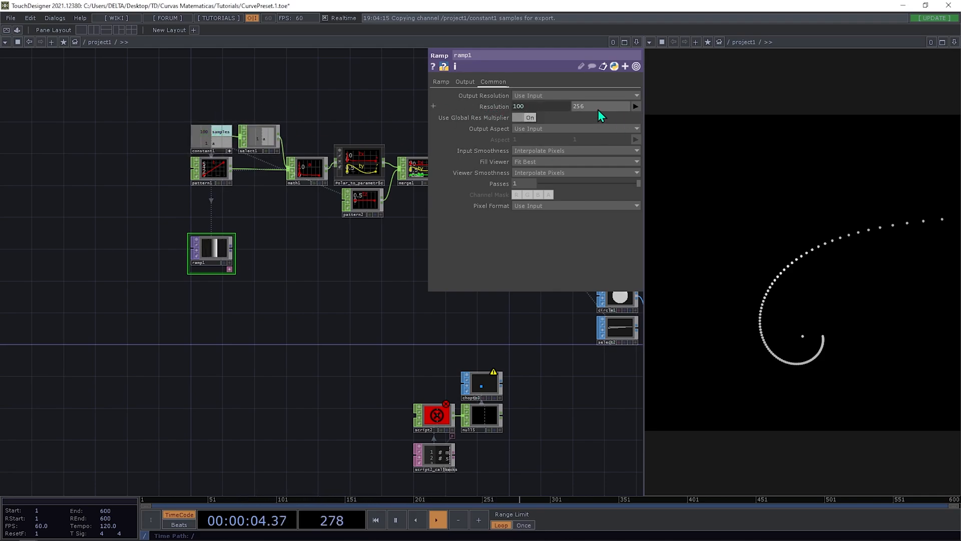
type("1")
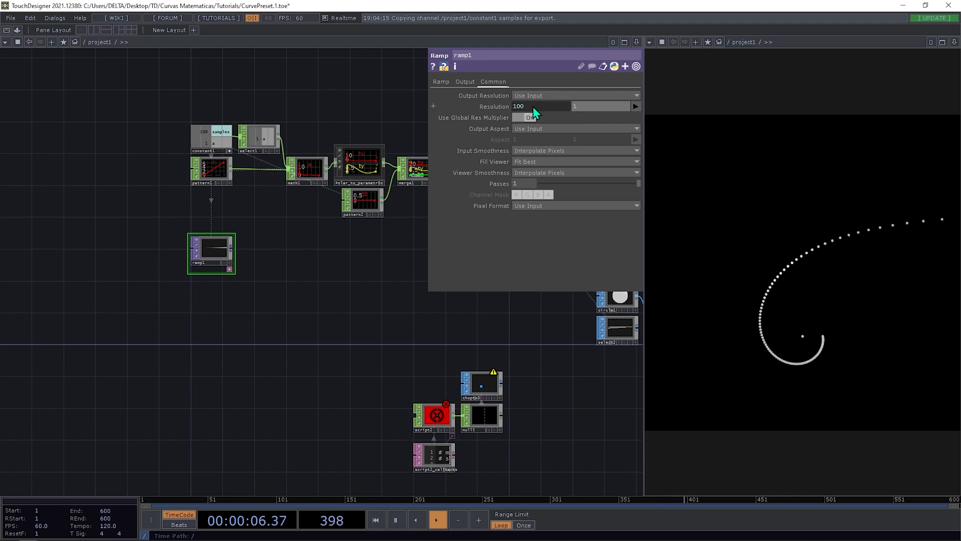
left_click(544, 206)
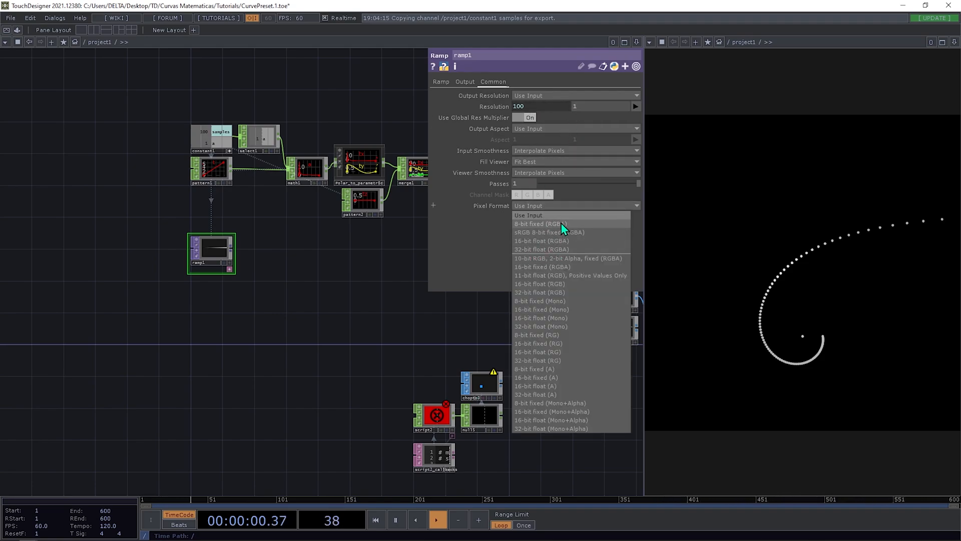
left_click(526, 250)
Append a Math TOP after the Ramp operator.
scroll(246, 261, "up", 3)
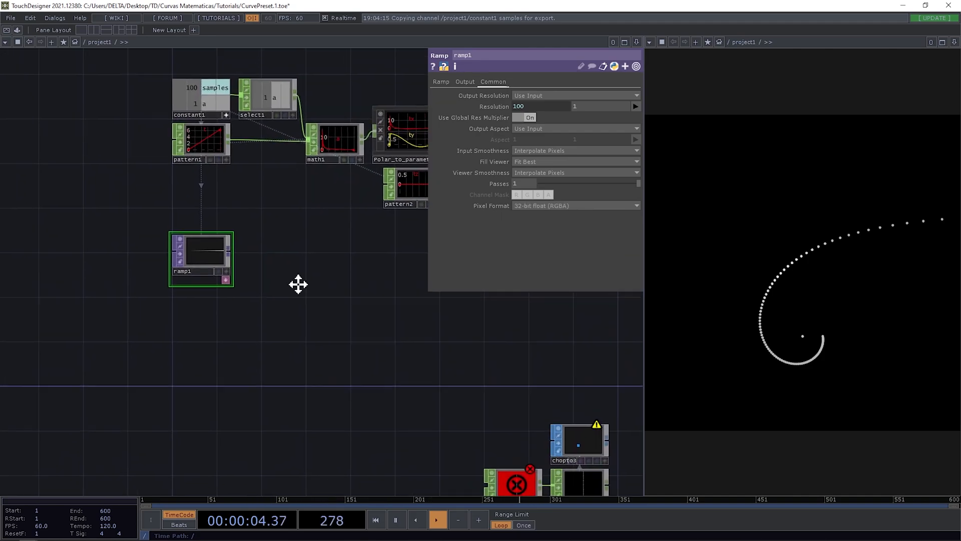
left_click_drag(248, 303, 248, 314)
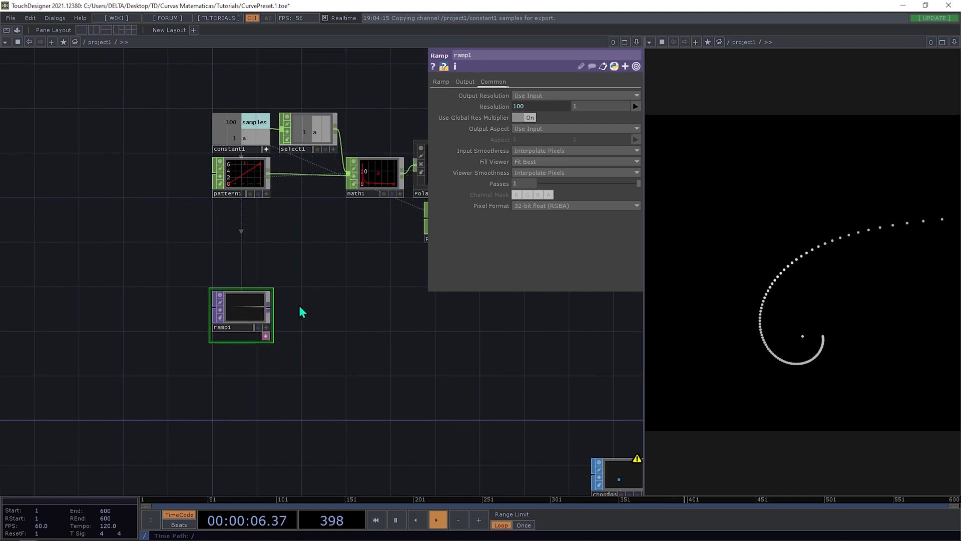
right_click(269, 316)
type("math")
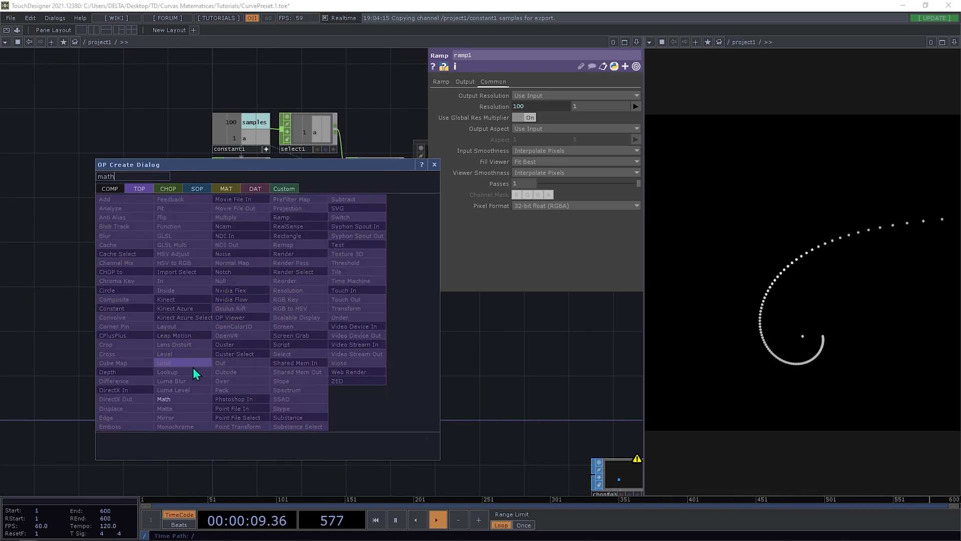
left_click(185, 397)
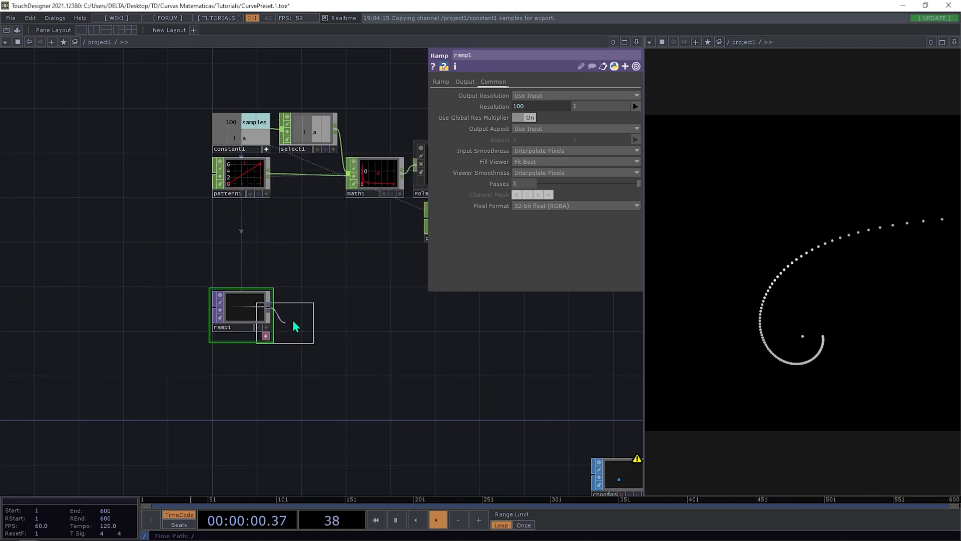
left_click(307, 307)
Set the upper To Range value of the new Math TOP to pi*2.
left_click(487, 81)
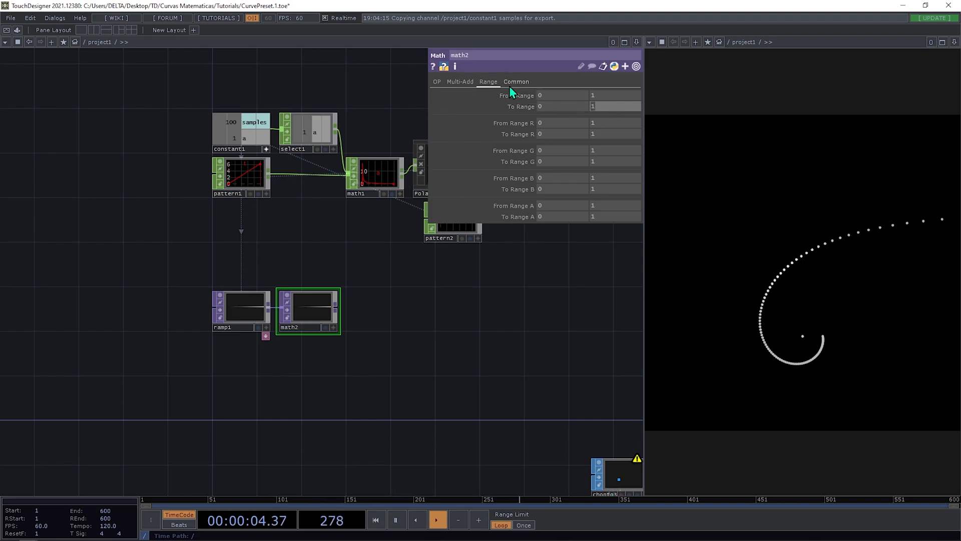
scroll(521, 110, "up", 5)
scroll(516, 109, "down", 5)
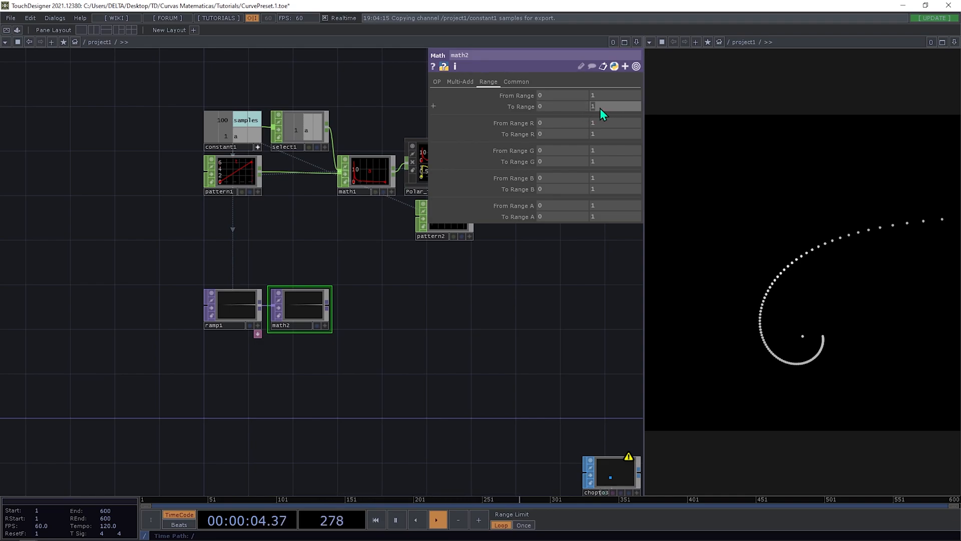
type("pi*2")
key("Return")
Branch a Constant TOP off the Ramp's output, place it above the Math TOP, and open its common output settings.
left_click_drag(352, 312, 348, 320)
right_click(255, 319)
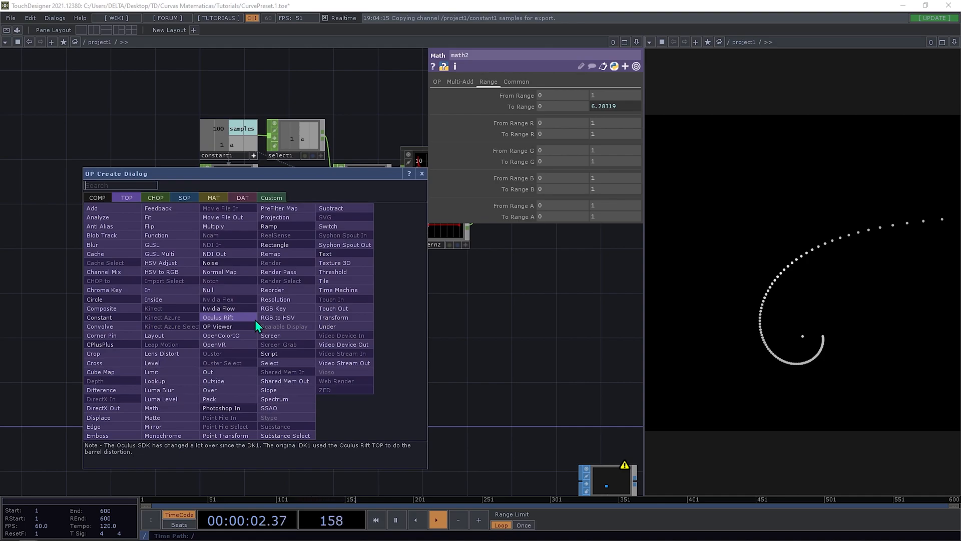
type("c")
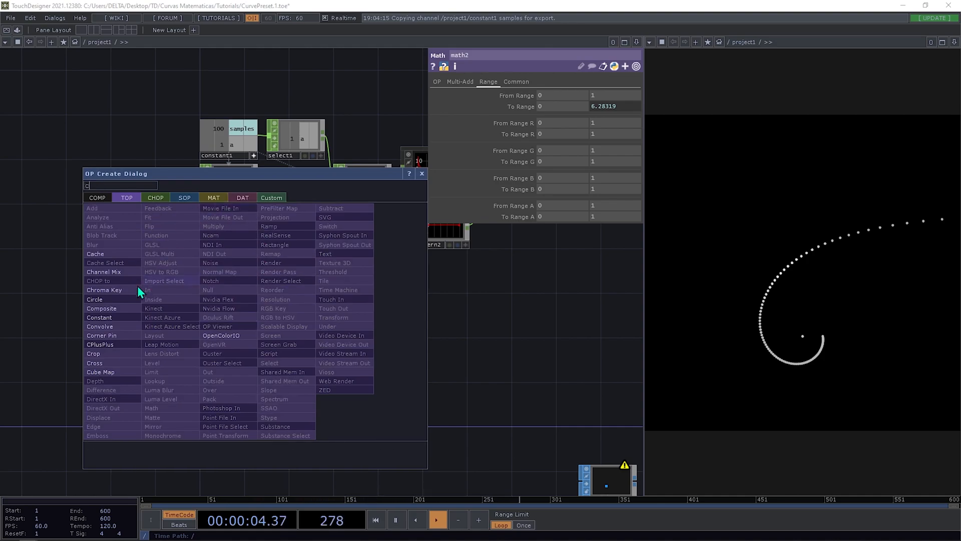
left_click(109, 318)
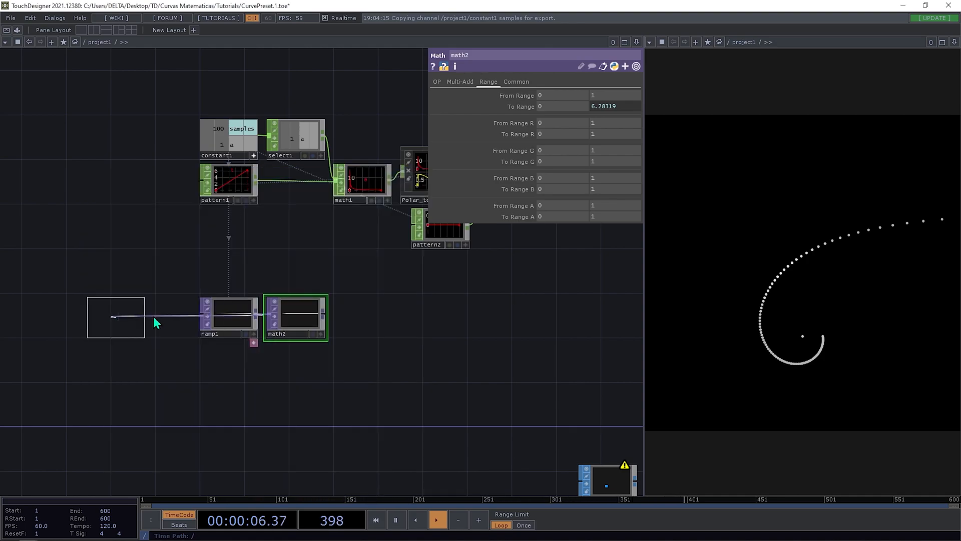
left_click(294, 271)
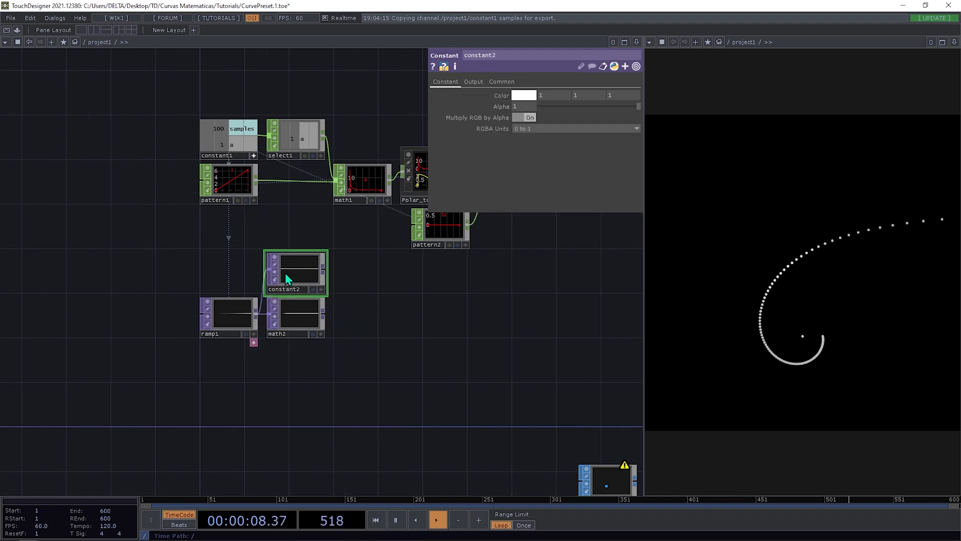
scroll(260, 296, "up", 3)
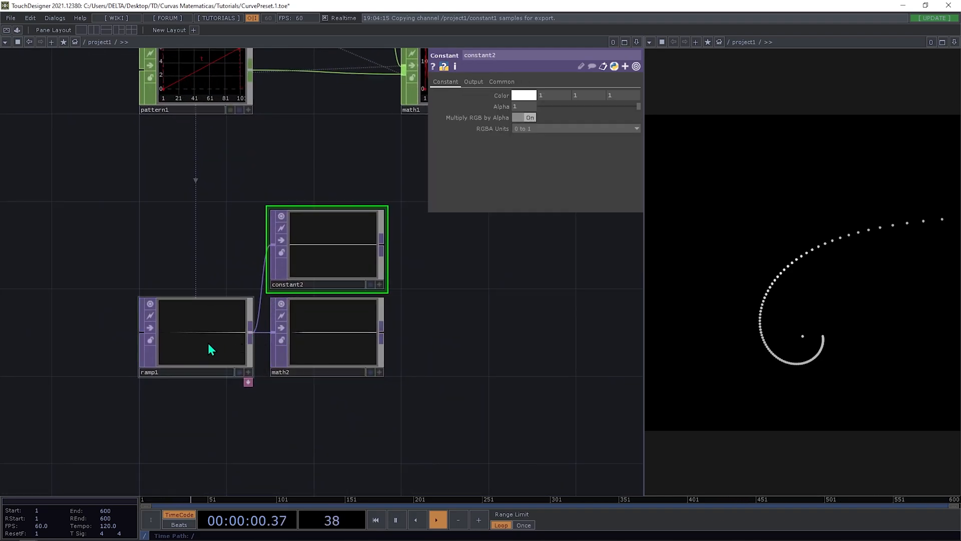
left_click_drag(434, 291, 394, 350)
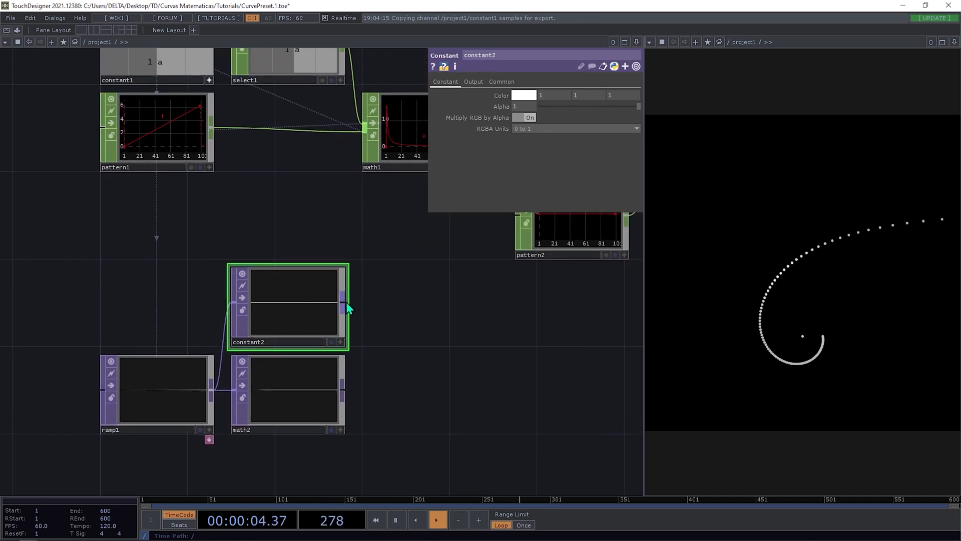
scroll(347, 301, "down", 2)
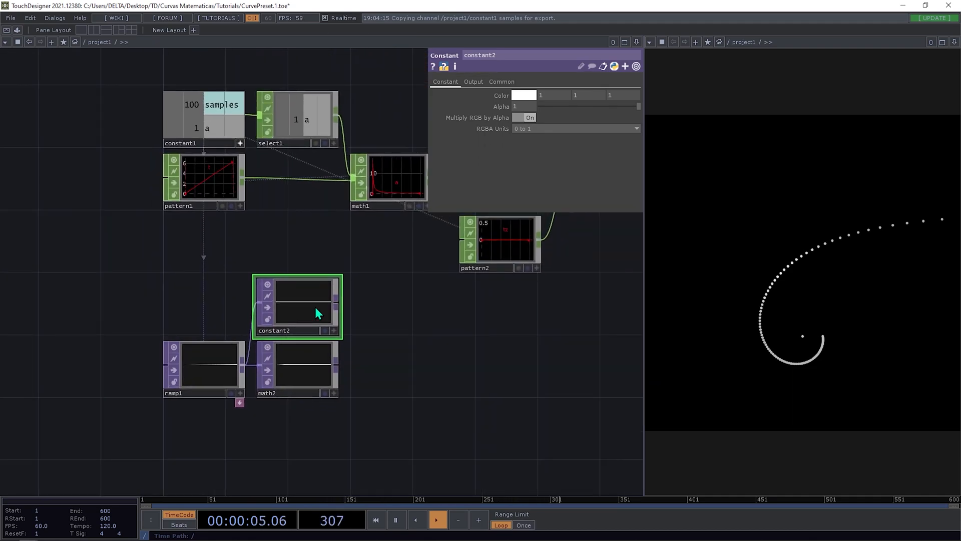
left_click(510, 82)
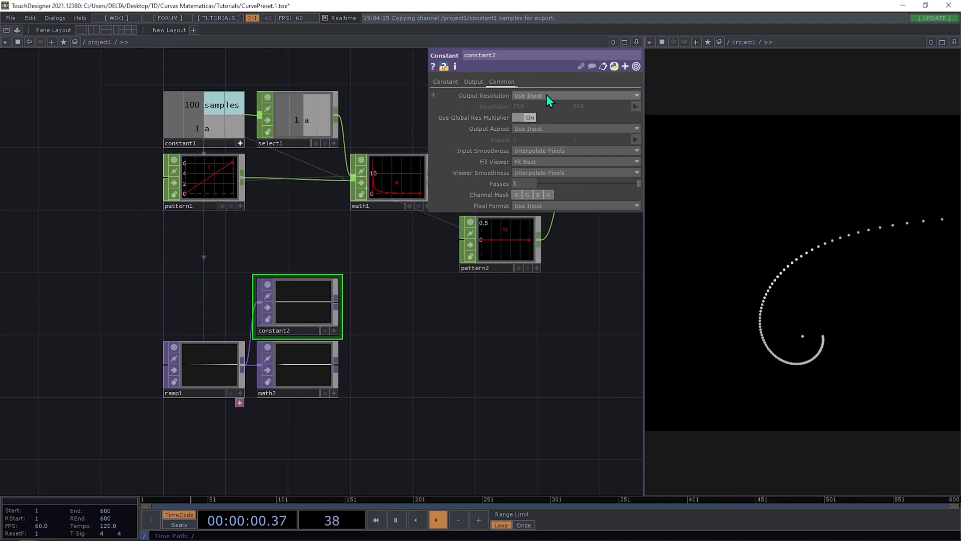
left_click_drag(335, 311, 233, 306)
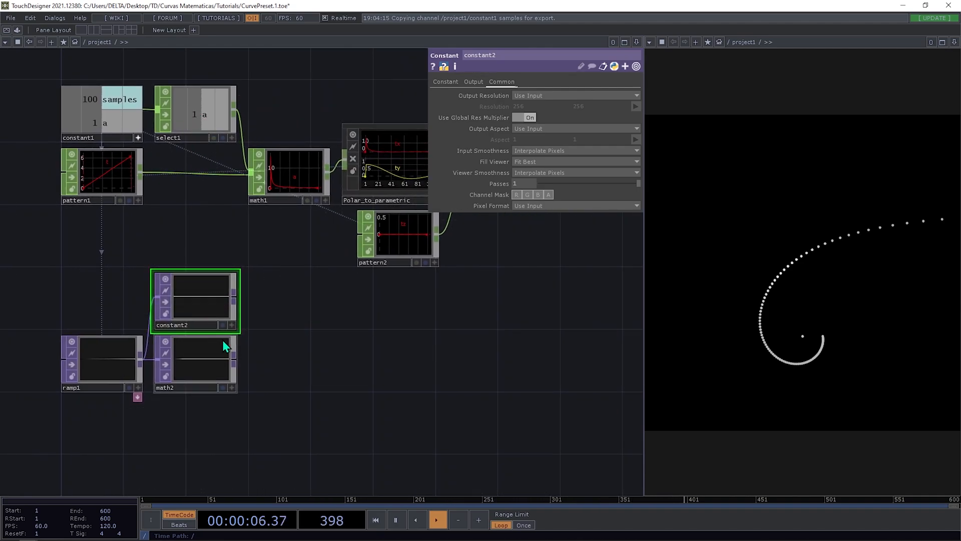
Append a Composite TOP to the new Constant and wire the Math TOP in as its second input.
left_click(214, 374)
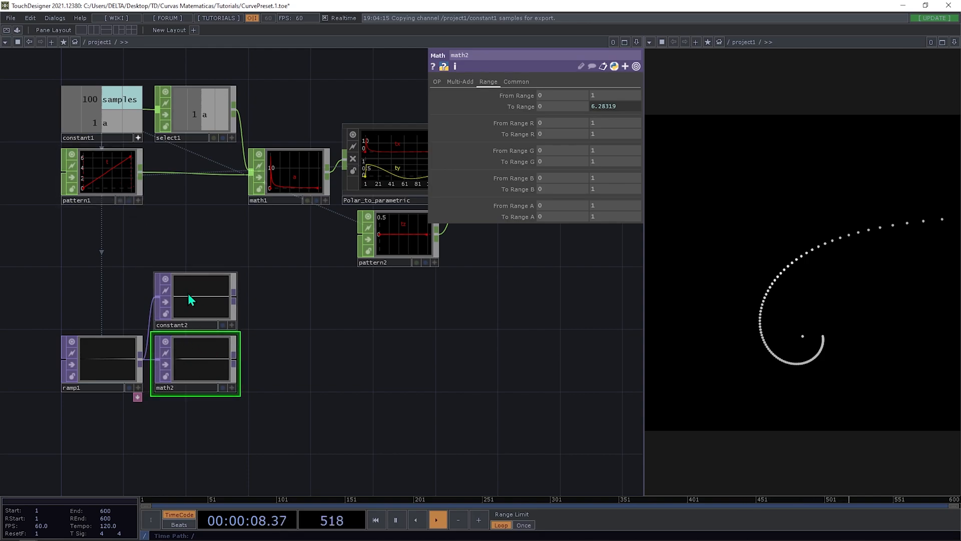
right_click(217, 299)
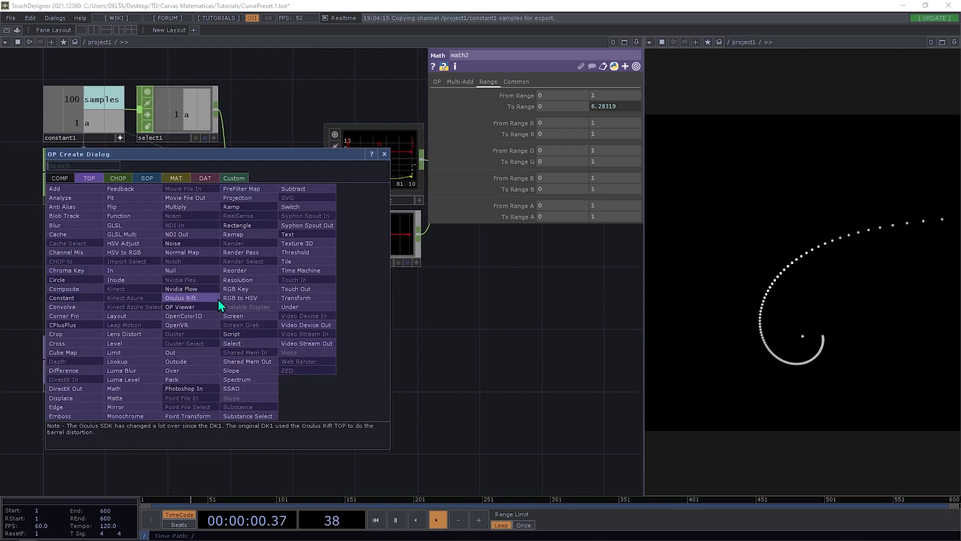
type("m")
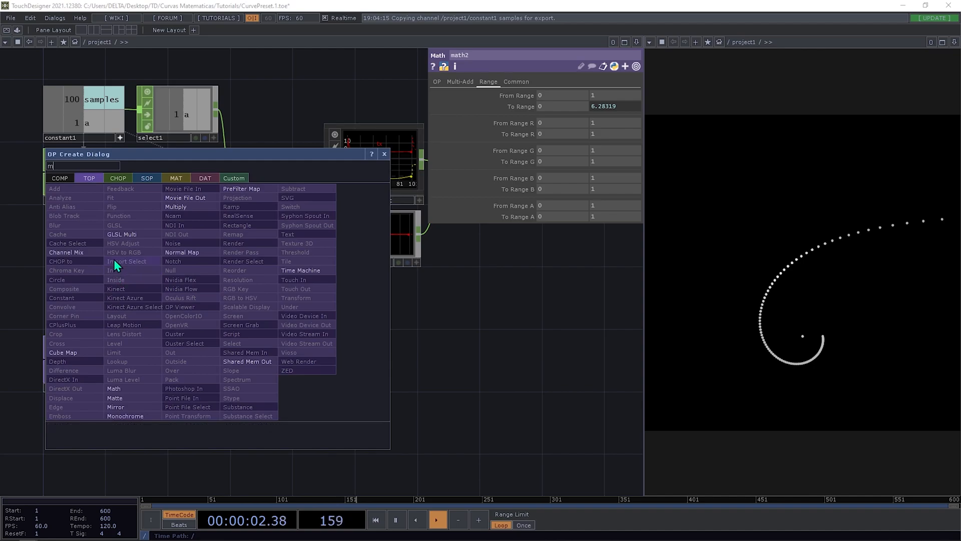
key("BackSpace")
type("com")
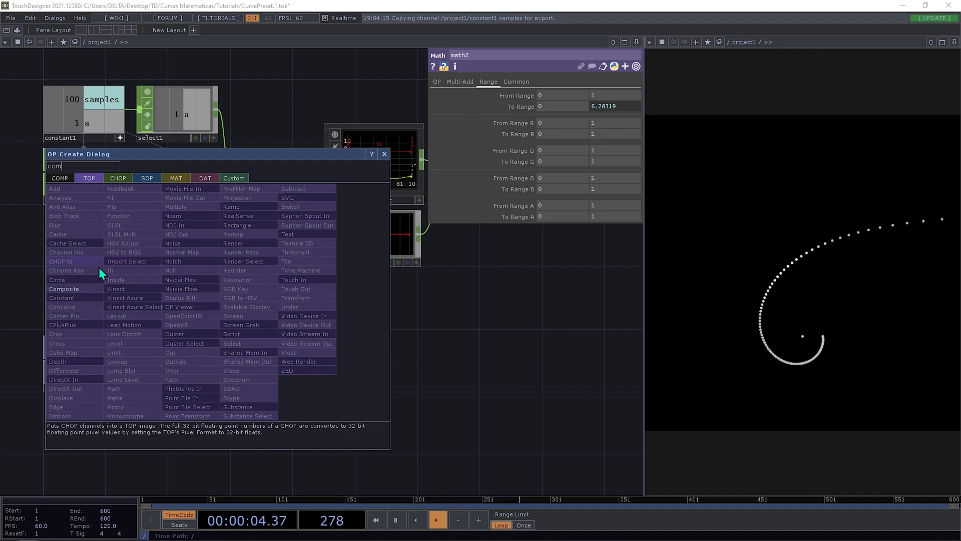
left_click(75, 289)
left_click(274, 359)
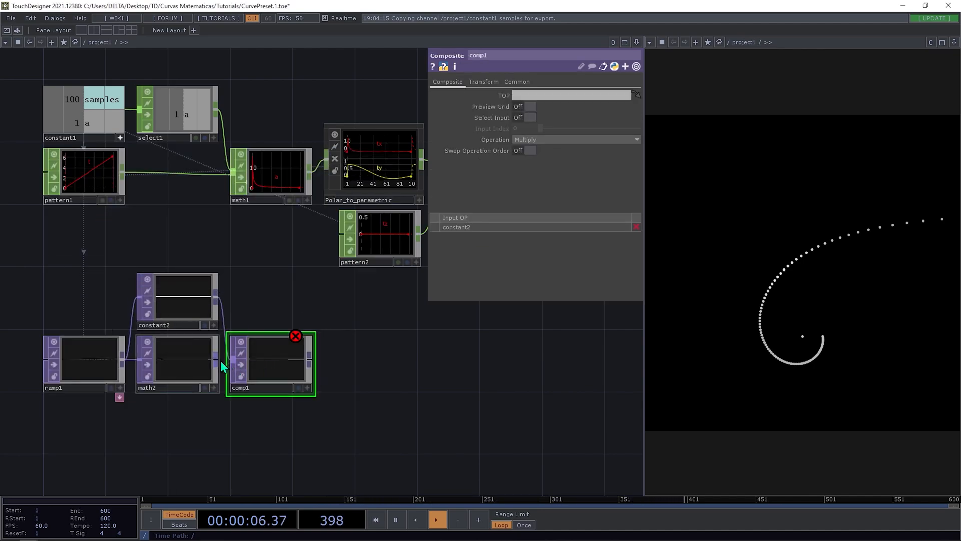
left_click_drag(217, 359, 232, 361)
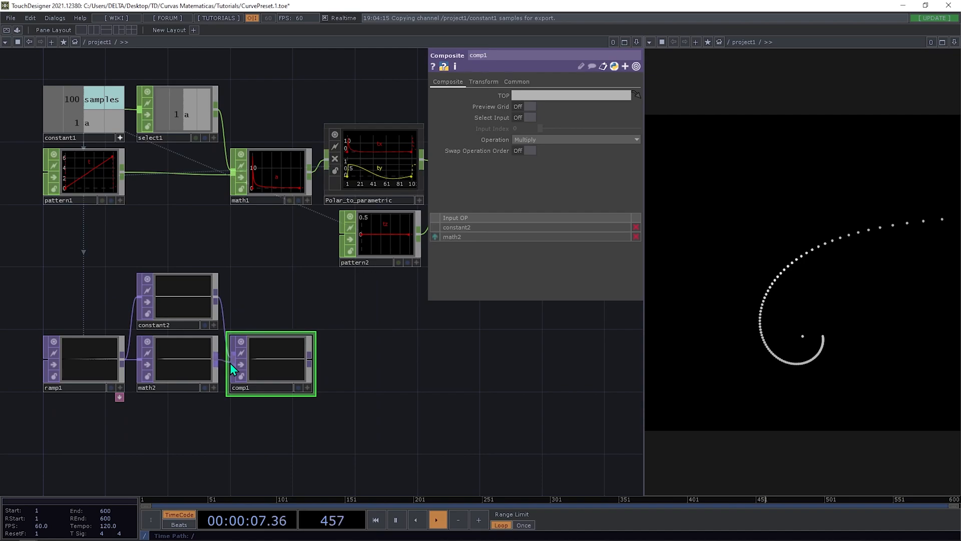
Set the Composite TOP's operation to Divide so the constant is divided by the Math output.
left_click(592, 140)
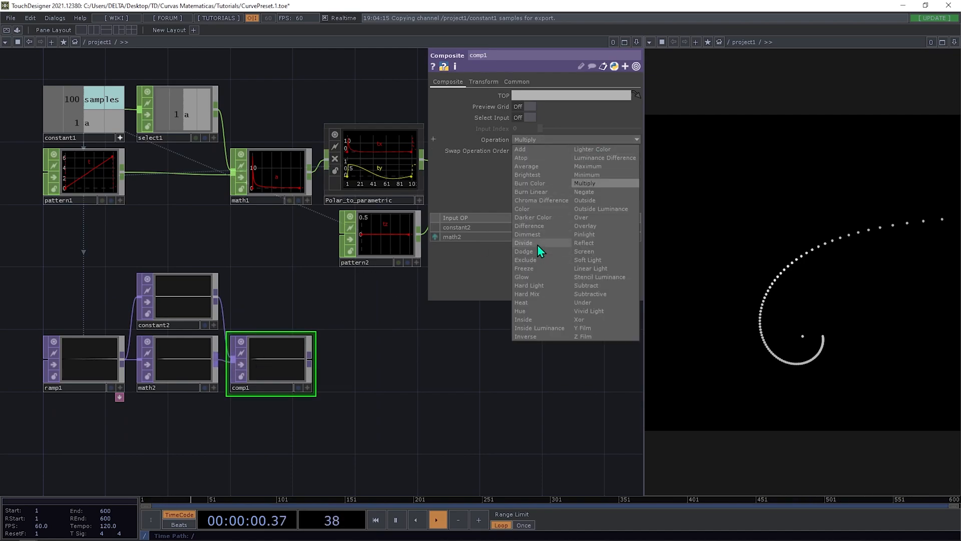
left_click(524, 243)
scroll(256, 348, "up", 10)
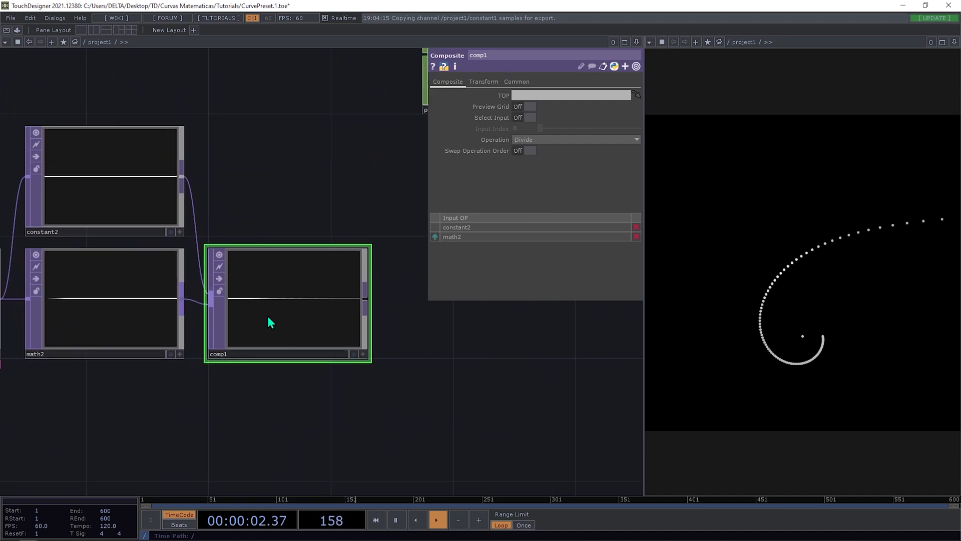
scroll(259, 320, "down", 8)
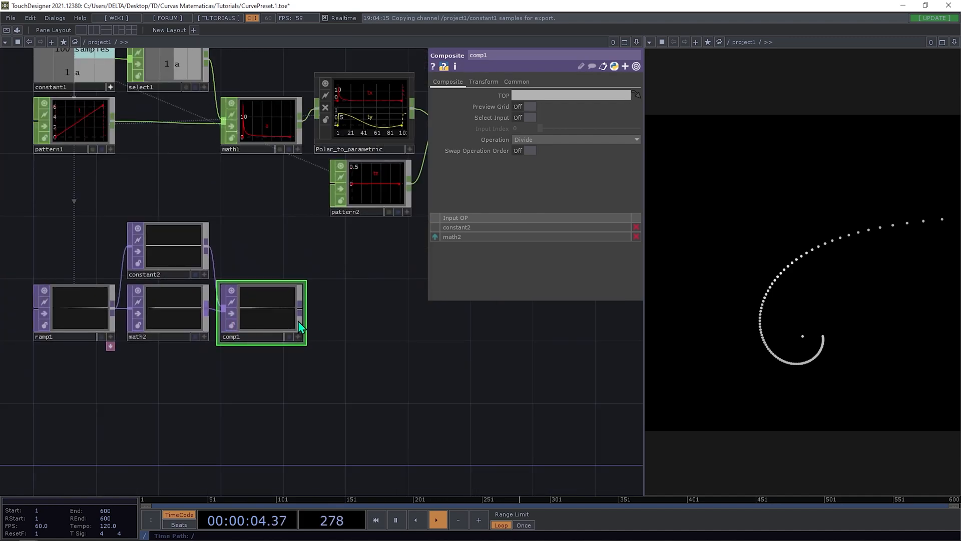
scroll(386, 361, "up", 5)
scroll(308, 356, "down", 6)
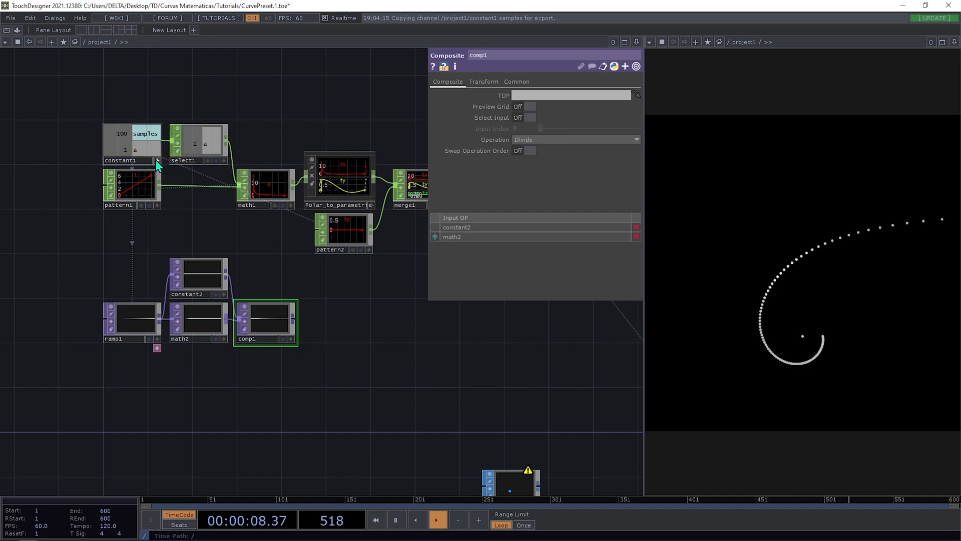
left_click_drag(429, 312, 370, 298)
left_click_drag(165, 368, 203, 388)
left_click(210, 321)
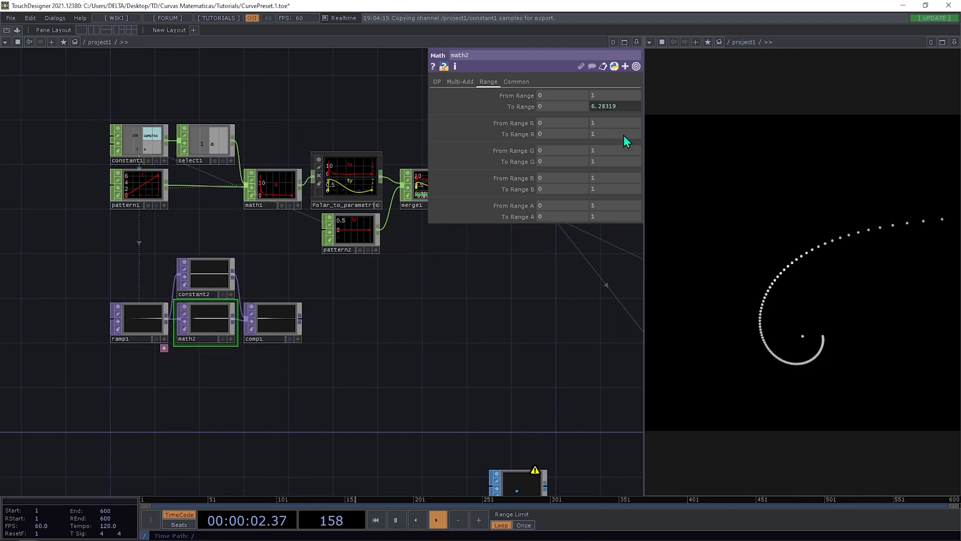
left_click(275, 324)
Branch a Function TOP off the Math TOP's output and place it beneath the Composite operator.
scroll(236, 324, "up", 2)
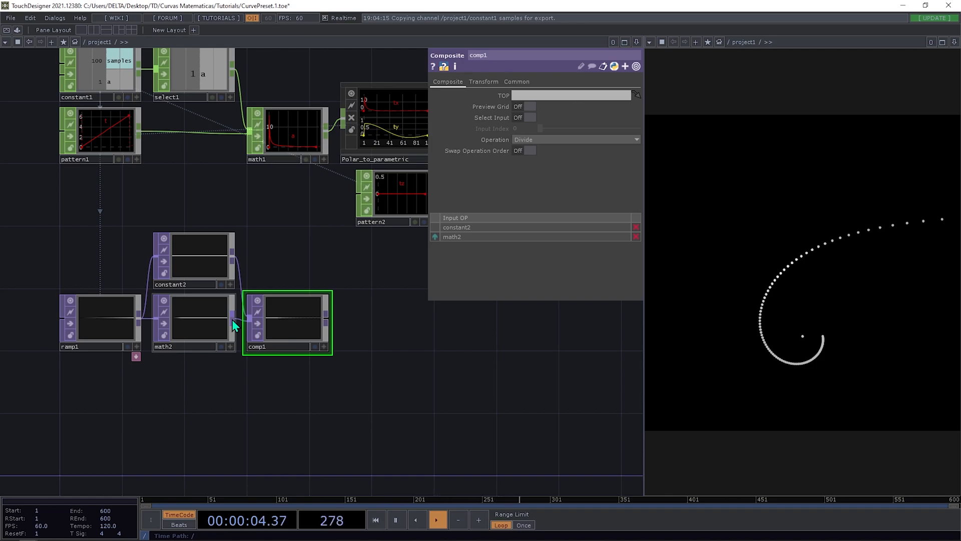
right_click(233, 321)
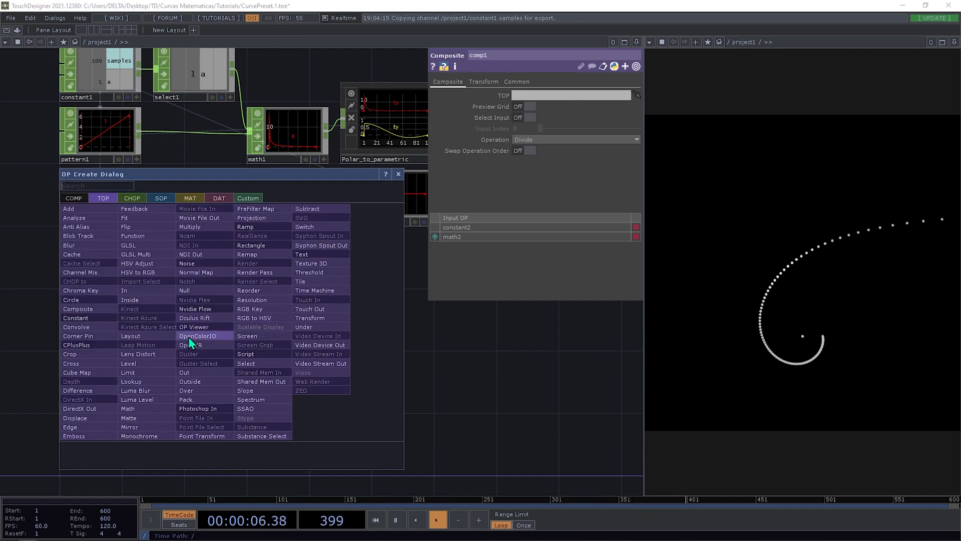
left_click(147, 235)
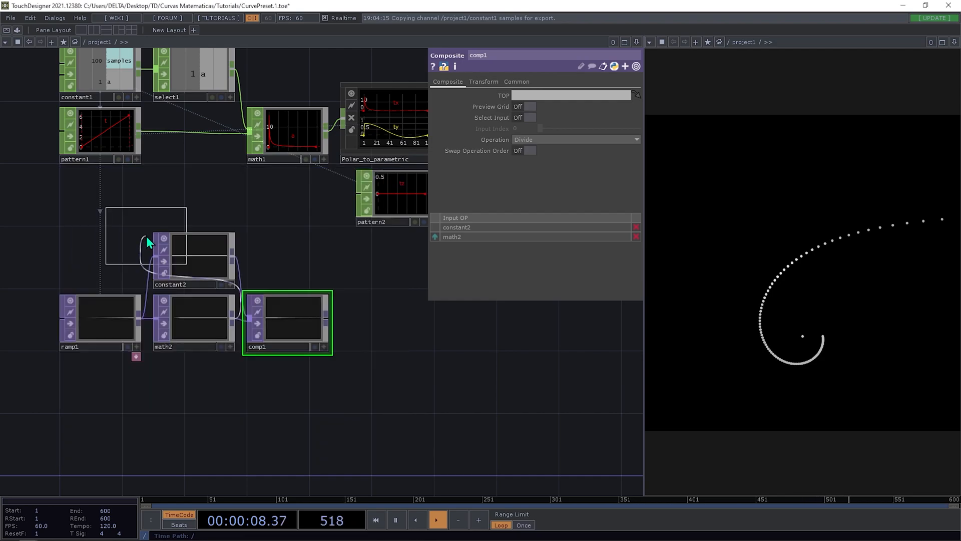
left_click(284, 387)
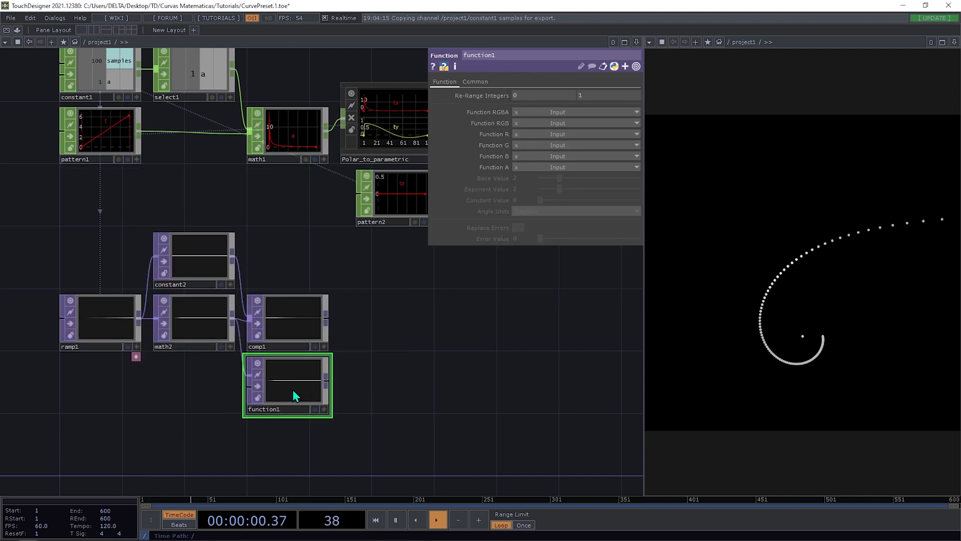
Set the Function TOP's R to Cosine, G to Sine and B to Constant Value, with angle units in Radians.
left_click(532, 135)
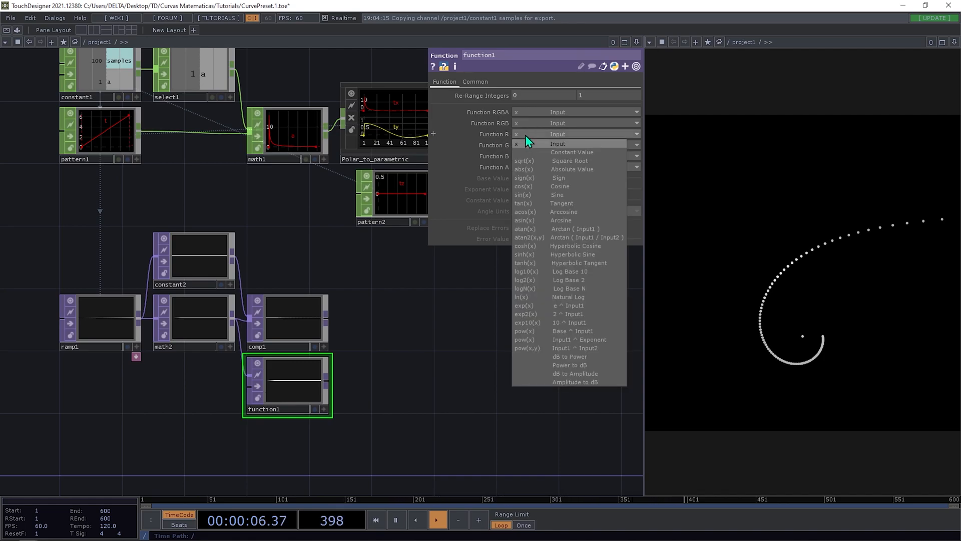
left_click(579, 185)
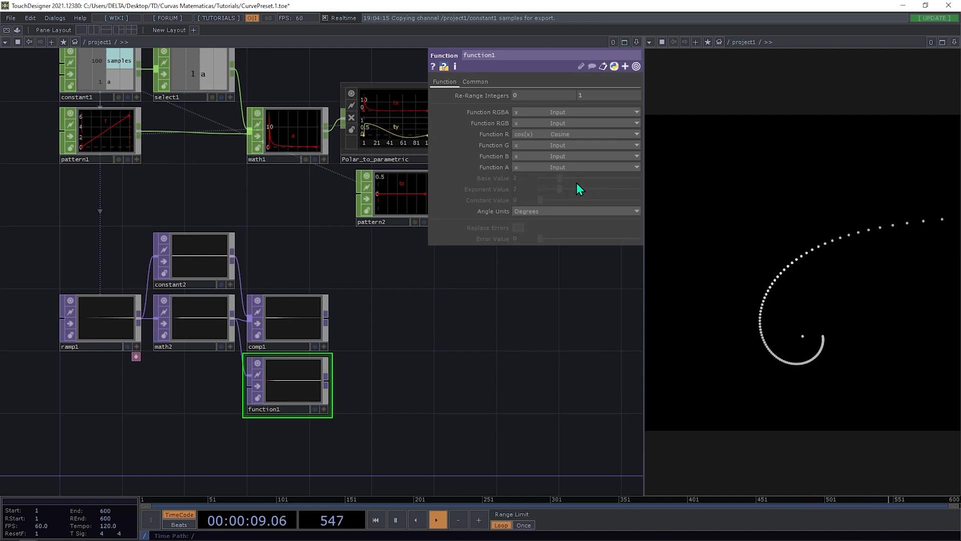
left_click(560, 145)
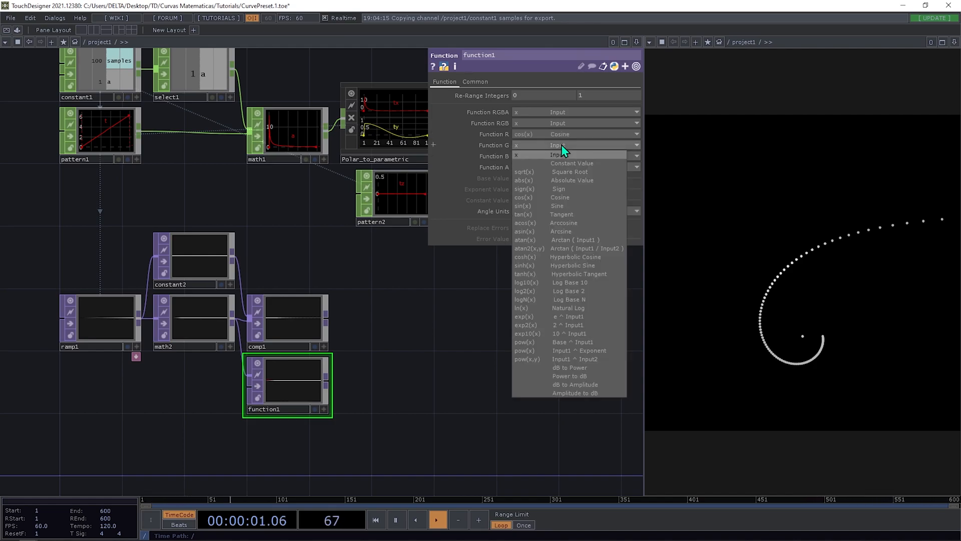
left_click(567, 205)
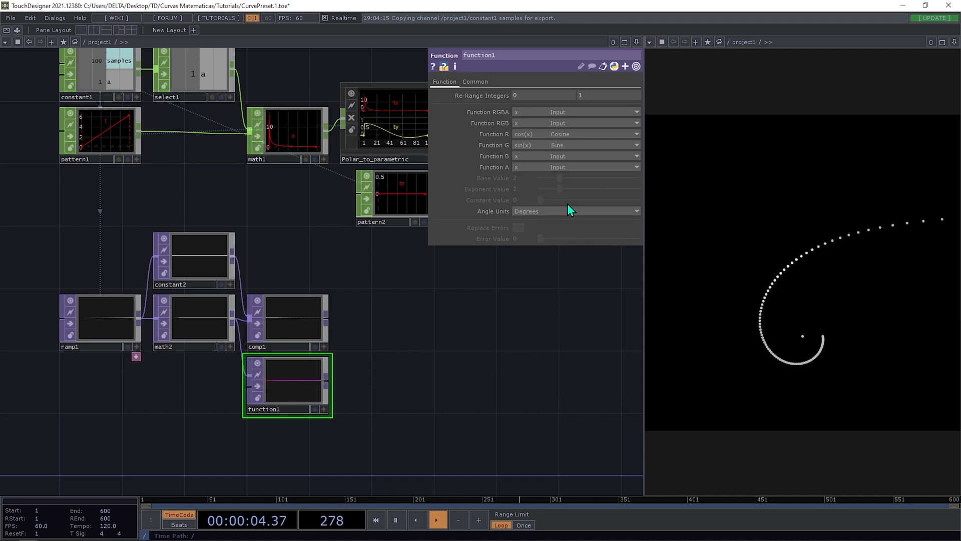
left_click(551, 157)
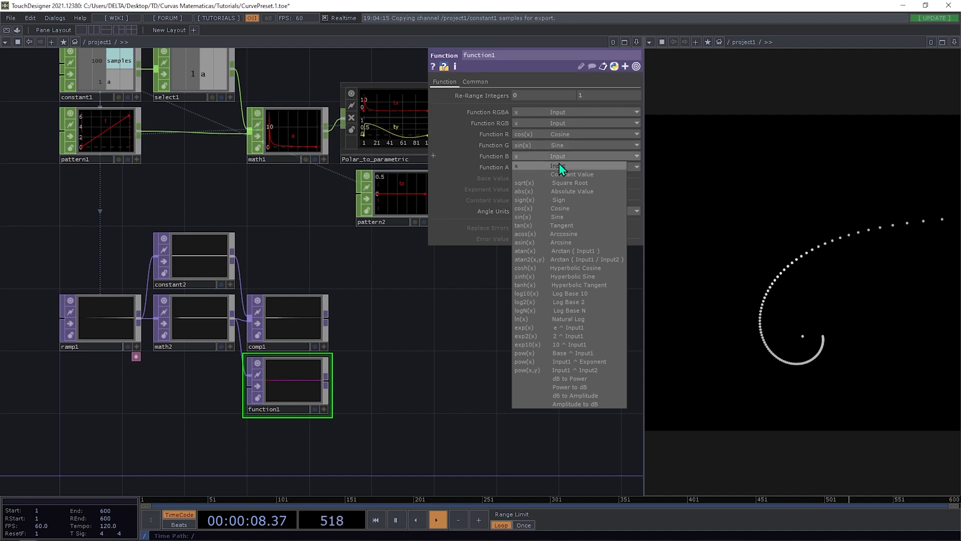
left_click(564, 177)
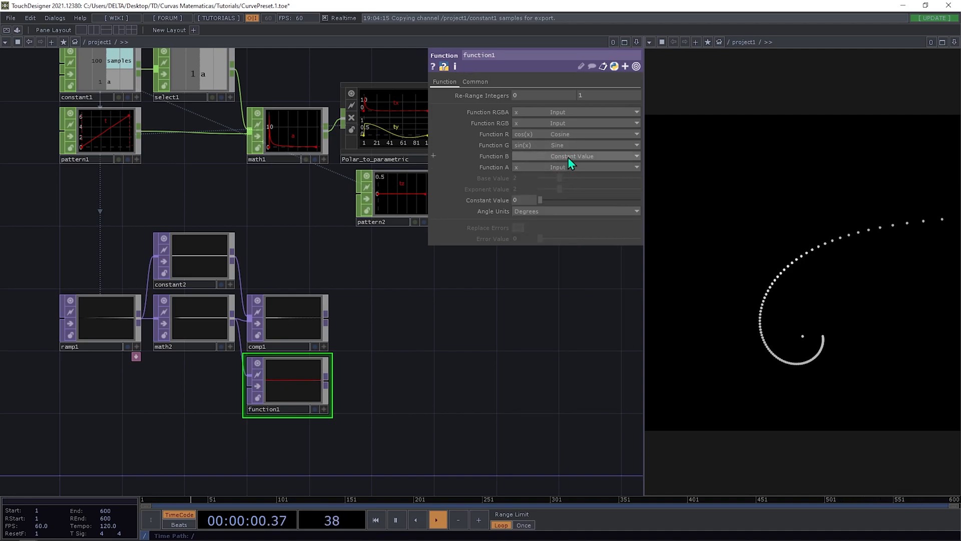
left_click(523, 211)
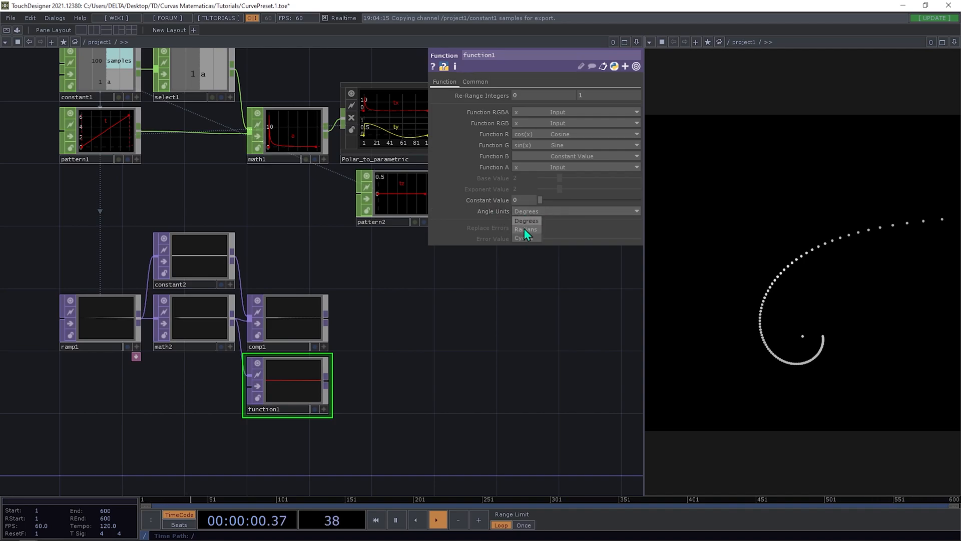
left_click(529, 231)
Append a second Composite TOP to the Divide composite and wire the Function TOP in as its second input.
left_click_drag(387, 318, 359, 380)
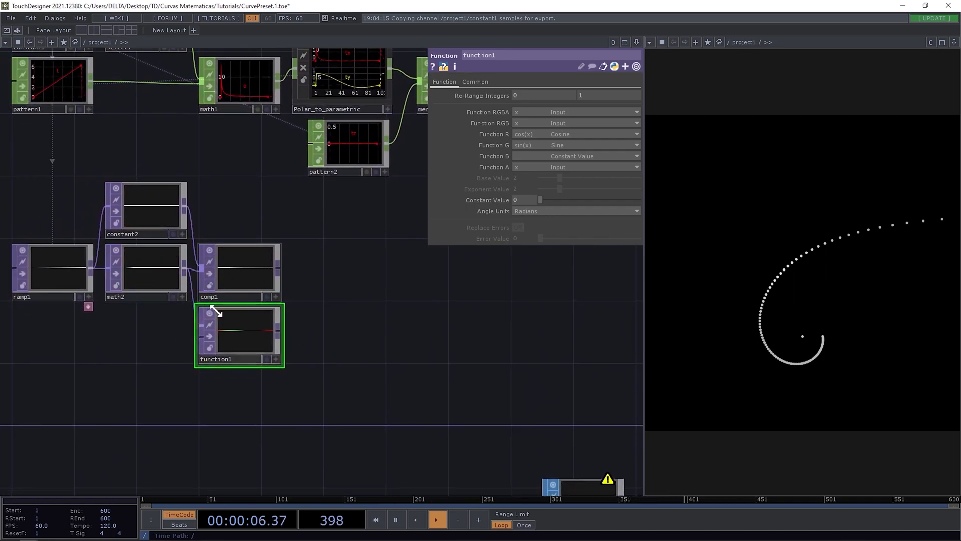
left_click(239, 272)
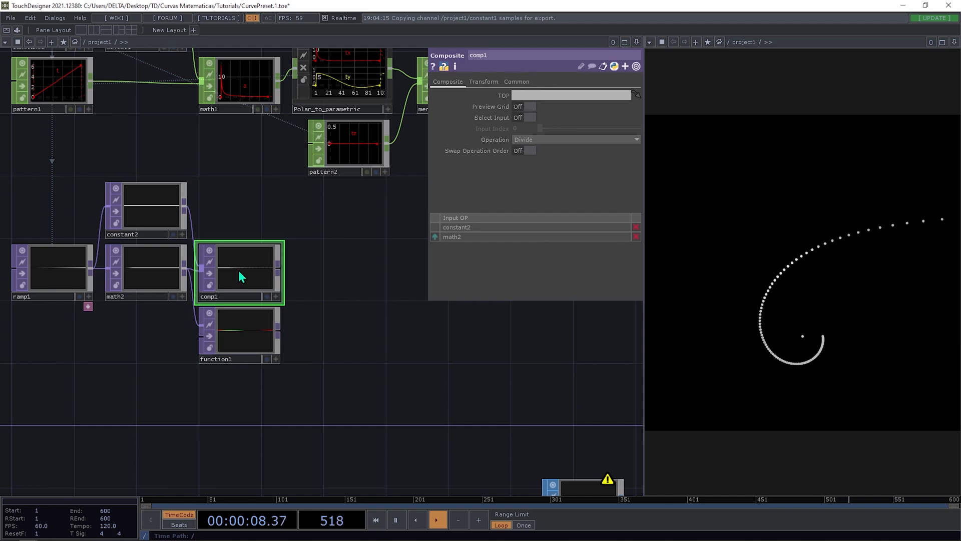
left_click(253, 333)
left_click_drag(334, 324, 266, 326)
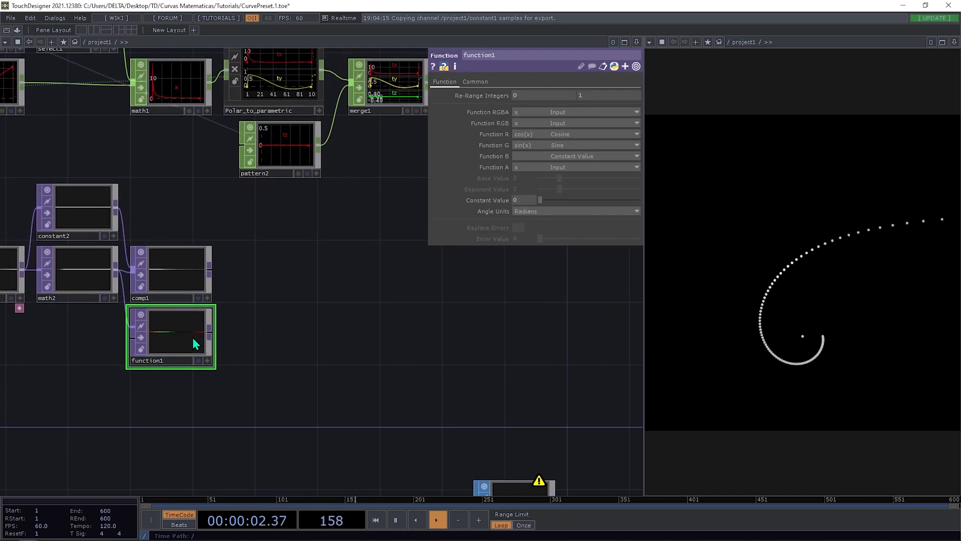
left_click(210, 273)
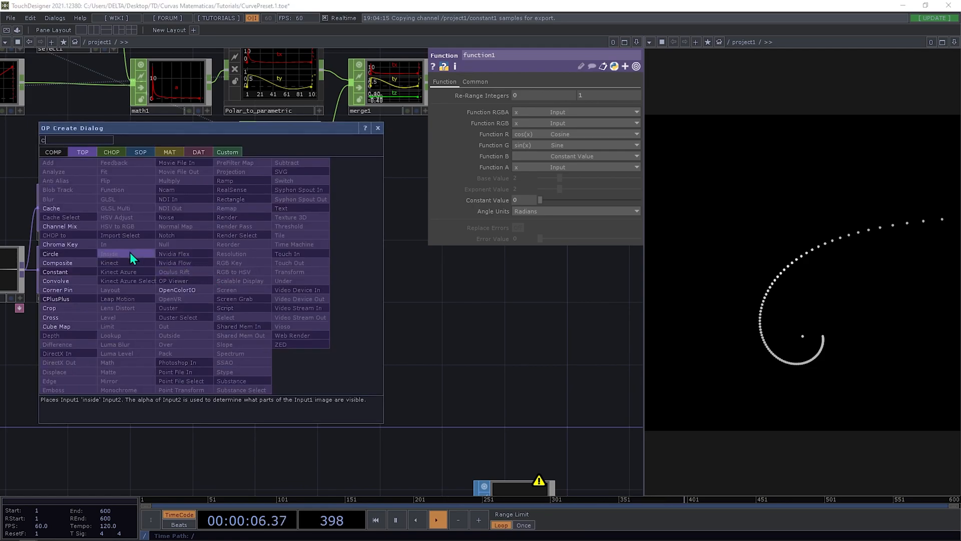
left_click(76, 263)
left_click(265, 277)
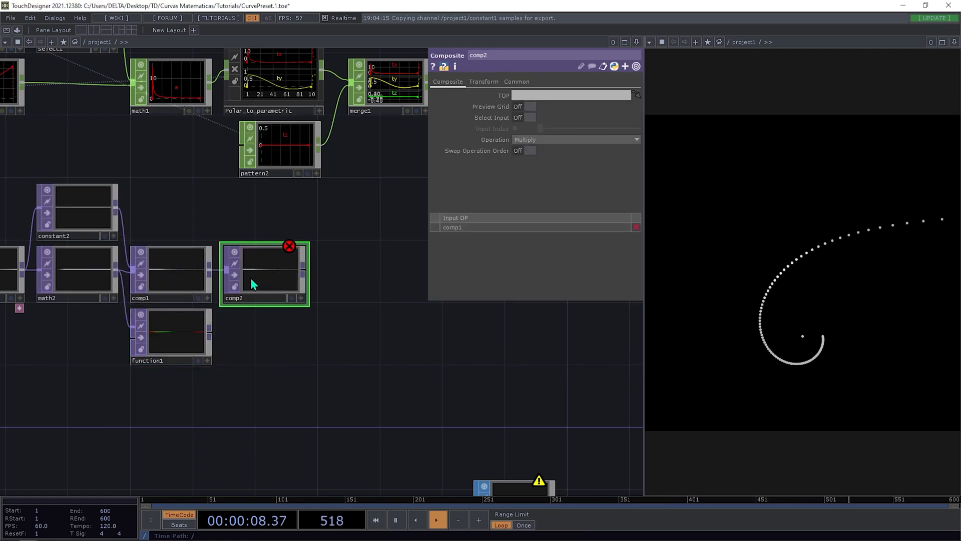
left_click_drag(254, 275, 258, 275)
left_click_drag(210, 331, 237, 292)
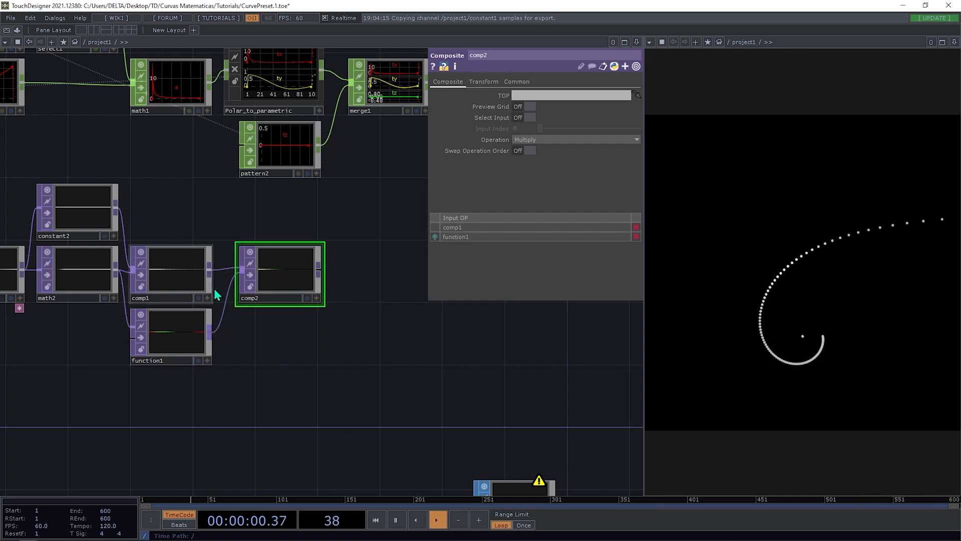
Append a Null TOP to the output of the Multiply composite.
scroll(252, 274, "up", 3)
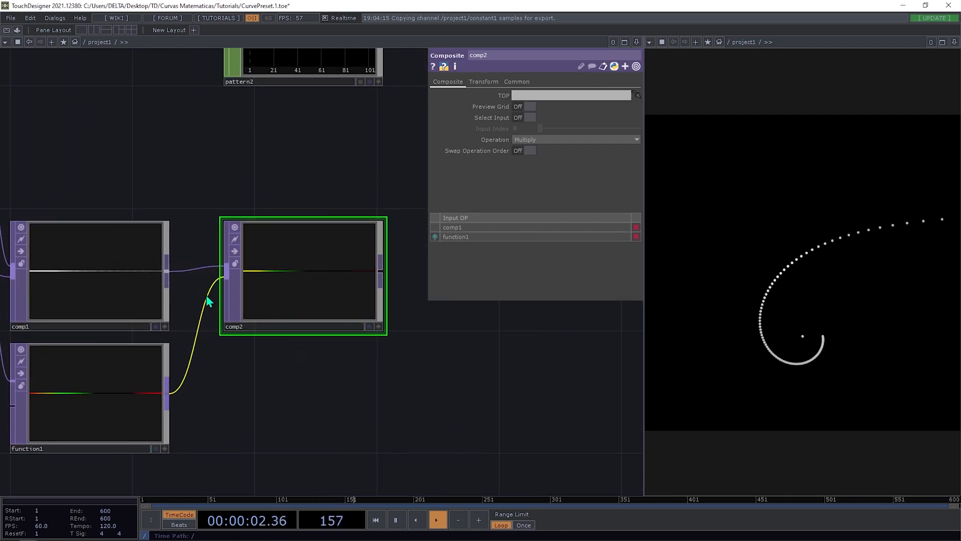
left_click_drag(171, 415, 292, 398)
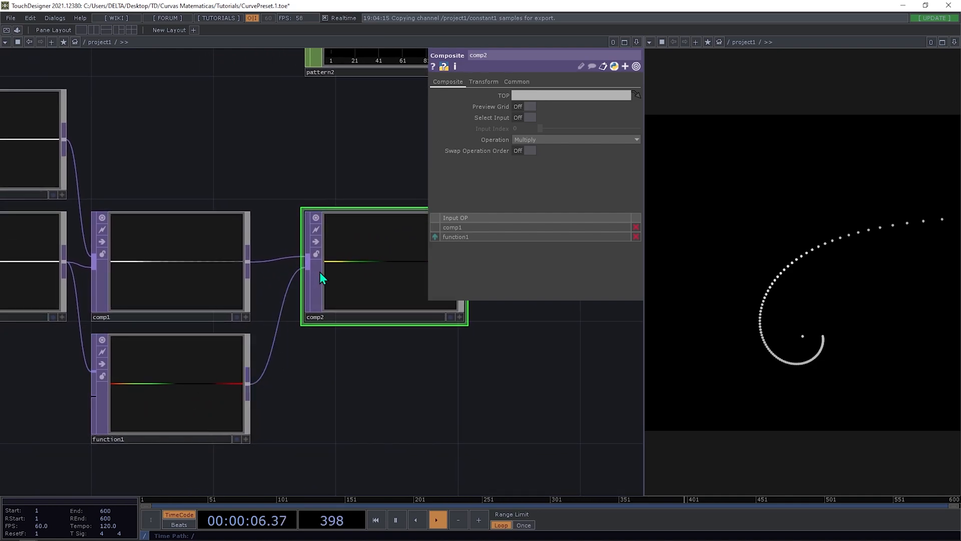
left_click_drag(338, 380, 219, 373)
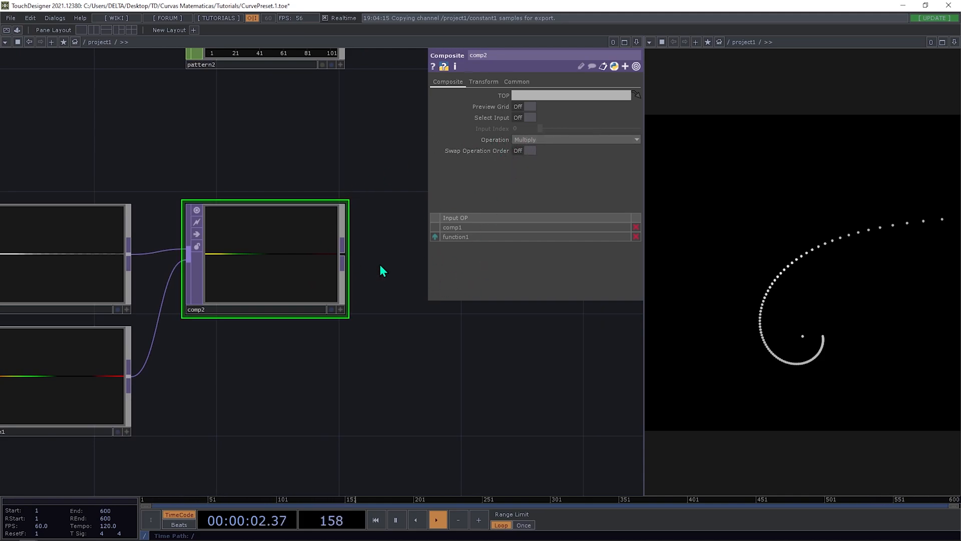
left_click_drag(308, 366, 254, 370)
scroll(239, 344, "down", 3)
left_click_drag(307, 337, 197, 344)
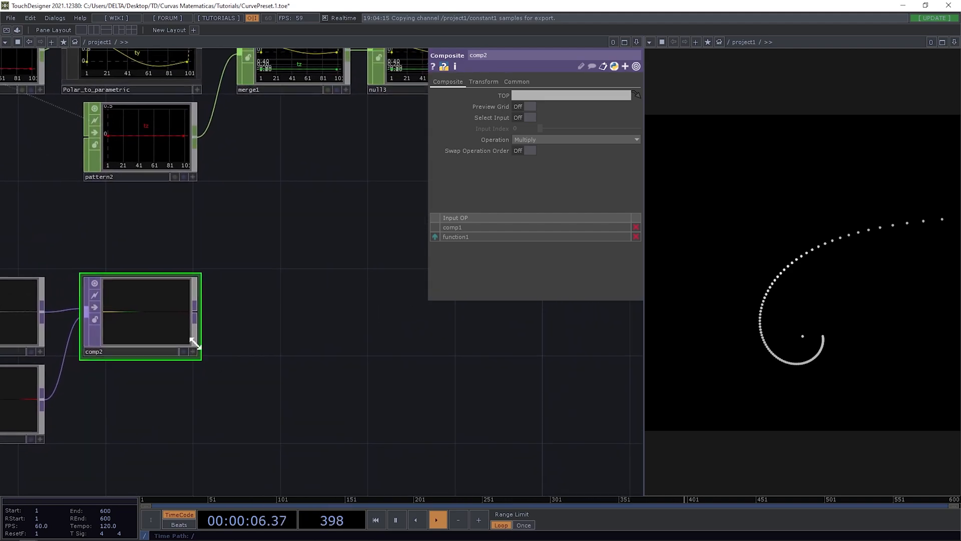
right_click(194, 313)
type("n")
left_click(150, 281)
left_click(288, 313)
left_click_drag(227, 397, 142, 400)
left_click_drag(193, 328, 172, 327)
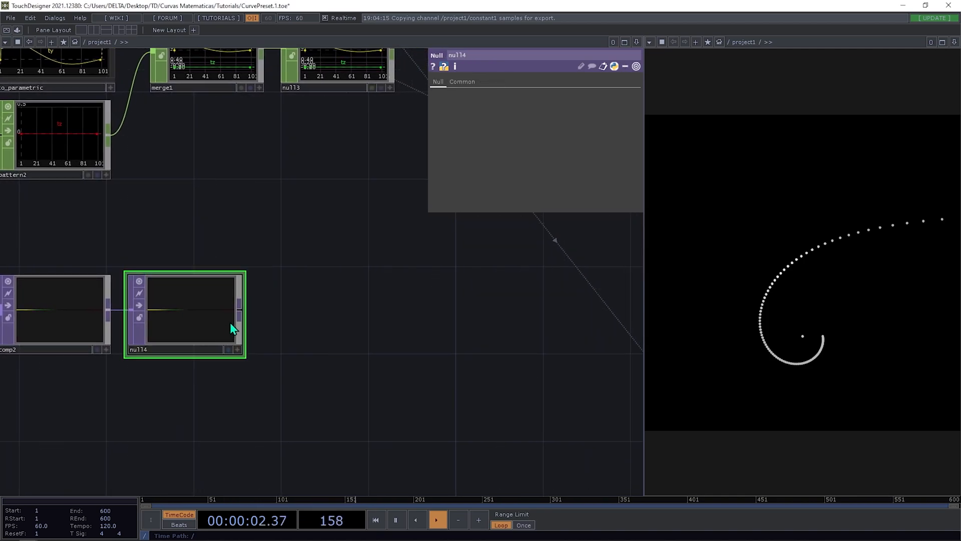
Branch a TOP to CHOP off the new Null TOP's output and place it beside the Null.
right_click(242, 310)
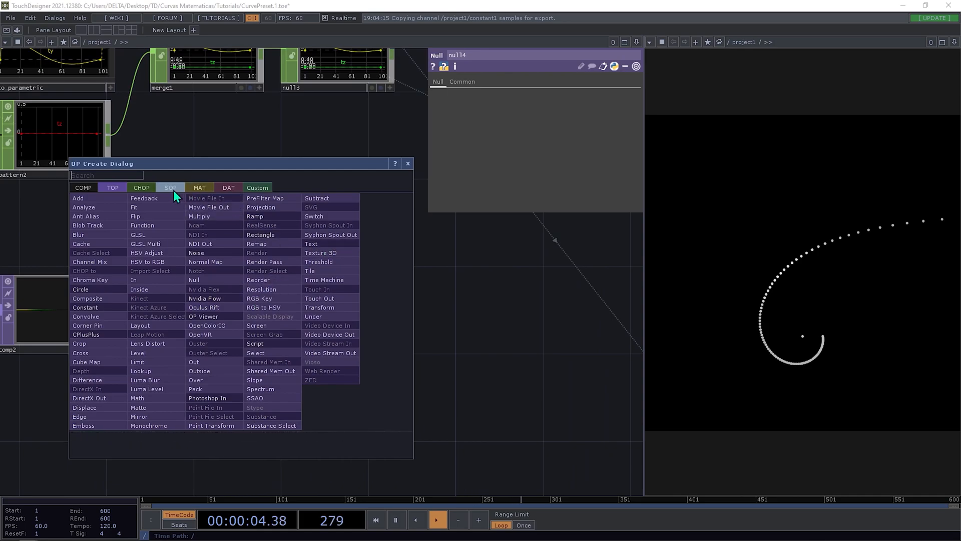
left_click(146, 189)
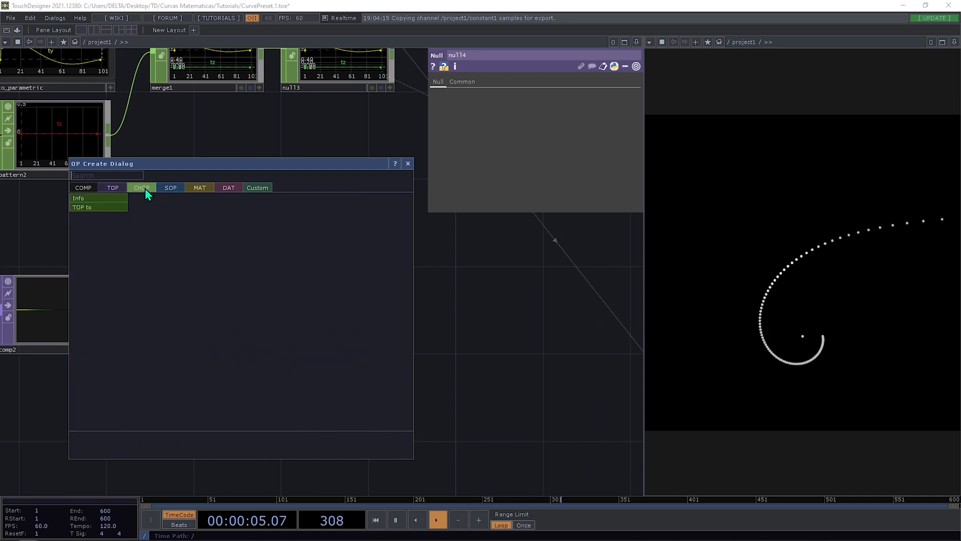
left_click(318, 313)
Name the TOP to CHOP's red, green and blue channels tx, ty and tz, and clear the alpha channel name.
left_click(539, 122)
type("tx")
key("Tab")
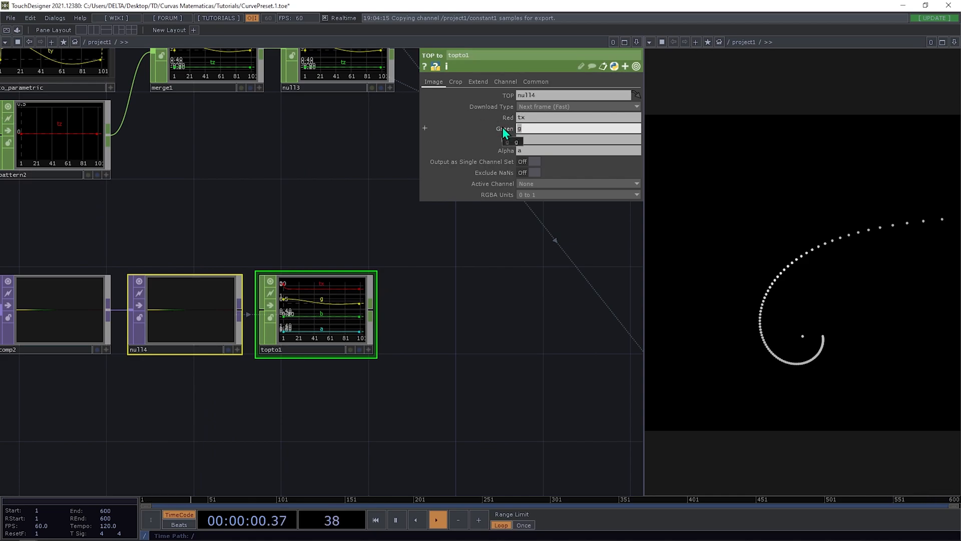
type("ty")
key("Tab")
type("tx")
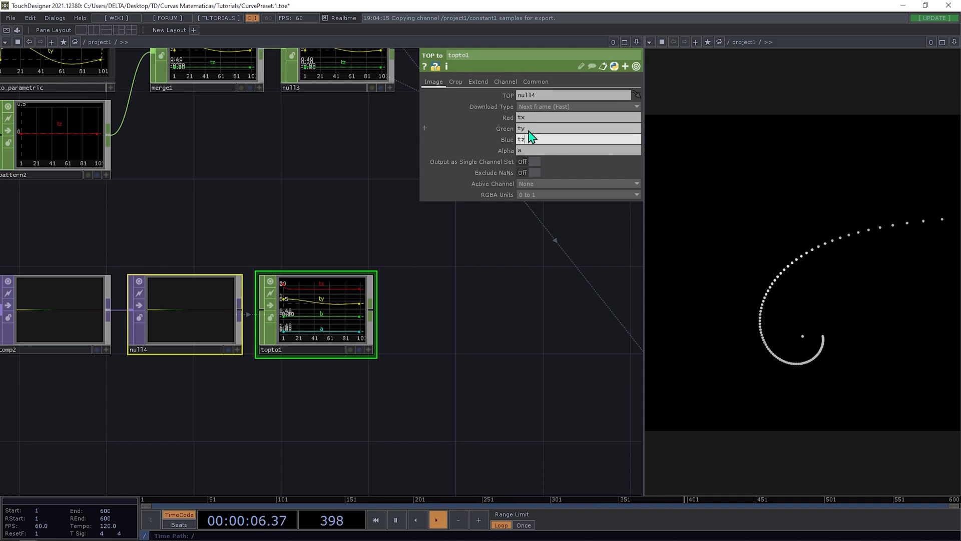
key("Tab")
key("BackSpace")
Convert the TOP to CHOP's output with a CHOP to SOP and place it directly above.
left_click_drag(392, 285, 326, 345)
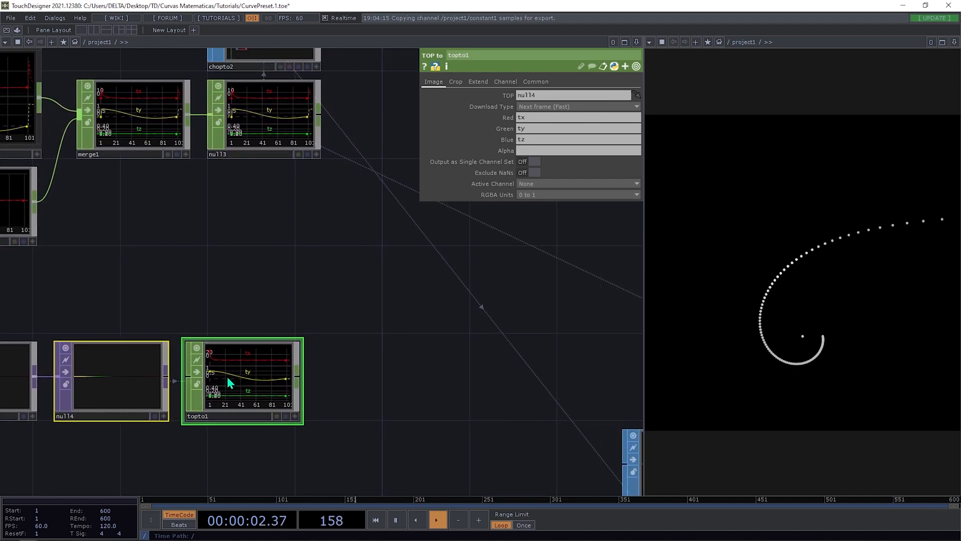
scroll(225, 375, "up", 4)
scroll(164, 355, "down", 4)
left_click_drag(198, 366, 209, 366)
scroll(227, 356, "down", 2)
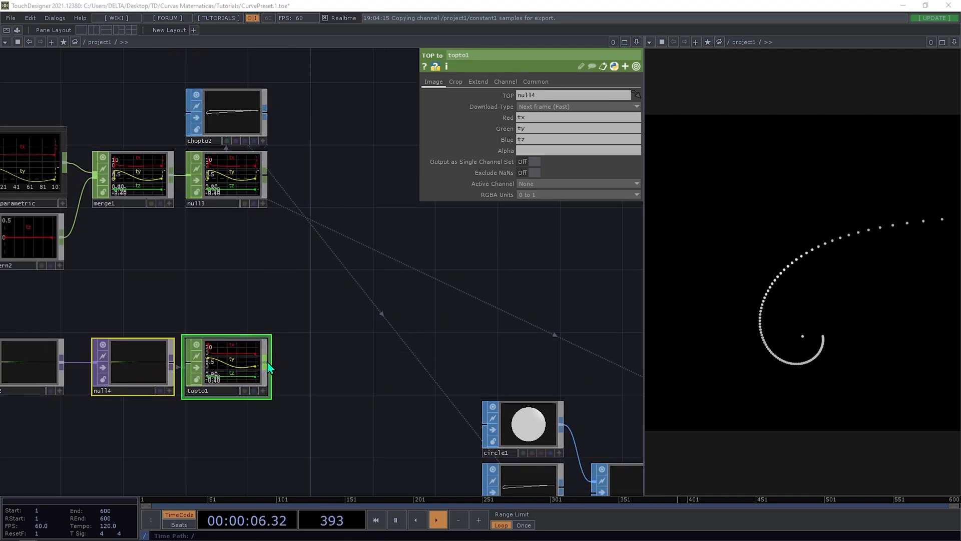
right_click(269, 368)
left_click(193, 239)
left_click(125, 249)
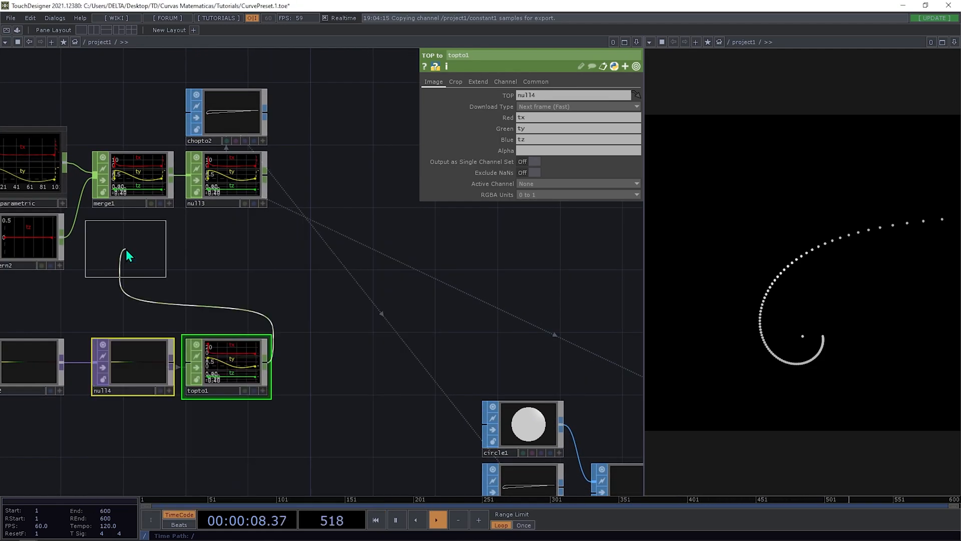
left_click(225, 300)
Examine the TOP-based curve in its new CHOP to SOP viewer and compare it with the CHOP-based curve.
scroll(229, 301, "up", 5)
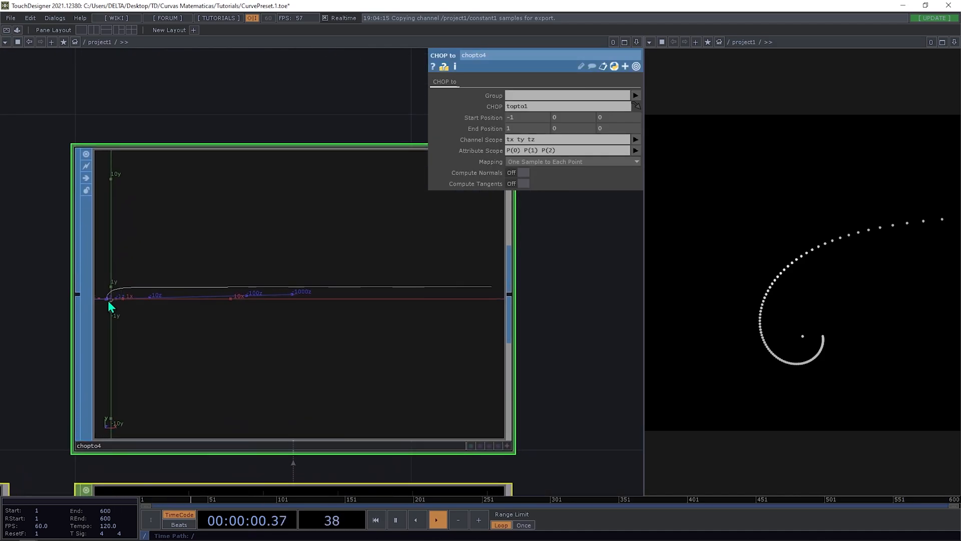
scroll(110, 305, "up", 3)
scroll(93, 306, "up", 3)
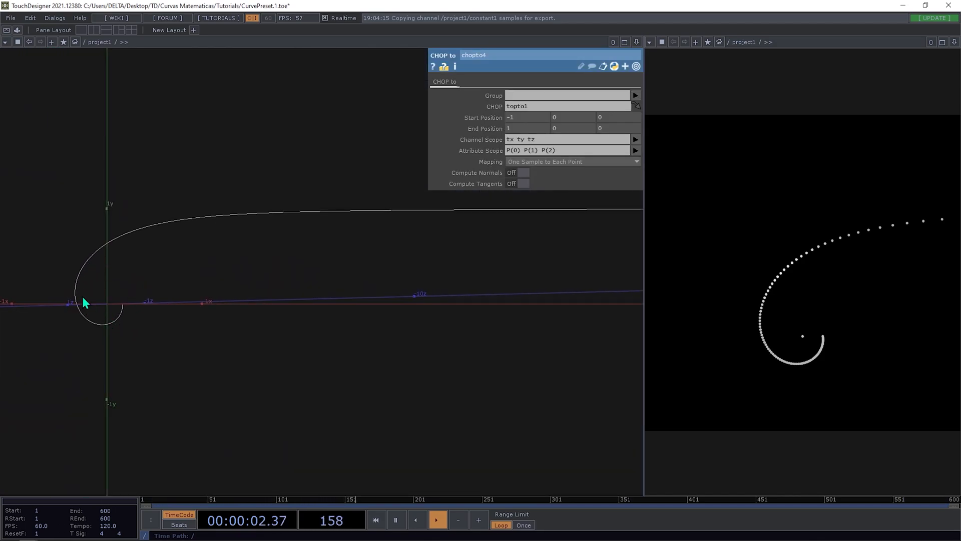
scroll(150, 317, "down", 6)
scroll(121, 242, "up", 4)
scroll(120, 240, "up", 2)
scroll(150, 246, "down", 4)
scroll(430, 311, "down", 5)
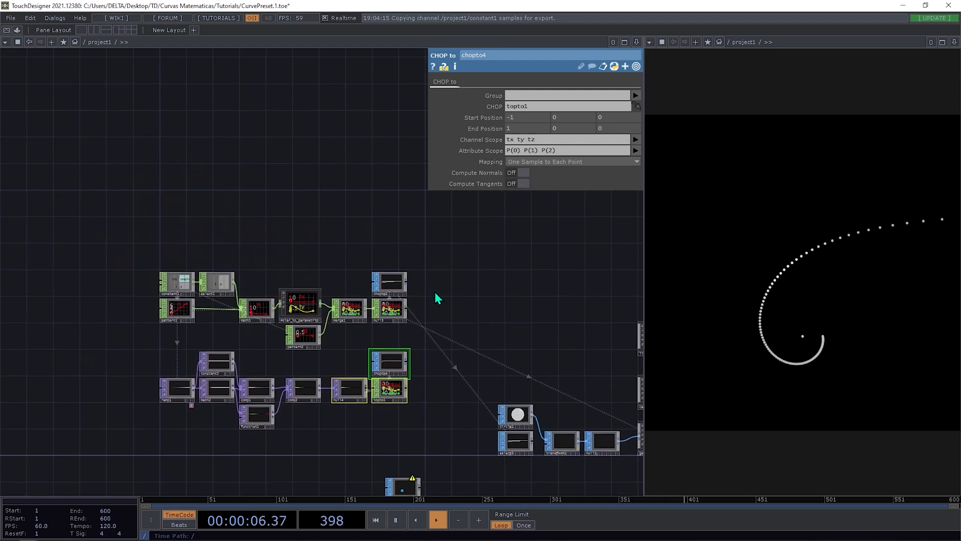
scroll(450, 310, "up", 5)
scroll(468, 325, "down", 2)
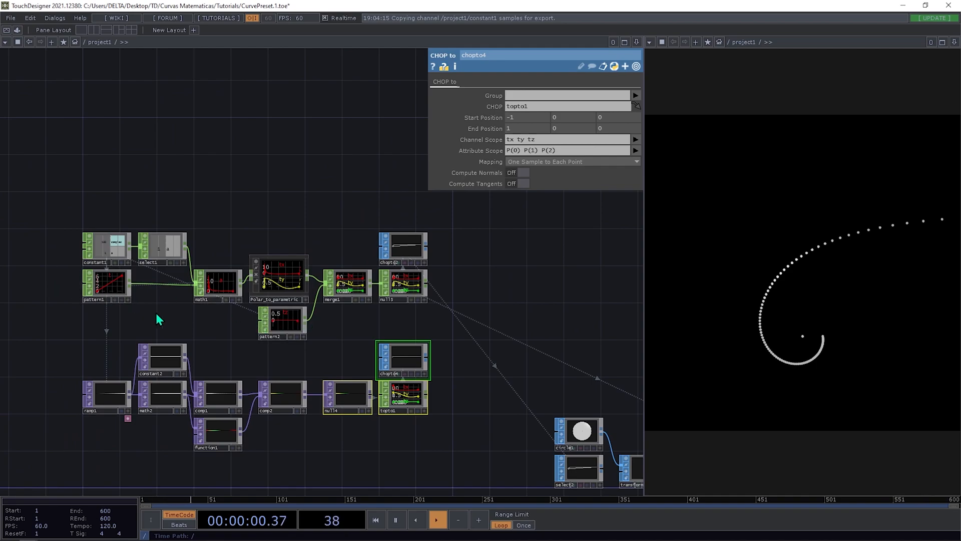
scroll(393, 300, "up", 8)
left_click_drag(352, 260, 347, 267)
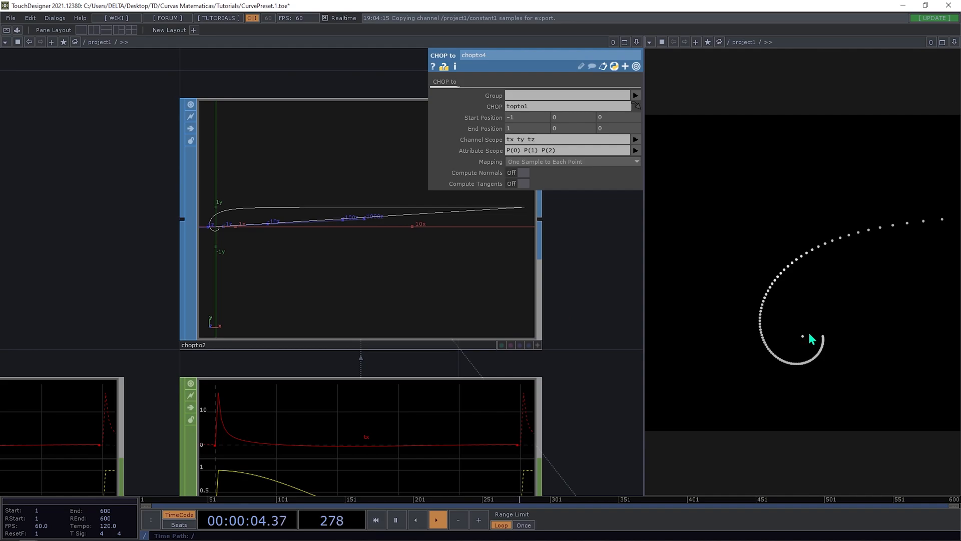
scroll(395, 300, "down", 7)
Set the start of the To Range on the theta Pattern CHOP to 0.00001.
left_click_drag(263, 264, 604, 236)
left_click_drag(354, 254, 394, 237)
left_click(160, 328)
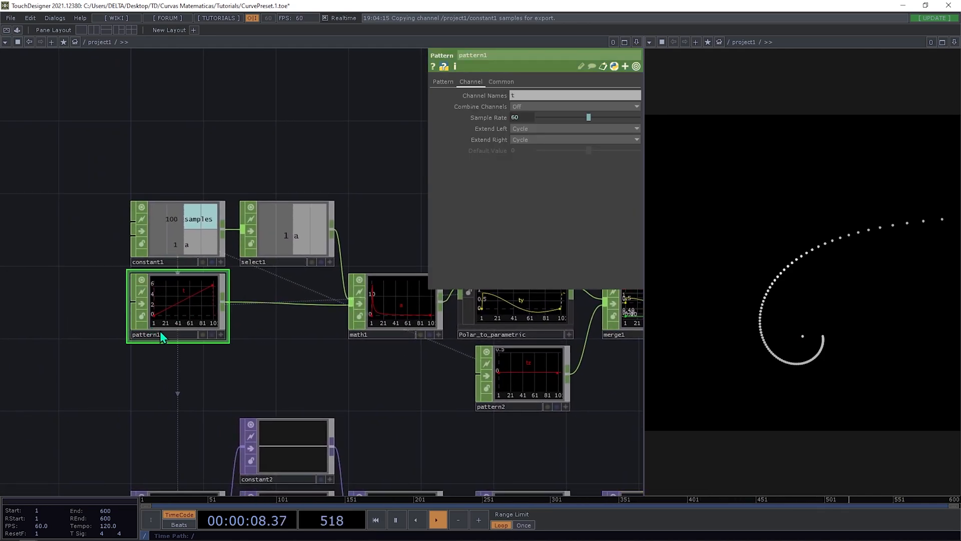
left_click(445, 85)
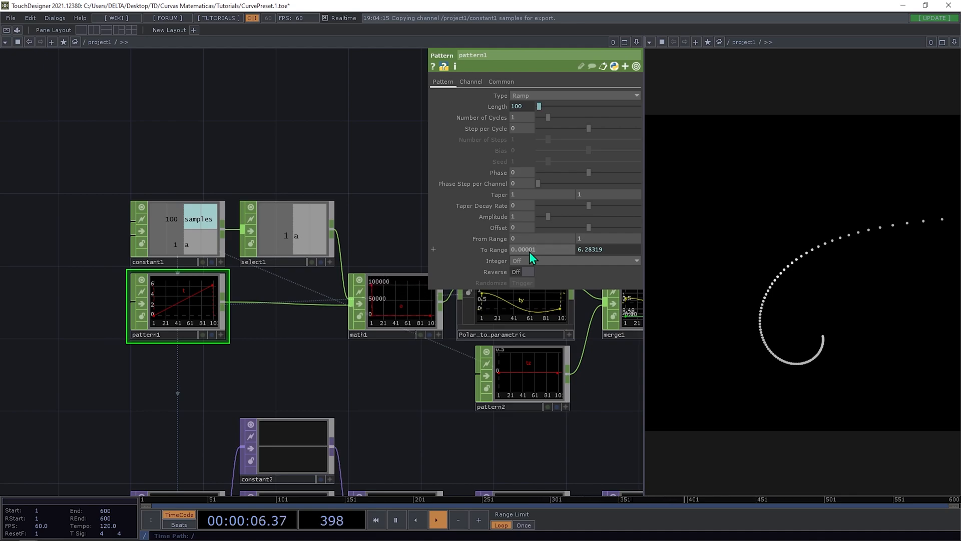
Examine the CHOP-based curve in its SOP viewer, reframing it, and compare it with the TOP-based curve.
left_click_drag(312, 384, 84, 349)
left_click_drag(479, 344, 304, 369)
scroll(335, 293, "up", 4)
scroll(320, 173, "up", 5)
scroll(225, 146, "up", 5)
scroll(253, 194, "down", 10)
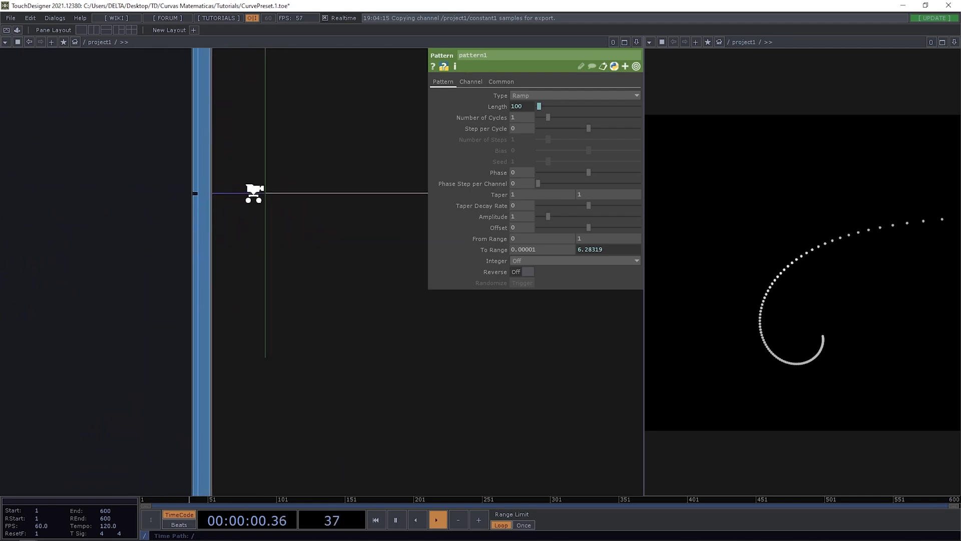
scroll(299, 197, "up", 3)
scroll(298, 197, "up", 3)
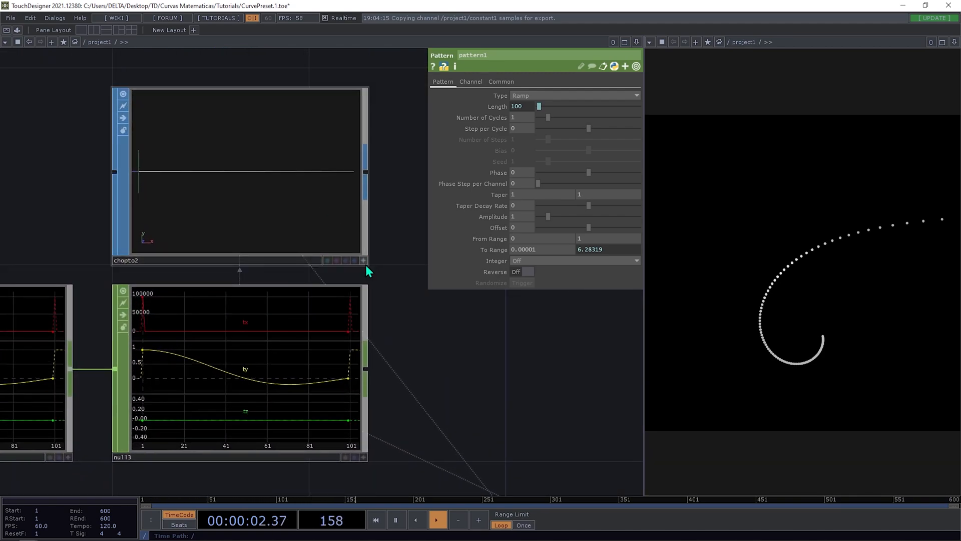
left_click_drag(176, 199, 197, 175)
key("h")
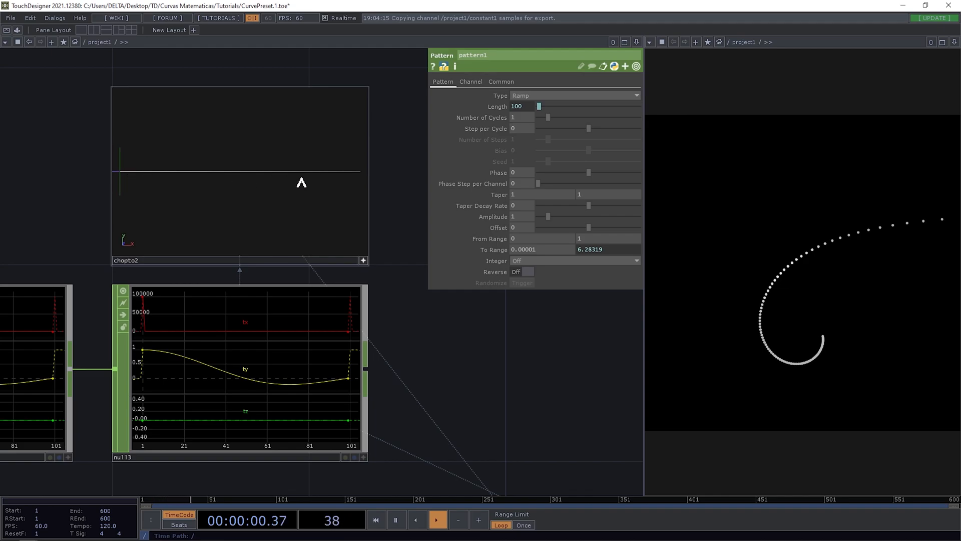
left_click(363, 260)
scroll(338, 251, "down", 5)
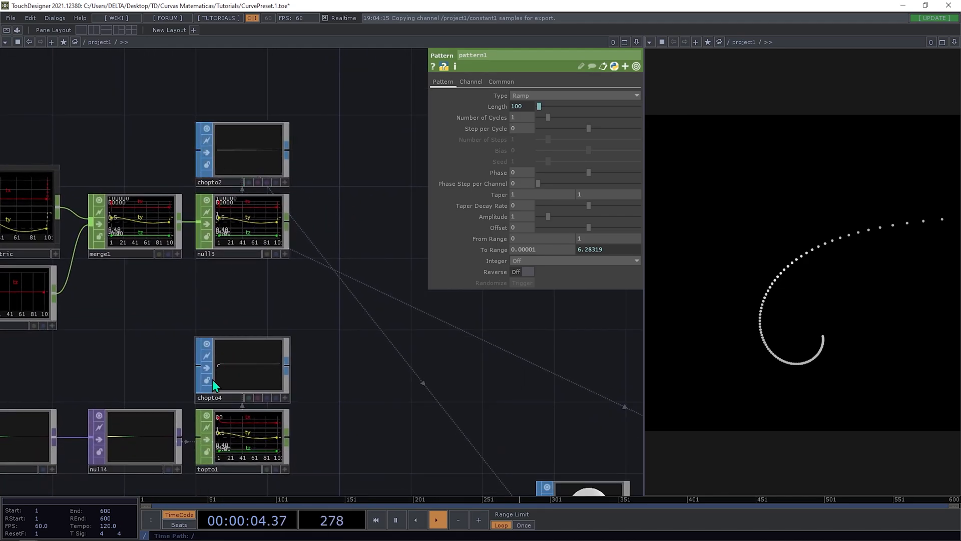
scroll(216, 380, "up", 6)
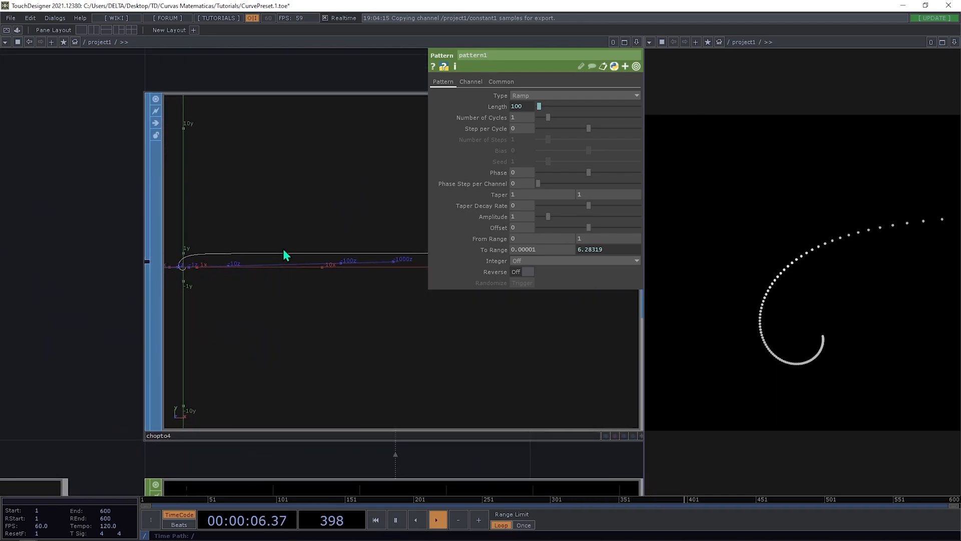
scroll(210, 251, "down", 8)
left_click_drag(530, 380, 522, 272)
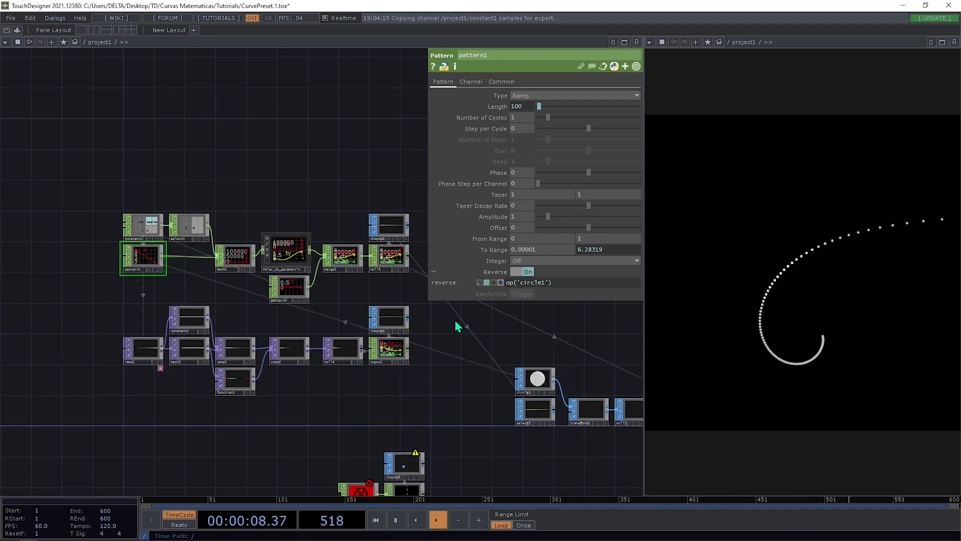
left_click_drag(524, 340, 469, 338)
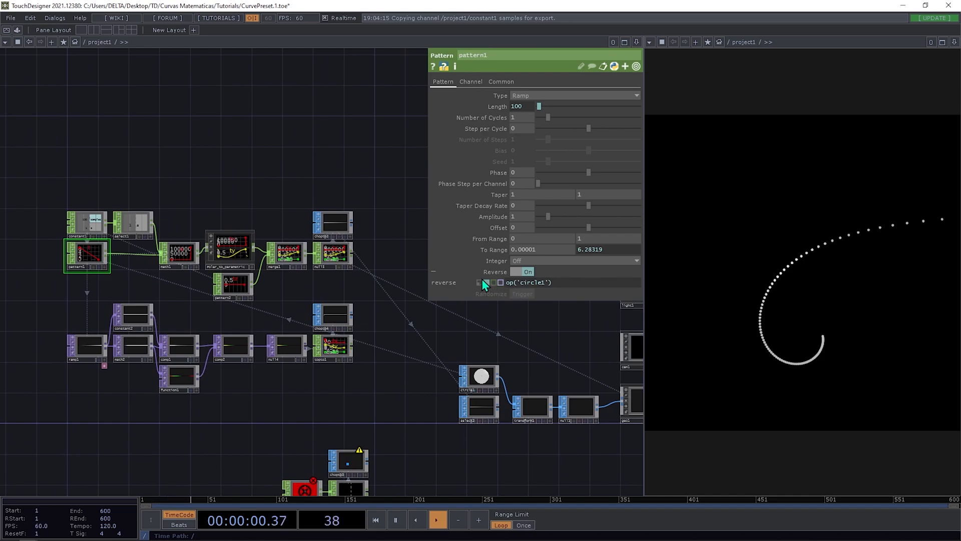
key("ctrl+z")
Export the samples channel of the Constant CHOP to the Samples parameter of the script2 CHOP.
scroll(430, 278, "down", 5)
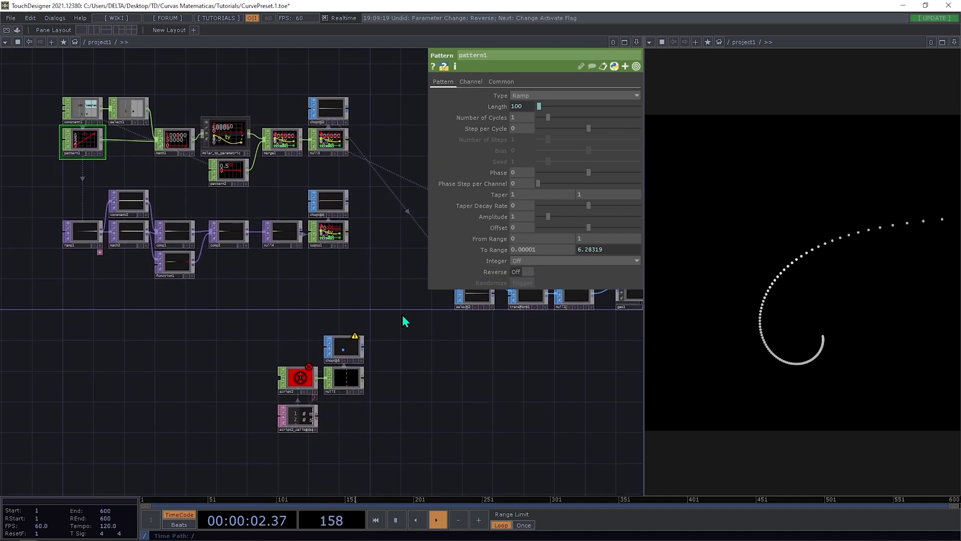
scroll(331, 407, "up", 3)
right_click_drag(377, 434, 263, 299)
left_click_drag(281, 353, 262, 340)
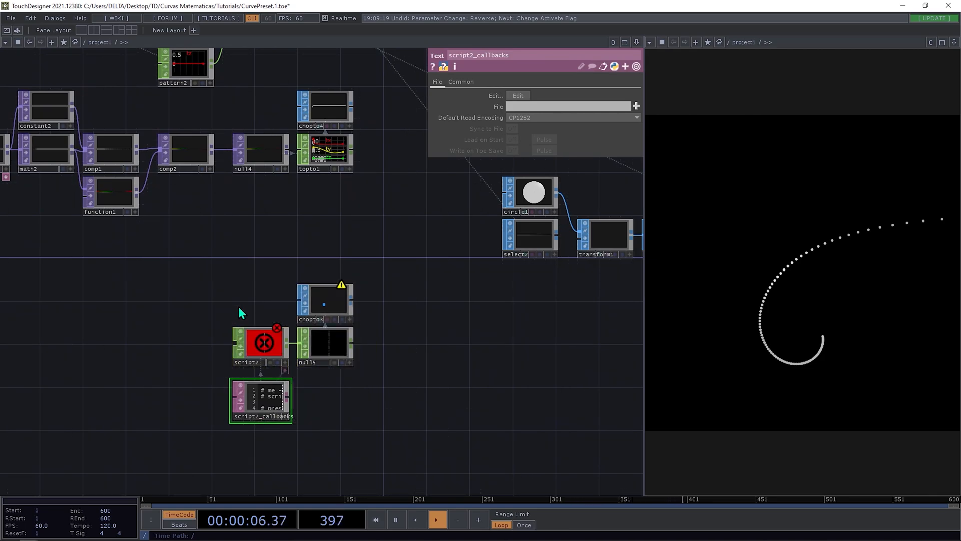
left_click(264, 345)
scroll(230, 272, "down", 6)
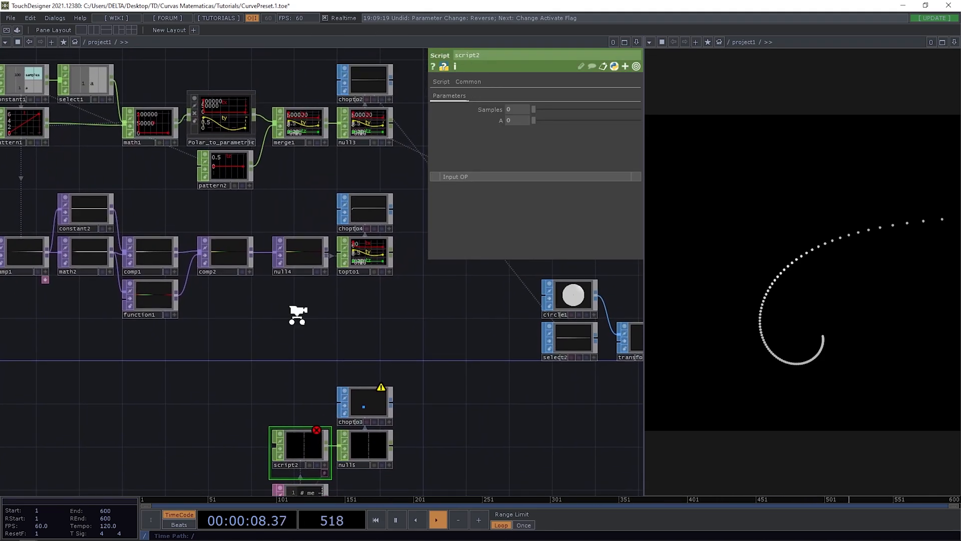
scroll(194, 234, "up", 5)
left_click(237, 244)
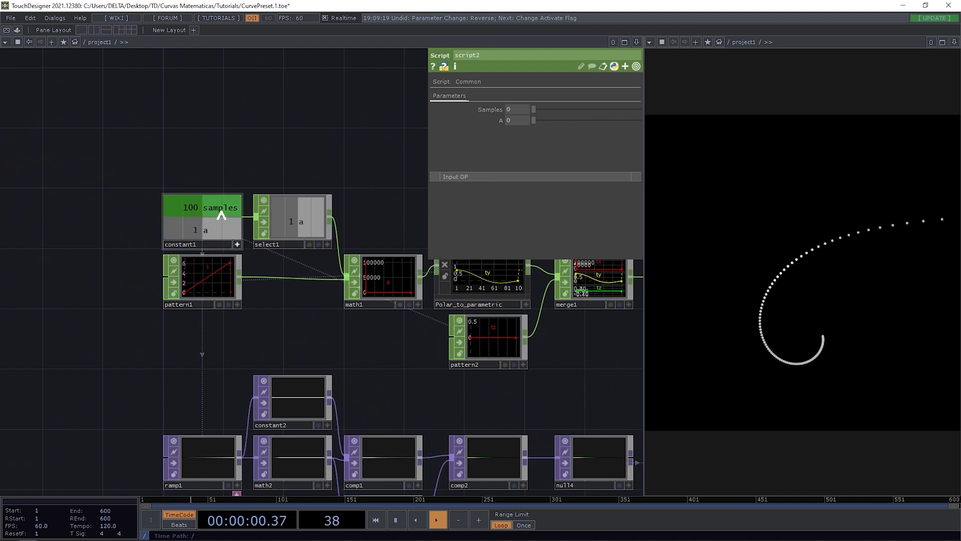
left_click_drag(218, 209, 526, 109)
left_click(526, 109)
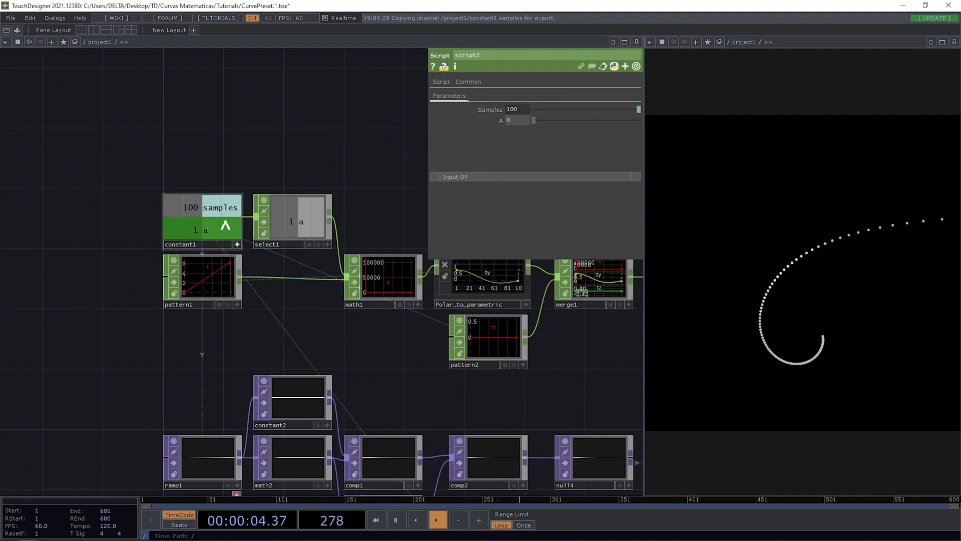
Export the Constant CHOP's a channel to the A parameter of the script2 CHOP.
left_click_drag(210, 230, 516, 120)
left_click(533, 117)
left_click_drag(296, 137, 221, 131)
left_click(164, 241)
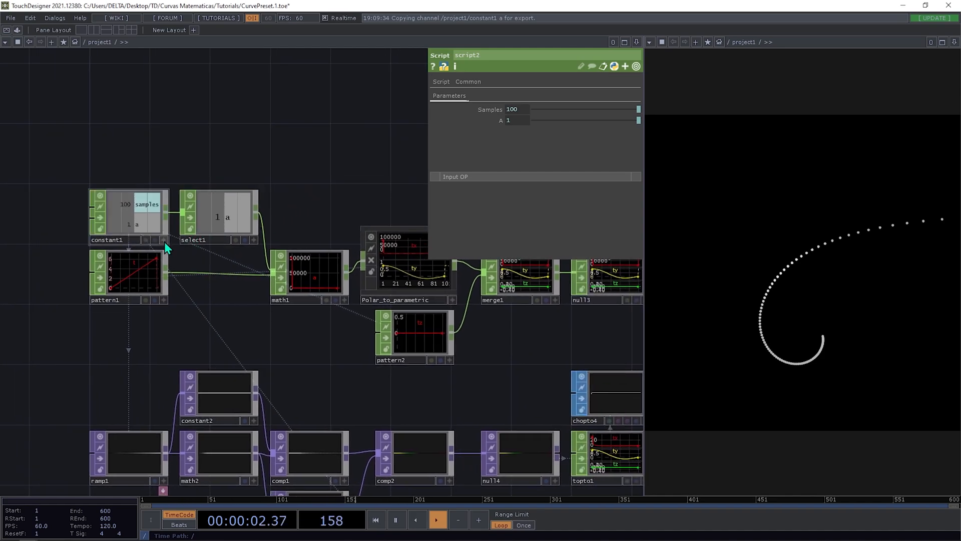
Open the script2_callbacks DAT in Visual Studio Code beside the network and review its polar_to_parametric(polar,angle) function.
scroll(186, 243, "down", 6)
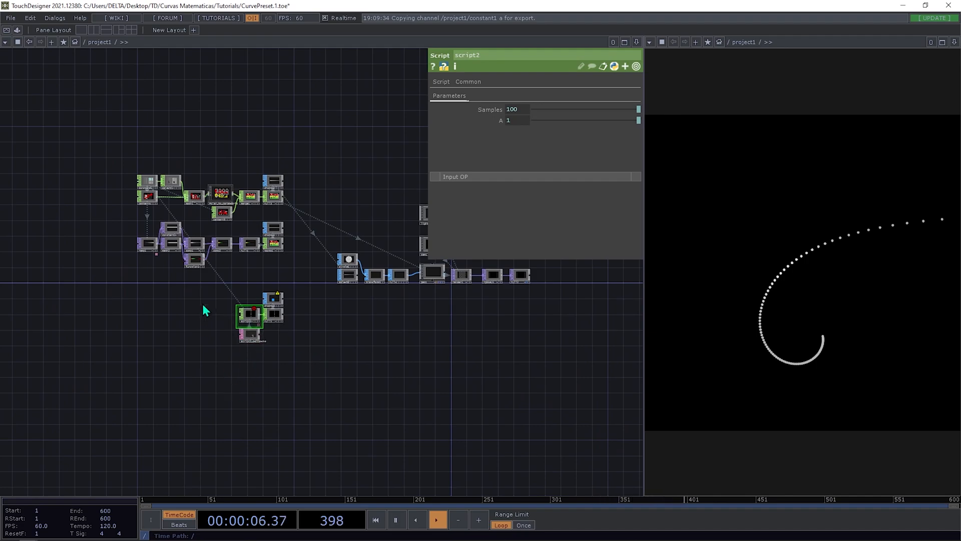
scroll(247, 290, "up", 5)
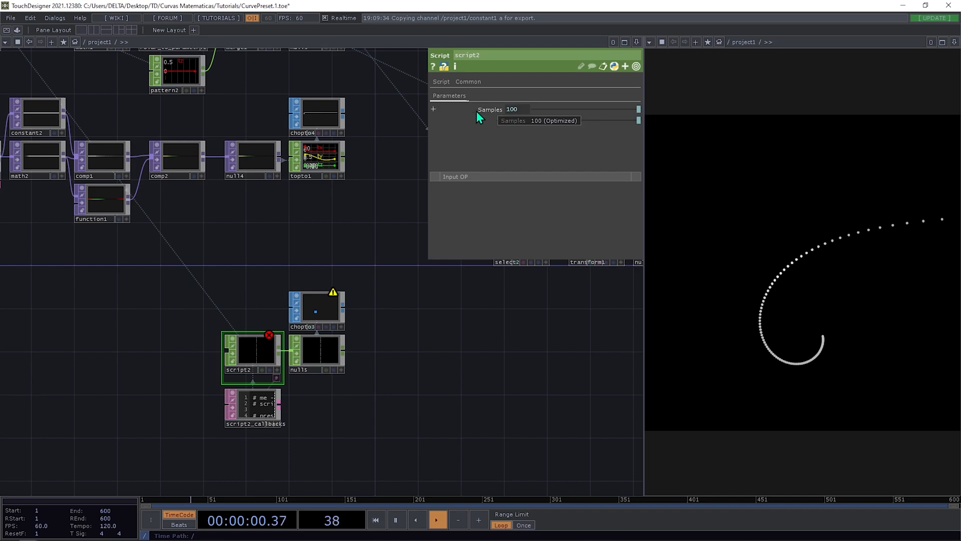
scroll(430, 360, "up", 3)
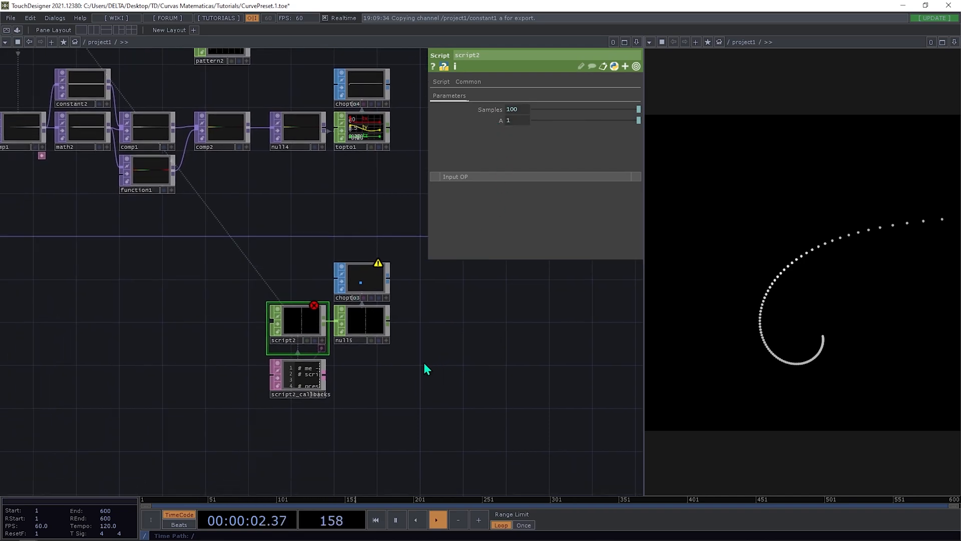
left_click(309, 374)
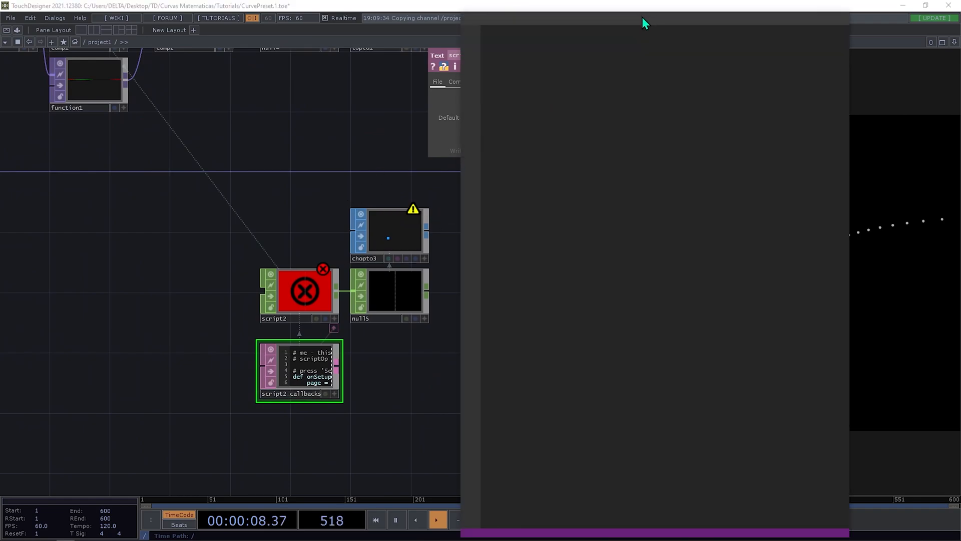
left_click_drag(641, 19, 194, 12)
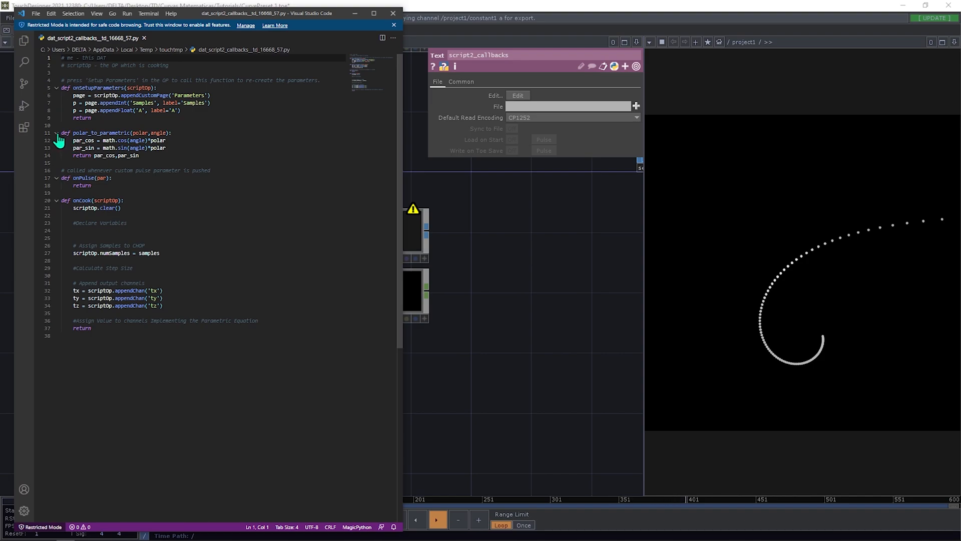
left_click_drag(151, 156, 49, 133)
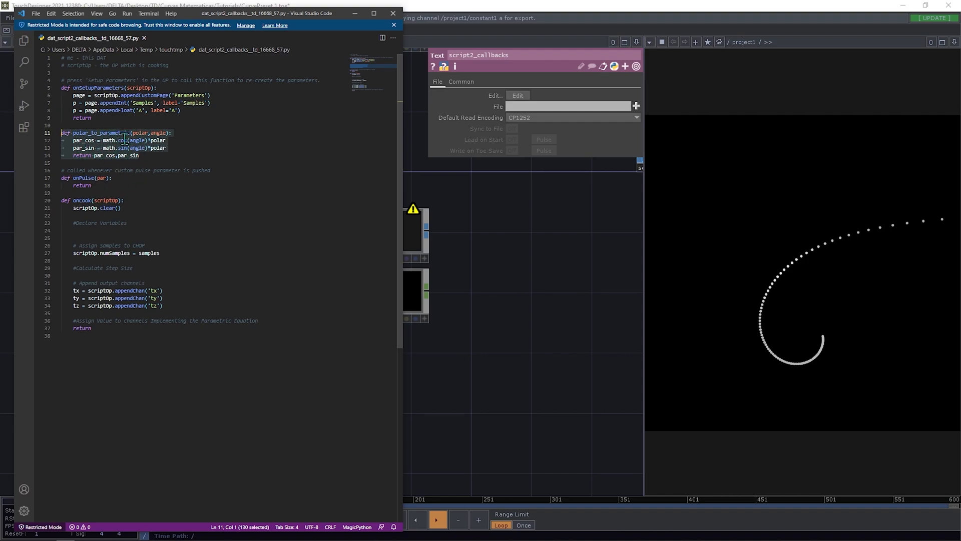
left_click_drag(73, 133, 169, 133)
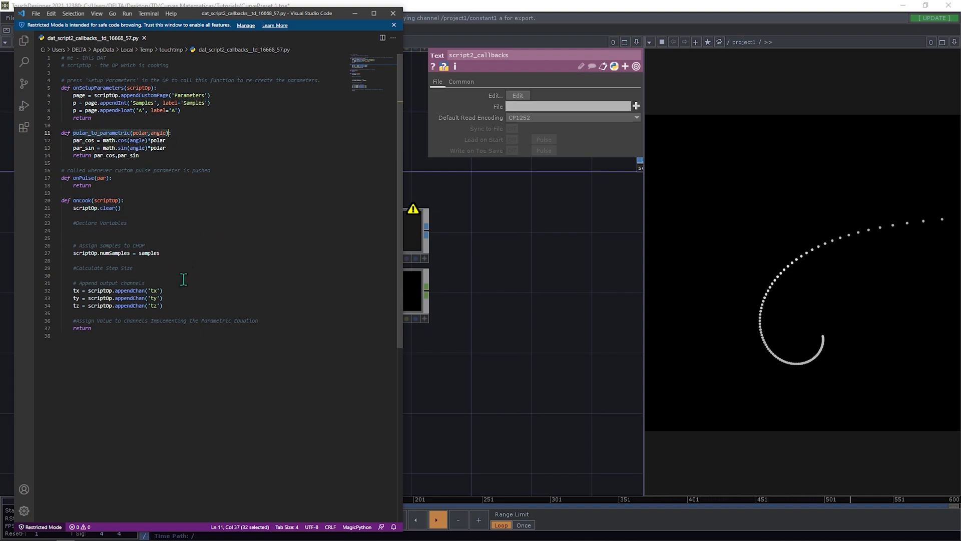
Under the Declare Variables comment in onCook, add the line samples = scriptOp.par.Samples.
left_click(154, 224)
key("Return")
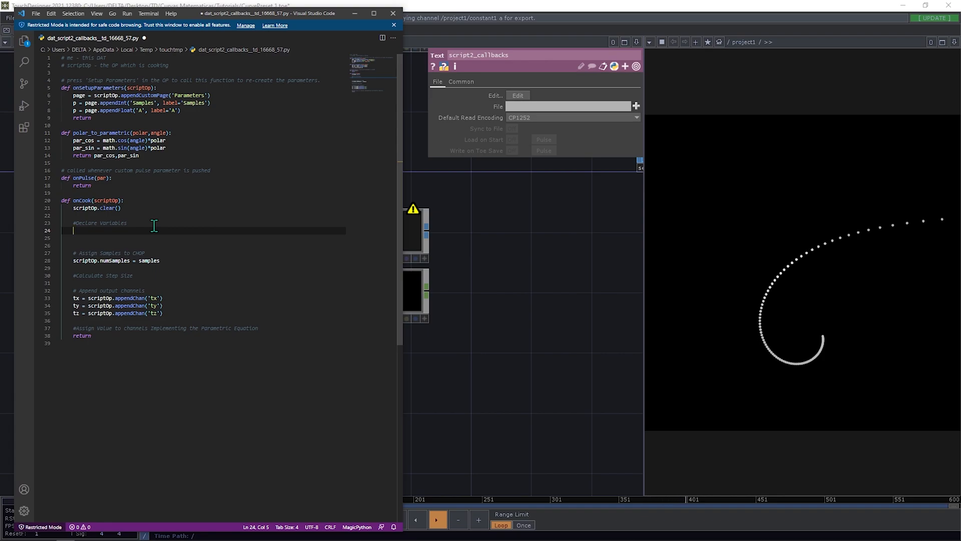
type("samples = scriptOp.par.Samples")
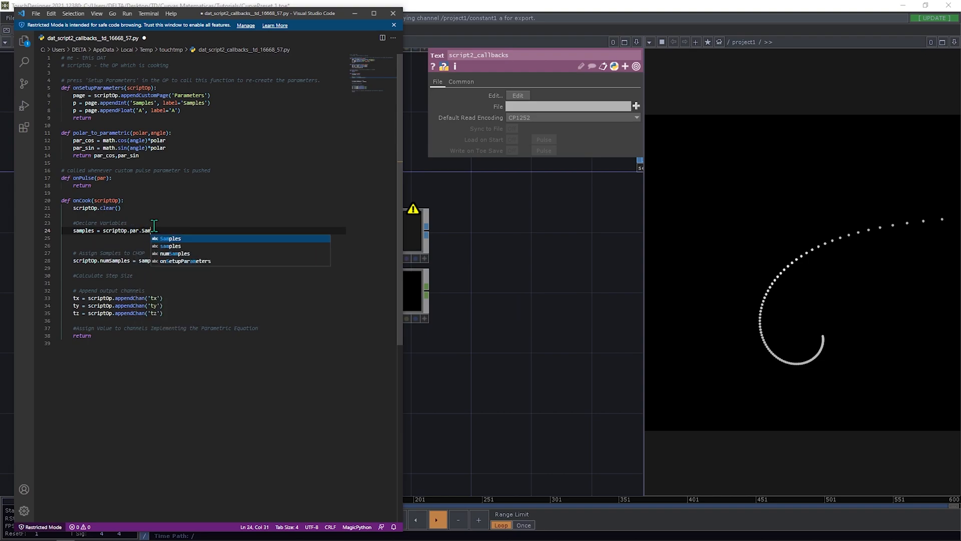
key("Return")
key("Return")
Declare the variable a as scriptOp.par.A below the samples variable.
type("a =")
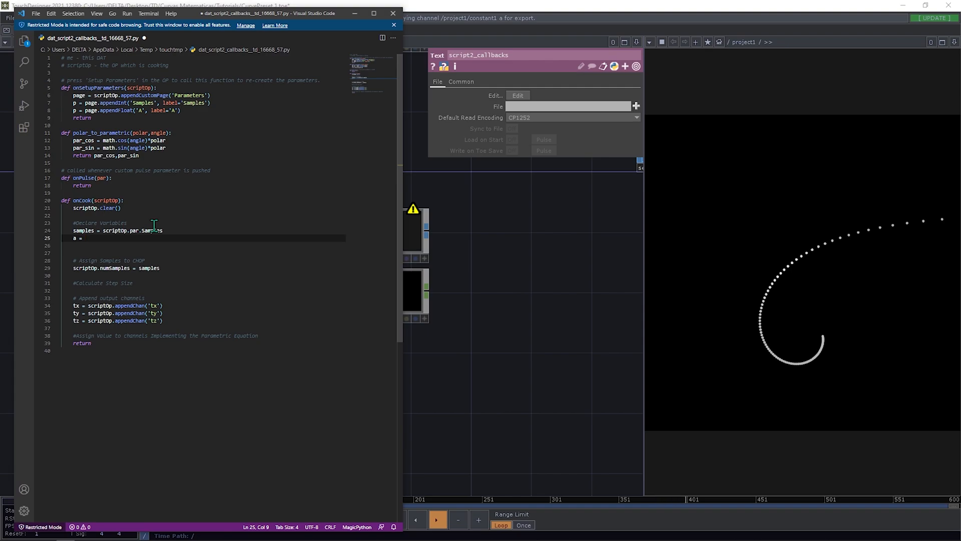
type(" scriptOp")
type(".")
type("par.")
type("a")
type("a")
key("Escape")
type("a")
key("Escape")
key("Return")
key("BackSpace")
key("BackSpace")
type("A")
key("Escape")
key("Return")
Declare cycle = math.pi*2 below the other variables, separated by a blank line.
key("Return")
type("cycle")
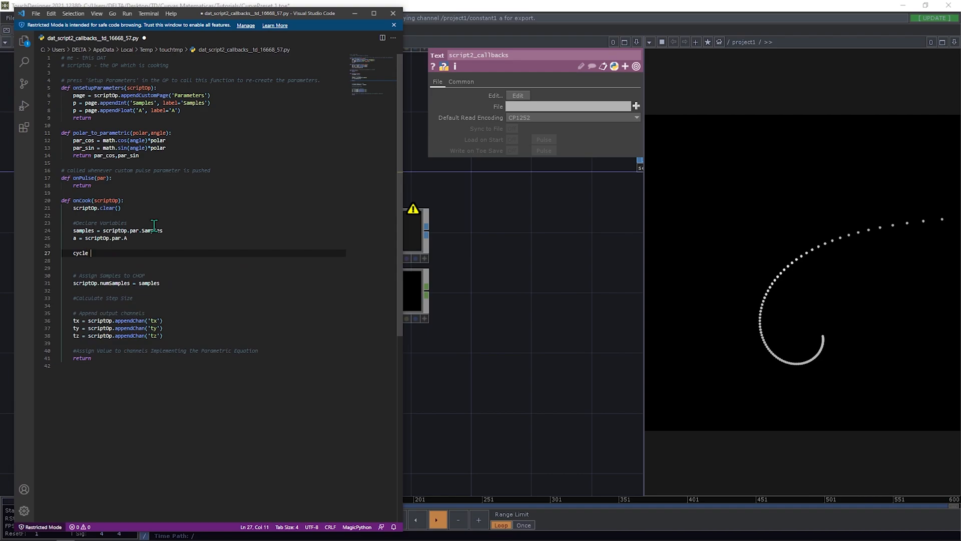
type(" = math")
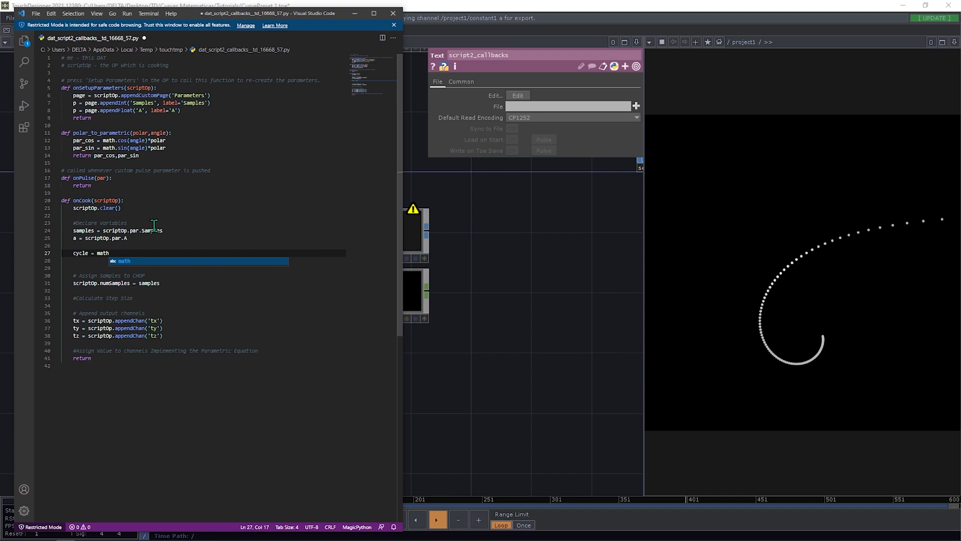
type(".pi*2")
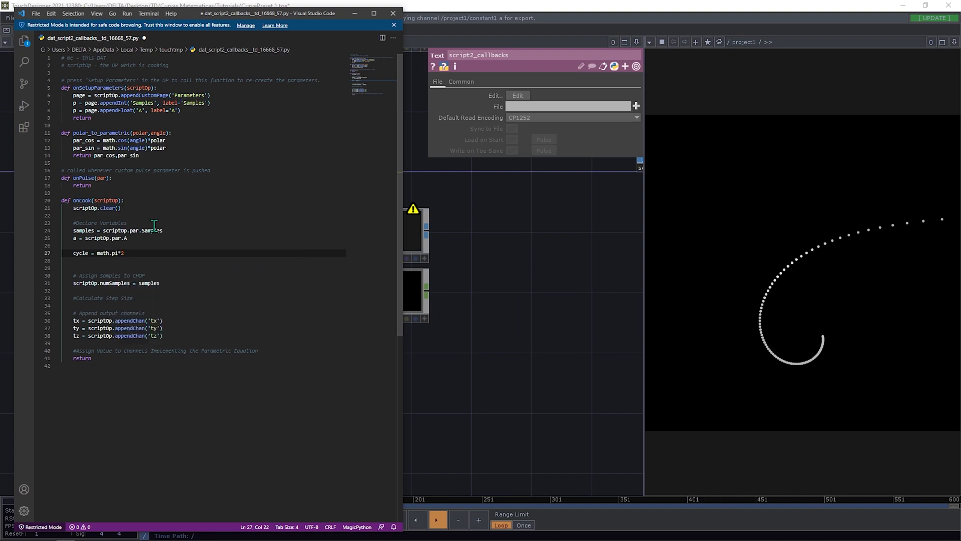
left_click(149, 262)
Add step = cycle/(samples-1) under the Calculate Step Size comment and save the script.
left_click(173, 296)
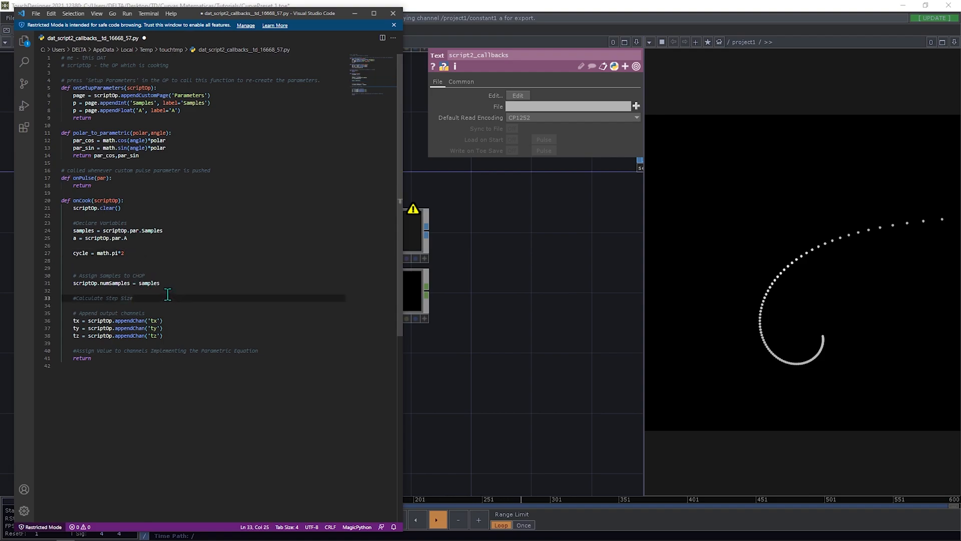
key("Return")
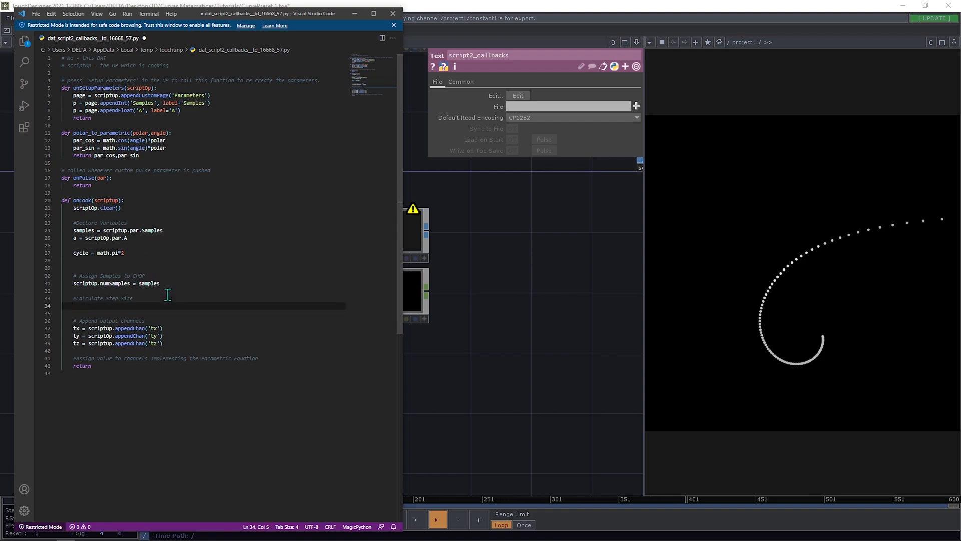
type("cy")
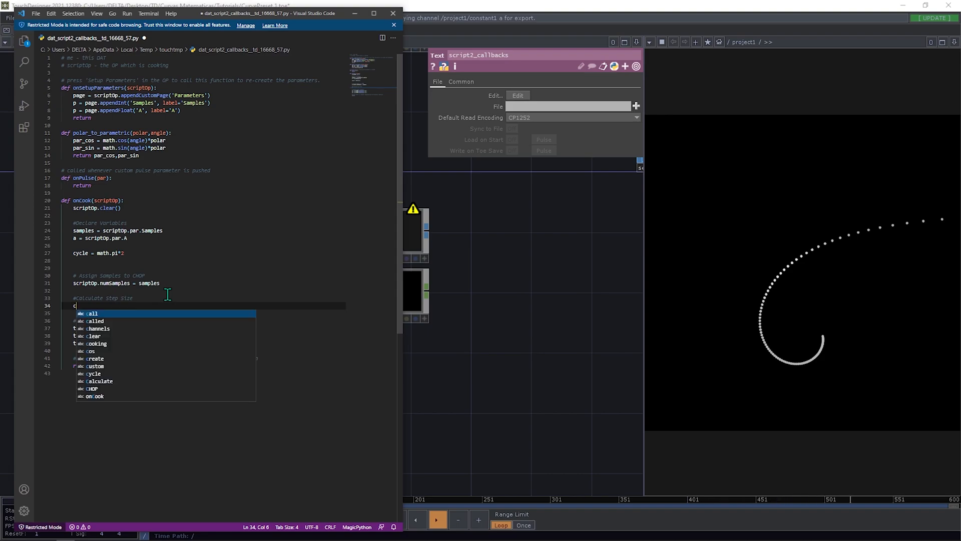
key("BackSpace")
key("BackSpace")
type("step ")
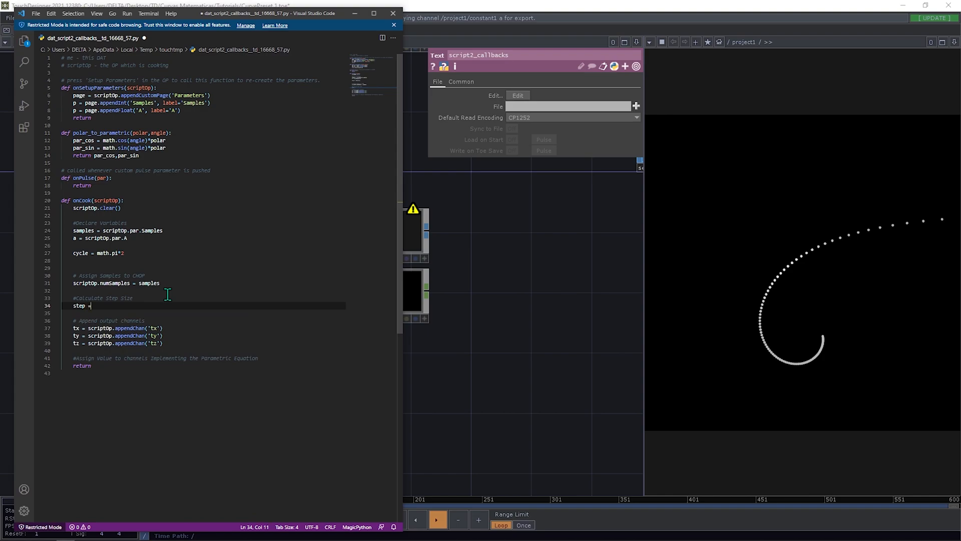
type("= cycle")
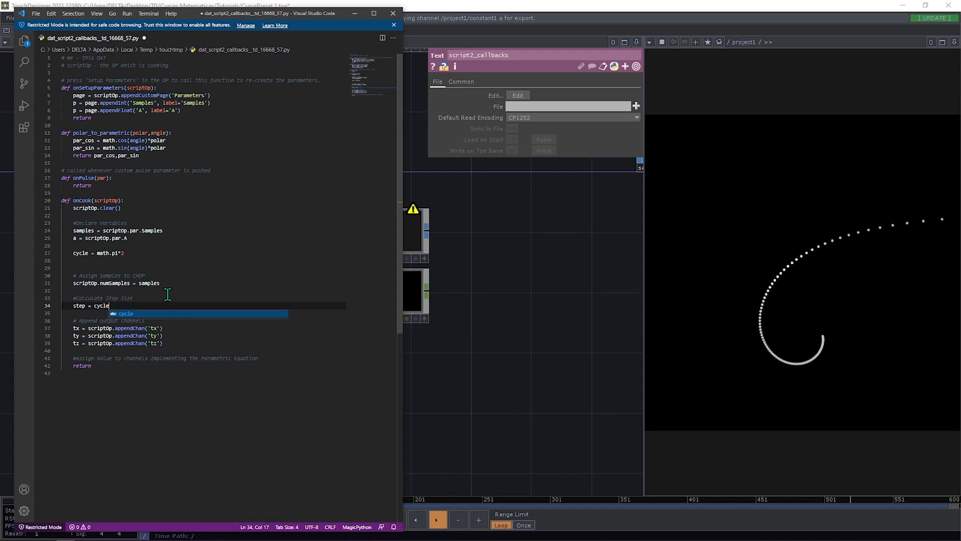
type("(")
key("BackSpace")
type("/(")
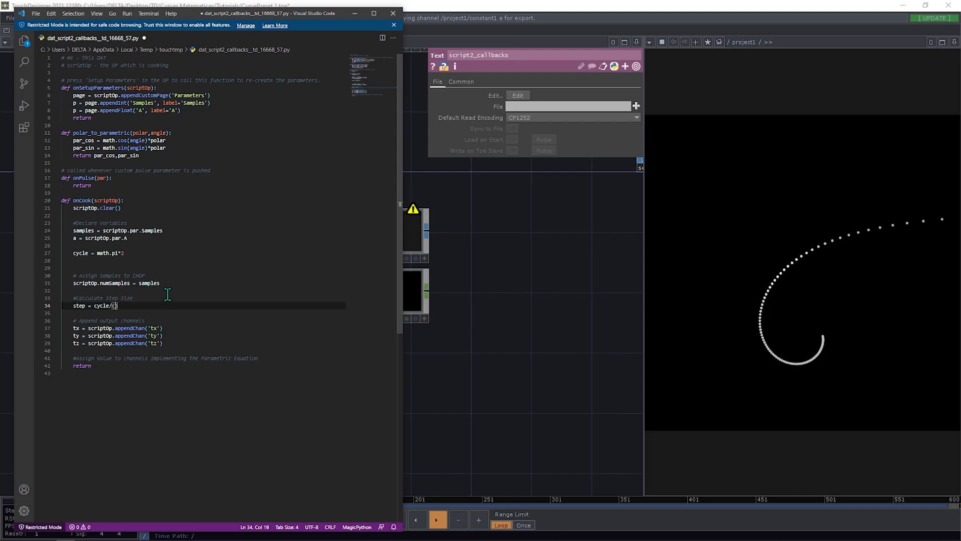
type("samples")
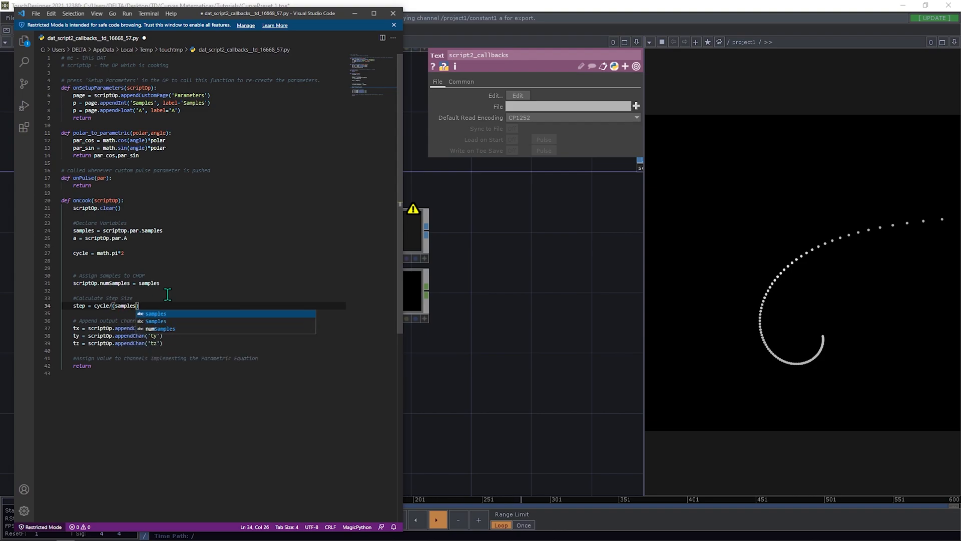
type("-1")
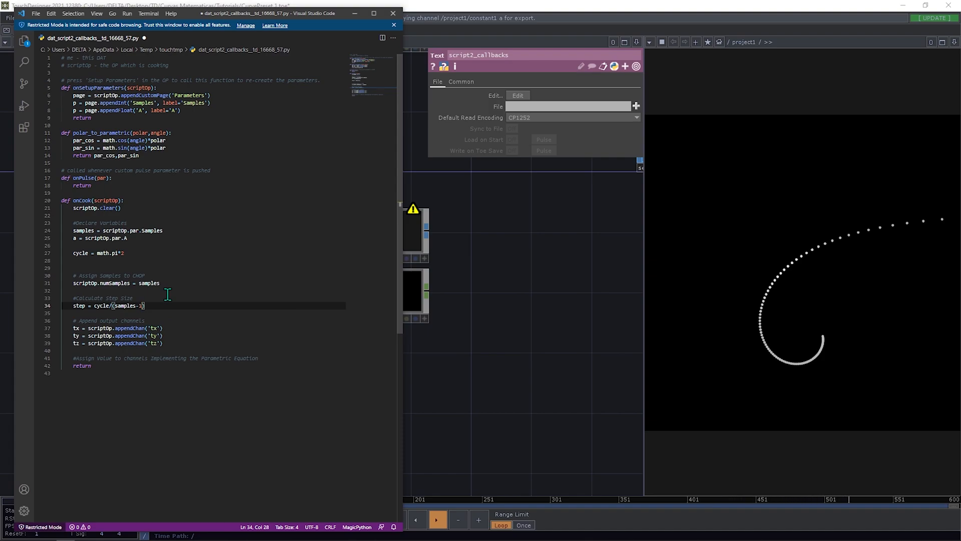
key("ctrl+s")
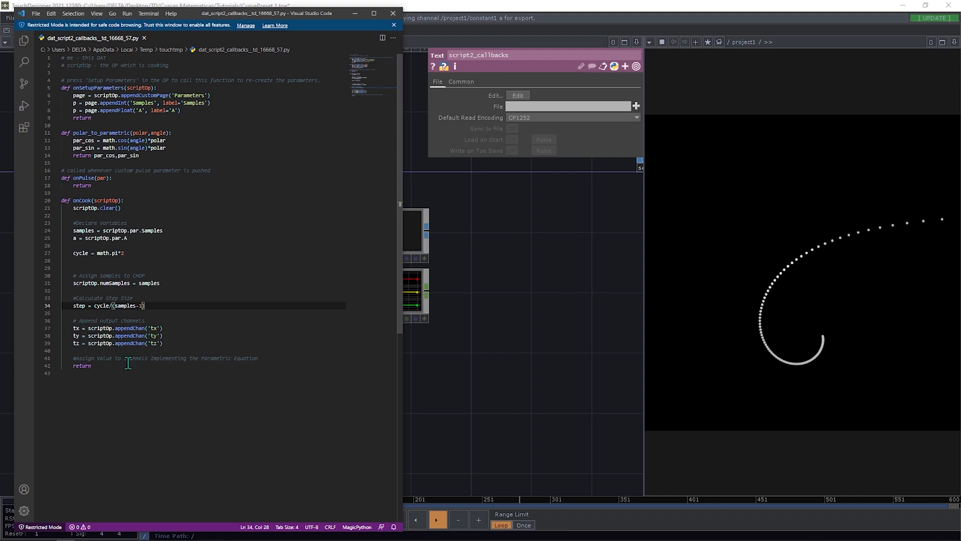
Check the output channels of the Script CHOP and its Null in the TouchDesigner network, and return to the code editor.
left_click(488, 300)
scroll(521, 258, "up", 3)
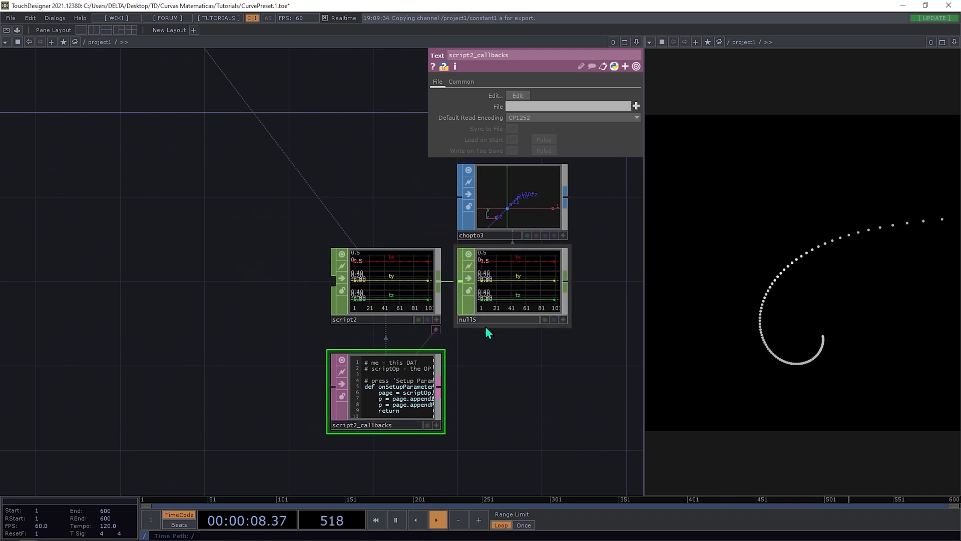
key("alt+Tab")
Start the loop for i in range(samples): under the comment about assigning values to channels.
left_click(326, 357)
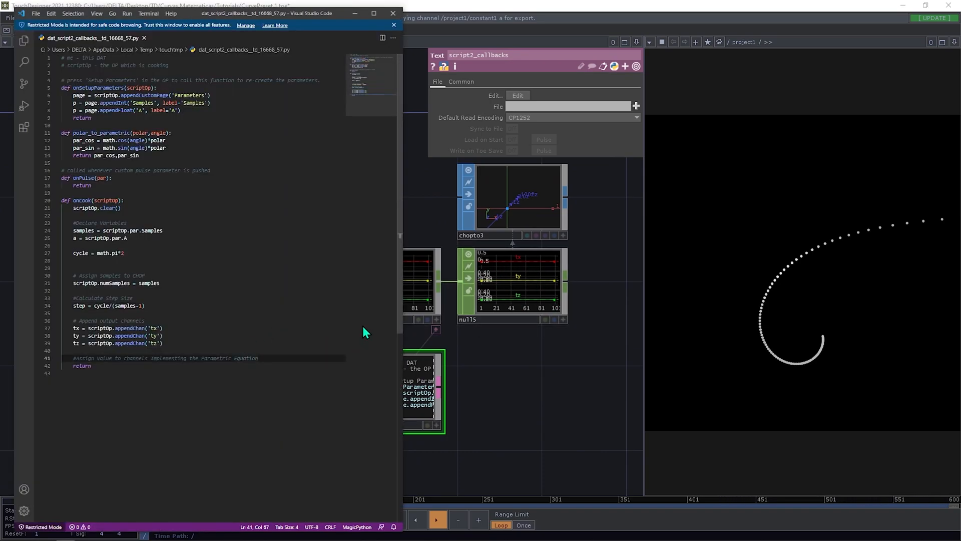
key("Return")
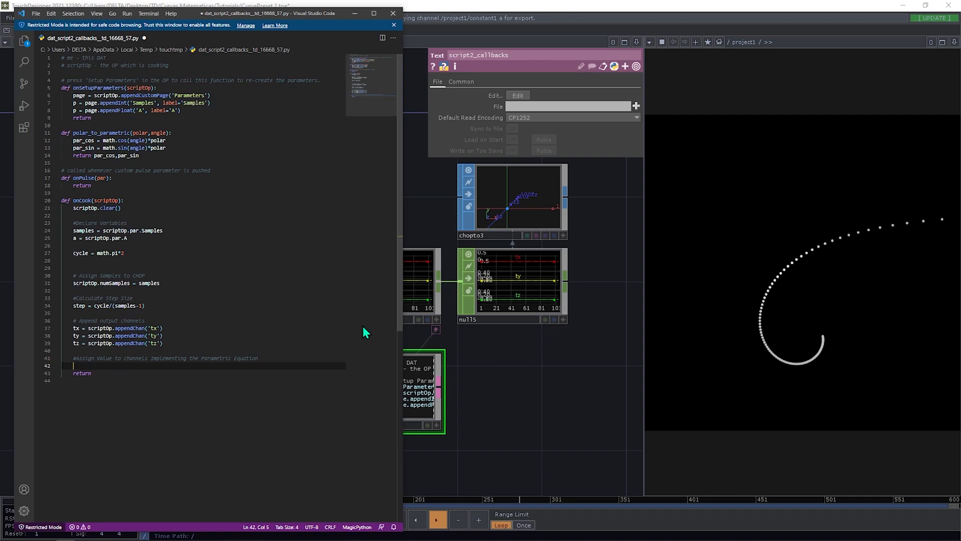
type("for i in r")
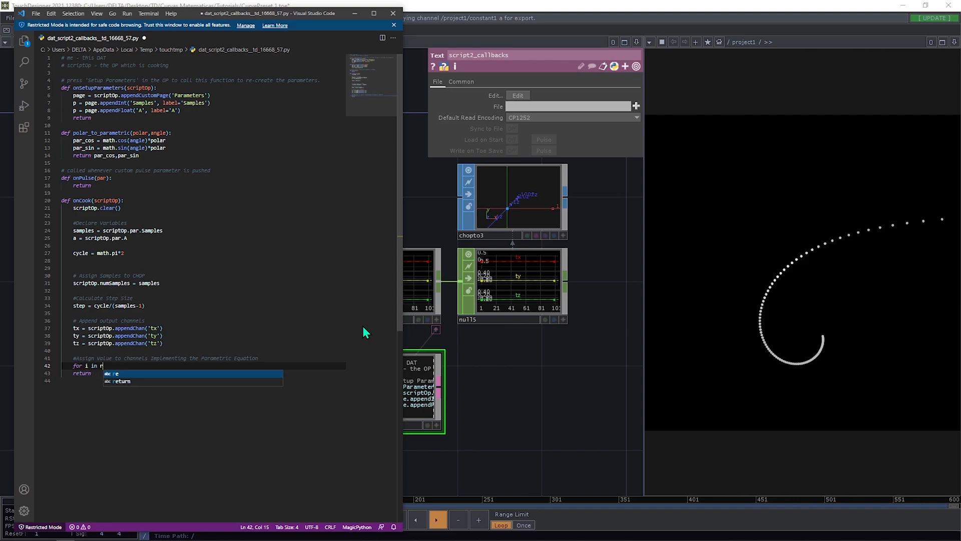
type("ange")
type("(sample")
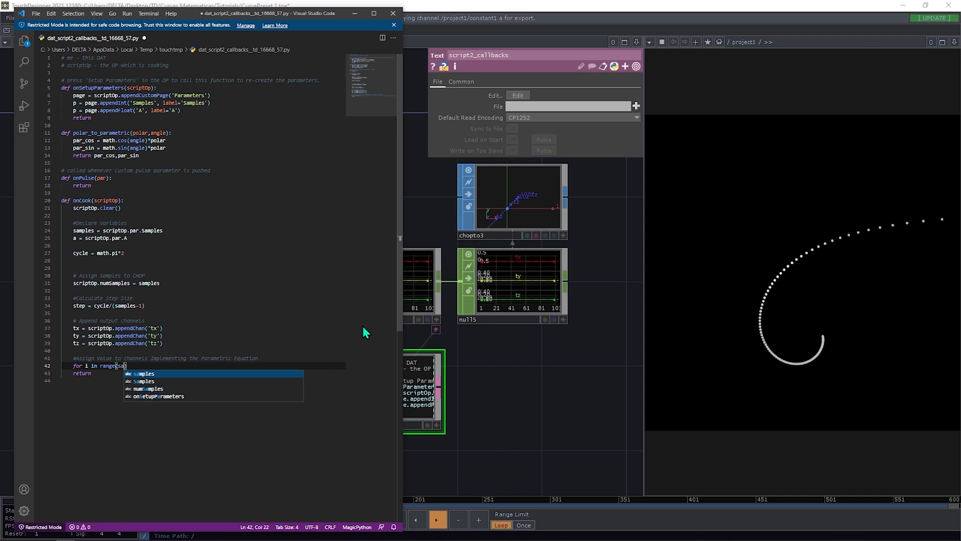
type("s)")
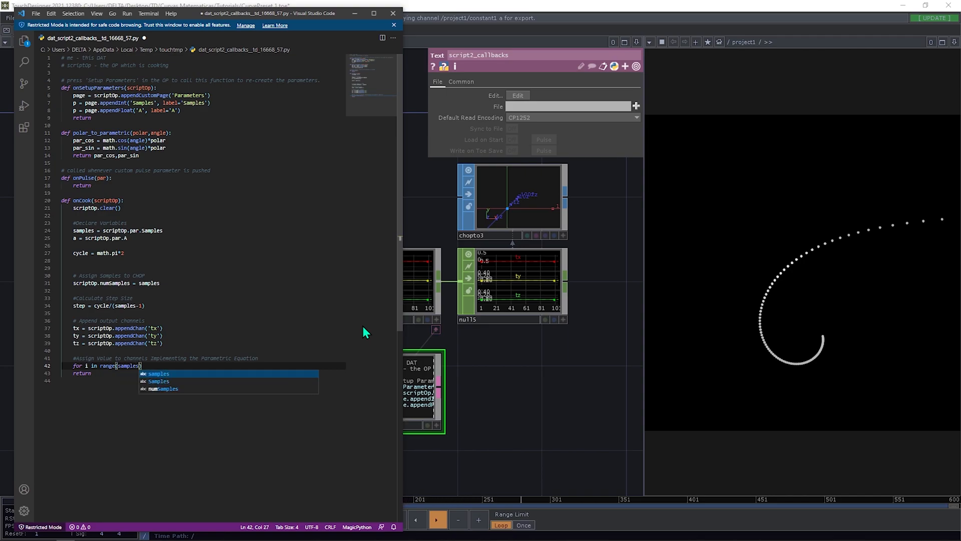
type(":")
key("Return")
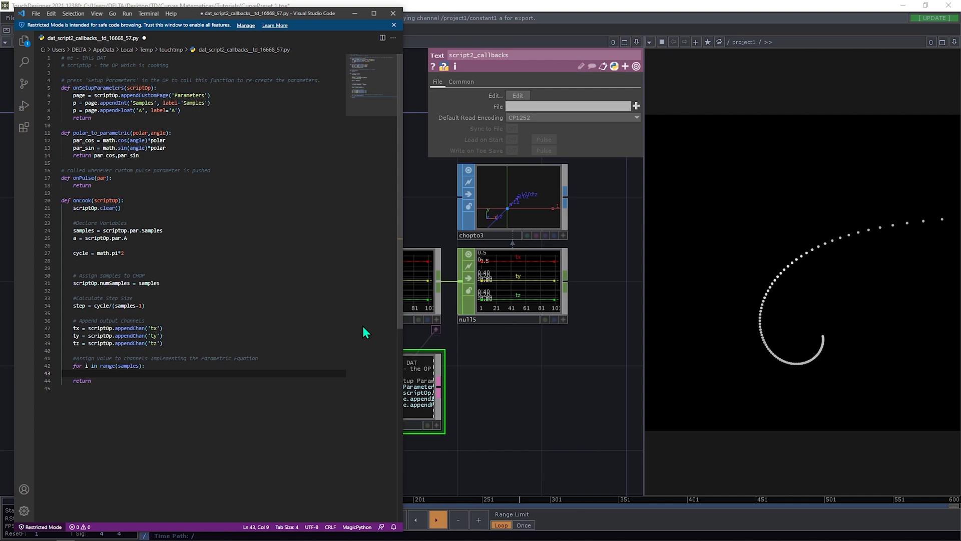
Define angle = step*i as the first line inside the samples loop and start a new line below it.
type("angle")
type("= step*i")
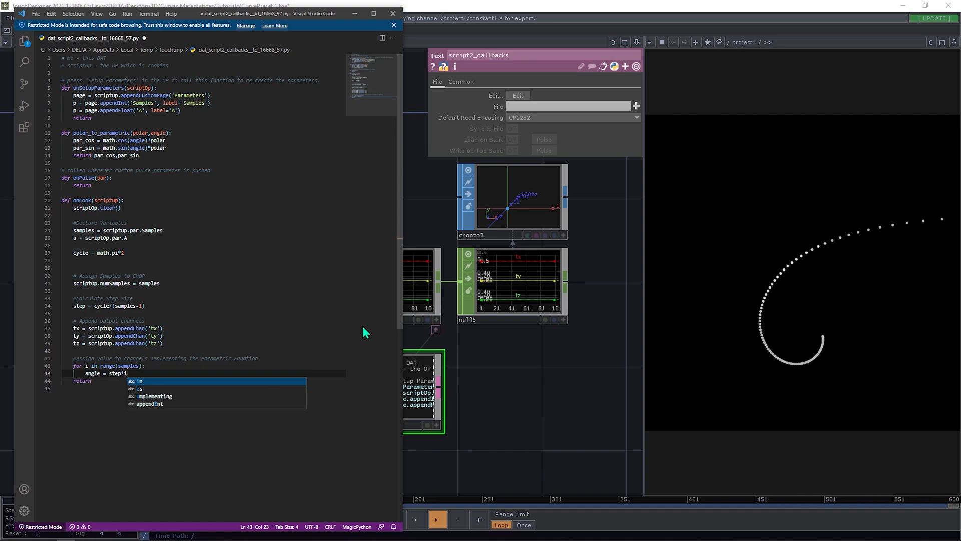
type("n")
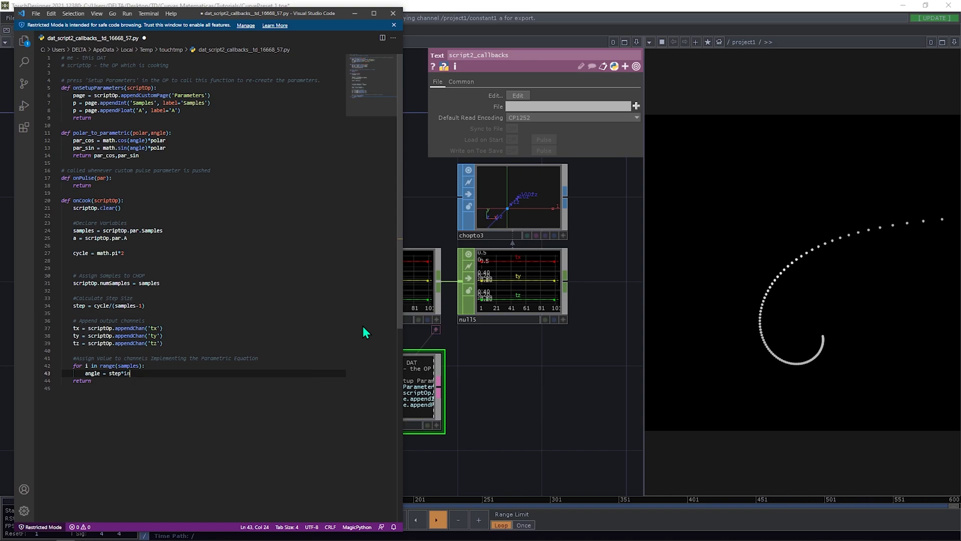
key("BackSpace")
key("Return")
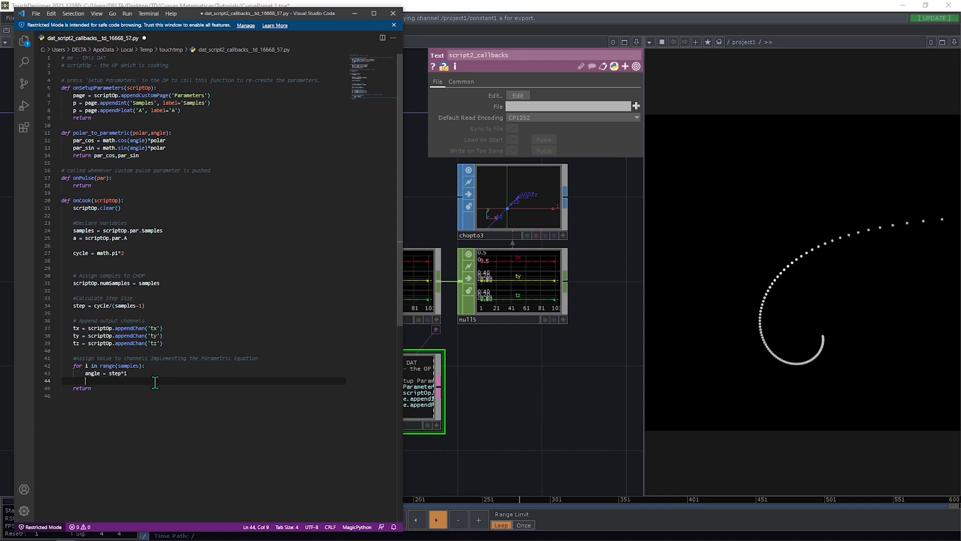
Begin the assignment tx[i], ty[i] = below the angle definition, keeping return on its own line.
type("tx")
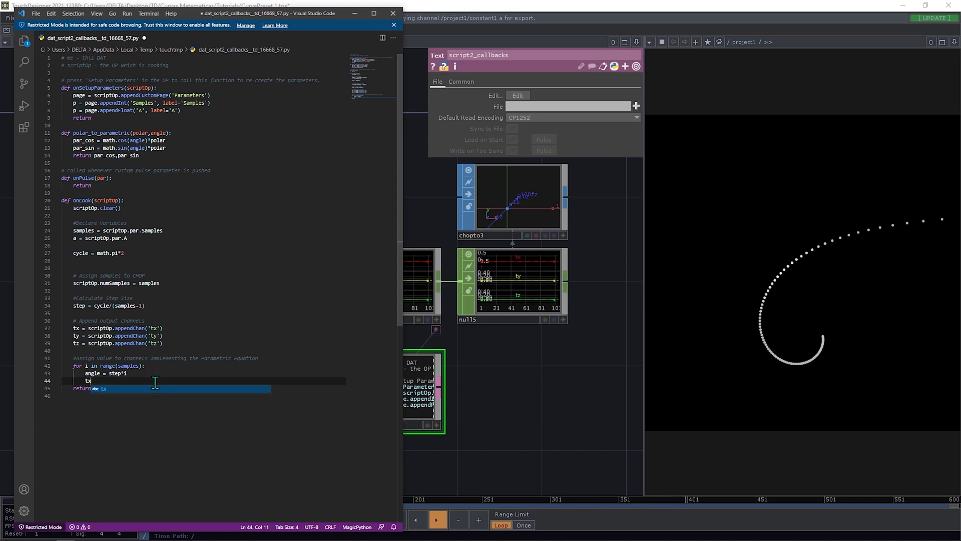
type("[i[")
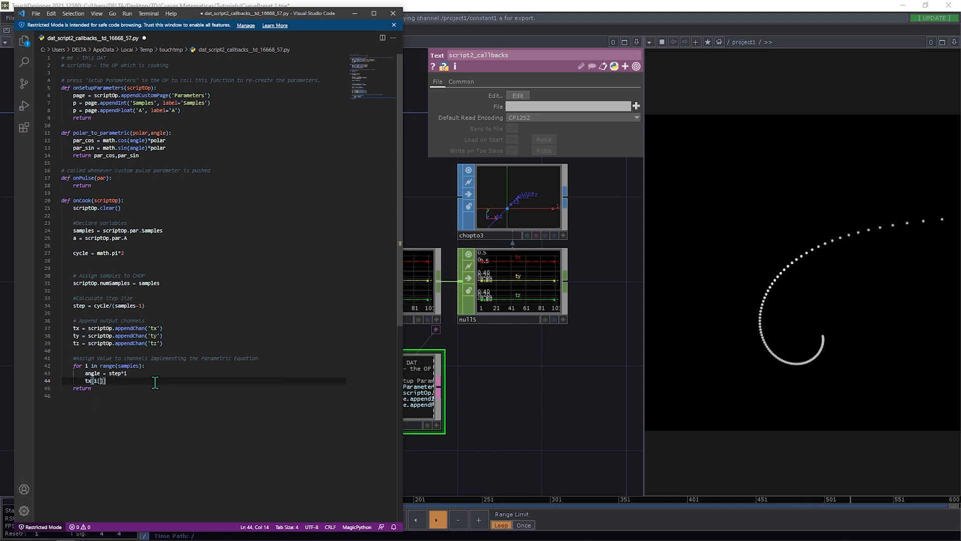
key("BackSpace")
type(", ty[i")
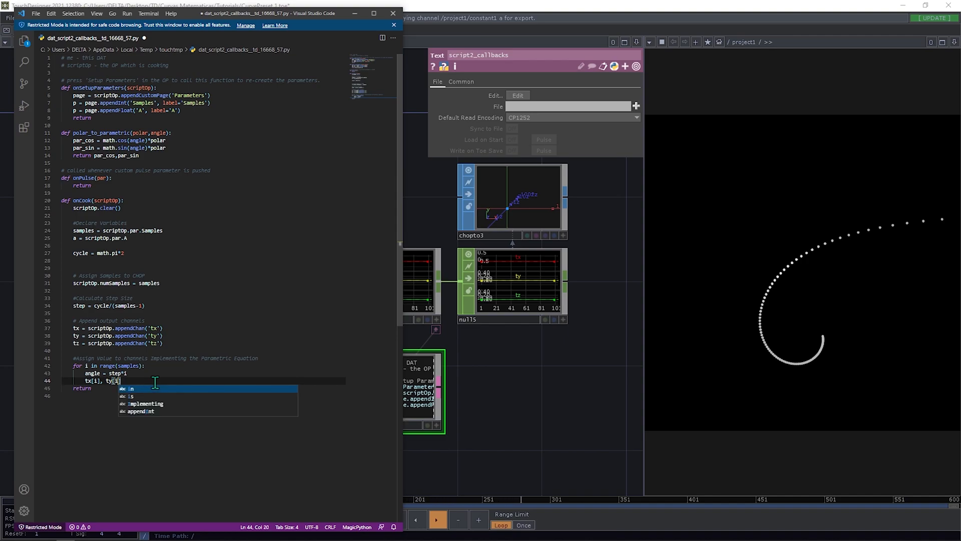
type("]")
key("Right")
key("BackSpace")
type("=")
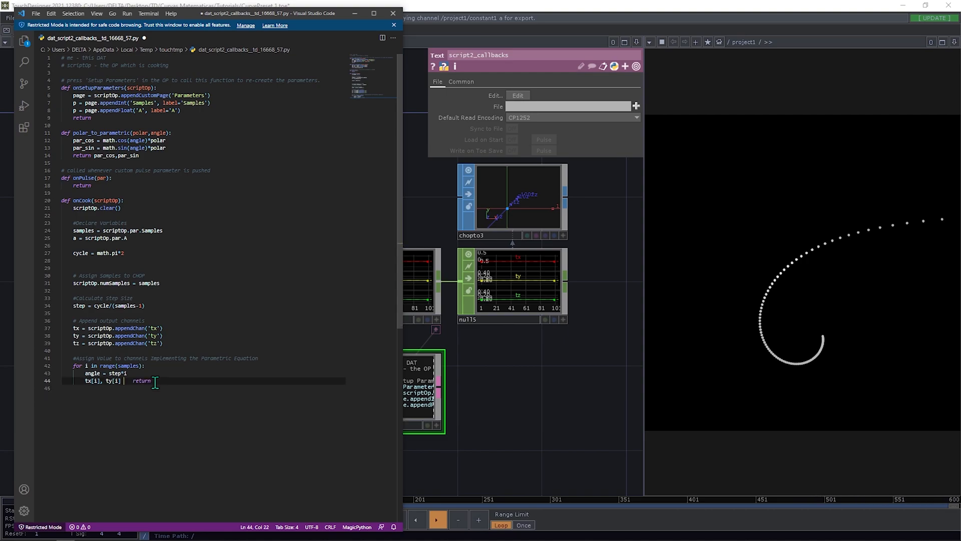
key("Delete")
key("Return")
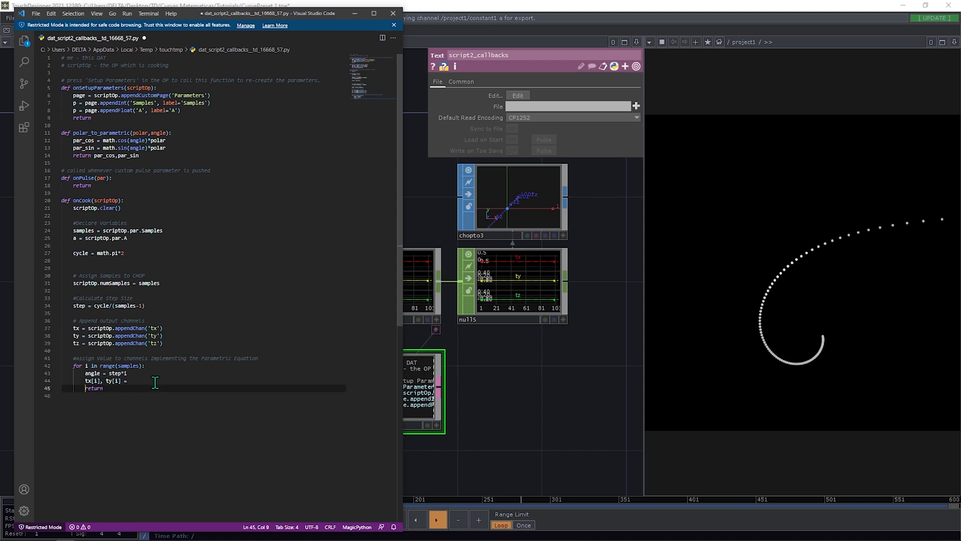
left_click(172, 380)
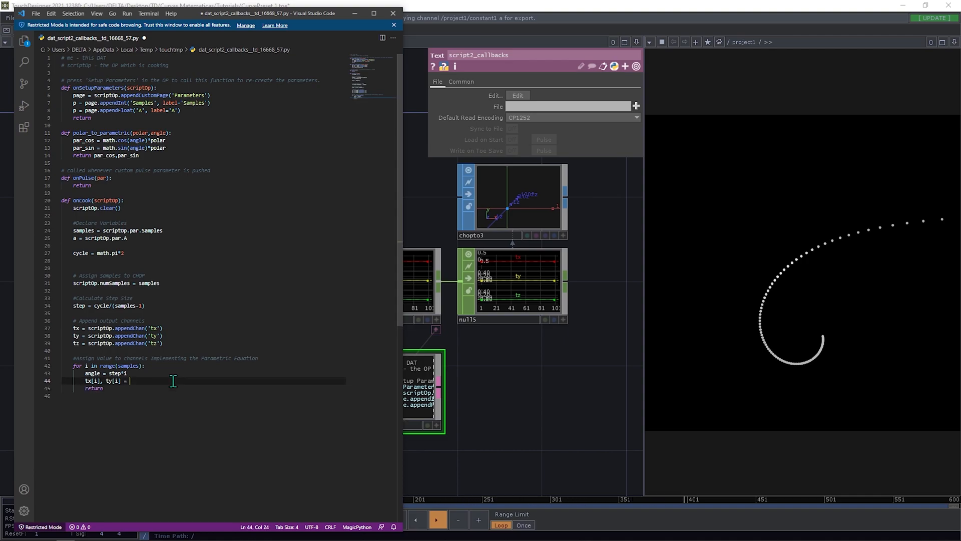
Add a polar_to_parametric() call with empty parentheses as the value of the tx[i], ty[i] assignment.
type("polar_")
key("Tab")
type("()")
type("a")
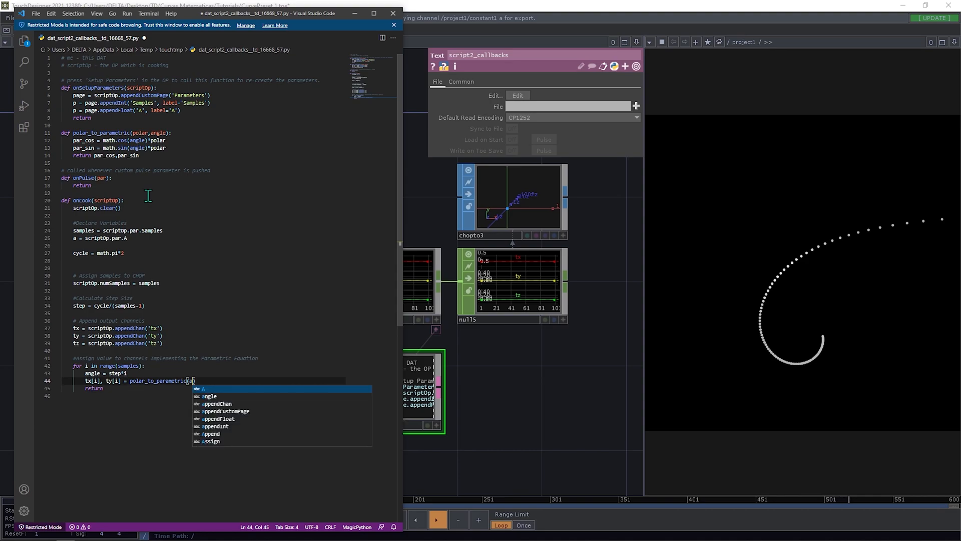
type("/")
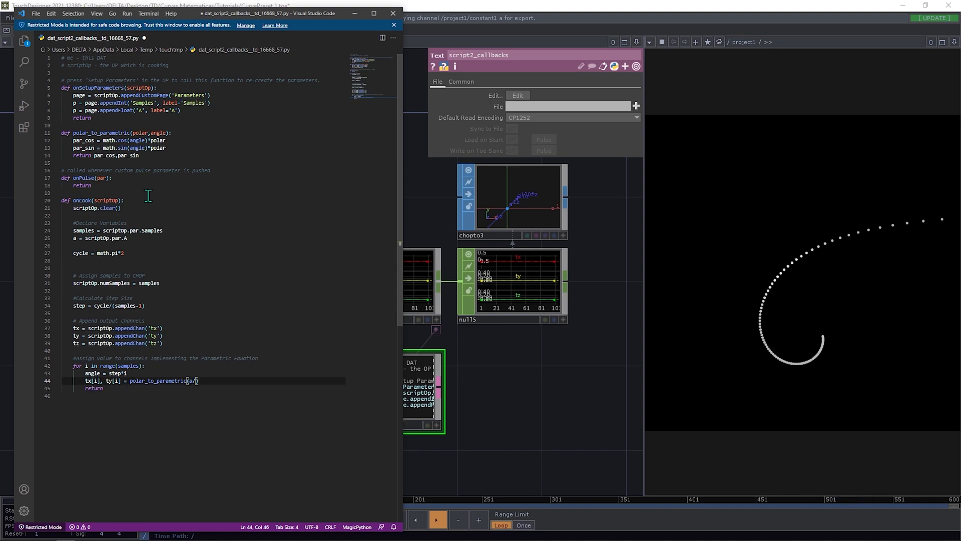
type("a")
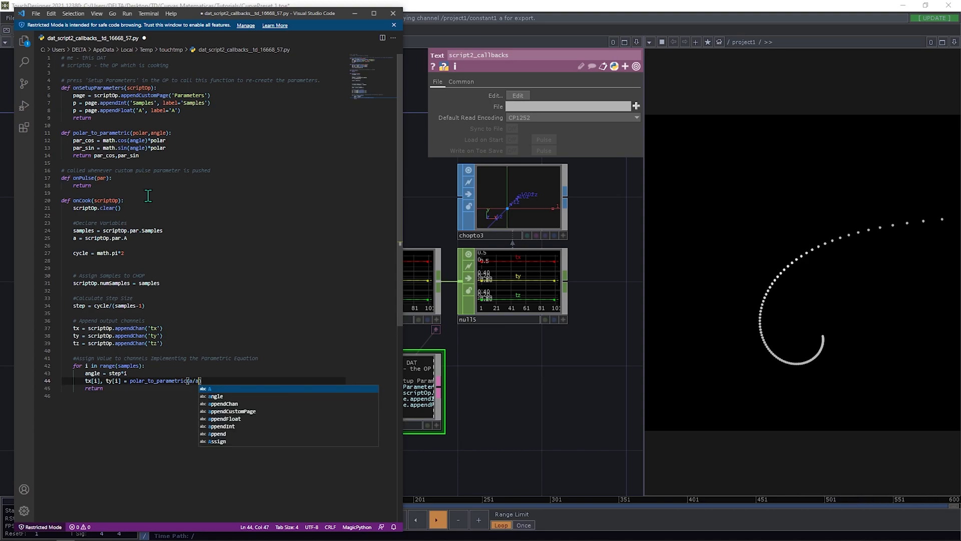
key("BackSpace")
key("BackSpace")
key("BackSpace")
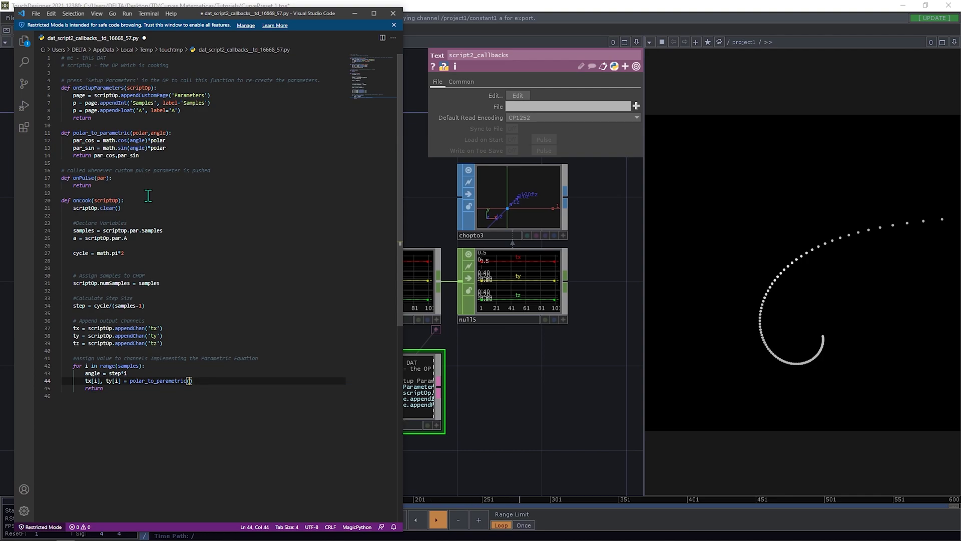
type("angle")
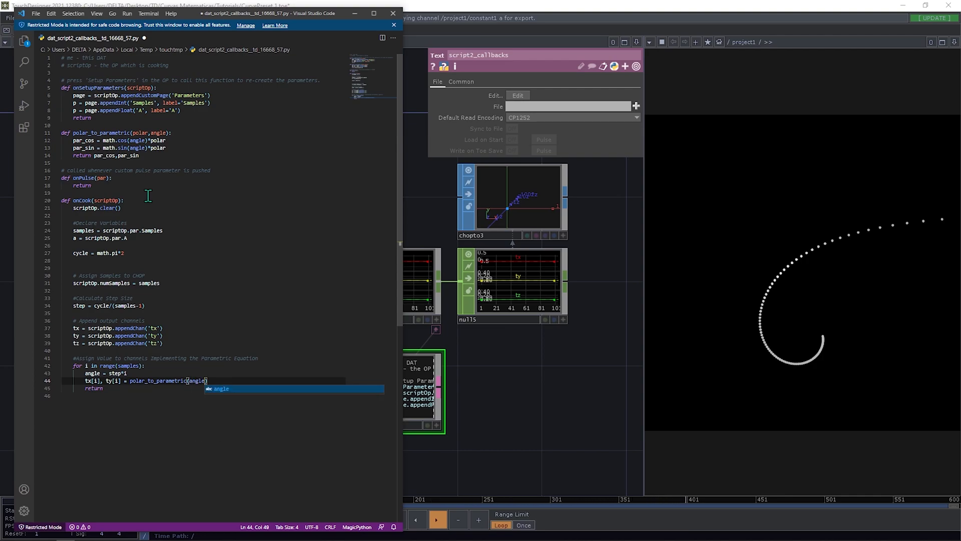
type("/")
key("BackSpace")
key("BackSpace")
key("BackSpace")
key("BackSpace")
key("BackSpace")
key("BackSpace")
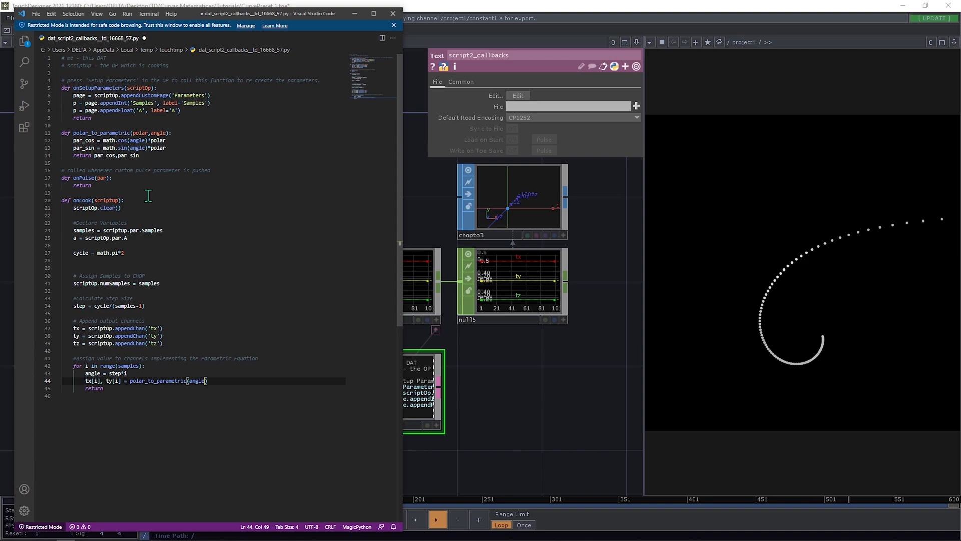
Complete the polar_to_parametric call in the sample loop with the arguments a/angle and angle, and save the script.
type("a*")
key("BackSpace")
type("/angle")
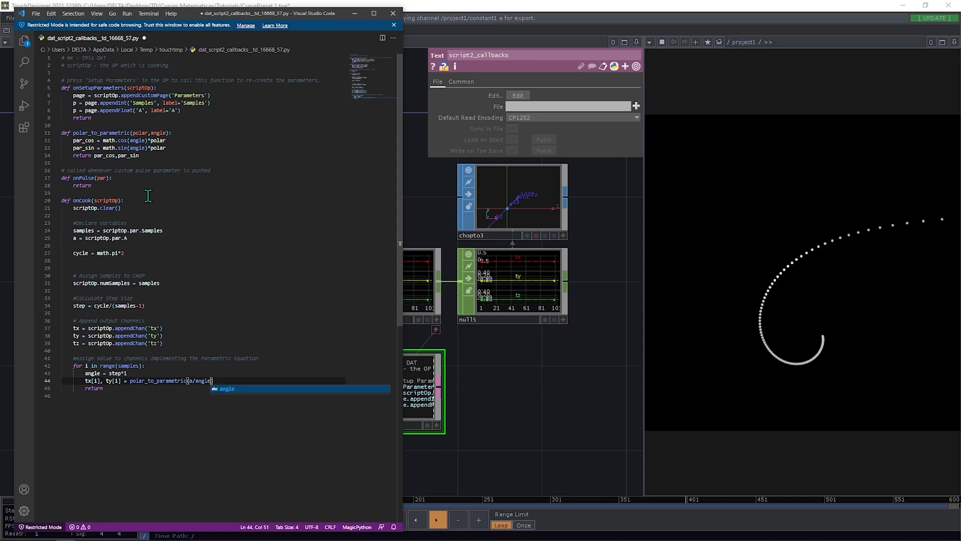
type(",angle")
key("ctrl+s")
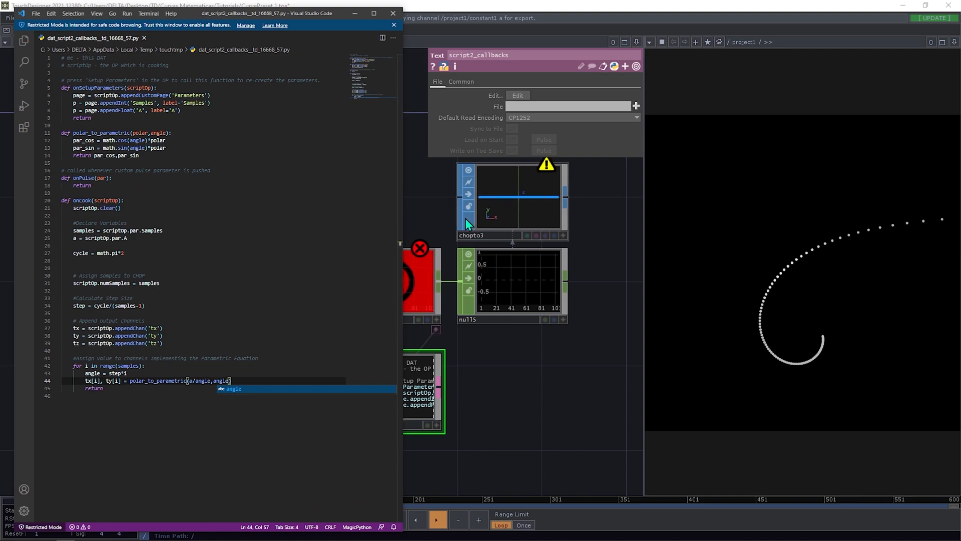
Read the error details of the script2 operator in TouchDesigner and return to the script in Visual Studio Code.
left_click_drag(471, 330, 514, 320)
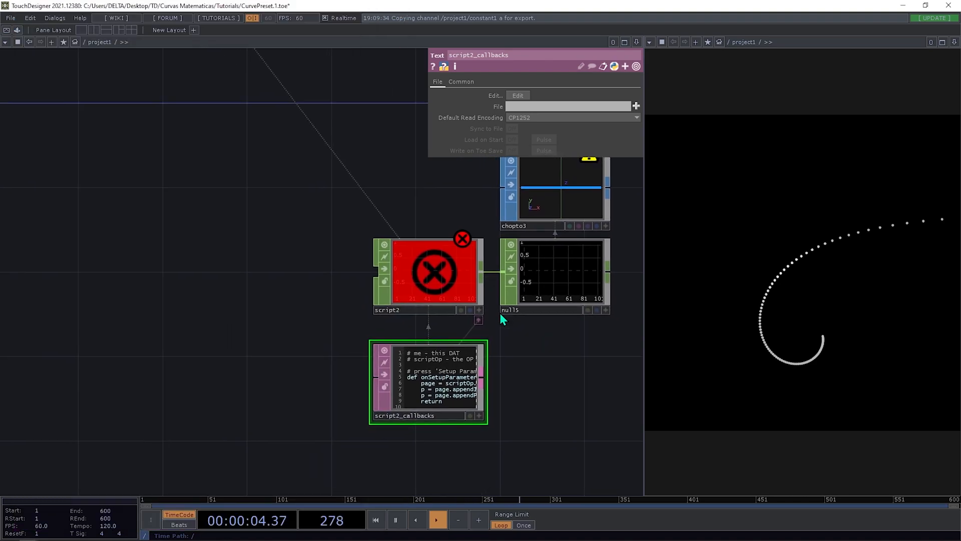
middle_click(449, 280)
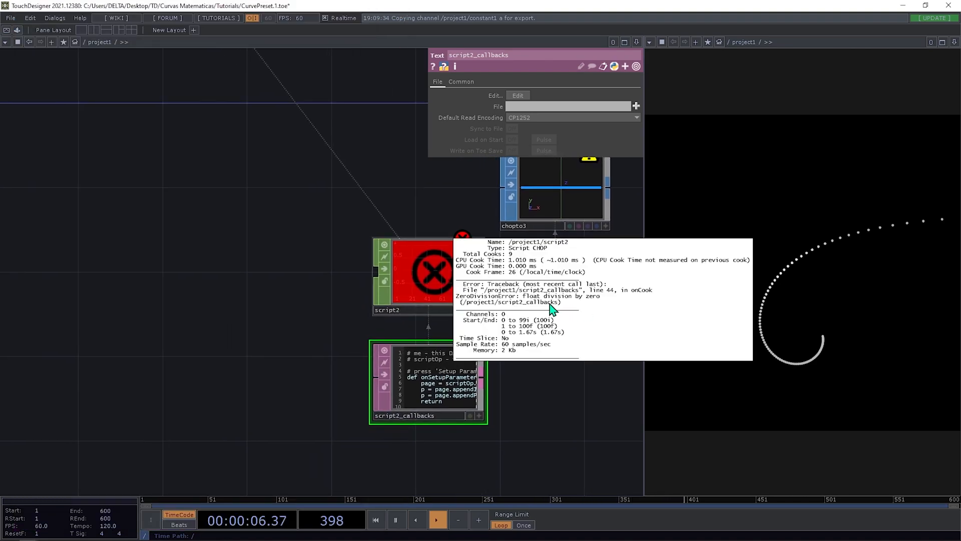
key("alt+Tab")
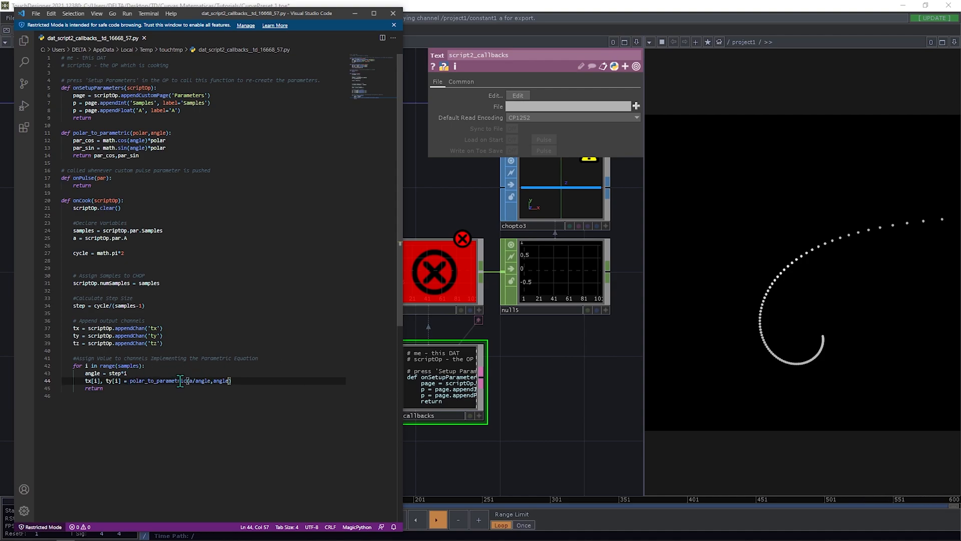
Change the angle formula in the sample loop to step*(i+0.00001) and save the script.
left_click(147, 375)
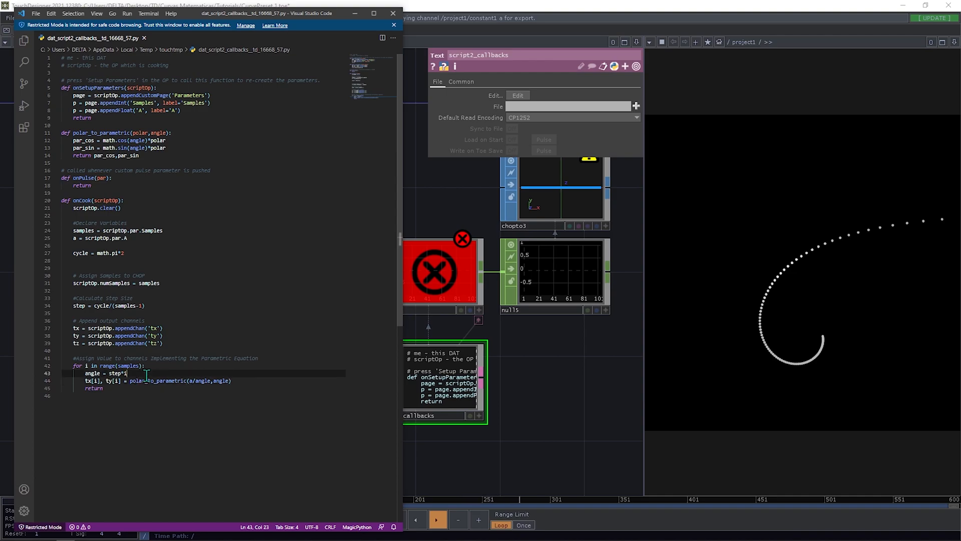
left_click(125, 373)
left_click(132, 371)
left_click(124, 373)
type("(i")
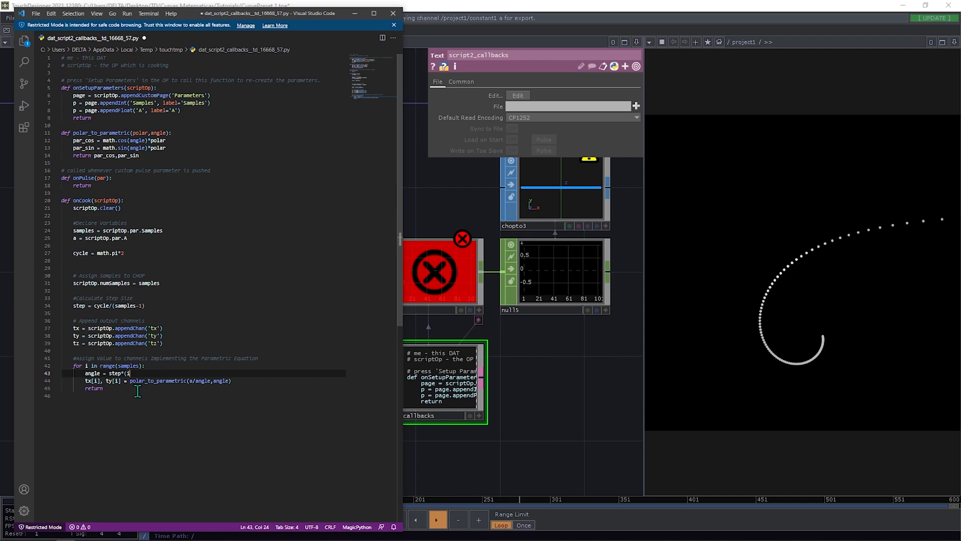
type("*")
key("BackSpace")
key("Return")
key("BackSpace")
key("BackSpace")
type("+0.00001)")
key("ctrl+s")
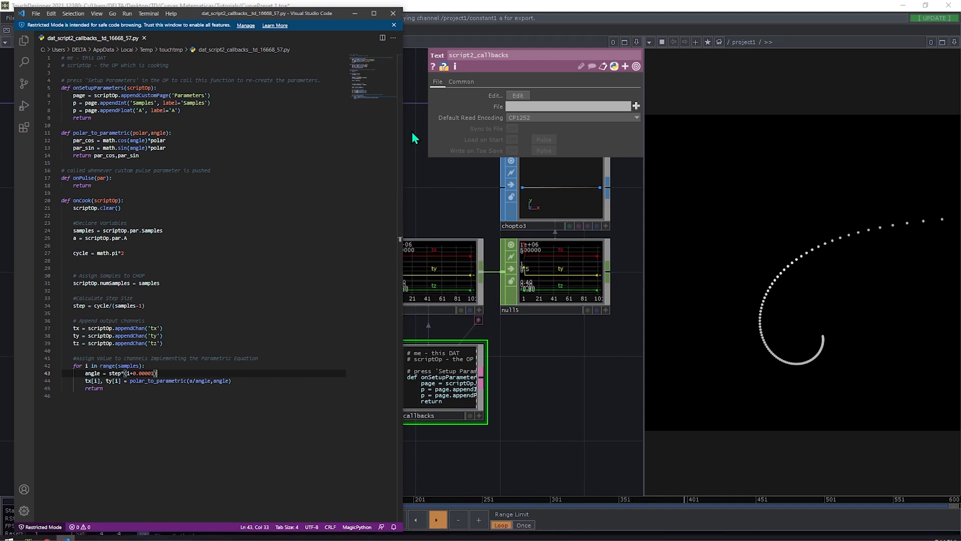
Examine the curve in chopto3 and the channel graphs of null5 in the TouchDesigner network.
scroll(451, 161, "down", 4)
scroll(443, 179, "up", 3)
left_click_drag(442, 180, 502, 226)
scroll(501, 227, "up", 5)
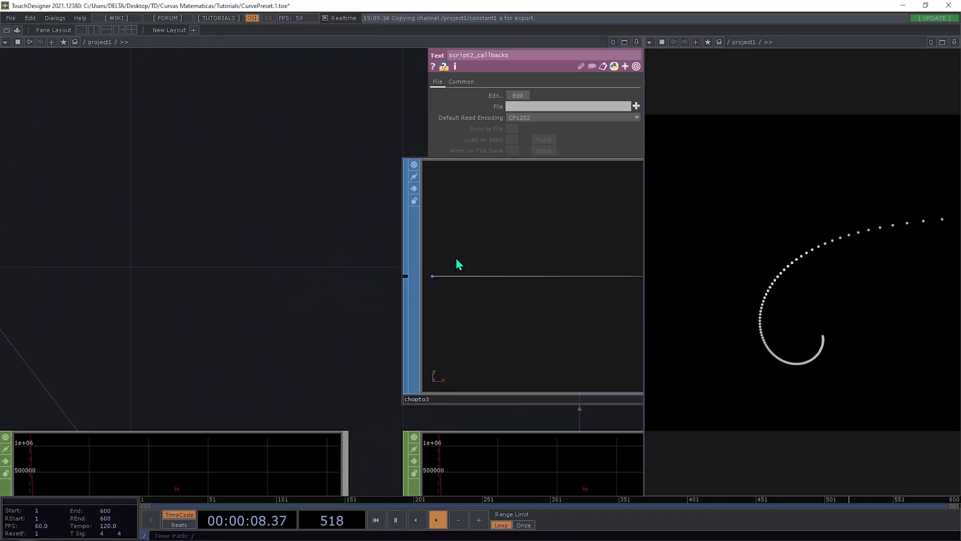
scroll(418, 264, "down", 6)
scroll(403, 267, "up", 3)
scroll(403, 270, "up", 3)
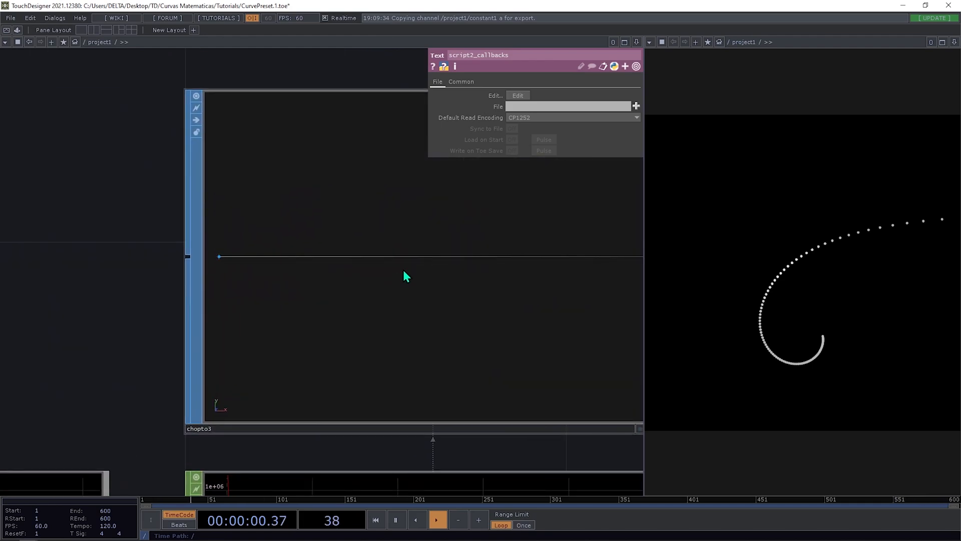
scroll(314, 273, "down", 5)
scroll(275, 315, "up", 5)
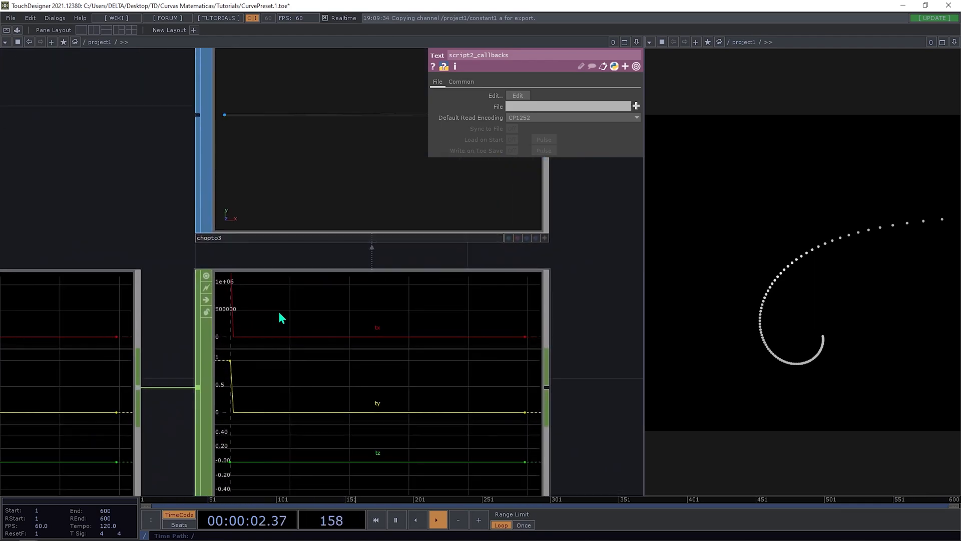
scroll(273, 314, "down", 5)
scroll(175, 325, "up", 5)
scroll(177, 328, "down", 5)
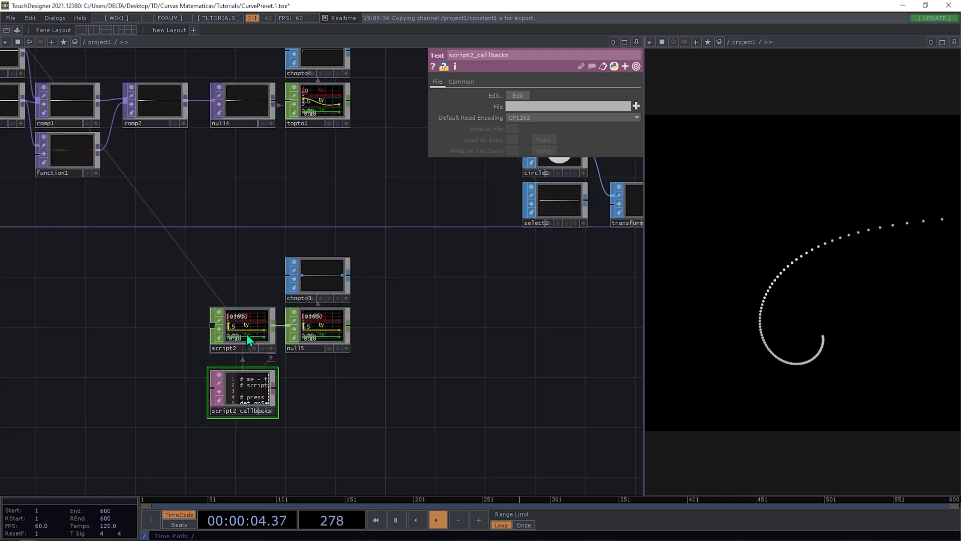
Review the onCook code shown in the script2_callbacks DAT.
scroll(258, 396, "up", 5)
scroll(157, 365, "up", 5)
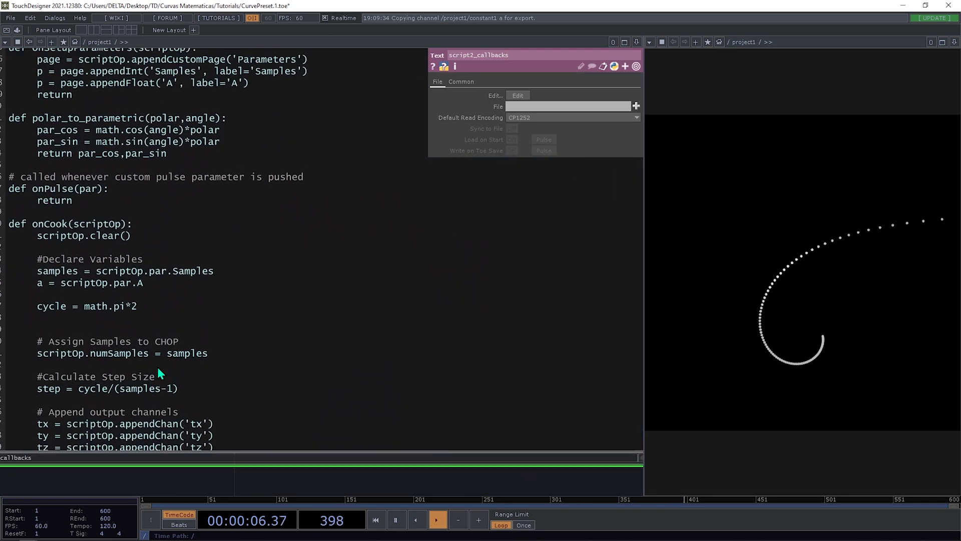
middle_click_drag(184, 368, 198, 398)
scroll(198, 397, "down", 3)
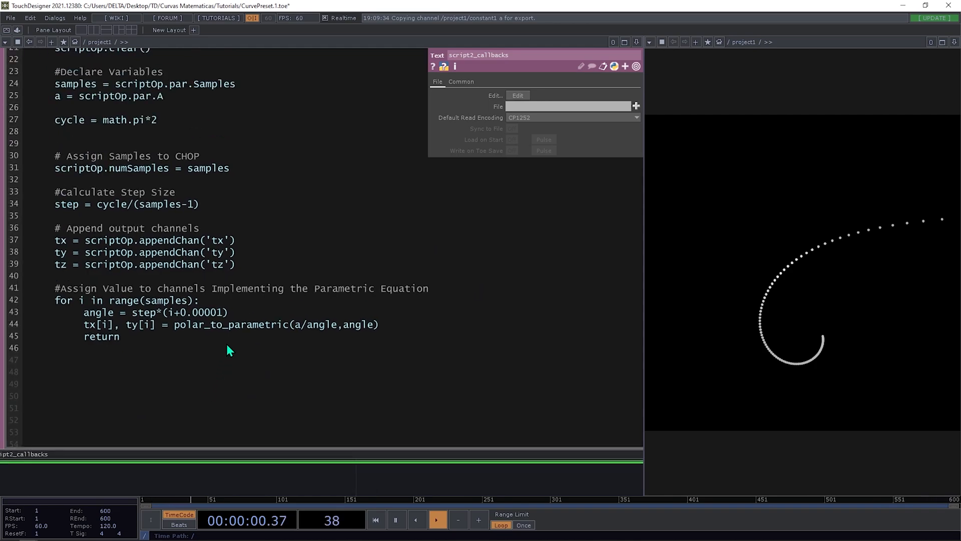
left_click_drag(399, 466, 347, 441)
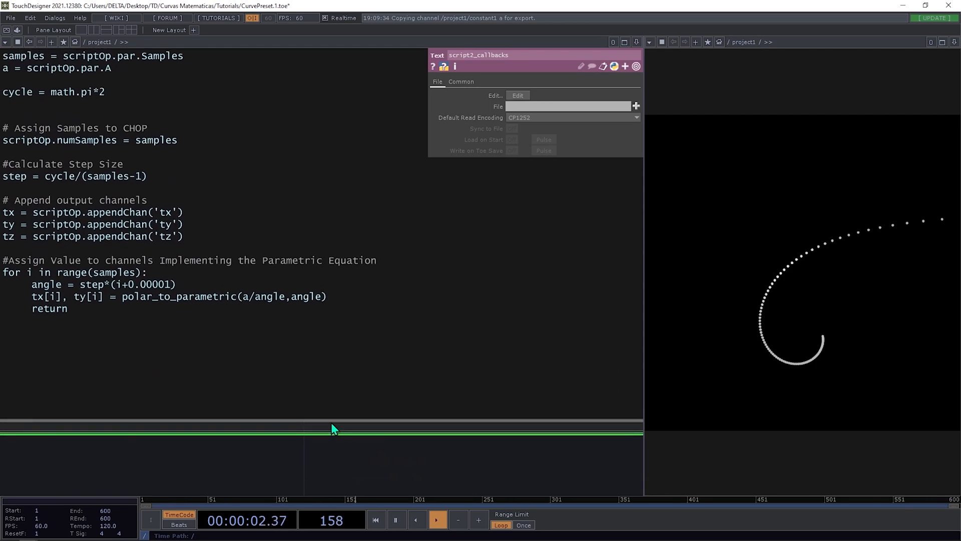
middle_click_drag(300, 401, 375, 416)
left_click_drag(495, 438, 285, 386)
Set the Translate OP of the geo1 geometry's instancing to null5.
scroll(250, 382, "down", 4)
scroll(334, 337, "down", 8)
left_click_drag(415, 311, 227, 316)
scroll(227, 316, "down", 5)
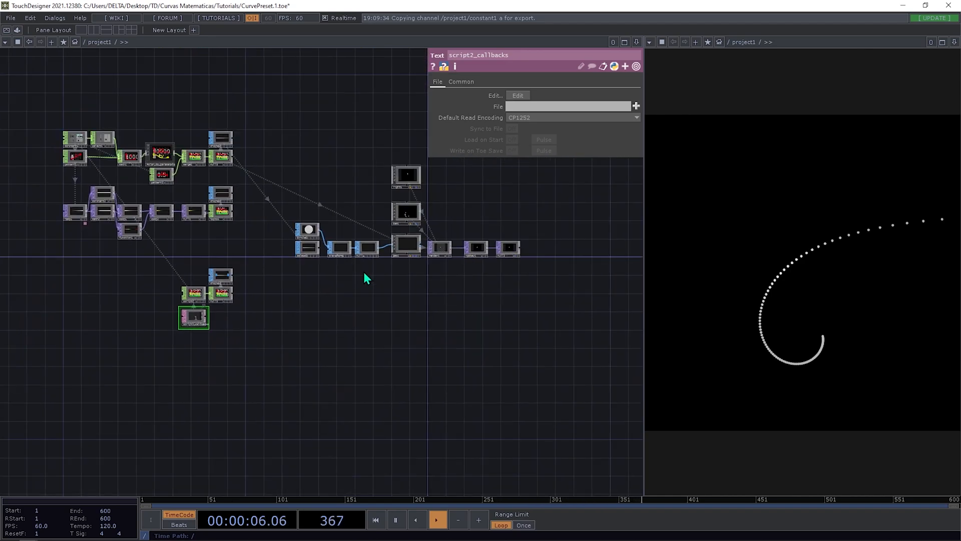
left_click(409, 214)
left_click(492, 82)
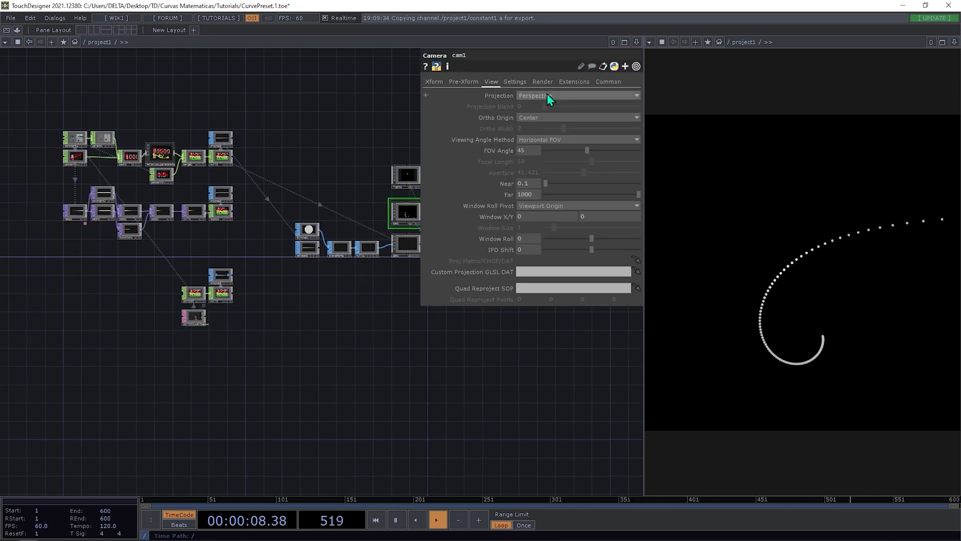
left_click(411, 246)
scroll(226, 299, "up", 5)
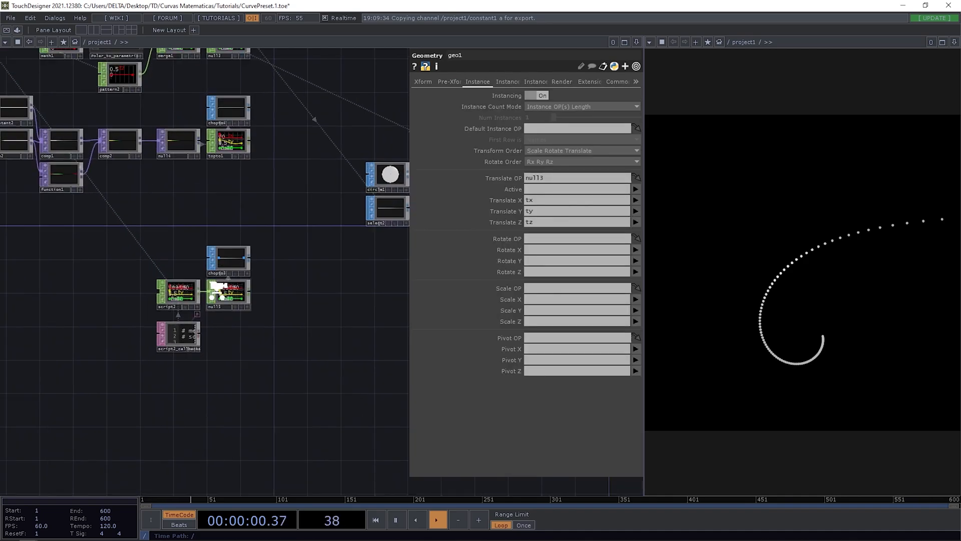
left_click_drag(343, 274, 331, 317)
left_click_drag(233, 335, 549, 180)
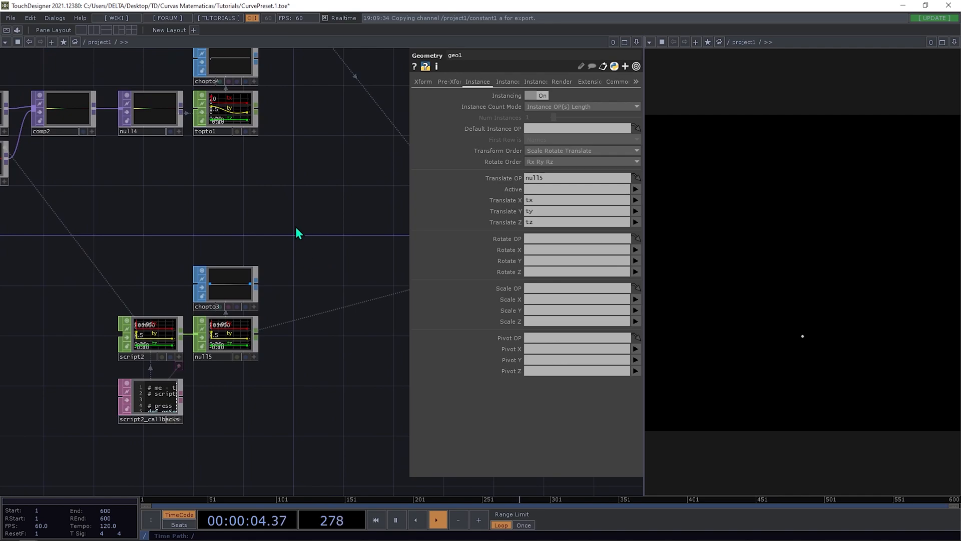
Assign chopto4 as the Translate OP of geo1's instancing and go to the geo1 operator.
scroll(236, 339, "up", 6)
scroll(219, 315, "down", 7)
scroll(184, 213, "up", 2)
left_click_drag(185, 213, 556, 181)
left_click_drag(244, 281, 271, 249)
left_click_drag(255, 315, 189, 299)
scroll(190, 299, "down", 3)
scroll(375, 293, "up", 4)
scroll(329, 273, "down", 4)
left_click_drag(324, 249, 202, 248)
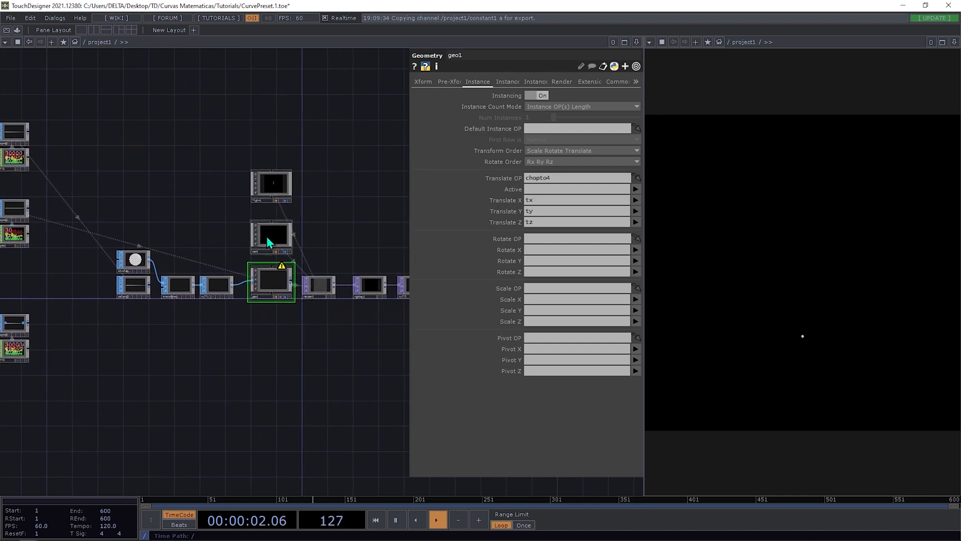
Examine geo1's operator information, the chopto4 and topto1 outputs, and the attribute choices for Translate X.
middle_click(269, 295)
scroll(102, 245, "up", 5)
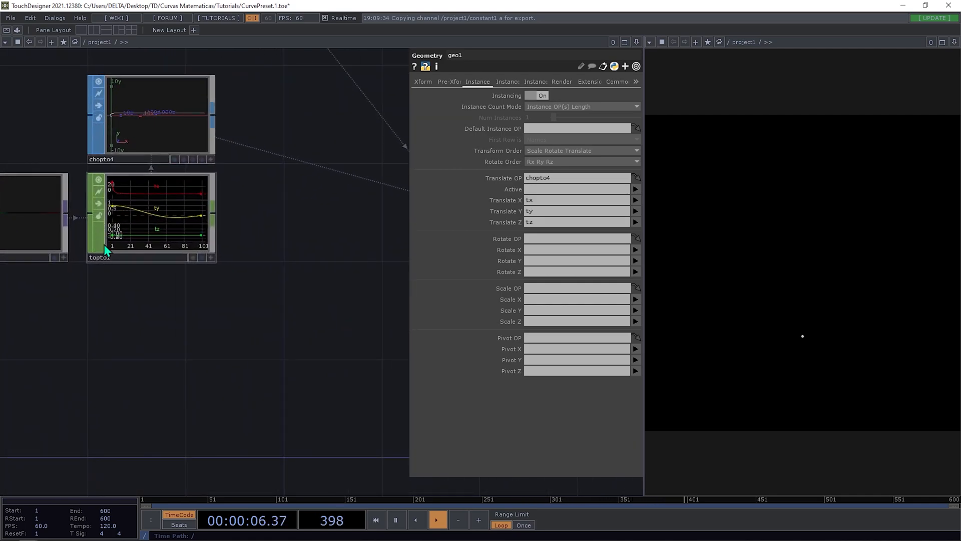
scroll(105, 249, "down", 5)
scroll(96, 108, "up", 6)
scroll(121, 159, "down", 3)
left_click_drag(294, 239, 92, 157)
scroll(93, 158, "down", 6)
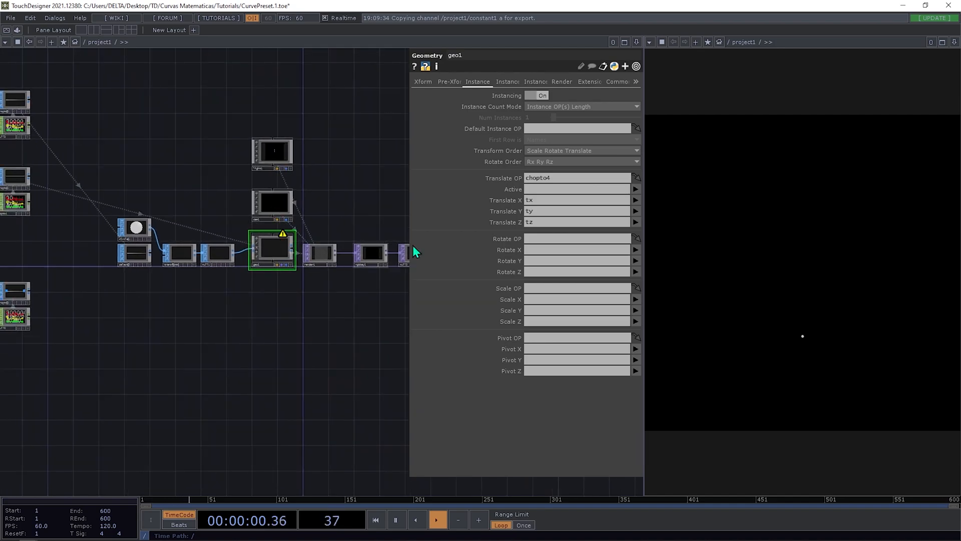
left_click_drag(233, 334, 346, 333)
scroll(111, 190, "up", 5)
scroll(113, 192, "up", 4)
left_click(636, 201)
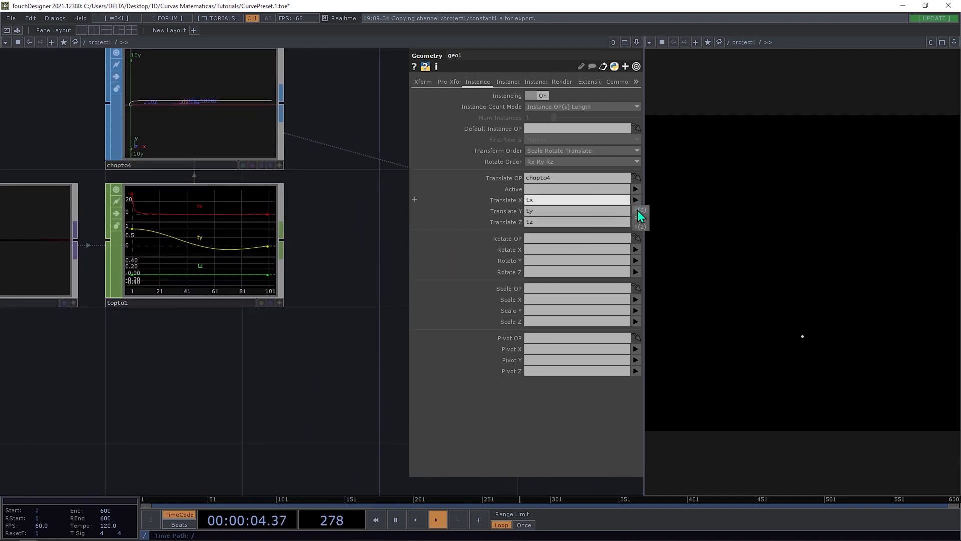
Assign topto1 as the Translate OP of geo1's instancing.
left_click(213, 243)
scroll(250, 245, "down", 2)
scroll(253, 239, "down", 4)
left_click(590, 311)
left_click_drag(228, 246, 551, 181)
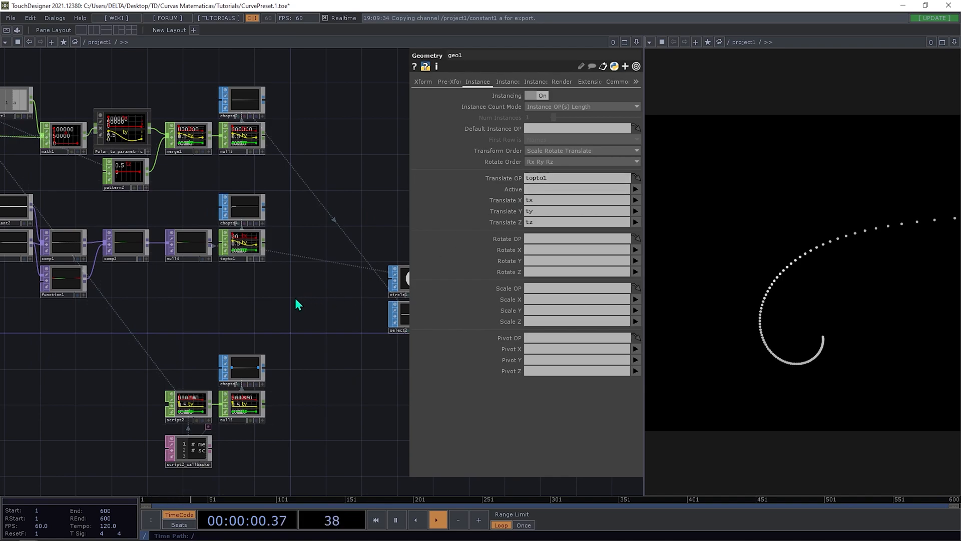
Assign null5 as the Translate OP of geo1's instancing again.
left_click_drag(265, 339, 262, 295)
left_click_drag(242, 366, 562, 182)
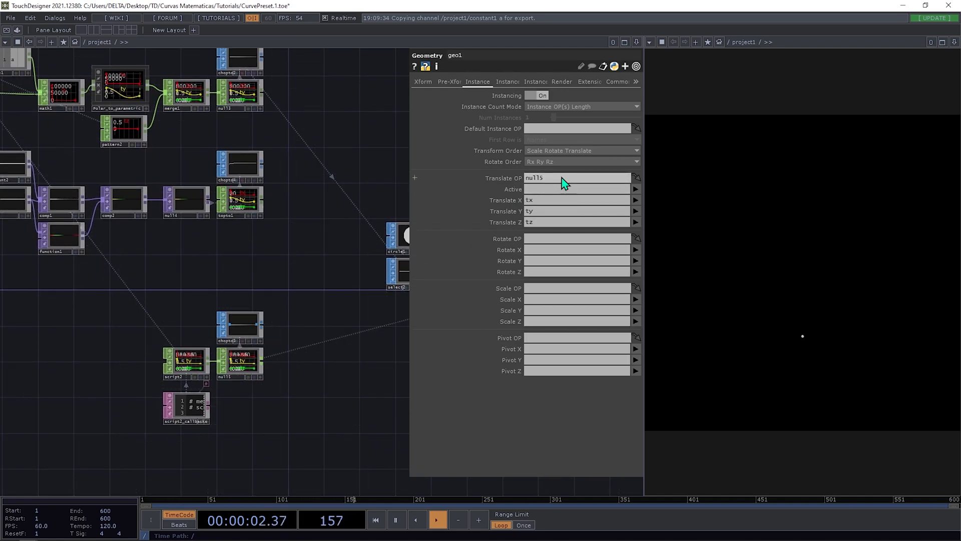
Compare the channel graphs around script2 and null5 with the code in script2_callbacks.
scroll(218, 388, "up", 1)
scroll(209, 379, "up", 7)
left_click_drag(62, 337, 274, 335)
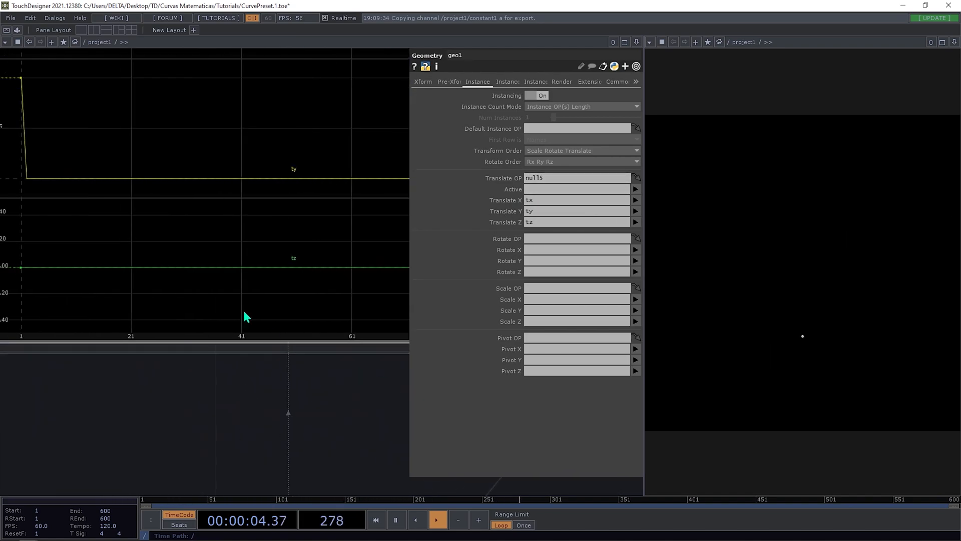
scroll(218, 231, "down", 2)
scroll(93, 213, "up", 2)
scroll(80, 220, "down", 3)
scroll(100, 170, "up", 3)
scroll(140, 275, "down", 4)
scroll(151, 430, "up", 5)
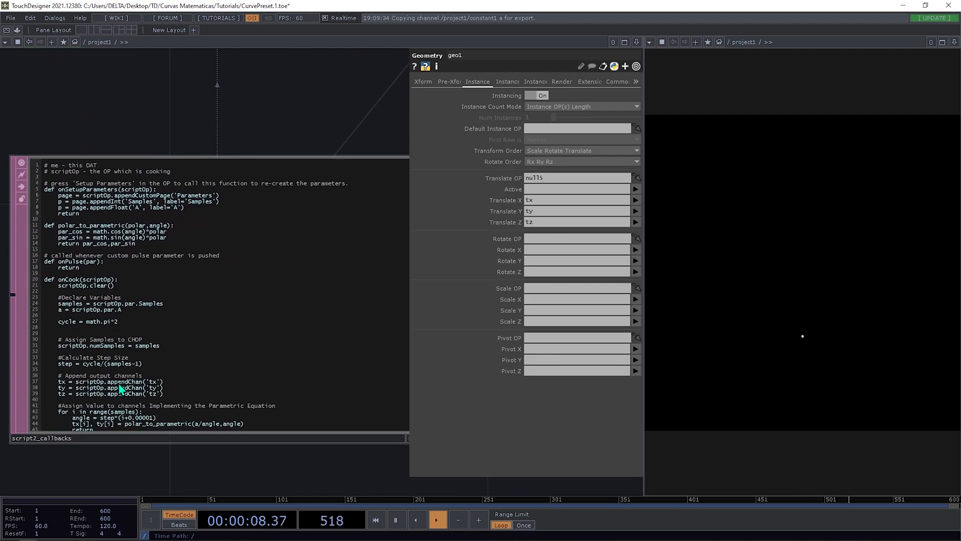
left_click_drag(157, 470, 173, 453)
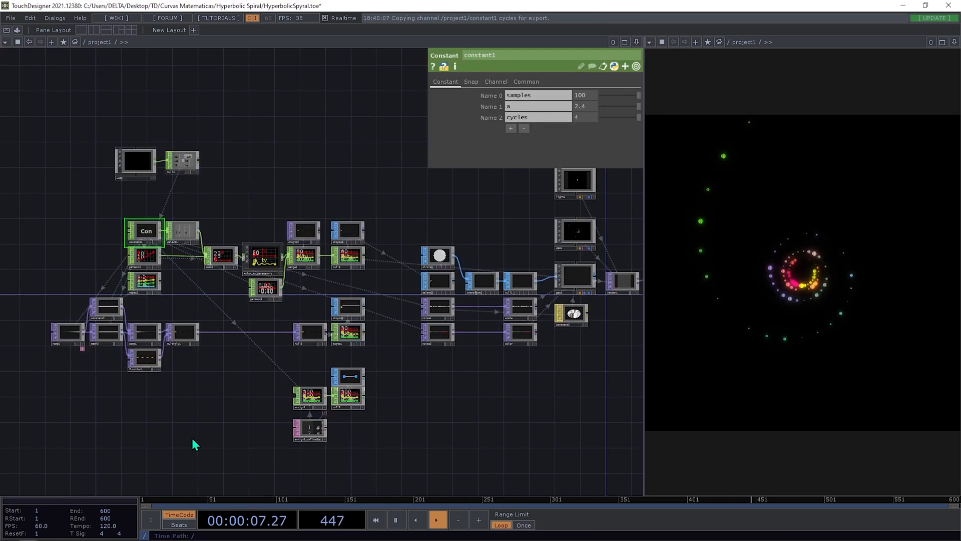
Consult the script network in the HyperbolicSpyral.toe project as a reference and return to CurvePreset's script2_callbacks code.
scroll(534, 411, "up", 10)
left_click_drag(533, 410, 486, 273)
left_click_drag(328, 273, 326, 363)
scroll(296, 400, "up", 8)
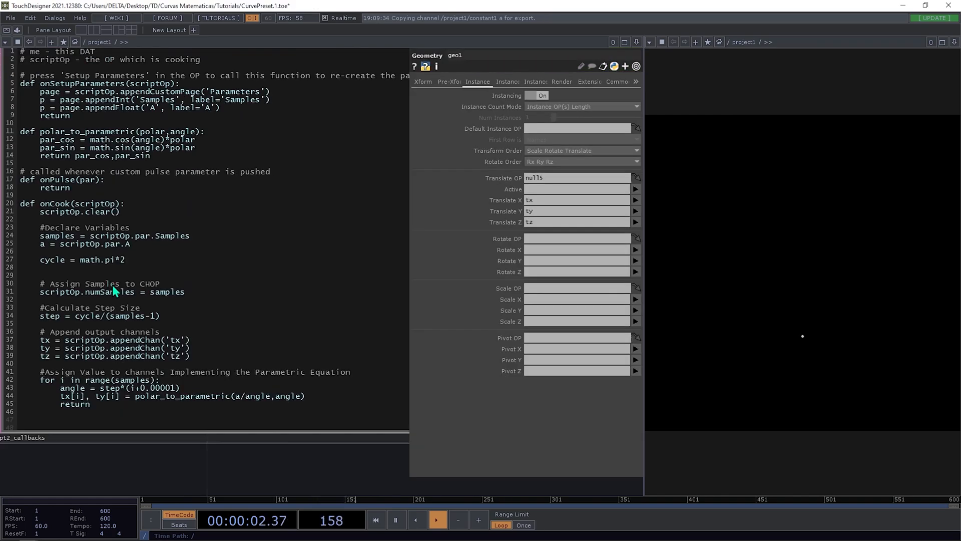
In script2_callbacks, enclose a/angle in parentheses within the polar_to_parametric call and change the angle offset to 0.001.
scroll(242, 442, "down", 5)
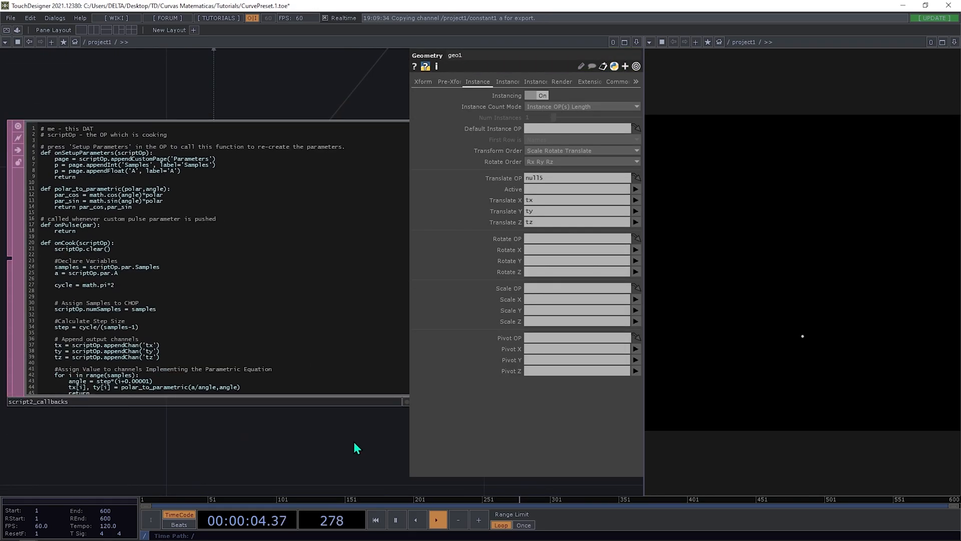
scroll(221, 401, "up", 5)
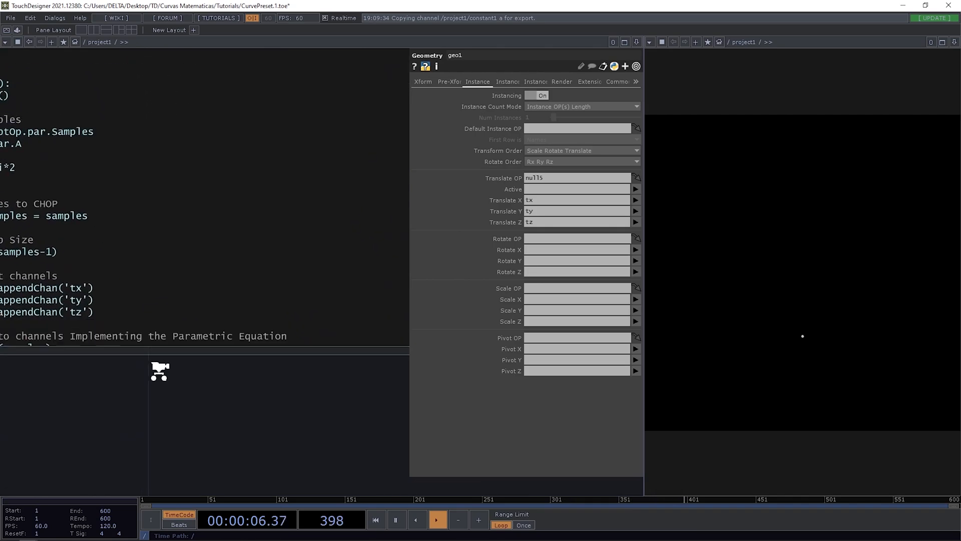
type("(")
type(")")
left_click_drag(172, 375, 225, 373)
key("BackSpace")
key("BackSpace")
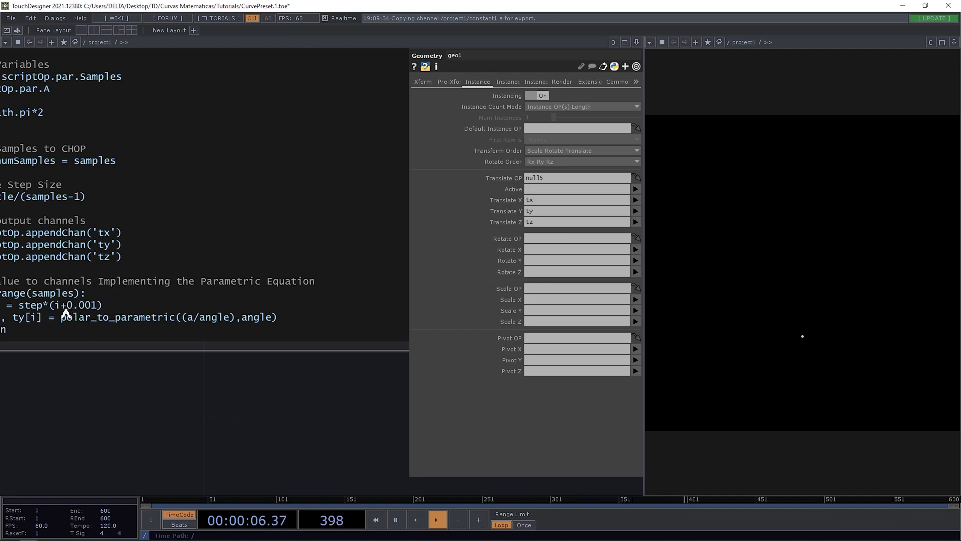
Remove the parentheses around i+0.001 so the angle formula reads step*i+0.001.
key("BackSpace")
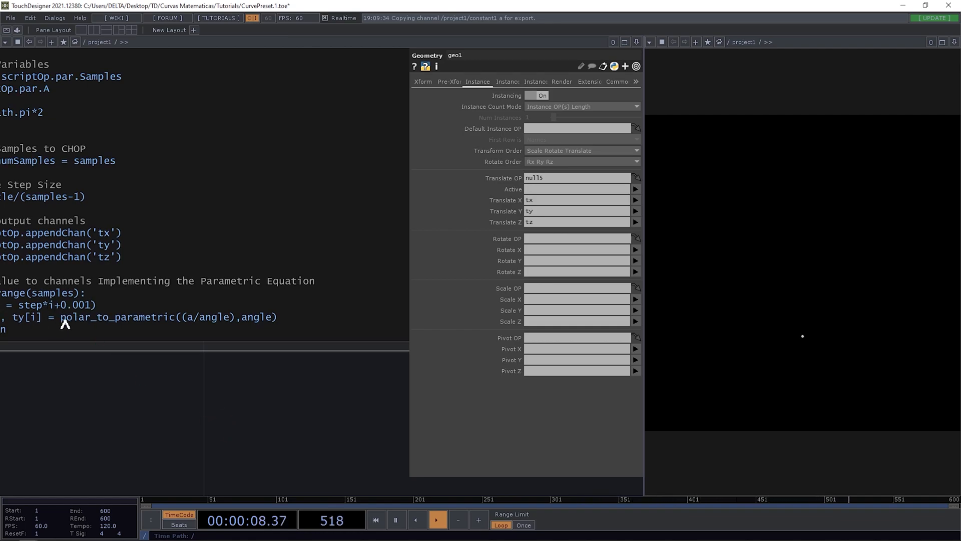
key("Return")
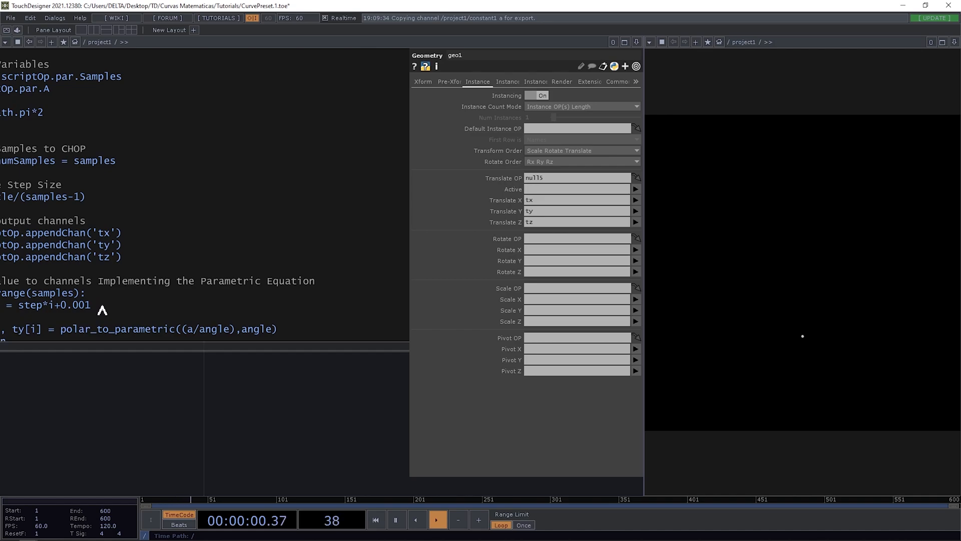
key("BackSpace")
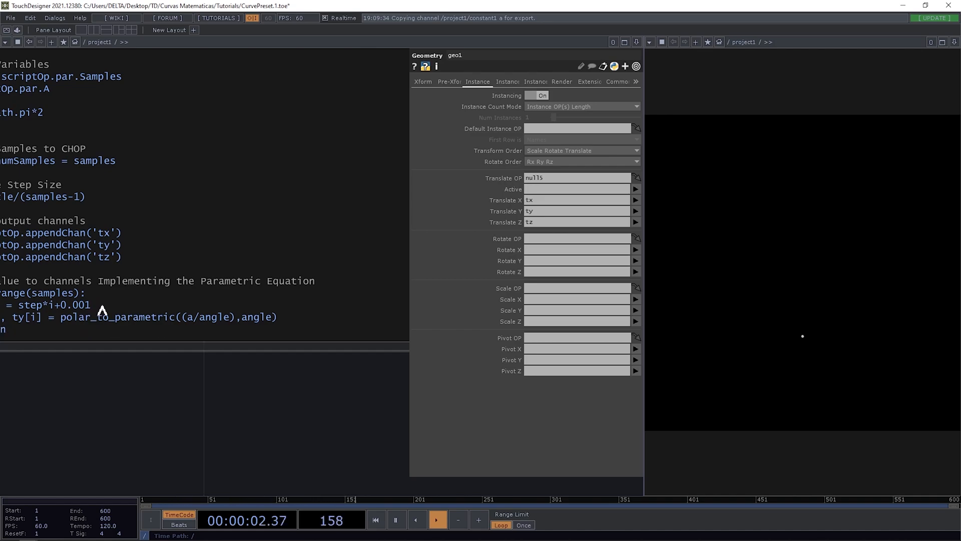
Set the Translate OP of geo1's instances to null3.
scroll(131, 383, "down", 5)
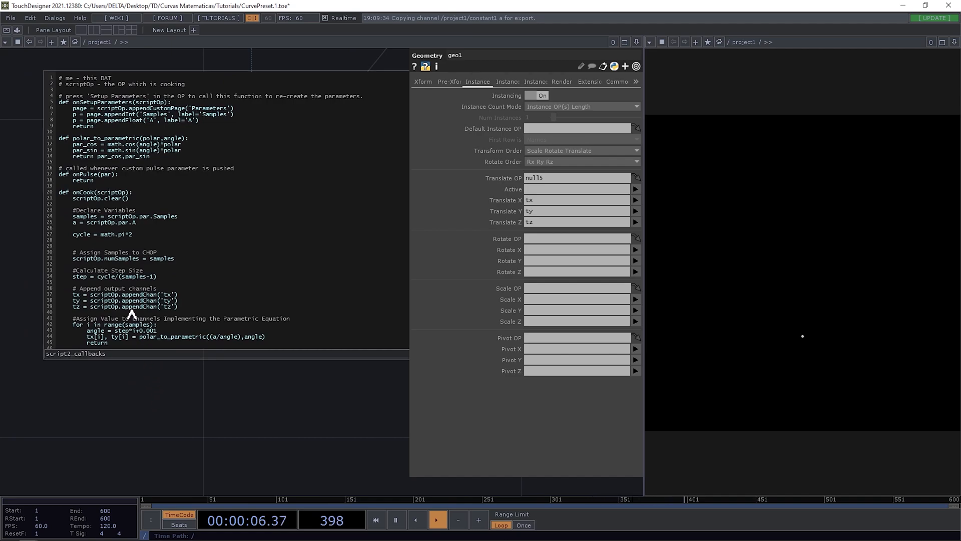
scroll(190, 390, "down", 3)
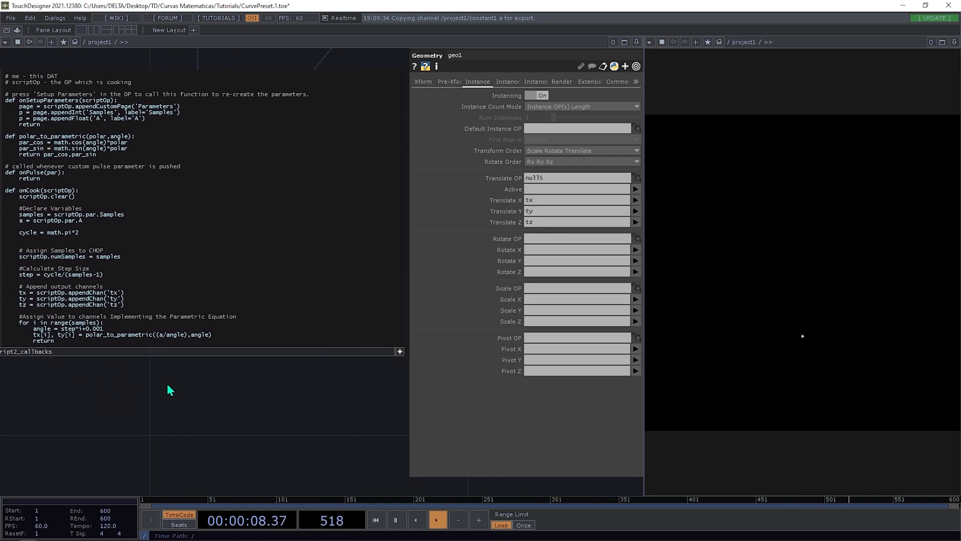
scroll(213, 395, "down", 5)
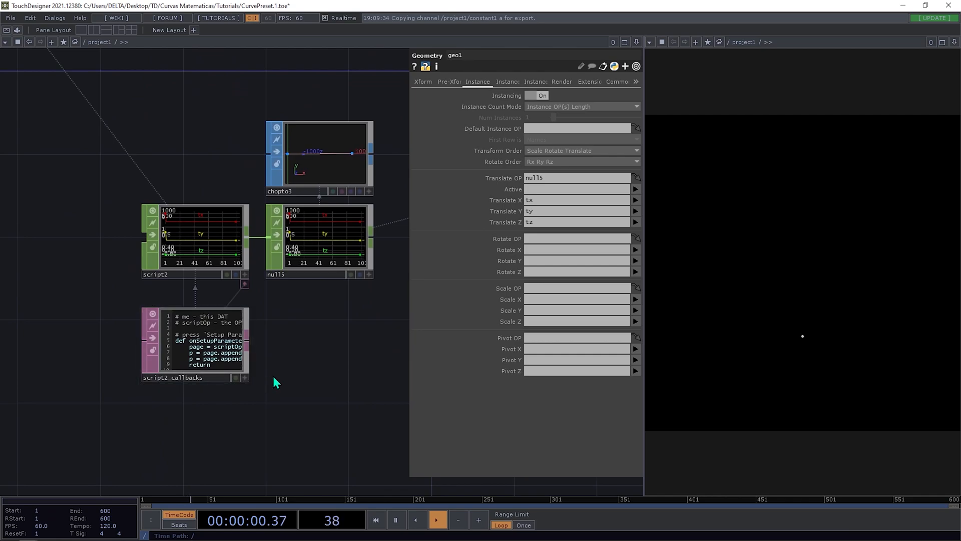
scroll(244, 374, "down", 2)
scroll(244, 374, "down", 6)
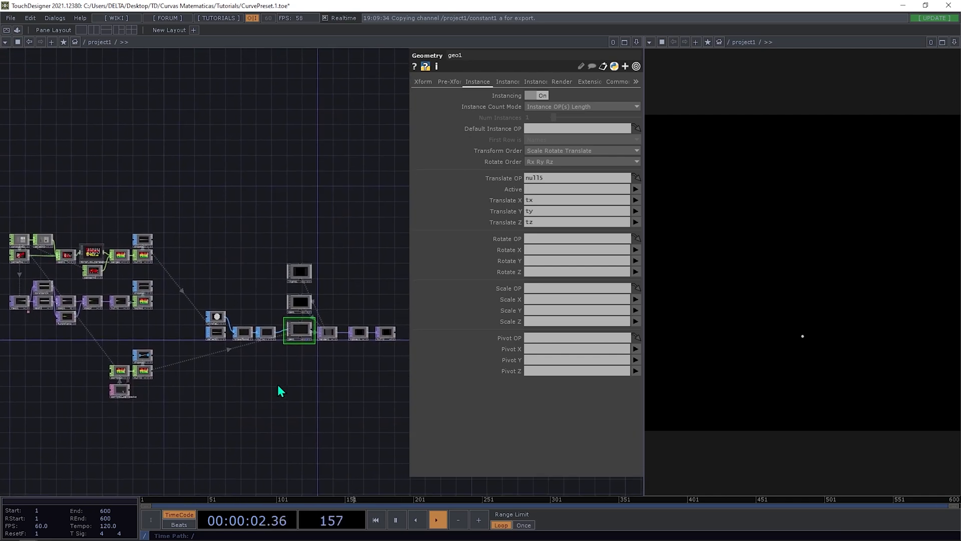
scroll(138, 262, "up", 5)
left_click_drag(223, 314, 103, 281)
scroll(103, 281, "down", 3)
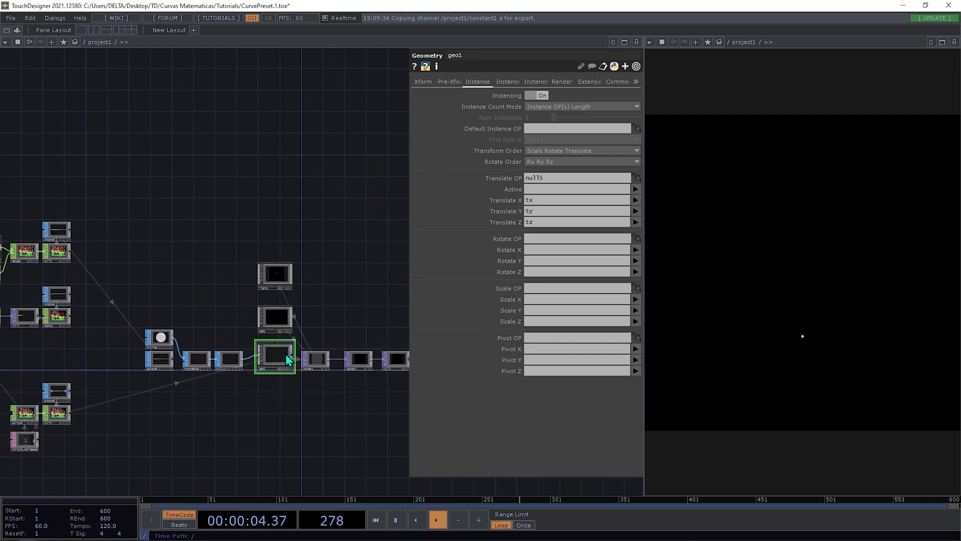
left_click_drag(56, 251, 536, 178)
left_click_drag(155, 272, 284, 258)
Delete the unused select2 operator beneath circle1.
scroll(260, 250, "up", 3)
scroll(218, 237, "down", 5)
scroll(76, 230, "up", 5)
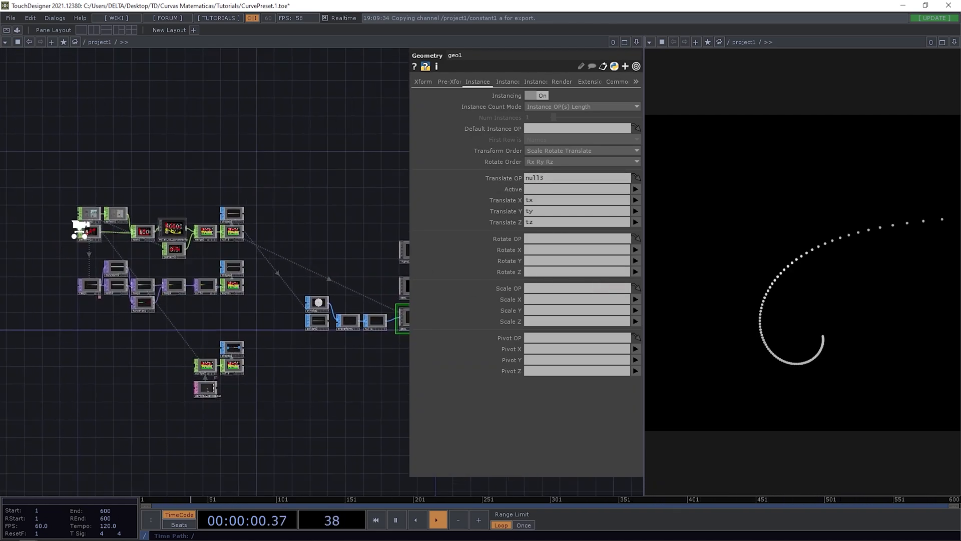
left_click(104, 194)
left_click(114, 244)
left_click(121, 191)
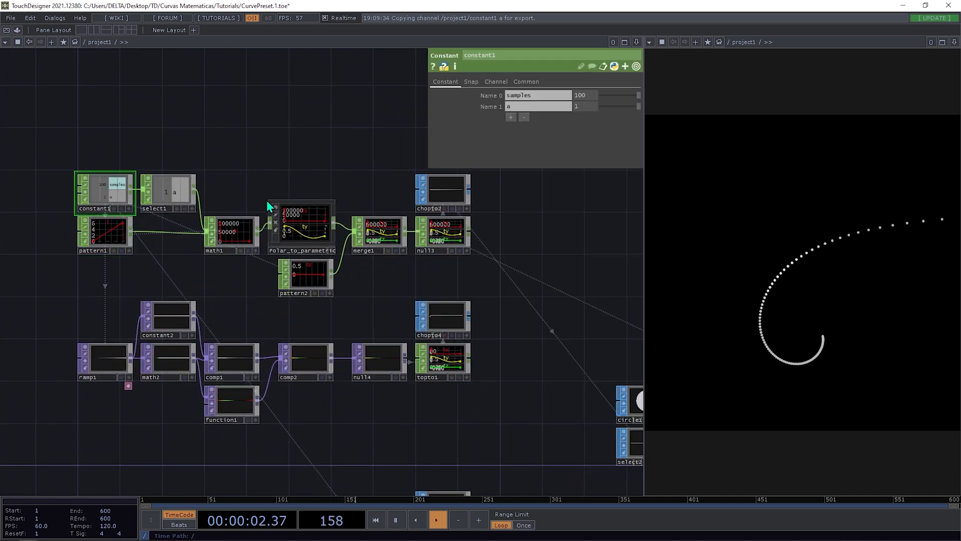
left_click_drag(575, 308, 325, 361)
left_click(321, 364)
key("Delete")
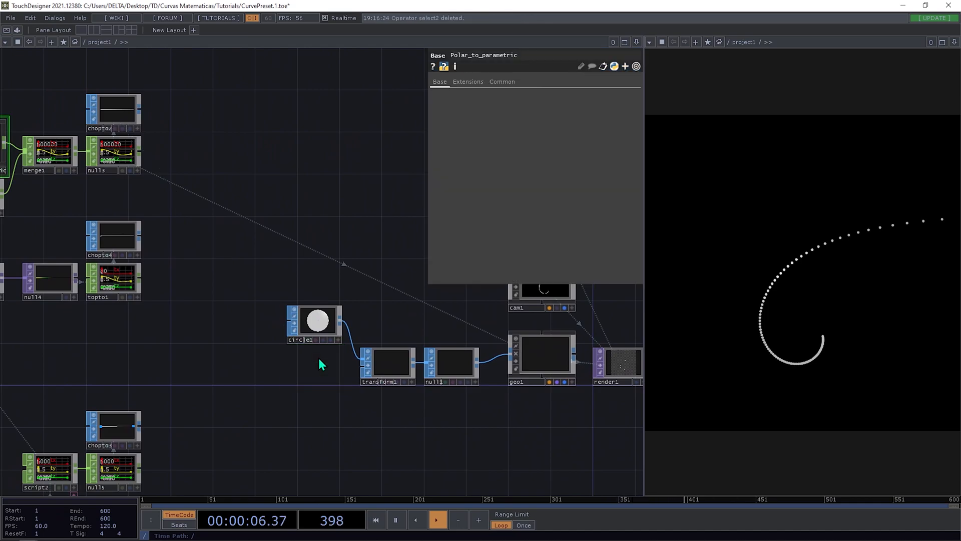
Move circle1 farther away from transform1 and shift the rendered spiral slightly down in its viewer.
left_click_drag(278, 417, 246, 353)
scroll(249, 361, "down", 6)
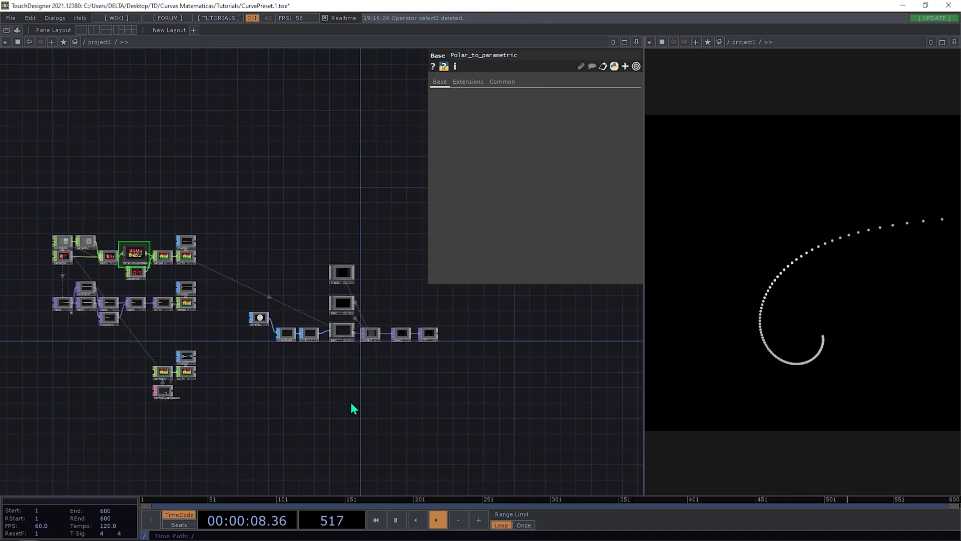
scroll(300, 328, "up", 5)
left_click_drag(309, 326, 277, 325)
left_click_drag(815, 342, 815, 358)
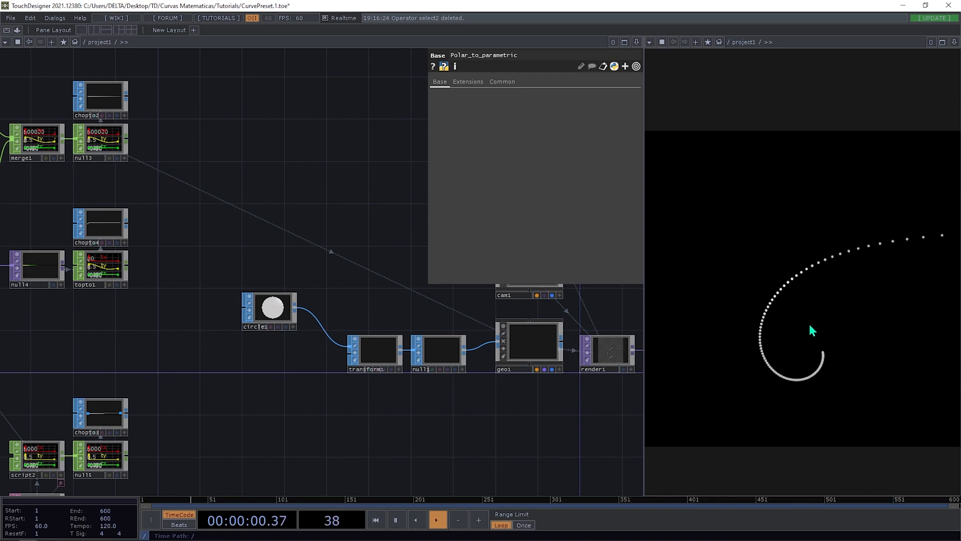
Add a third channel named cycles with a value of 5 to constant1.
scroll(458, 316, "down", 5)
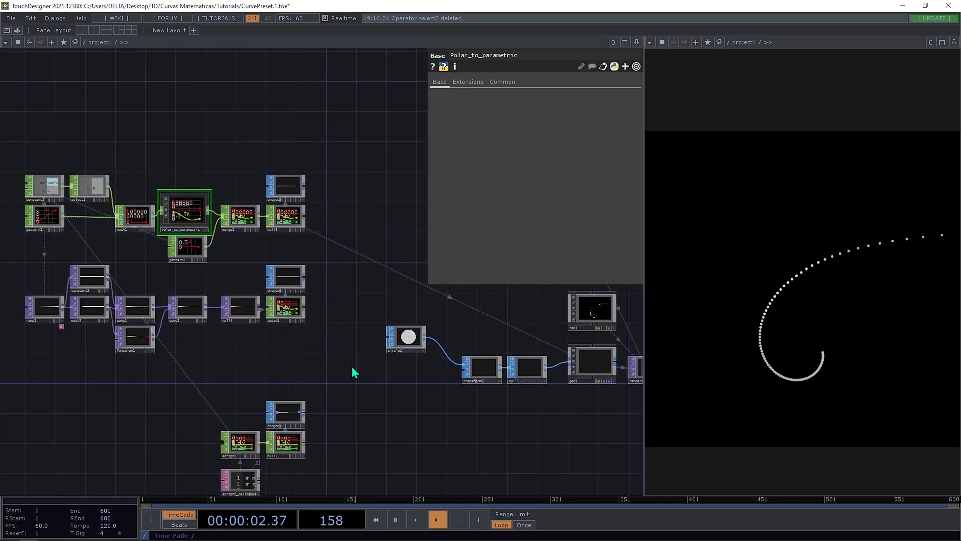
left_click_drag(133, 260, 148, 260)
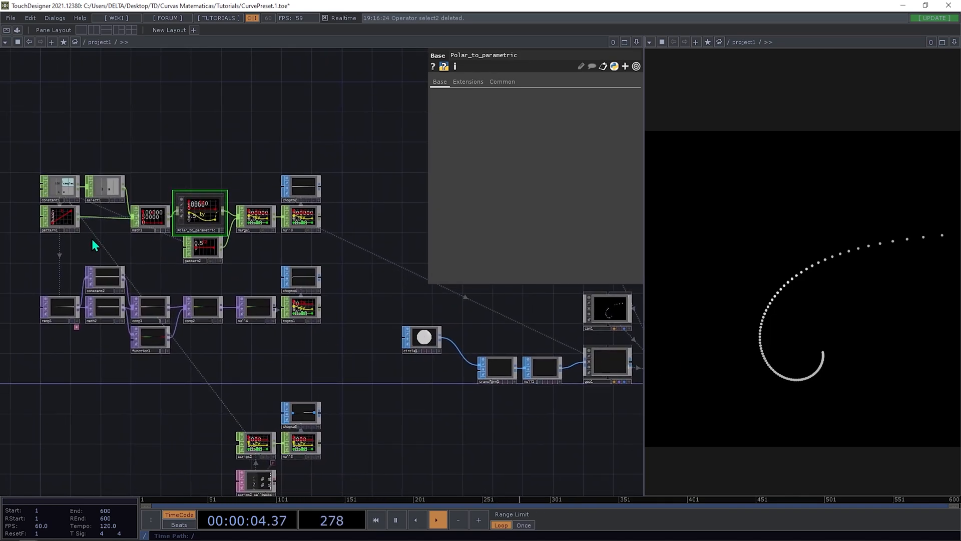
left_click_drag(92, 244, 101, 247)
left_click(70, 185)
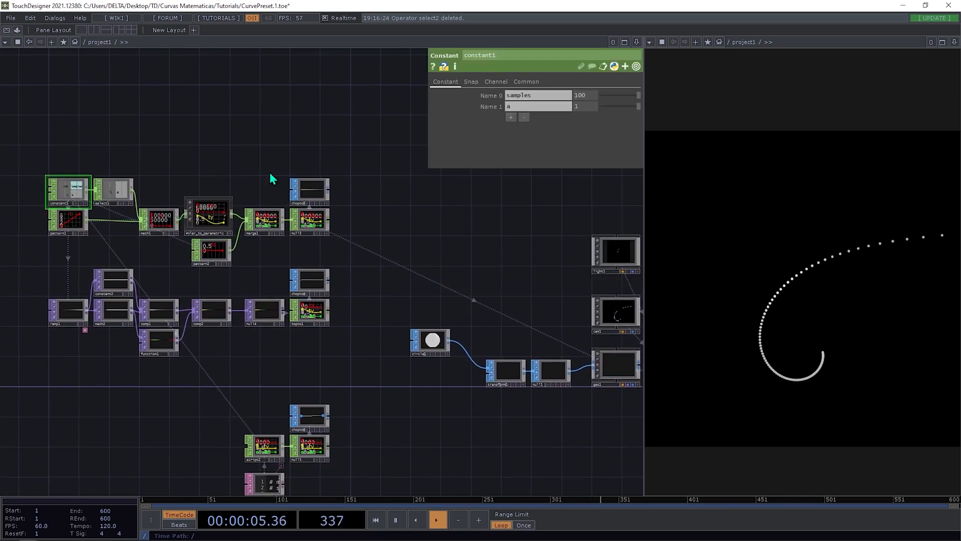
left_click(512, 116)
type("cycles")
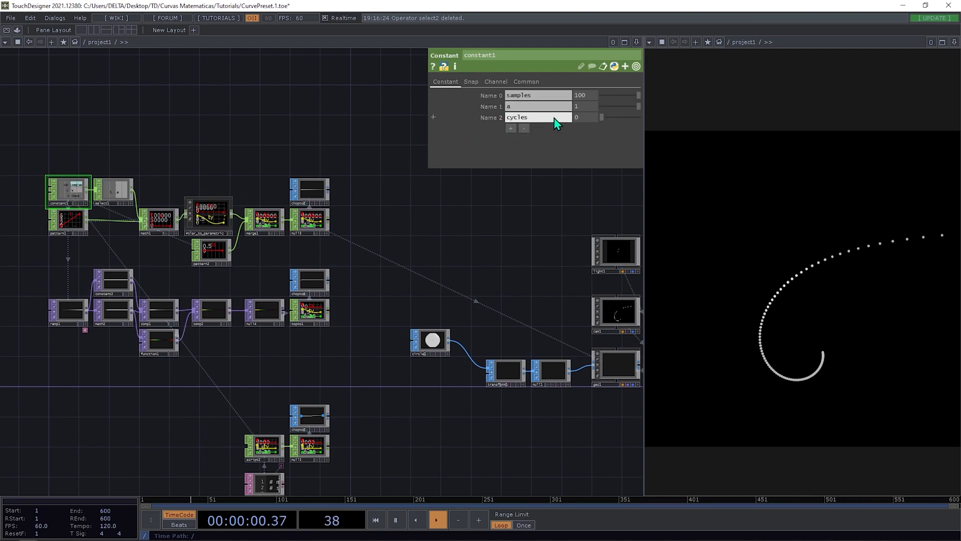
key("Return")
type("5")
key("Return")
left_click_drag(162, 156, 183, 149)
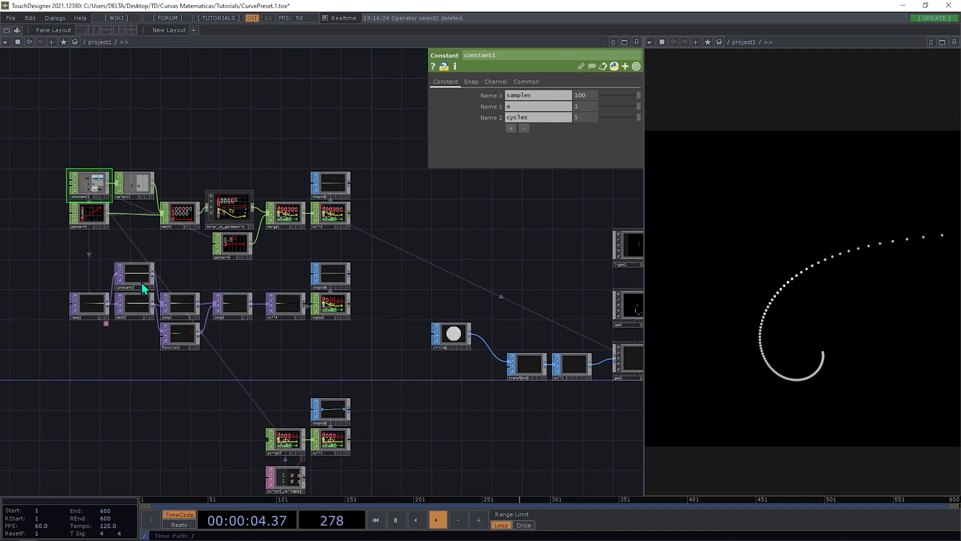
Set the upper To Range value of pattern1 to the expression op('constant1')['cycles']*math.pi*2.
left_click(92, 218)
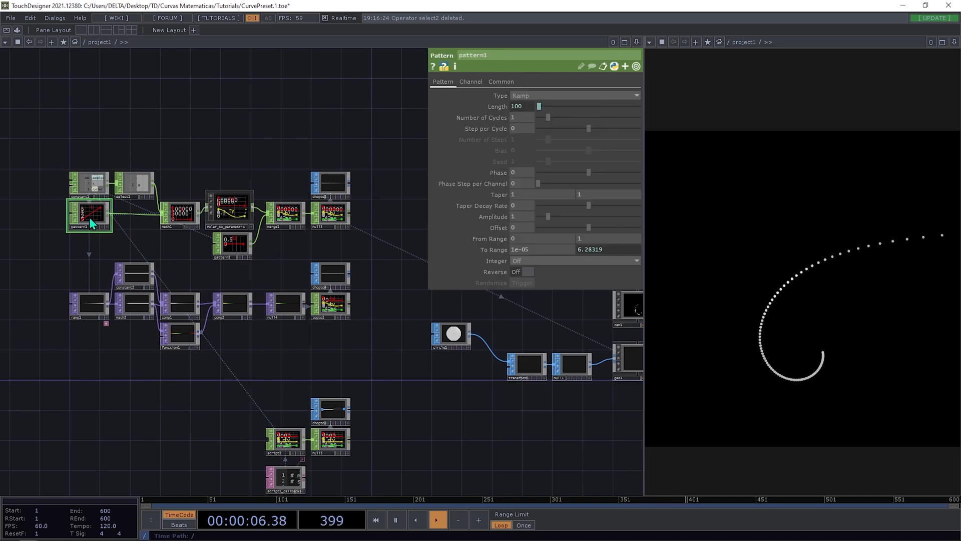
left_click(595, 250)
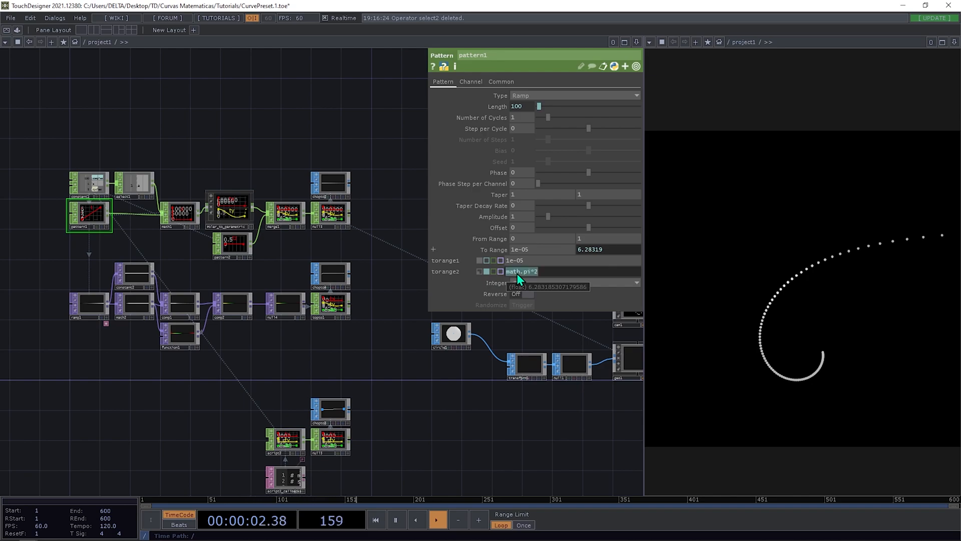
left_click(139, 251)
left_click(106, 196)
left_click_drag(99, 191, 617, 248)
left_click(616, 248)
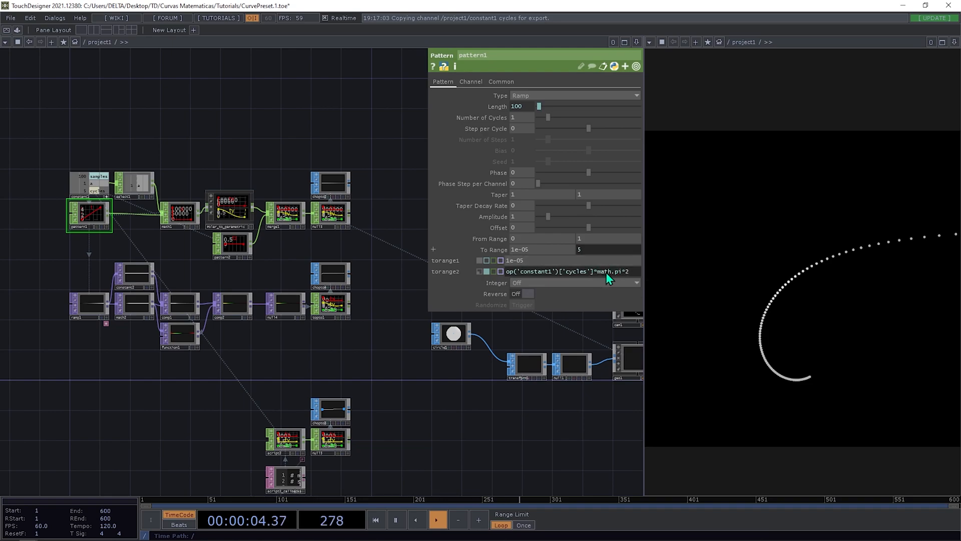
left_click_drag(594, 271, 626, 272)
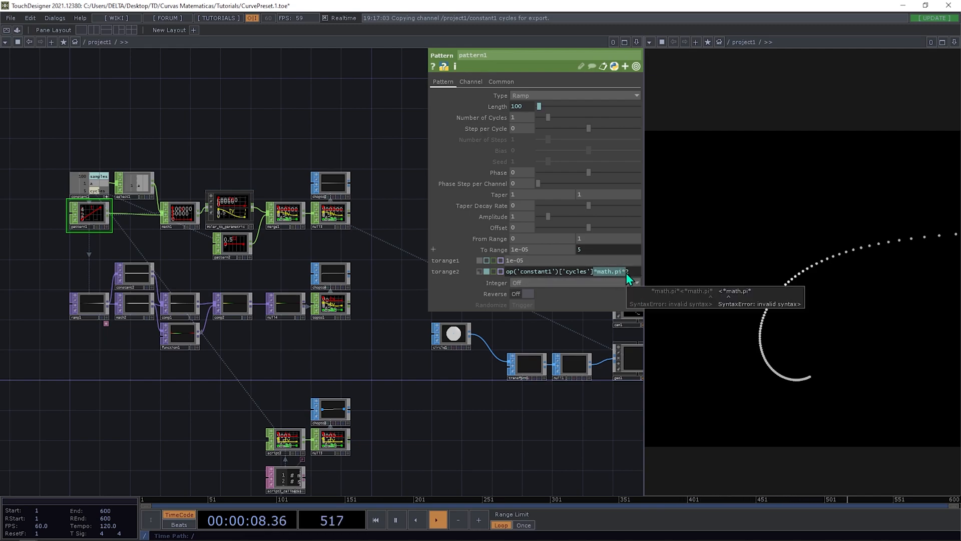
left_click(434, 249)
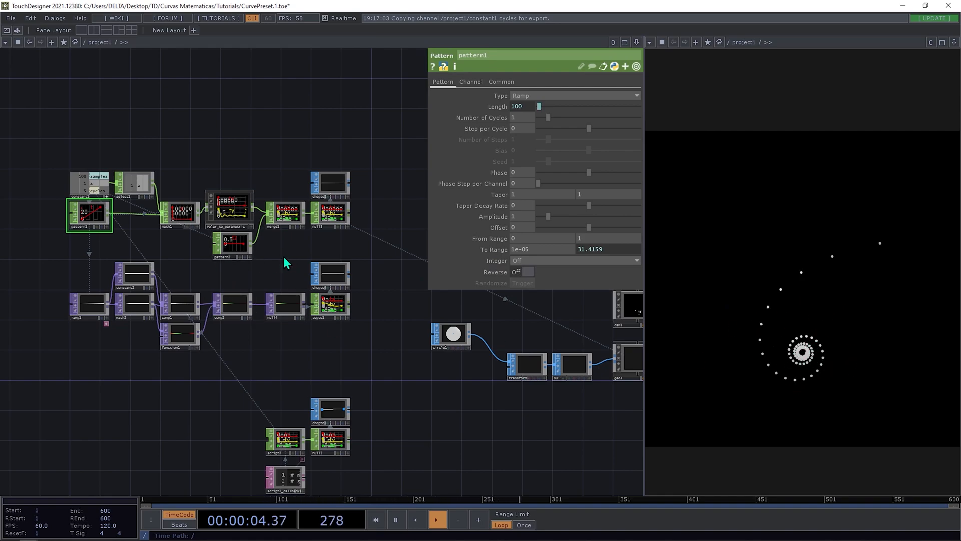
Link the Multiply value of math2 to the cycles channel of constant1.
left_click_drag(309, 269, 259, 255)
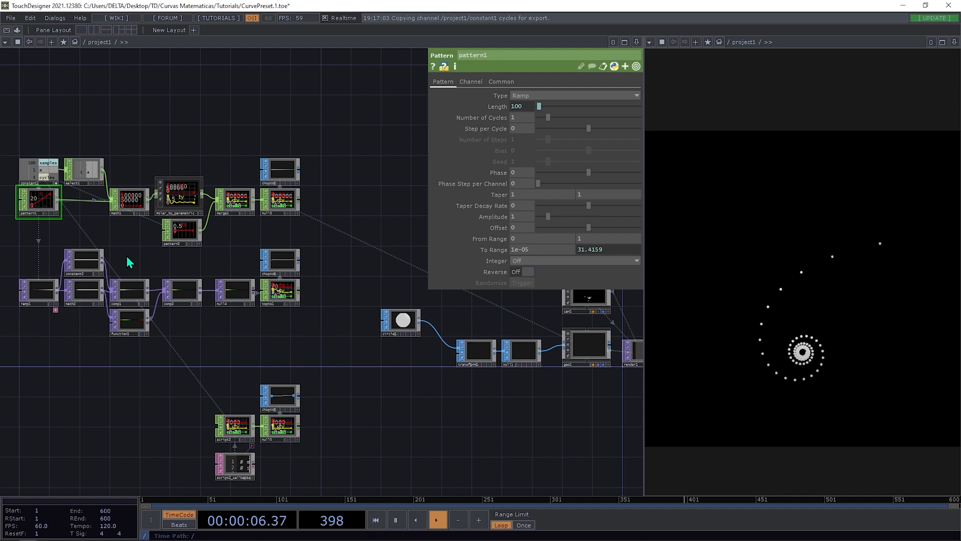
left_click(94, 284)
left_click_drag(163, 261, 260, 265)
left_click(462, 83)
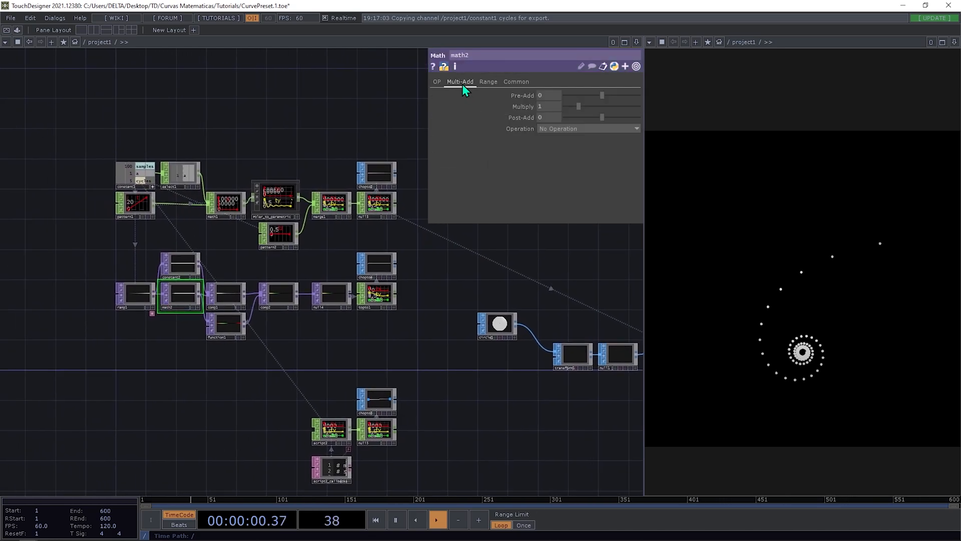
scroll(190, 273, "up", 3)
middle_click_drag(193, 272, 200, 271)
left_click_drag(245, 278, 259, 317)
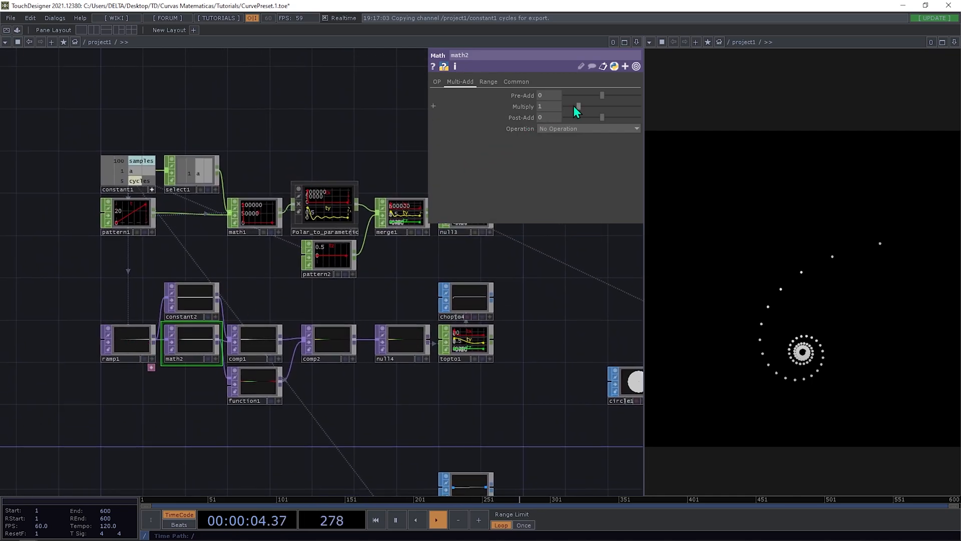
left_click_drag(139, 188, 547, 107)
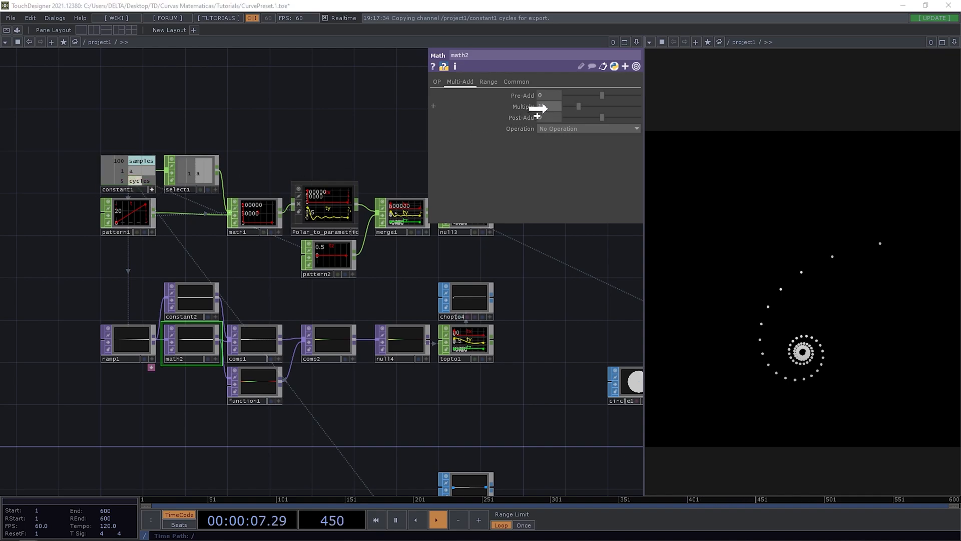
Check the To Range expression of math2 and examine the resulting curve in chopto4.
left_click(488, 82)
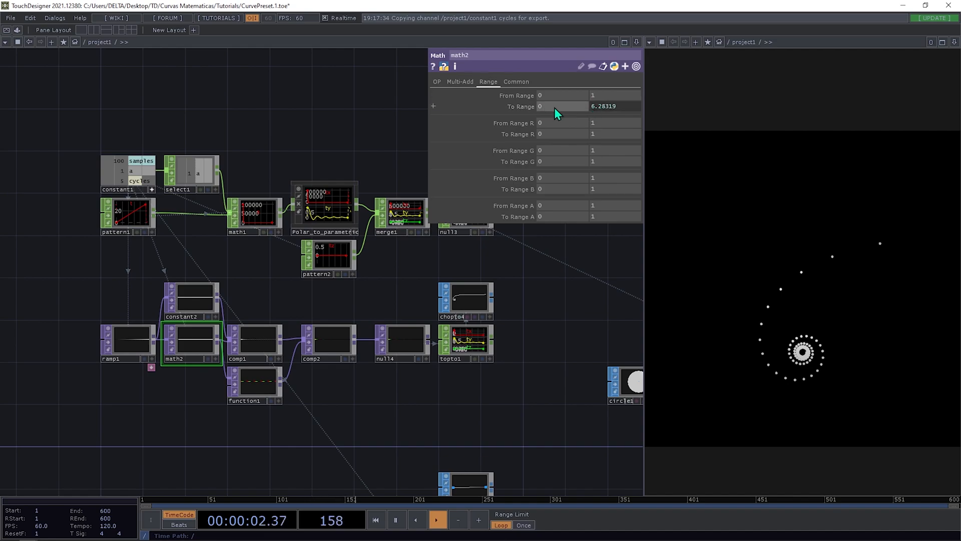
left_click(605, 109)
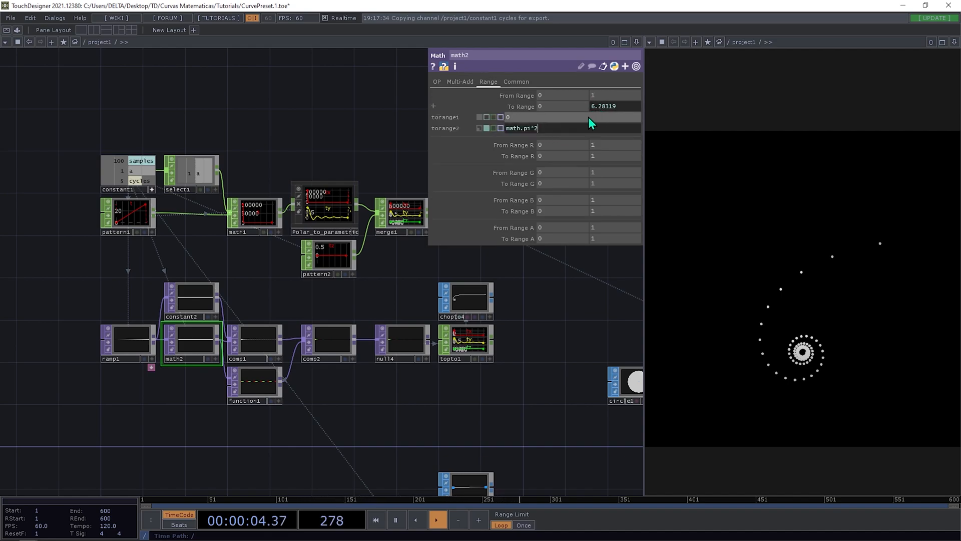
left_click(319, 137)
left_click_drag(286, 180, 257, 204)
left_click_drag(412, 329, 338, 289)
scroll(339, 292, "up", 10)
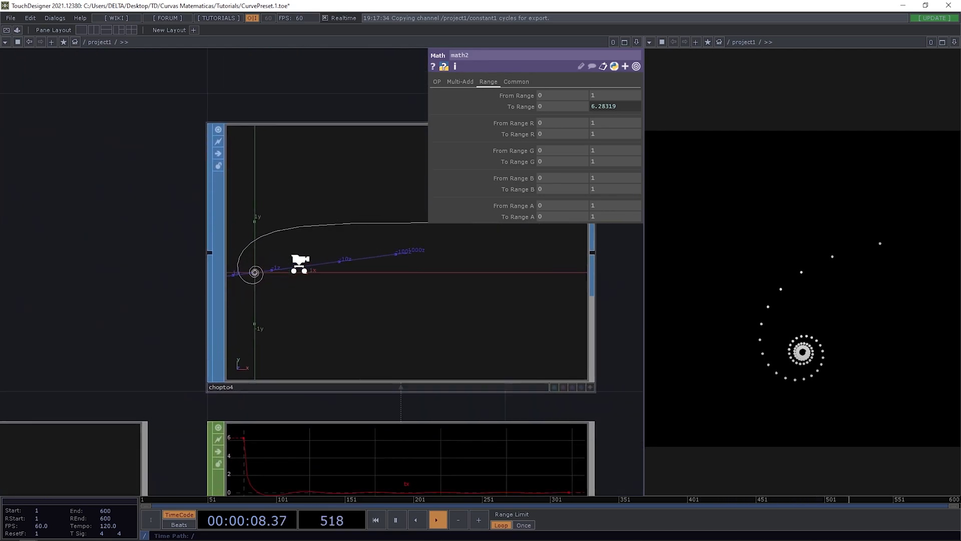
scroll(237, 264, "down", 10)
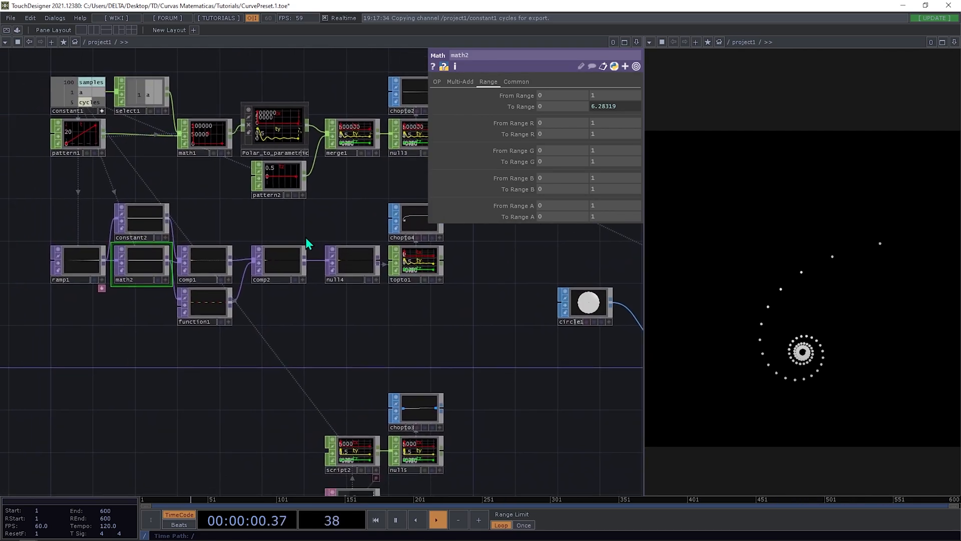
Open script2_callbacks for editing in Visual Studio Code.
scroll(331, 352, "up", 5)
left_click(332, 351)
left_click(332, 404)
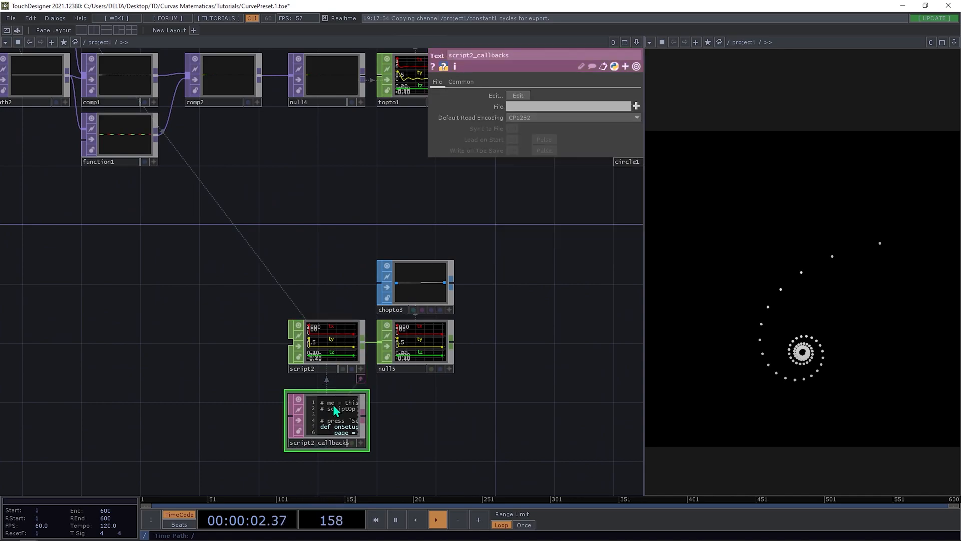
key("ctrl+e")
In onSetupParameters, duplicate the A parameter line and turn the copy into p = page.appendFloat('Cycles', label='Cycles').
left_click(226, 101)
left_click_drag(198, 110, 70, 108)
key("ctrl+c")
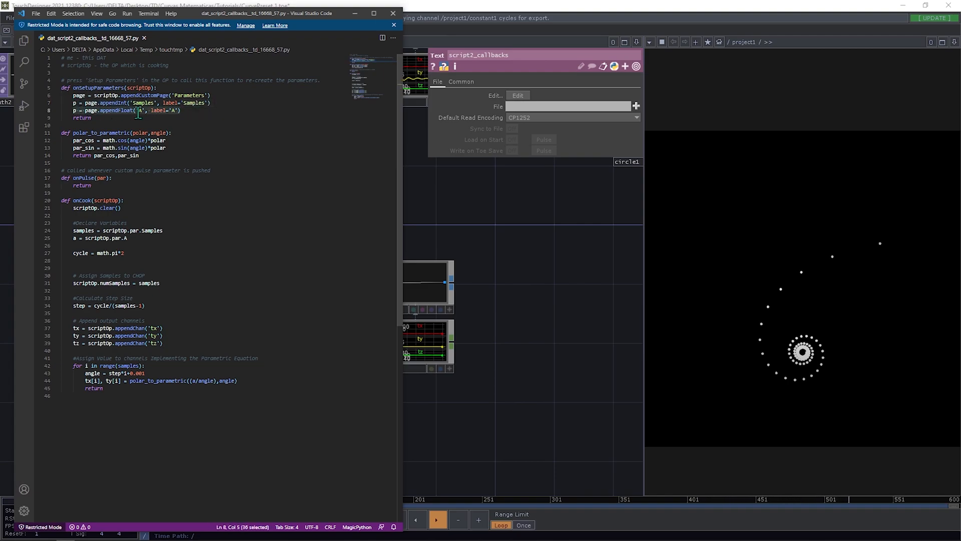
left_click(203, 111)
key("Return")
key("ctrl+v")
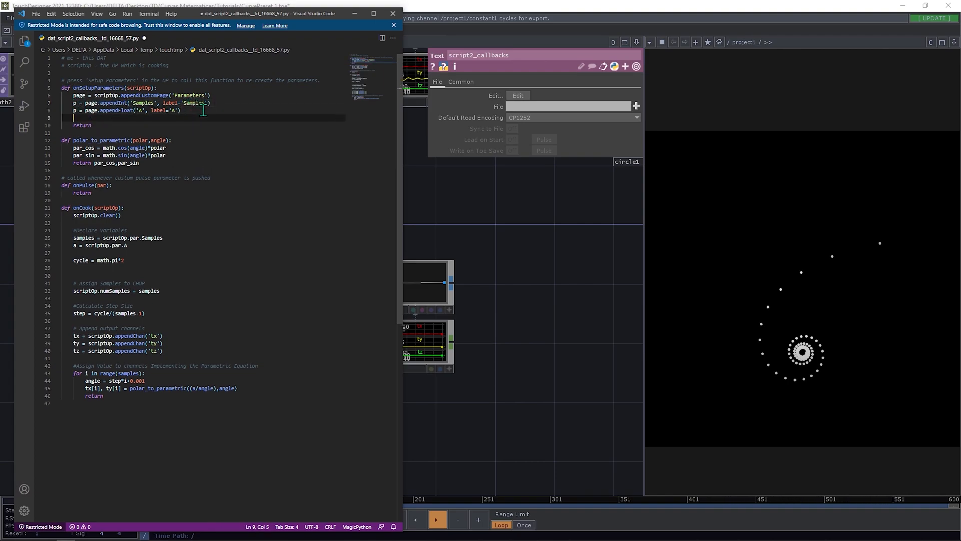
key("BackSpace")
type("Cycles', label='A')")
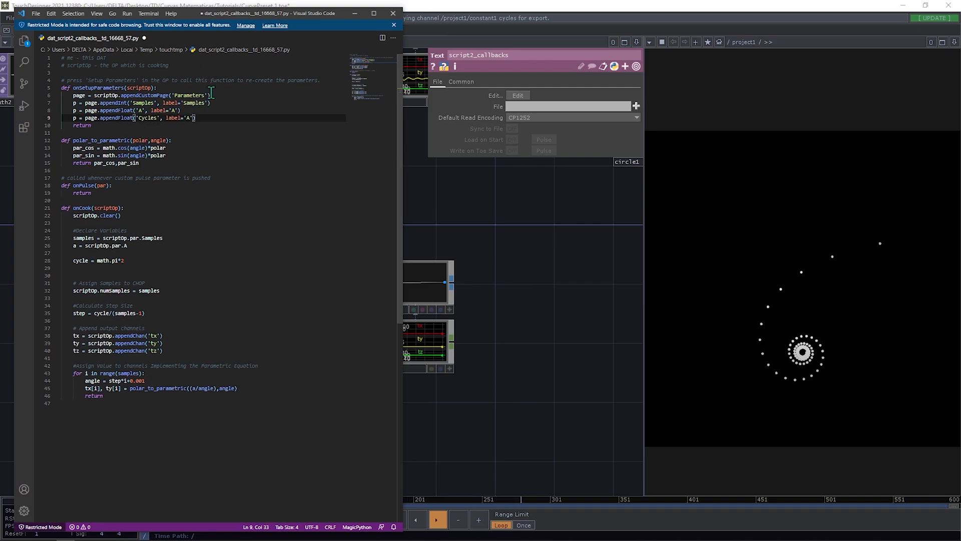
key("shift+Left")
type("C")
In onCook, declare the variable cycles = scriptOp.par.Cycles below the a variable.
left_click(142, 245)
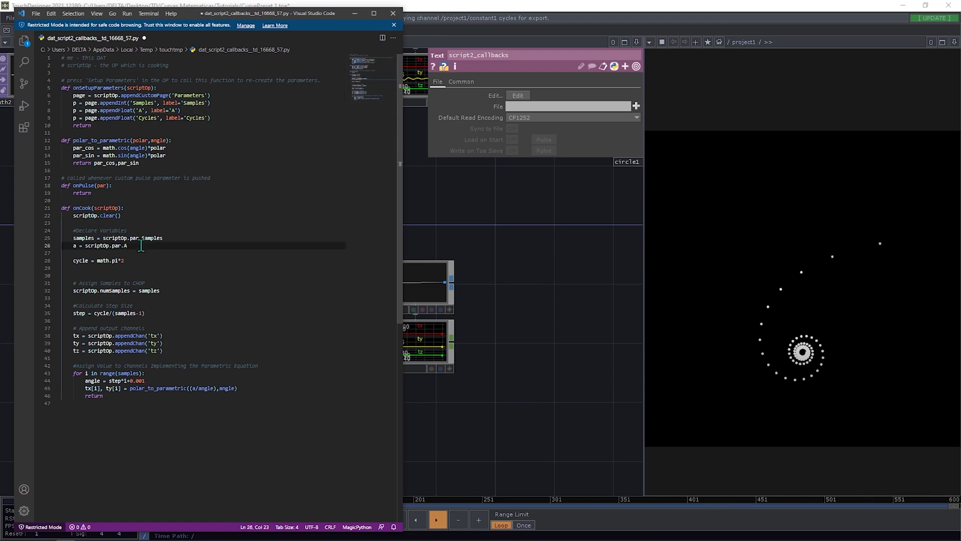
key("Return")
type("cycles ")
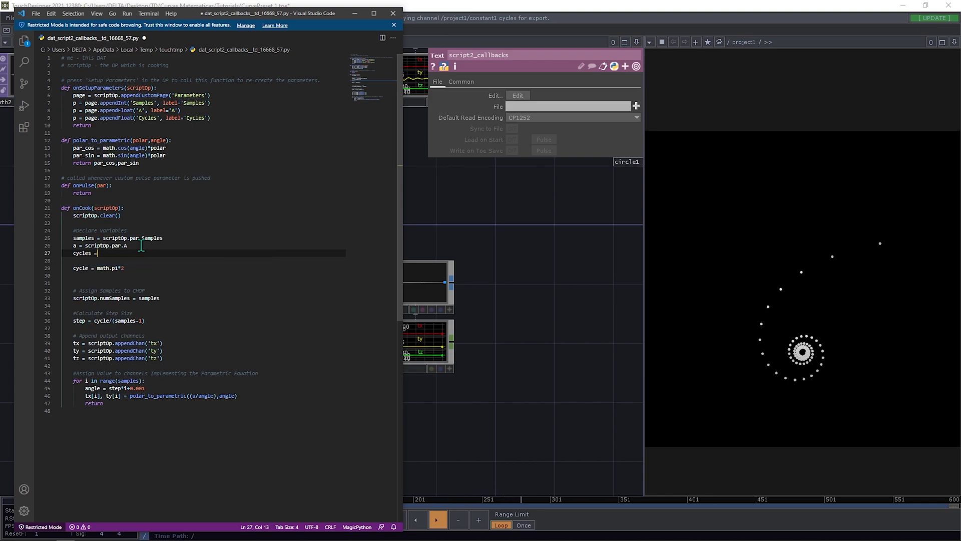
type("= scriptOp.par.c")
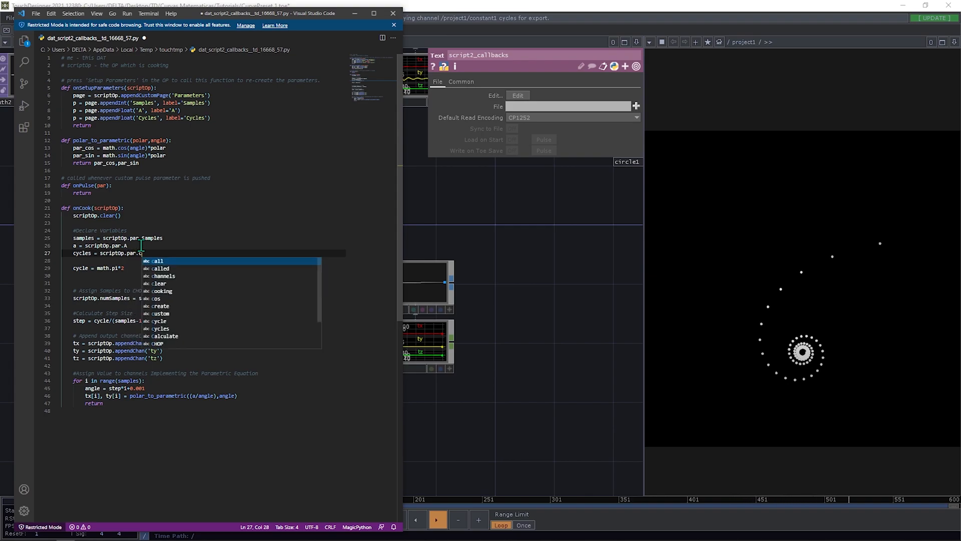
type("ycles")
Extend the cycle expression to math.pi*2*cycles and save the script.
left_click(146, 270)
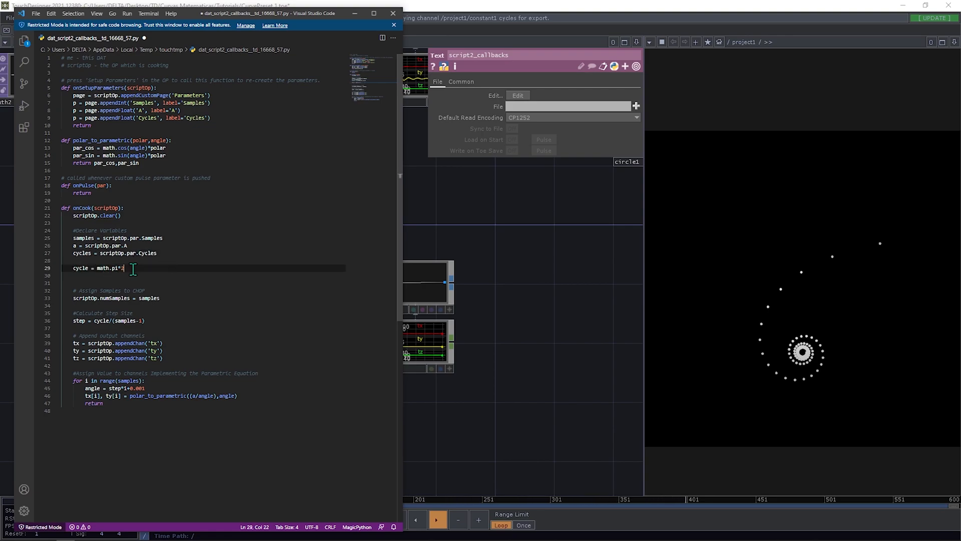
type("*cy")
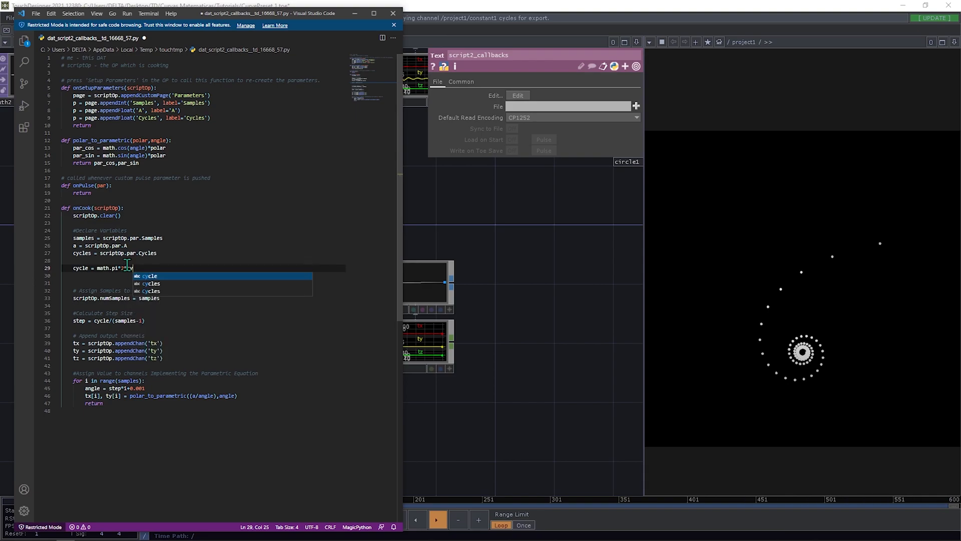
key("Down")
key("Return")
key("ctrl+s")
Rerun the parameter setup of script2 in TouchDesigner and set its new Cycles parameter to 5.
left_click_drag(487, 305, 544, 290)
scroll(431, 299, "down", 2)
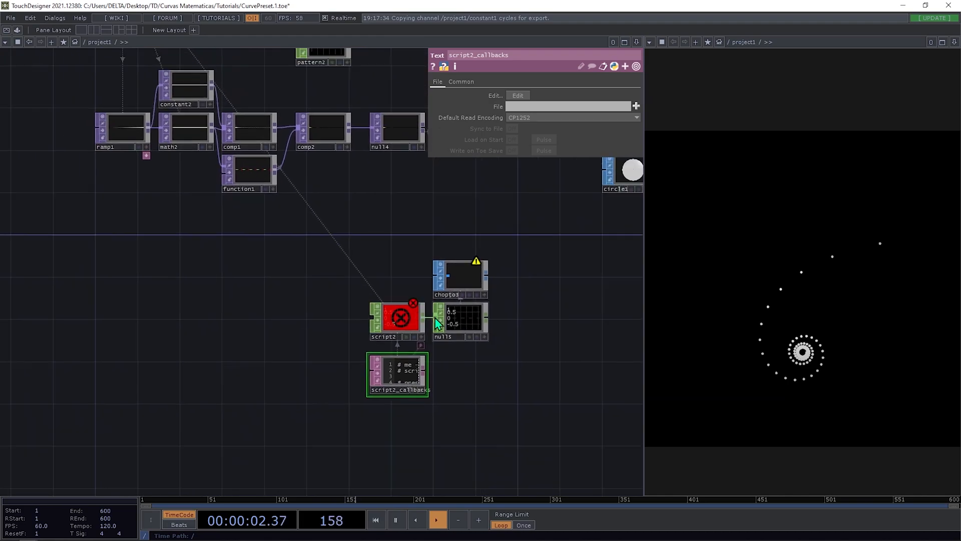
left_click(400, 316)
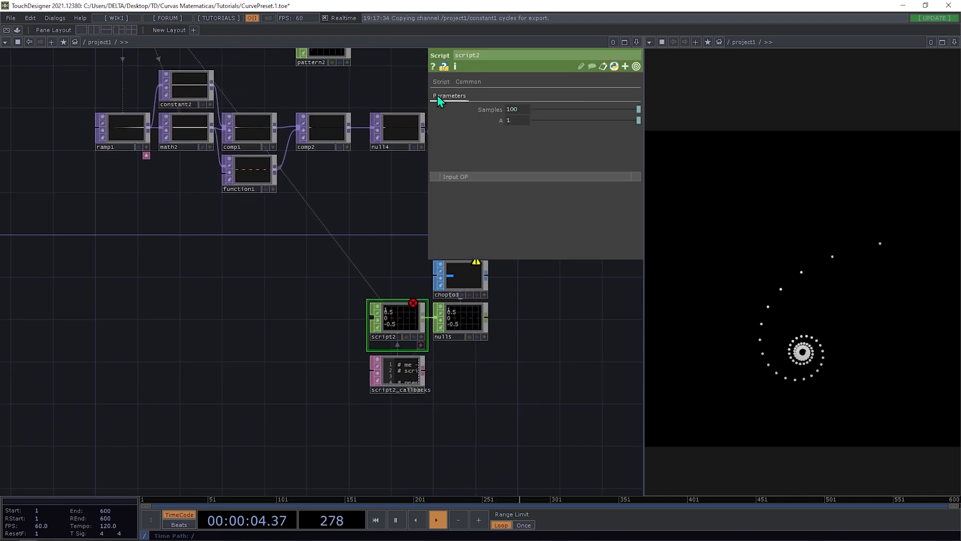
left_click(441, 82)
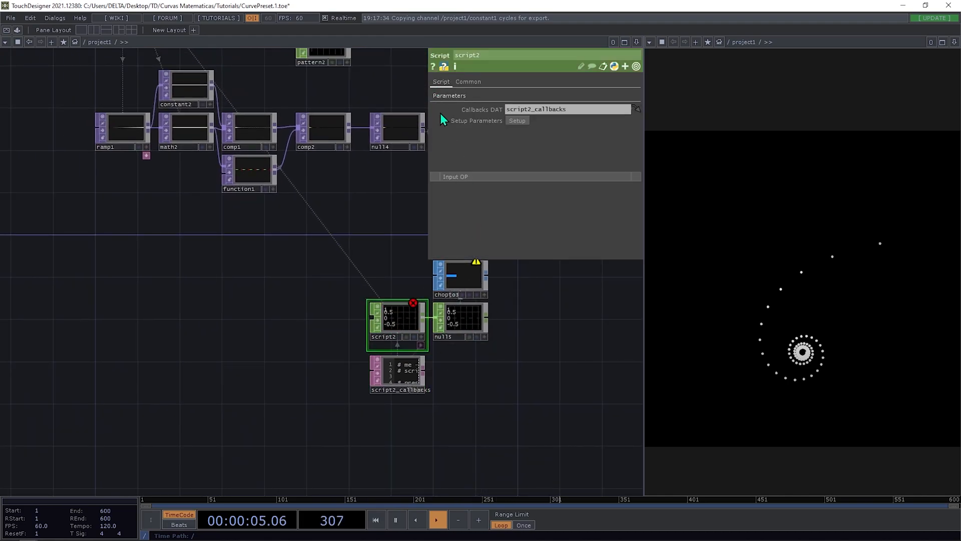
left_click(521, 121)
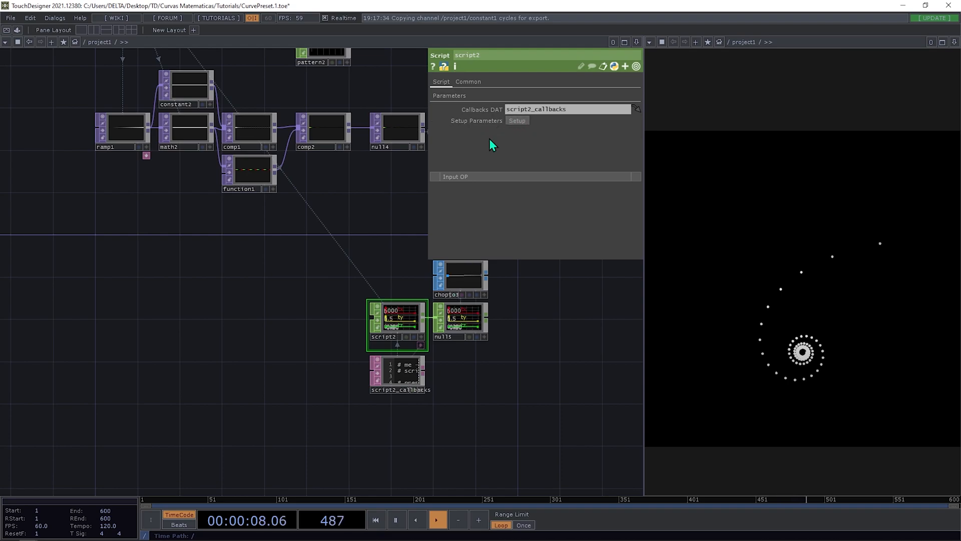
left_click(449, 94)
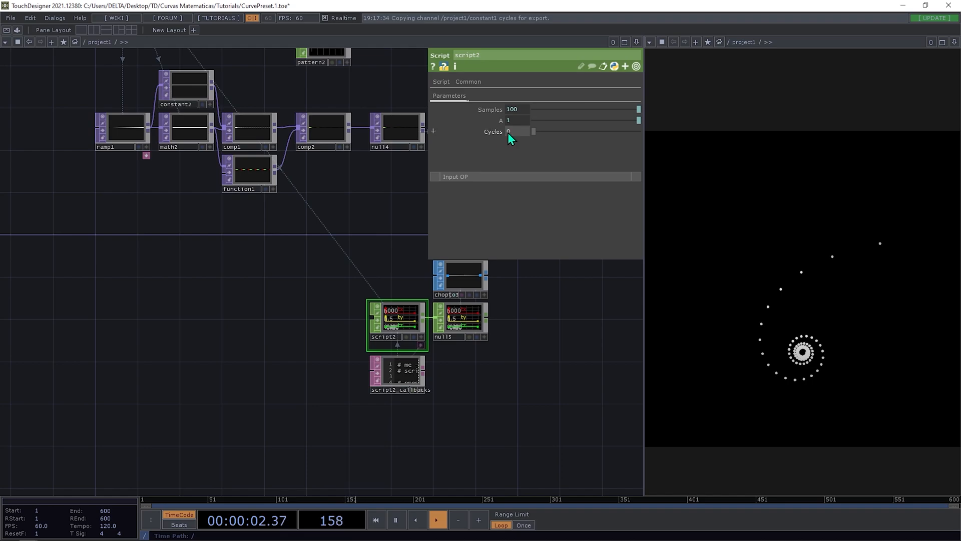
left_click_drag(330, 264, 239, 417)
left_click_drag(43, 123, 518, 132)
Examine the code in script2_callbacks and the channels in script2 and null5.
left_click_drag(407, 400, 416, 314)
middle_click_drag(371, 324, 620, 350)
left_click_drag(628, 313, 483, 145)
middle_click_drag(508, 278, 397, 324)
middle_click_drag(210, 378, 234, 337)
left_click_drag(493, 345, 498, 235)
middle_click_drag(200, 416, 208, 403)
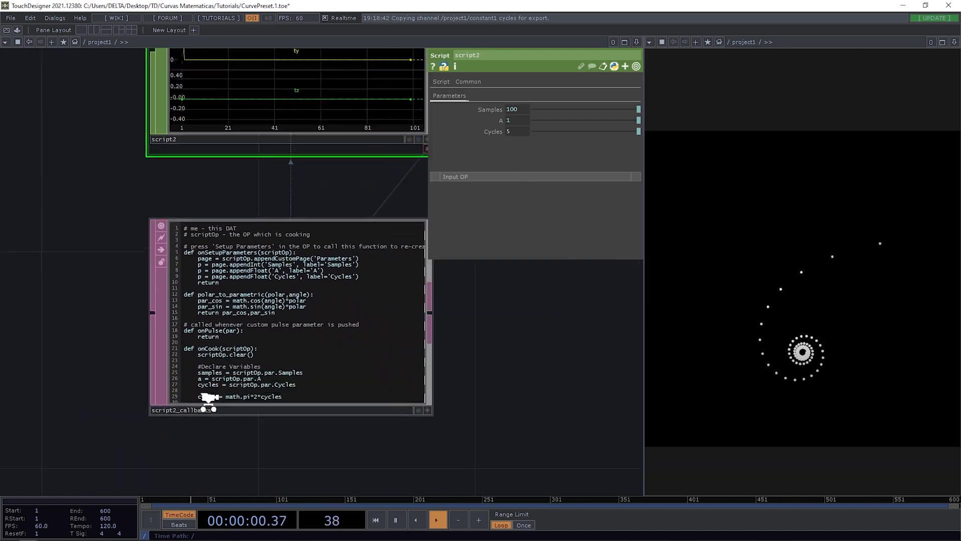
scroll(209, 401, "up", 3)
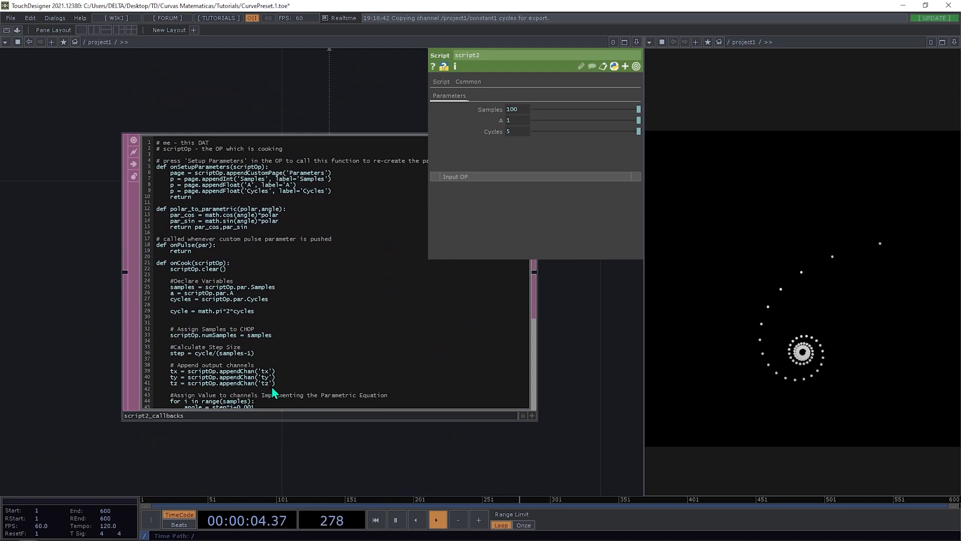
scroll(217, 415, "up", 3)
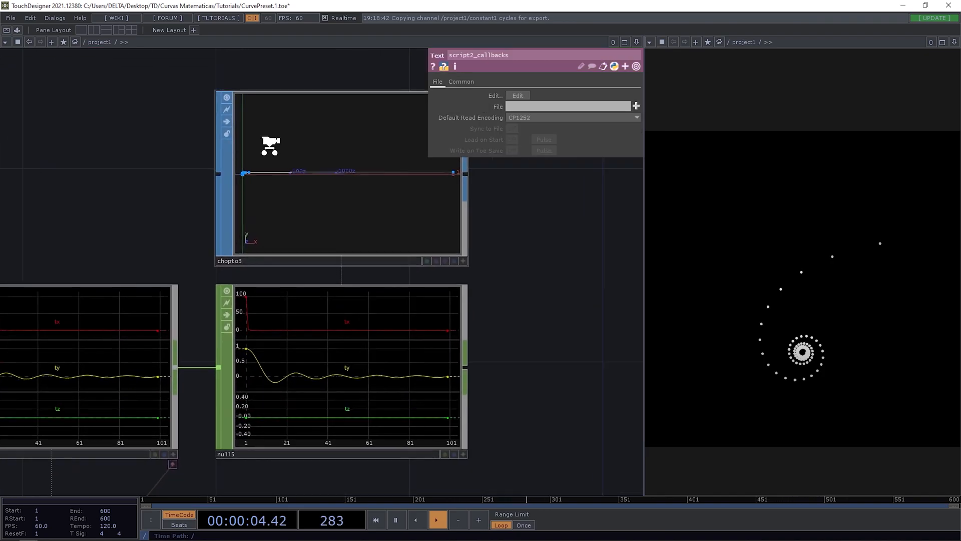
middle_click_drag(270, 146, 147, 273)
left_click_drag(141, 273, 191, 214)
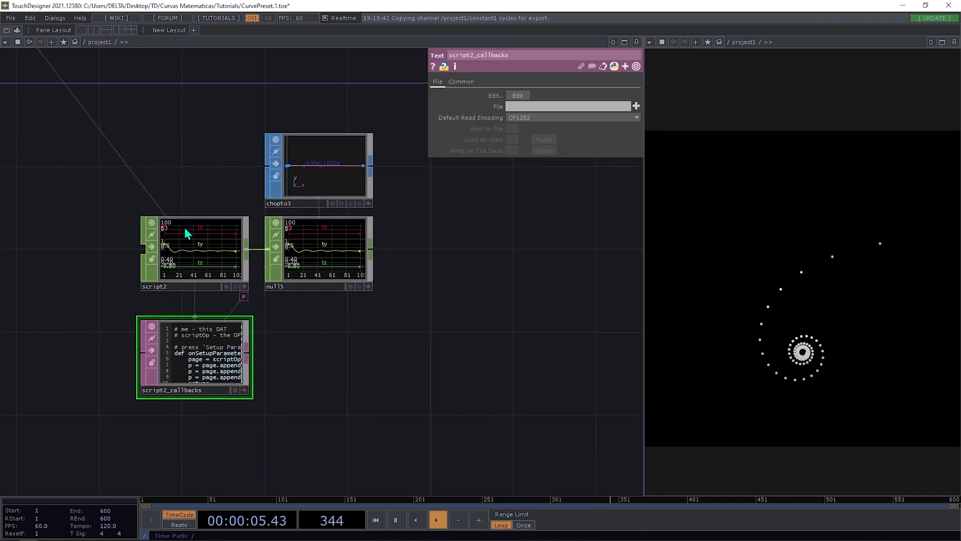
scroll(168, 336, "up", 4)
left_click_drag(54, 328, 61, 184)
scroll(75, 311, "up", 5)
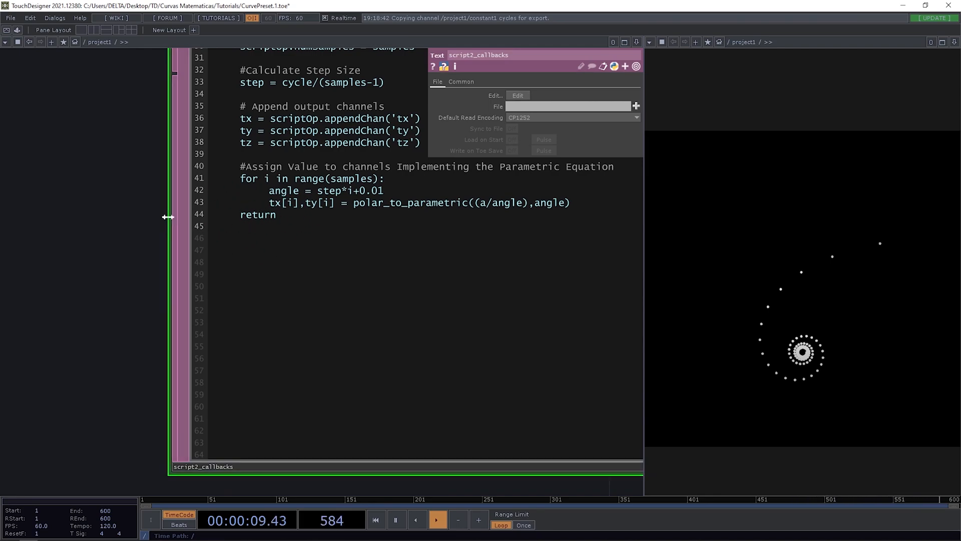
Inspect the Script version's curve in the chopto3 viewer from several angles and reset its view.
scroll(205, 206, "down", 6)
left_click_drag(370, 210, 306, 302)
scroll(291, 306, "down", 5)
scroll(278, 198, "up", 5)
scroll(145, 247, "down", 4)
scroll(161, 200, "up", 6)
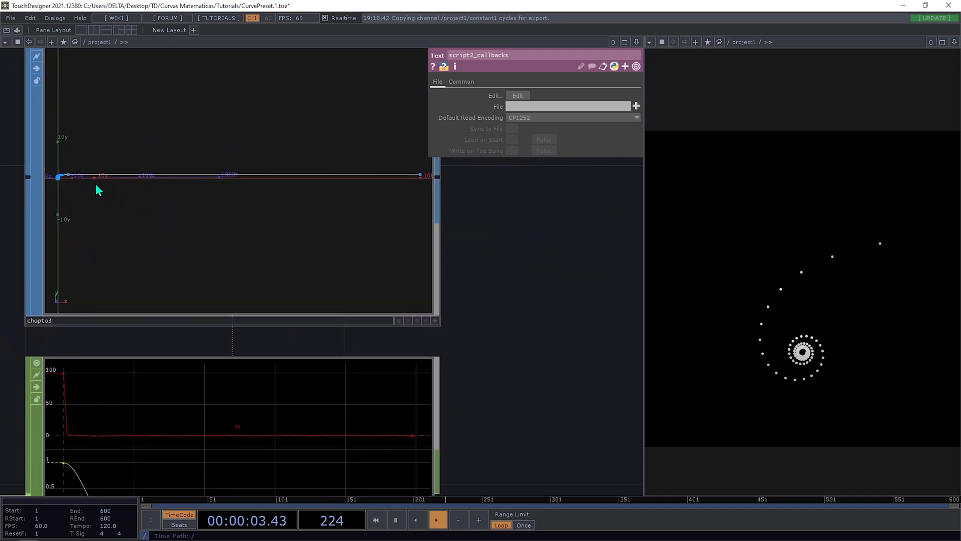
left_click_drag(308, 251, 151, 124)
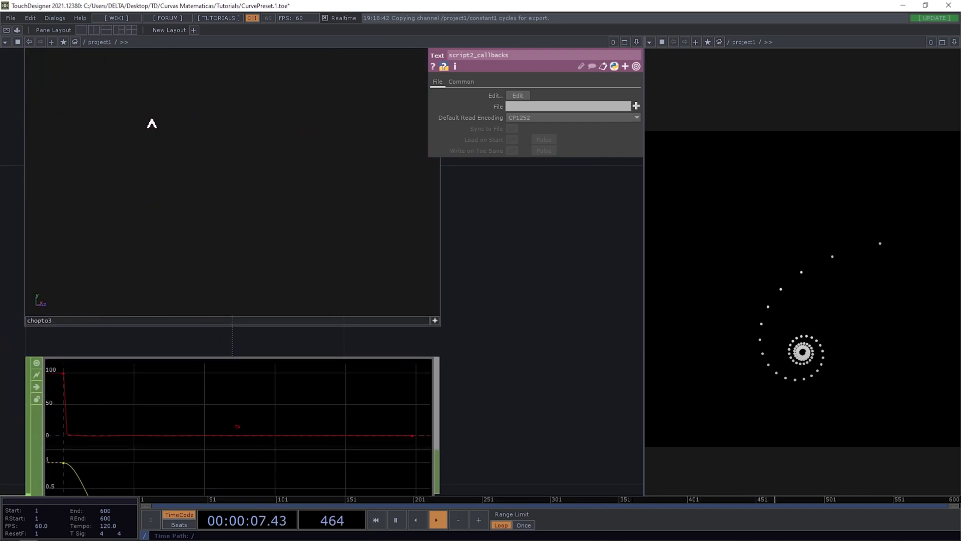
mouse_move(267, 149)
left_mouse_down()
mouse_move(324, 165)
mouse_move(267, 160)
left_mouse_up()
left_click_drag(197, 154, 331, 140)
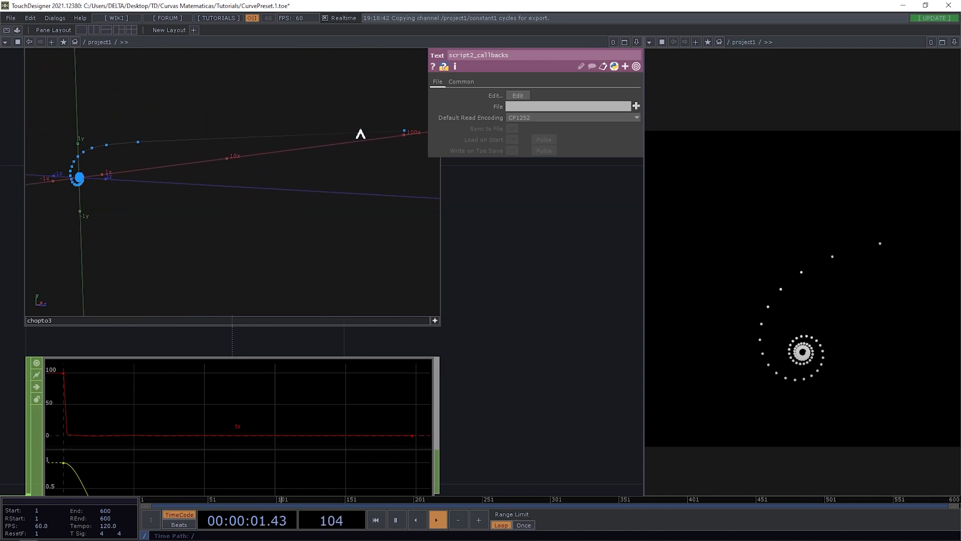
left_click_drag(107, 172, 221, 91)
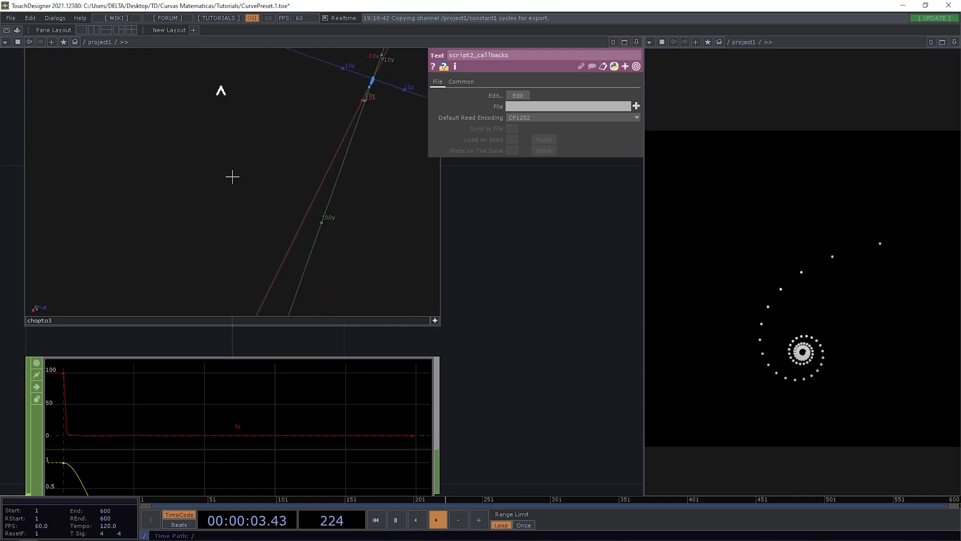
key("h")
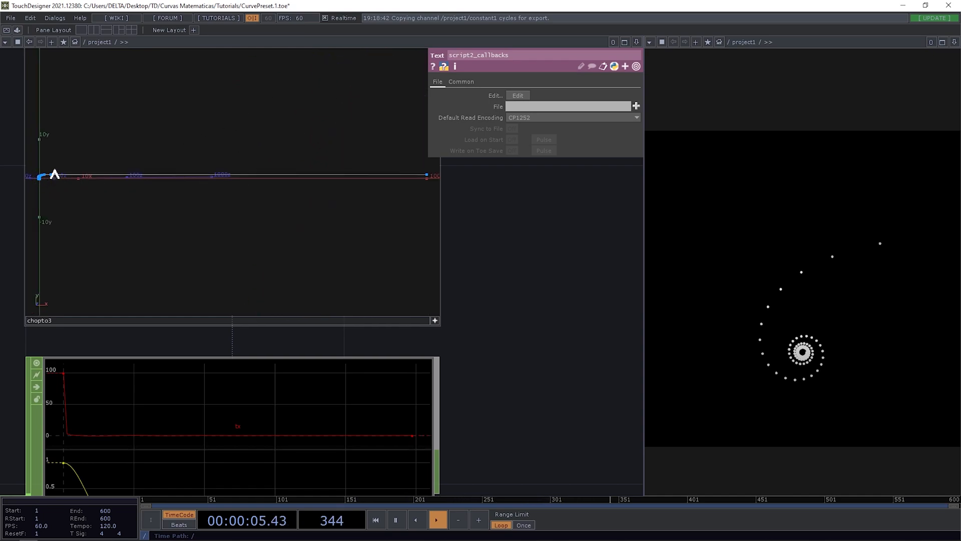
left_click_drag(179, 242, 220, 293)
scroll(527, 320, "down", 4)
left_click_drag(381, 328, 461, 117)
left_click_drag(268, 241, 96, 244)
scroll(40, 245, "down", 5)
left_click_drag(361, 270, 358, 337)
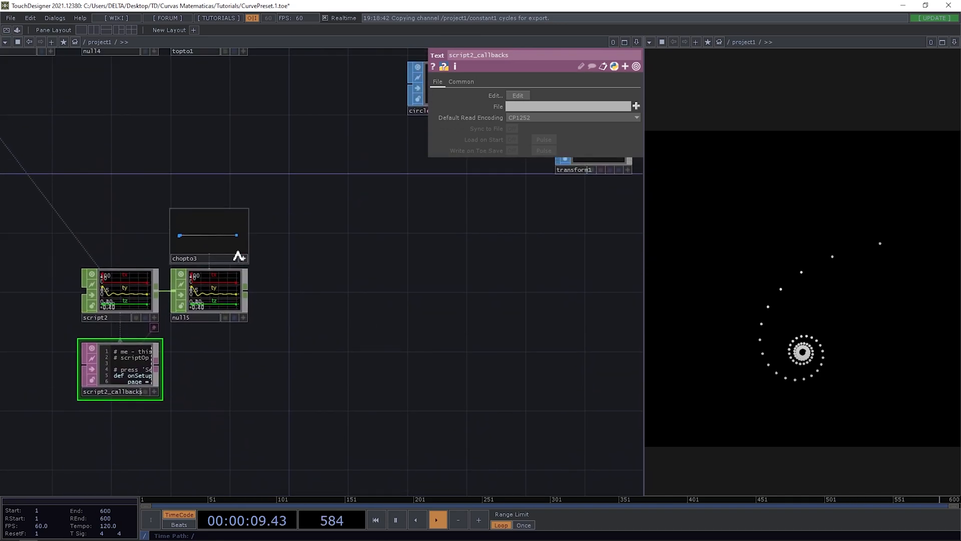
Look over the whole network, from the three spiral versions to the render chain.
left_click_drag(366, 201, 315, 266)
scroll(238, 213, "up", 3)
scroll(225, 228, "down", 2)
left_click_drag(220, 200, 200, 255)
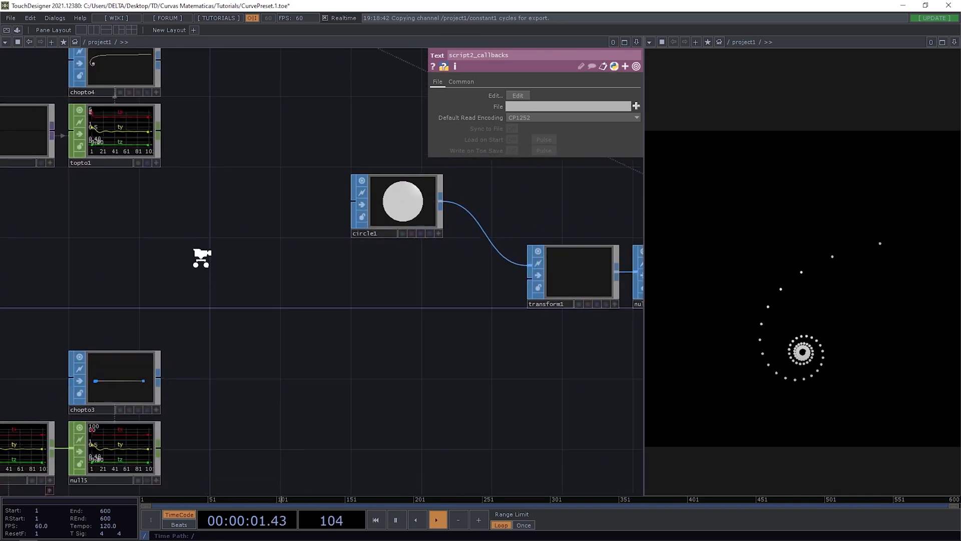
scroll(199, 258, "down", 3)
mouse_move(327, 230)
left_mouse_down()
mouse_move(336, 226)
mouse_move(314, 225)
mouse_move(323, 235)
left_mouse_up()
left_click_drag(325, 304, 272, 300)
scroll(185, 270, "down", 5)
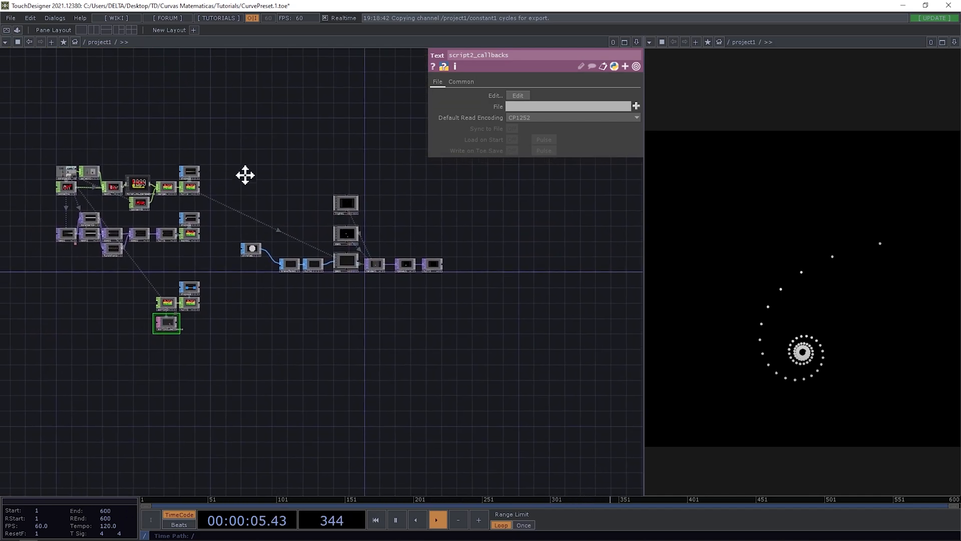
Animate the Phase of pattern1 with the expression absTime.seconds*0.01.
left_click_drag(243, 170, 257, 198)
scroll(261, 221, "up", 4)
left_click_drag(331, 254, 522, 272)
left_click(102, 227)
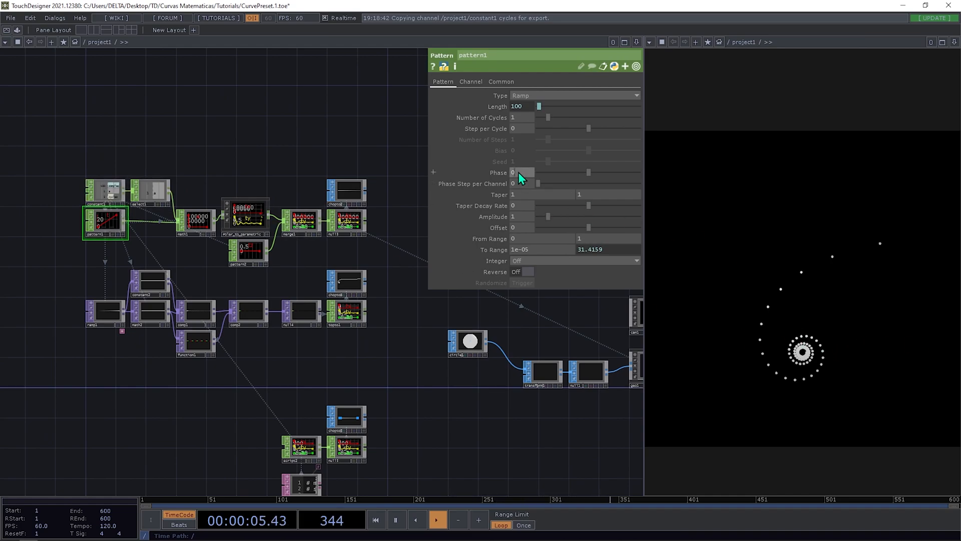
key("Return")
left_click(479, 171)
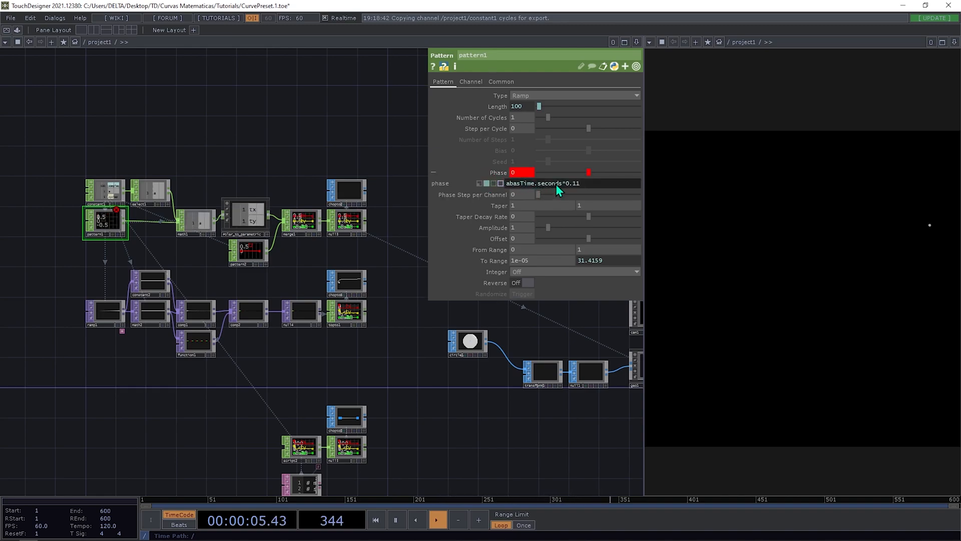
left_click(515, 186)
key("BackSpace")
key("Return")
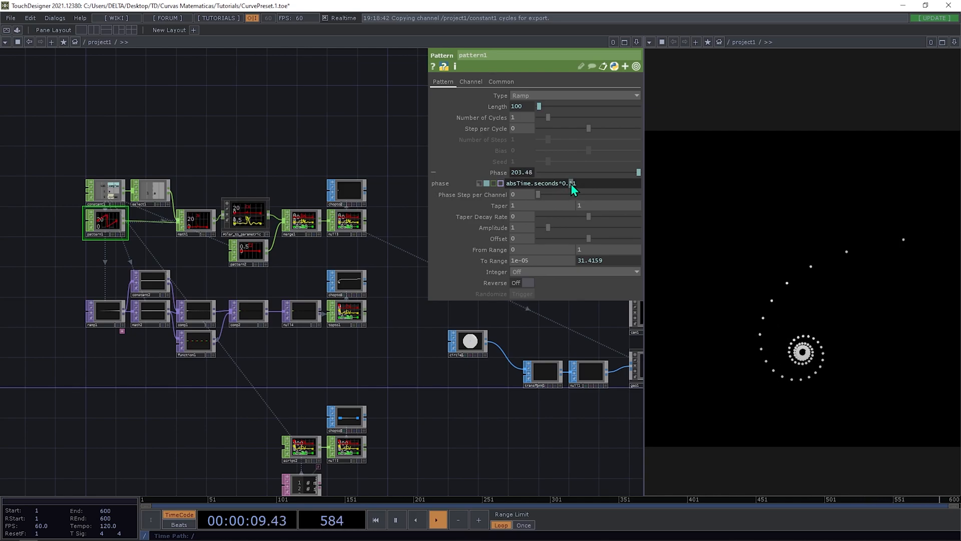
type("0")
key("Return")
Set the a channel of constant1 to 3.
left_click_drag(362, 119, 244, 102)
scroll(218, 158, "down", 5)
left_click_drag(393, 304, 364, 352)
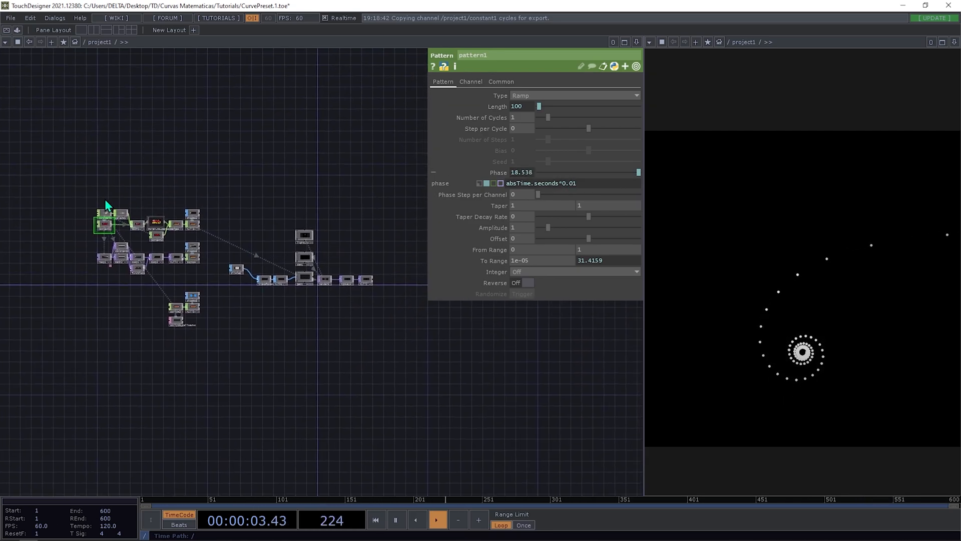
scroll(154, 194, "up", 2)
left_click(104, 213)
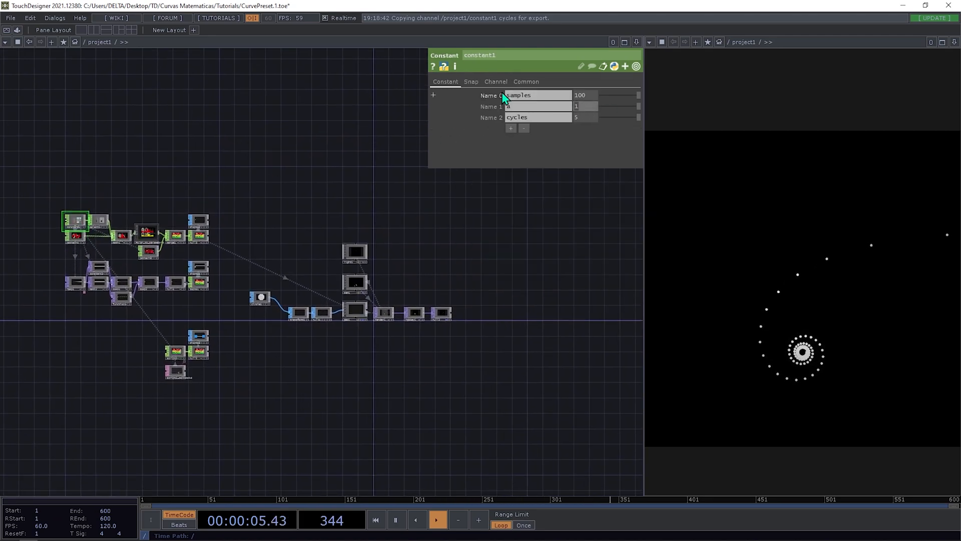
type("3")
key("Return")
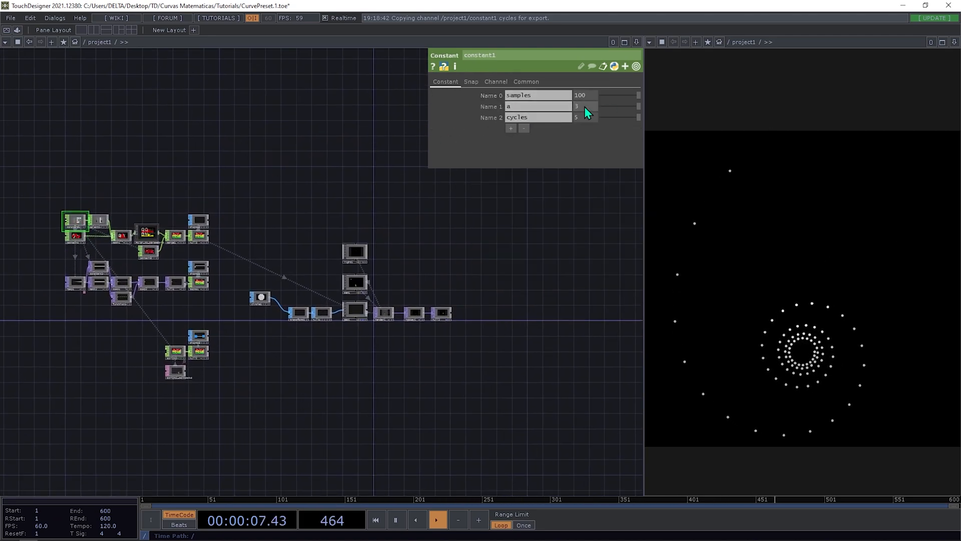
Set the Y translate of cam1 to 0.
scroll(329, 250, "up", 4)
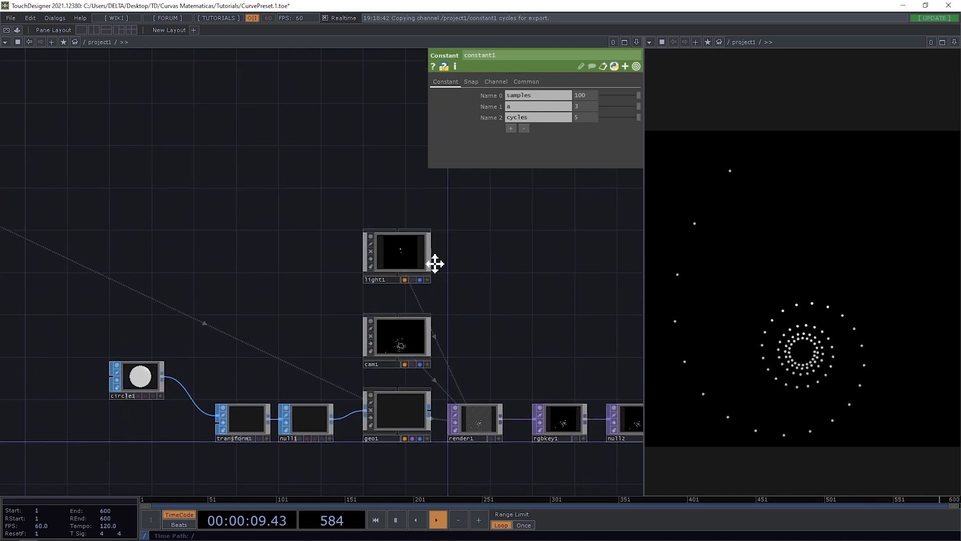
left_click_drag(457, 281, 365, 208)
left_click(311, 271)
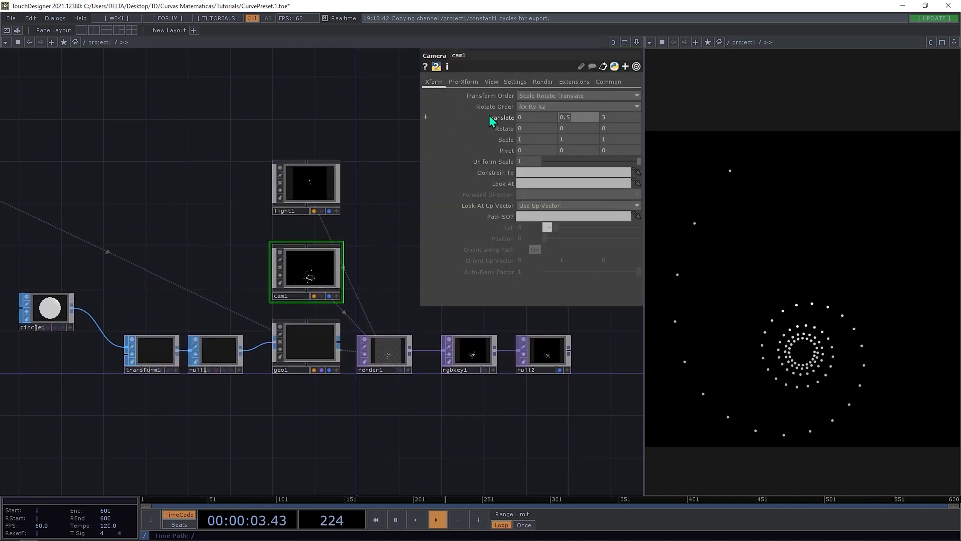
type("0")
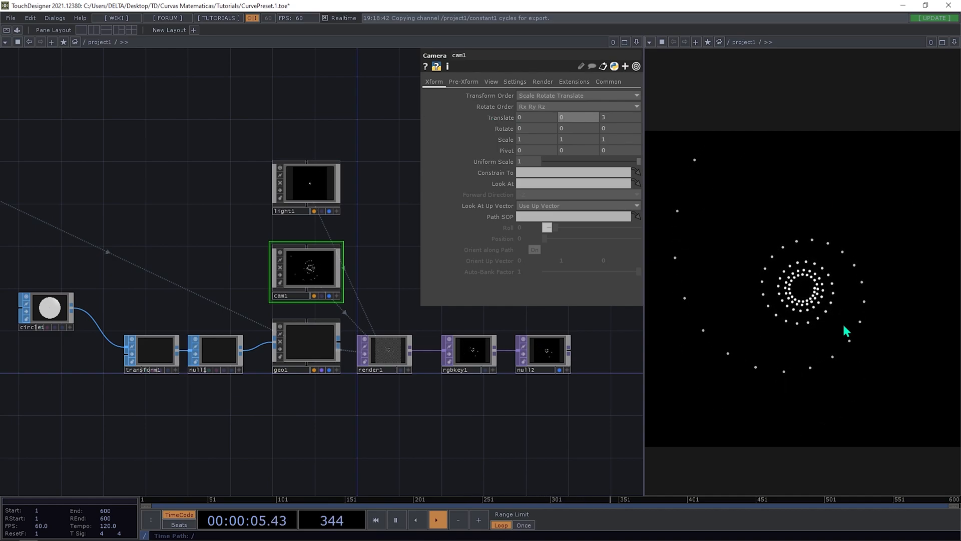
left_click_drag(369, 399, 343, 388)
left_click_drag(204, 279, 235, 319)
key("Tab")
type("noi")
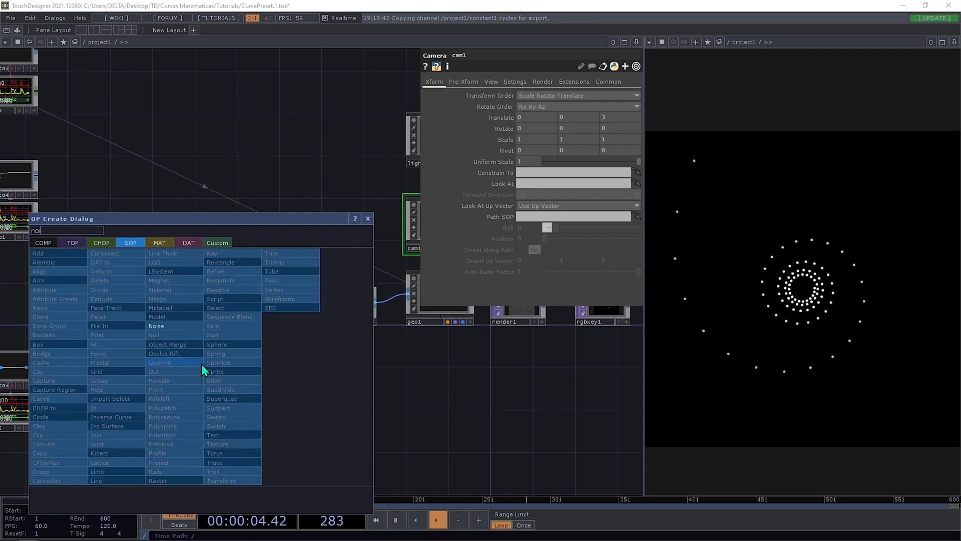
left_click(368, 218)
scroll(209, 368, "down", 3)
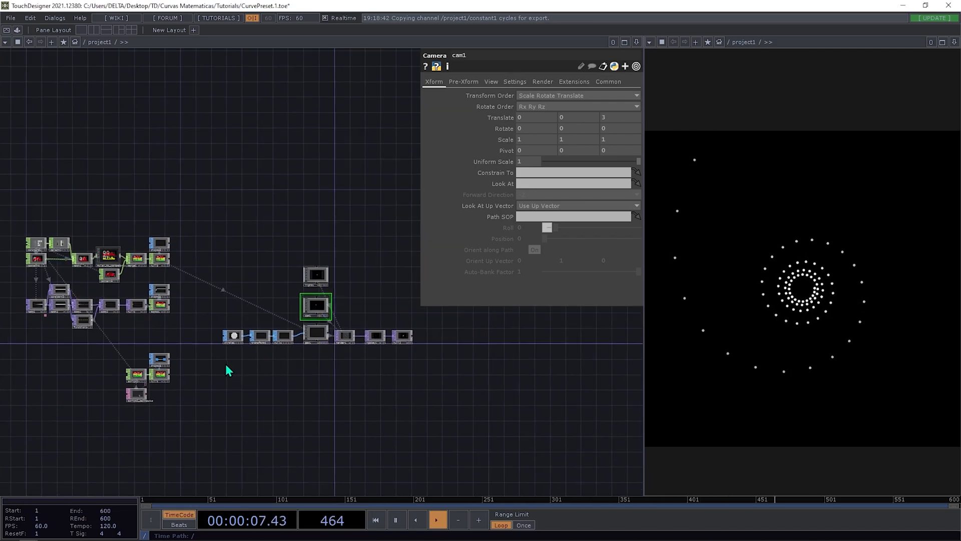
Add a Select TOP below the circle chain and make it reference ramp1.
scroll(236, 368, "up", 3)
key("Tab")
type("se")
left_click(126, 238)
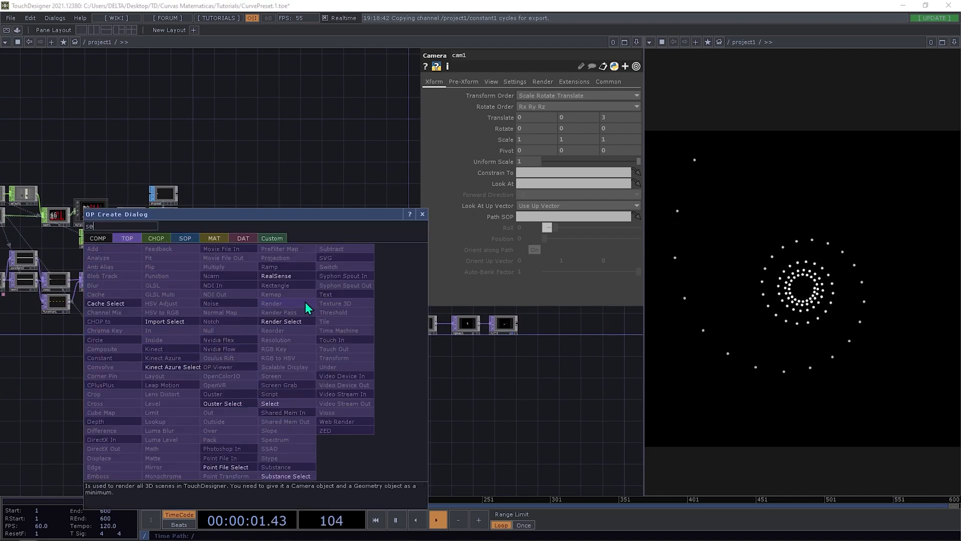
left_click(285, 404)
left_click(287, 383)
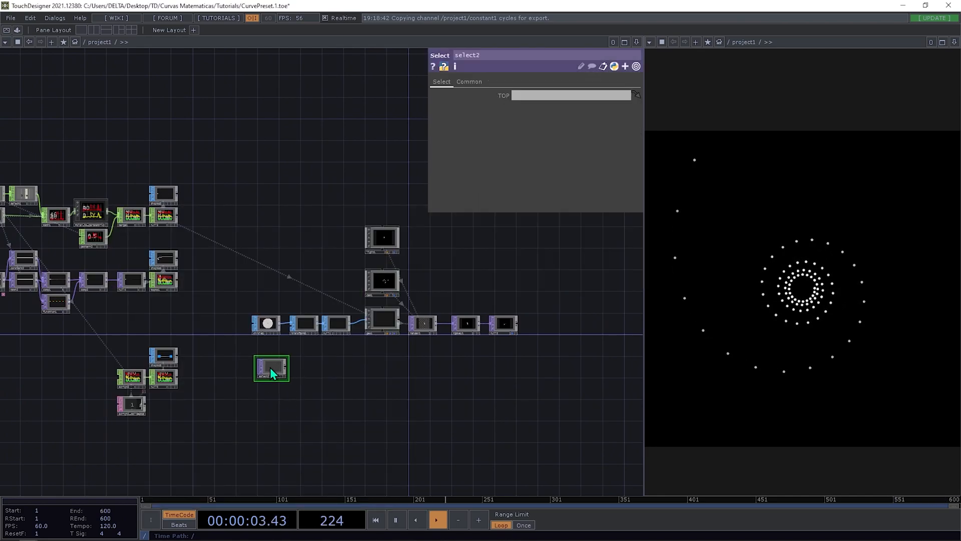
left_click_drag(288, 385, 311, 384)
left_click_drag(36, 284, 303, 369)
scroll(308, 367, "up", 1)
scroll(311, 374, "up", 2)
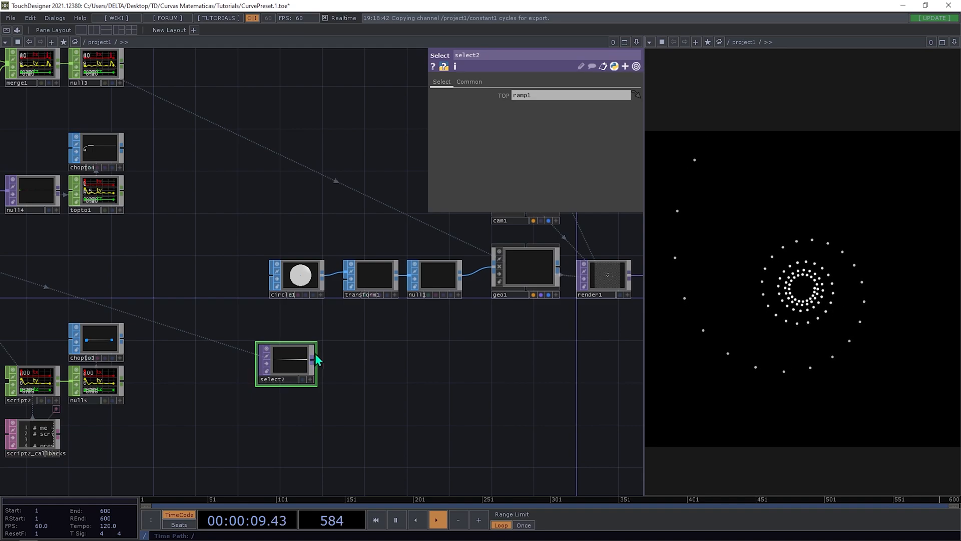
Append a Noise TOP to the output of select2.
right_click(313, 364)
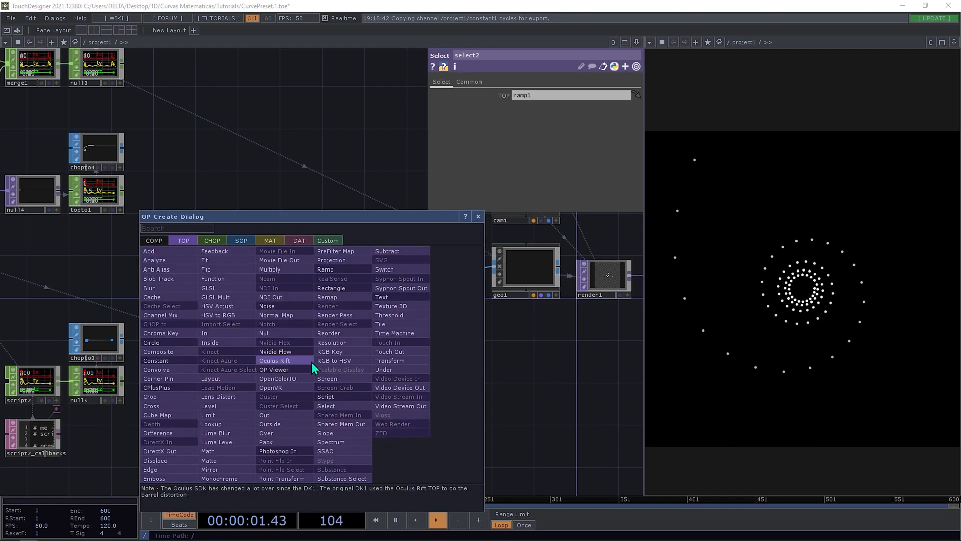
type("n")
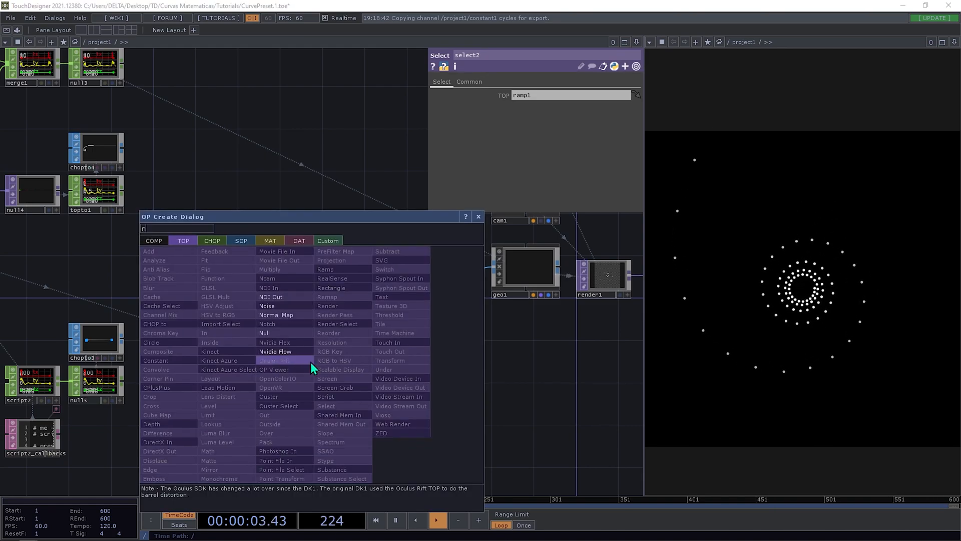
left_click(276, 306)
left_click(359, 359)
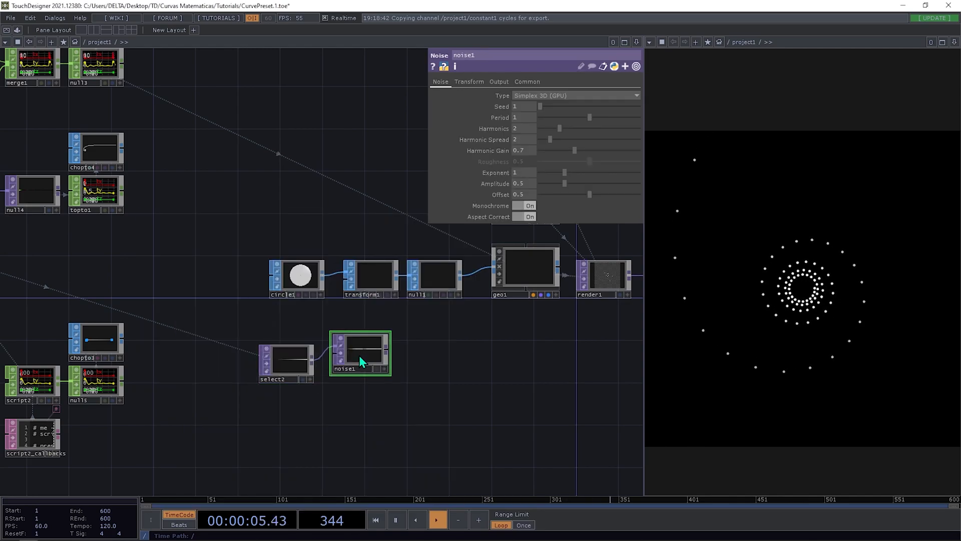
scroll(368, 353, "up", 5)
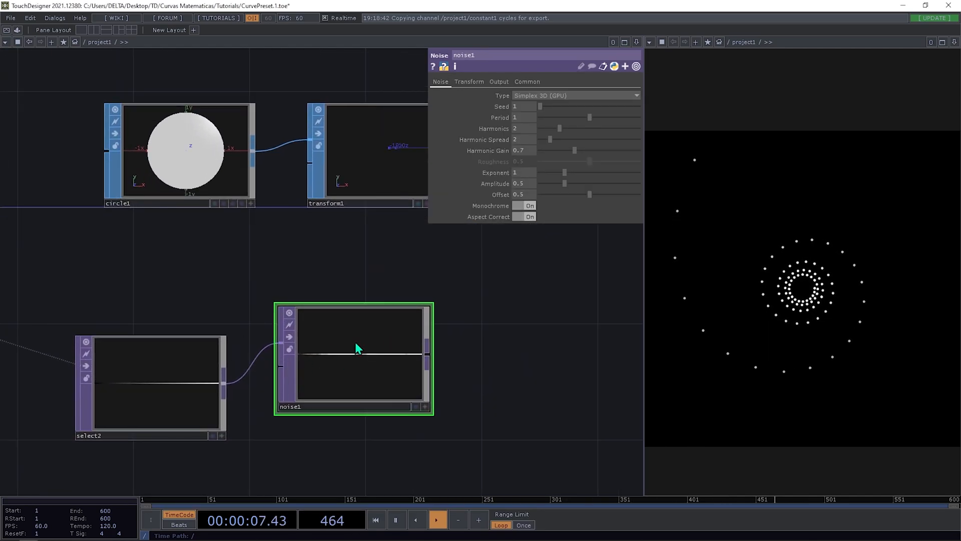
scroll(251, 365, "down", 3)
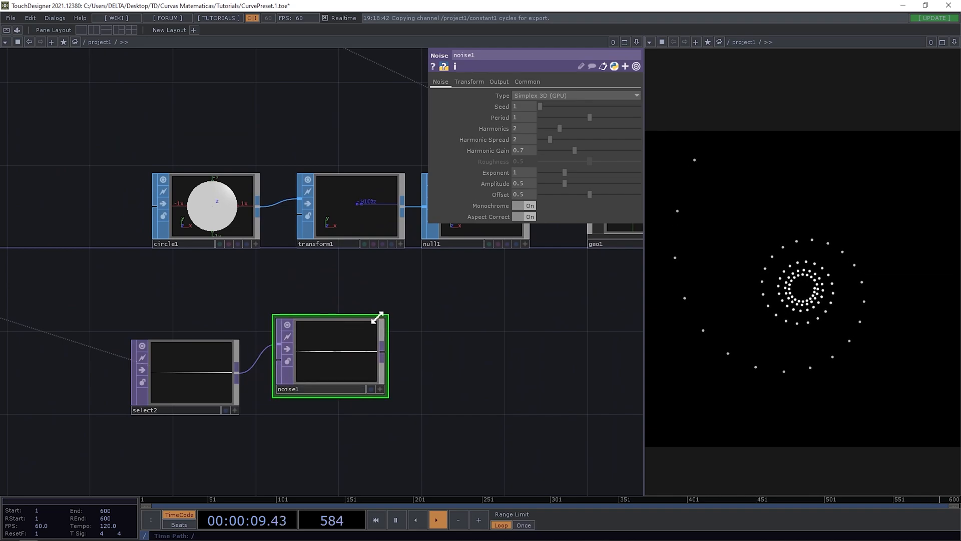
Set the pixel format of noise1 to 32-bit float (RGBA).
left_click(527, 82)
left_click(584, 208)
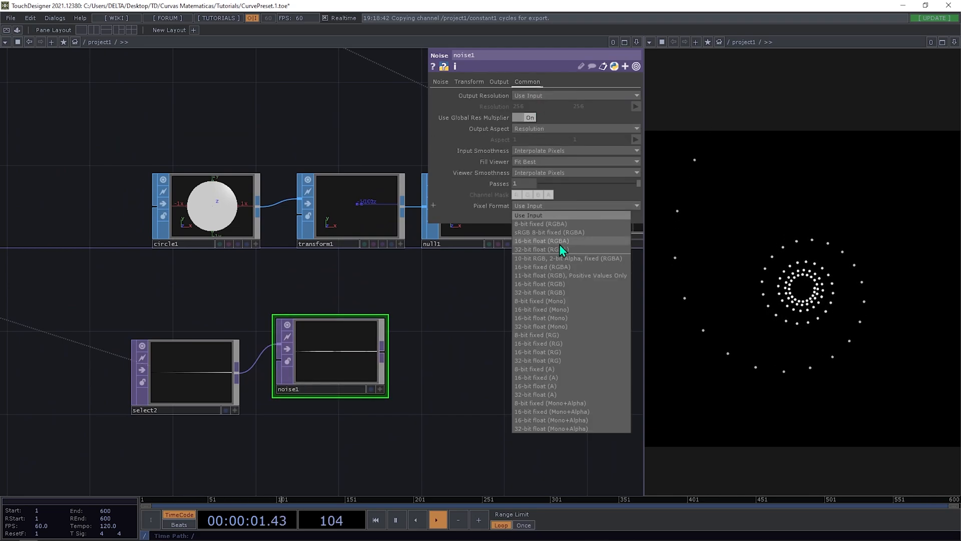
left_click(558, 248)
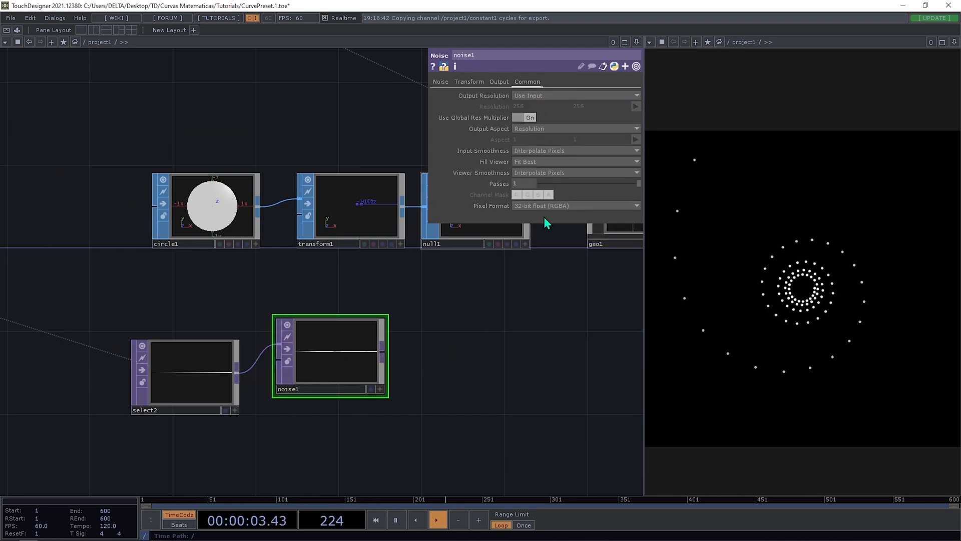
left_click(528, 206)
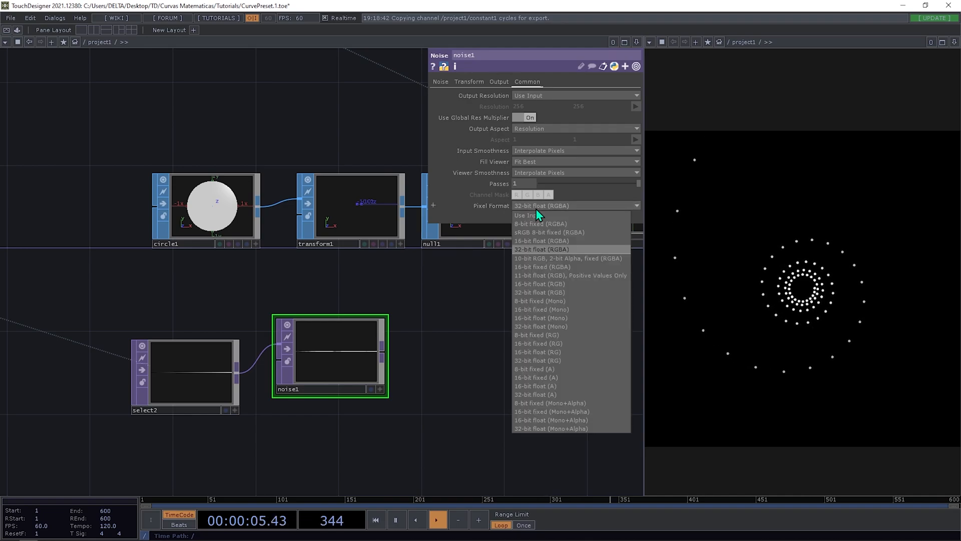
left_click_drag(478, 373, 363, 346)
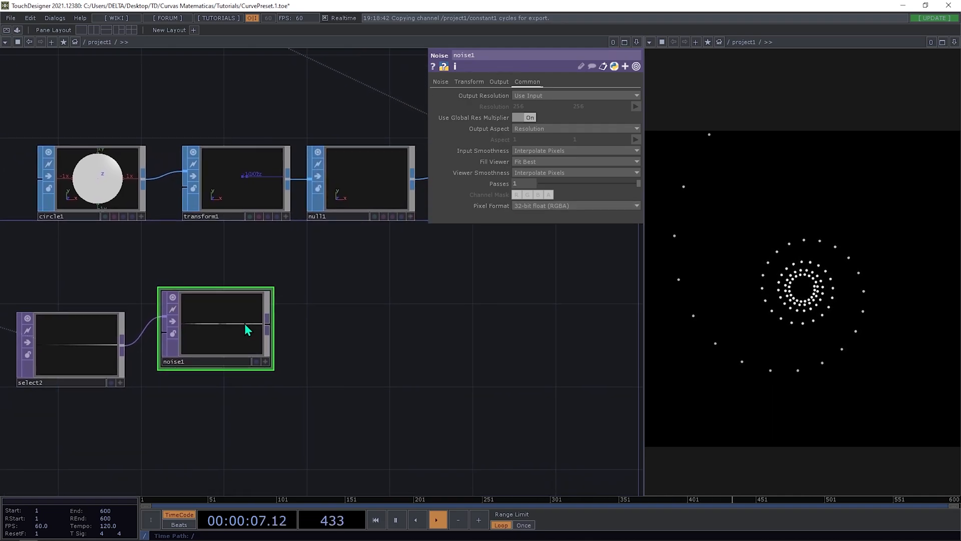
Append a Null TOP to noise1 and name it scale.
right_click(271, 329)
left_click(256, 307)
left_click(440, 328)
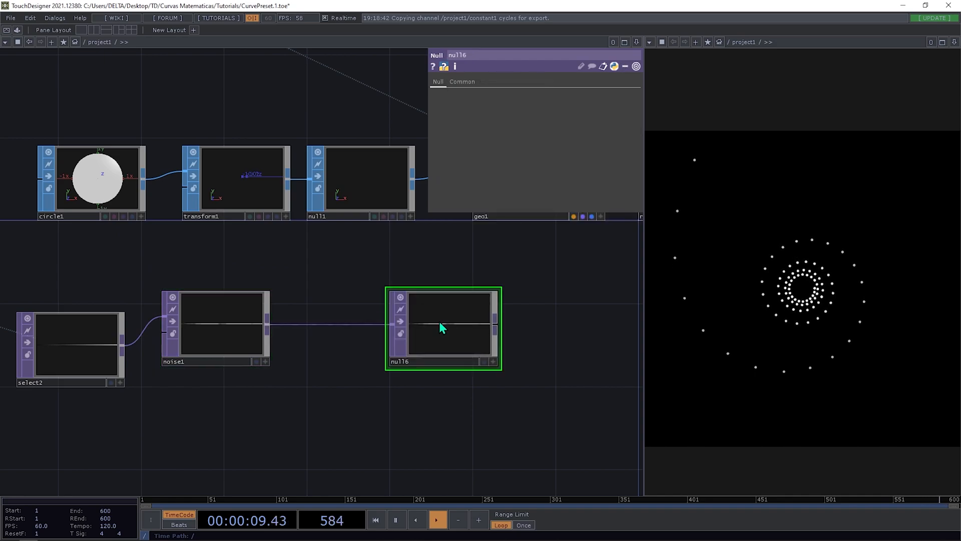
left_click(419, 361)
type("scale")
key("Return")
Duplicate noise1 and the scale null below the originals and rename the copied null as color.
right_click_drag(467, 399, 220, 326)
key("ctrl+c")
key("ctrl+v")
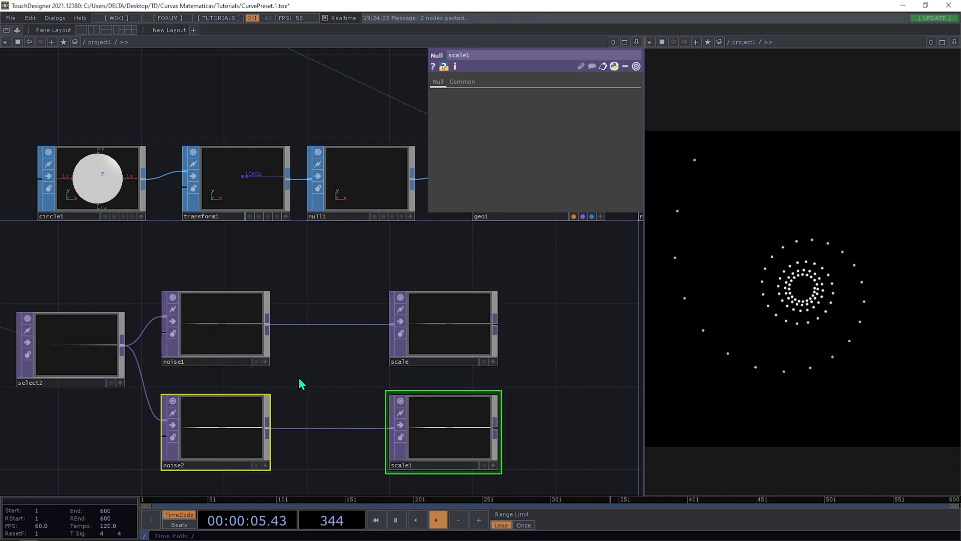
left_click_drag(301, 382, 305, 344)
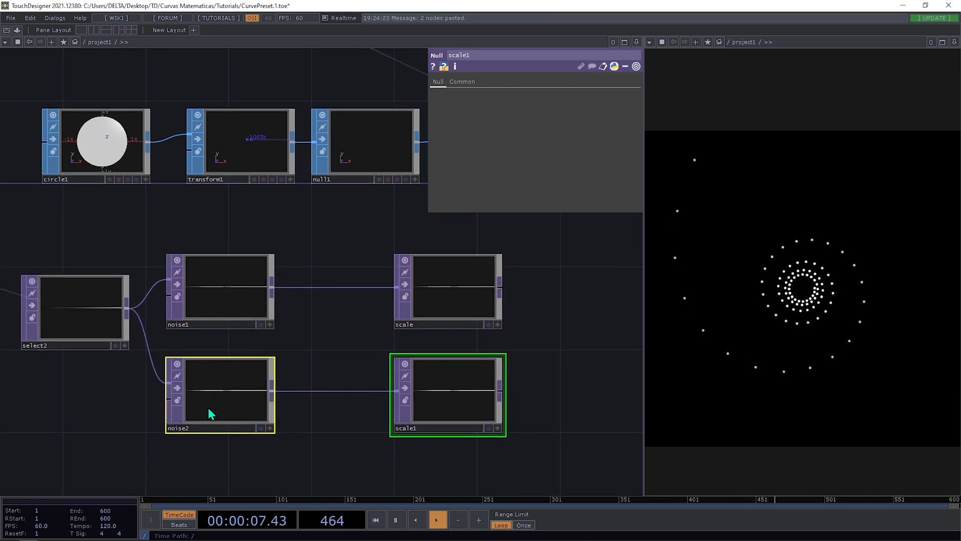
left_click(407, 428)
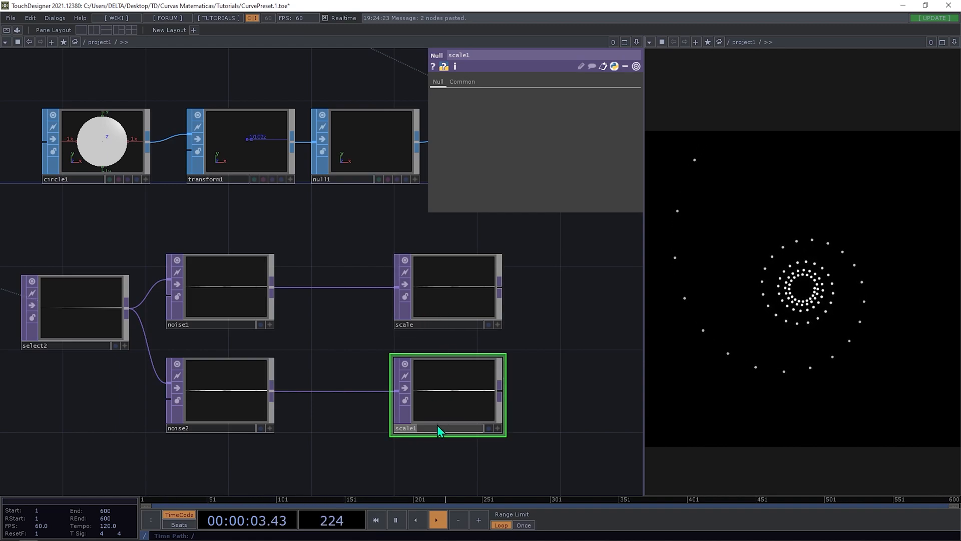
type("color")
key("Return")
Set the RGB output of both noise1 and noise2 to Noise.
left_click(236, 399)
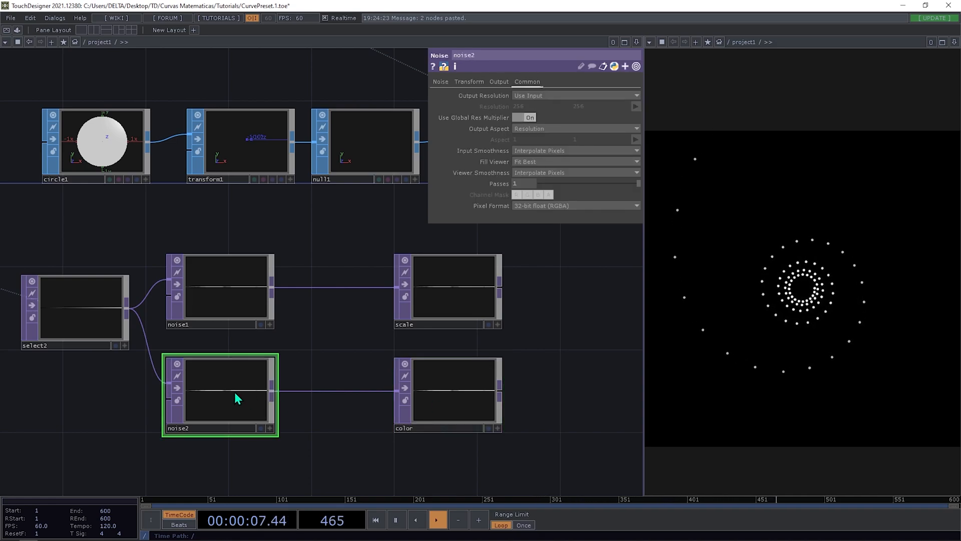
left_click_drag(248, 470, 177, 251)
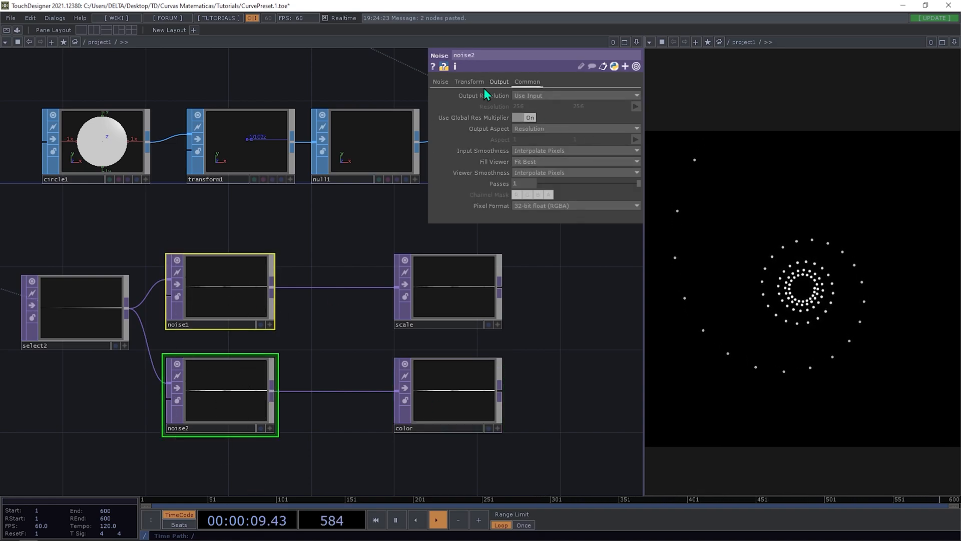
left_click(498, 82)
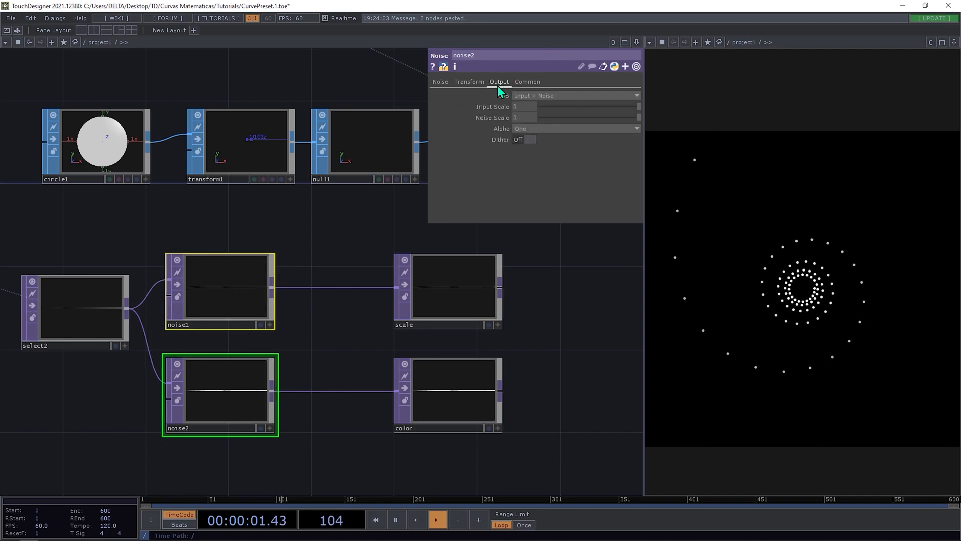
left_click(527, 95)
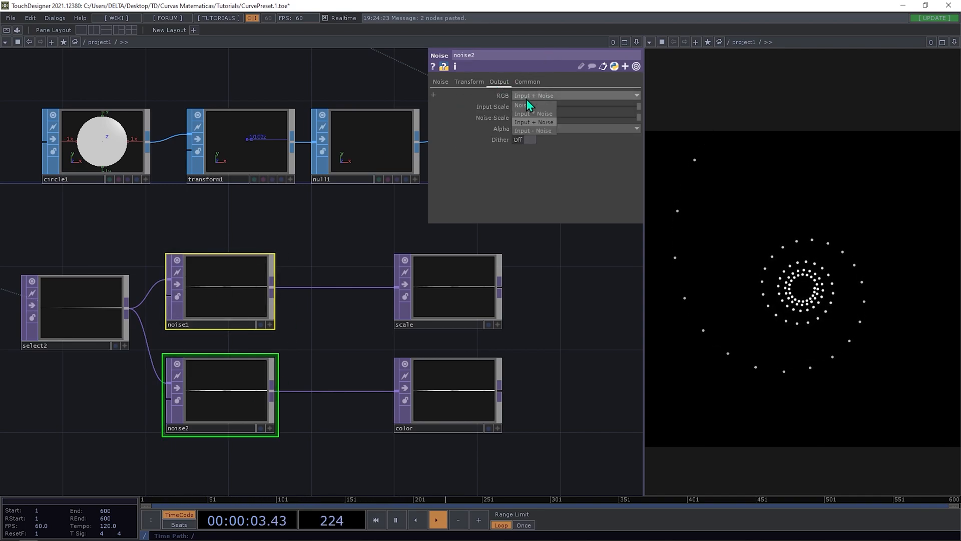
left_click(530, 106)
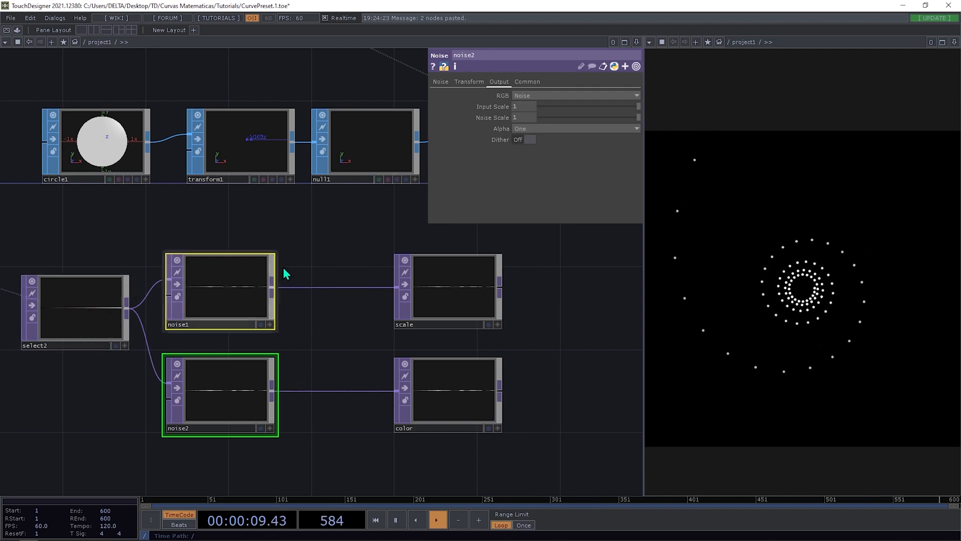
Set geo1's instance Scale OP to the scale null and map Scale X, Y and Z to r, g and b.
left_click(298, 258)
left_click(242, 295)
left_click_drag(246, 241, 174, 247)
middle_click_drag(174, 246, 268, 260)
left_click(251, 274)
left_click(291, 160)
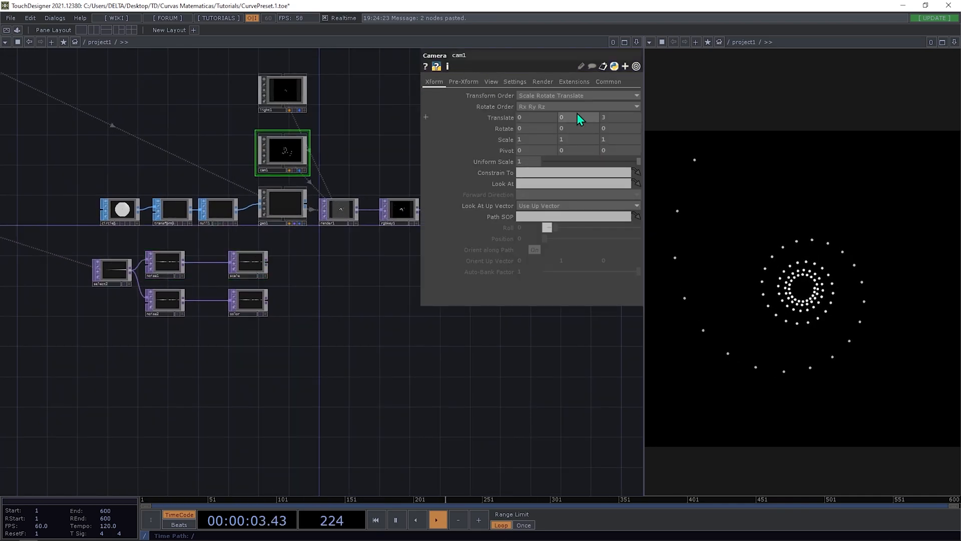
left_click(293, 215)
left_click(512, 82)
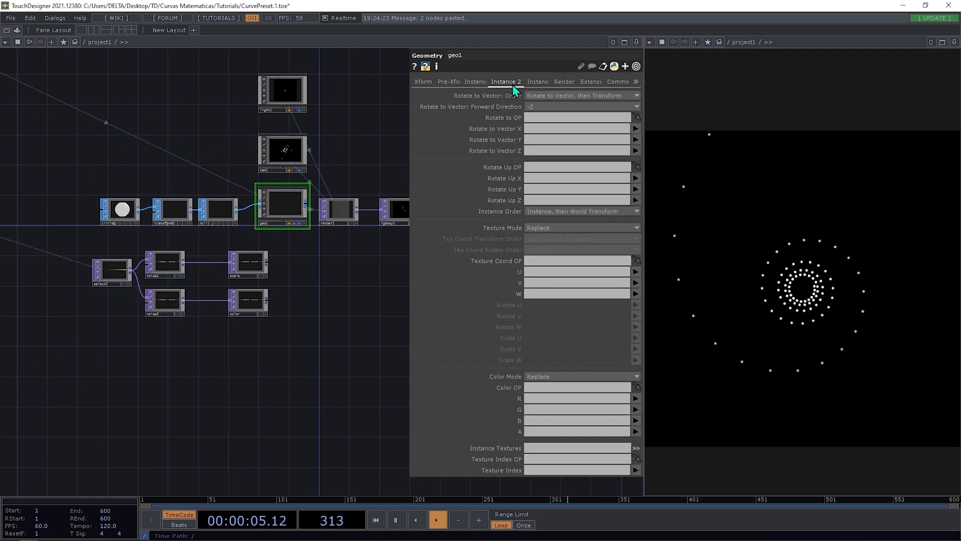
left_click(478, 82)
scroll(238, 275, "up", 3)
left_click_drag(264, 266, 542, 287)
left_click(635, 302)
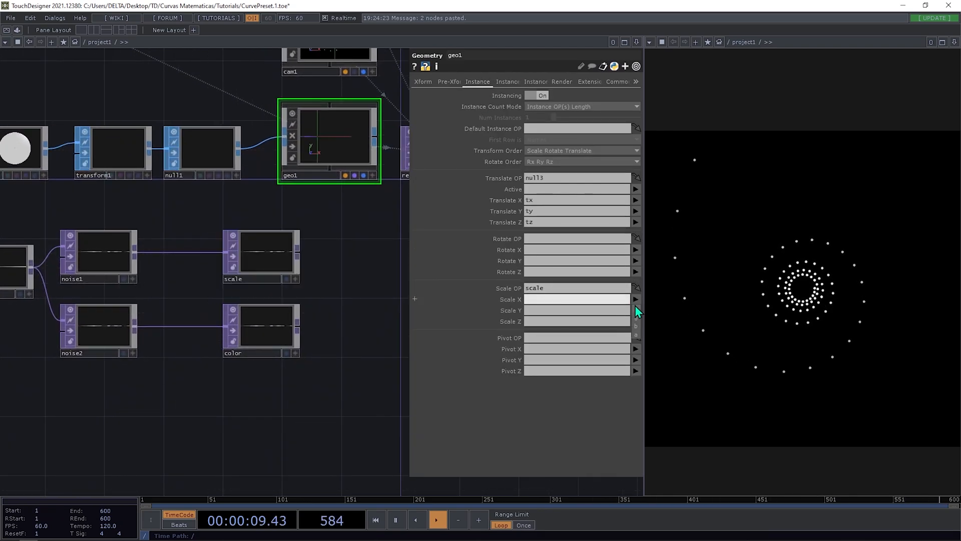
left_click(636, 330)
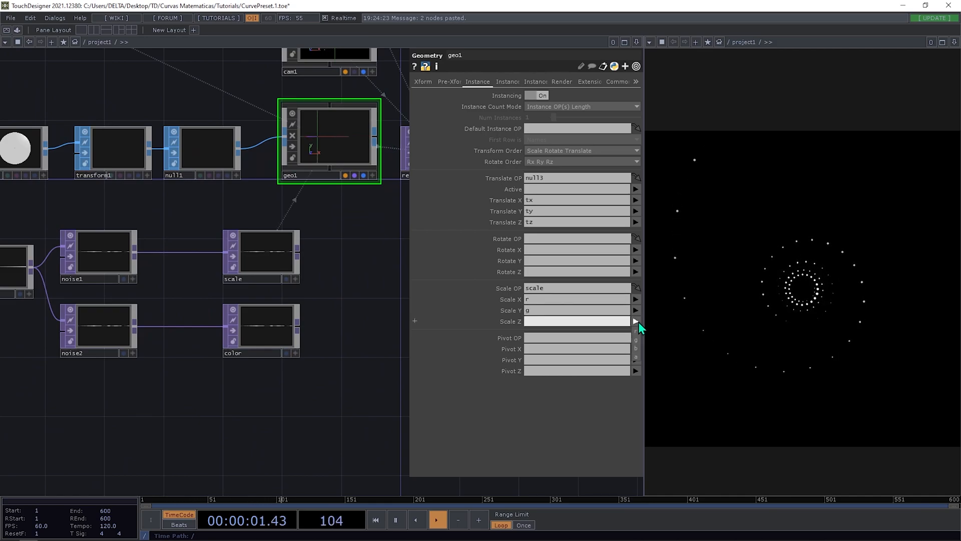
left_click(636, 348)
Set geo1's instance Color OP to the color null and assign its channels to the instance colour, with R as r and G as g.
left_click_drag(279, 420, 338, 405)
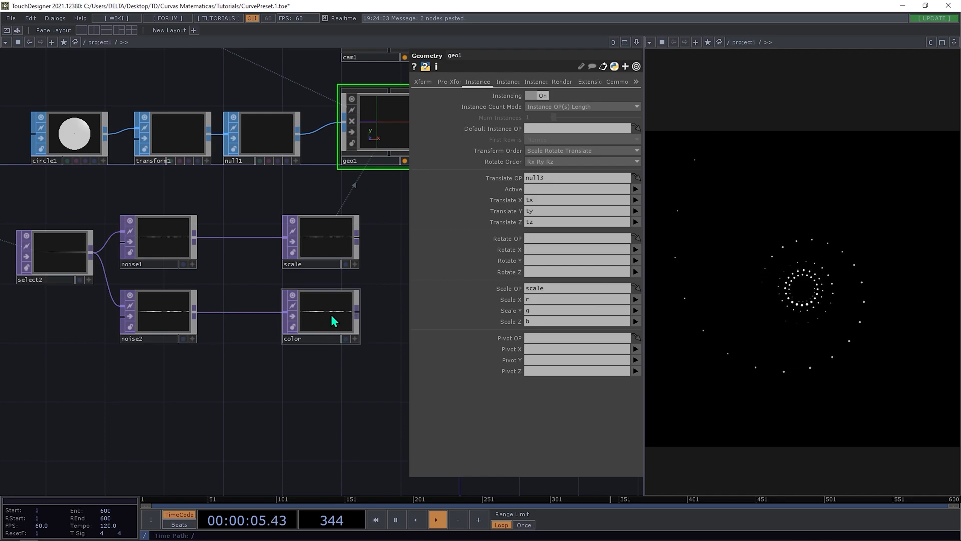
left_click(515, 81)
left_click_drag(315, 328, 548, 388)
left_click(635, 397)
left_click(634, 410)
left_click(635, 410)
left_click(637, 428)
left_click(636, 431)
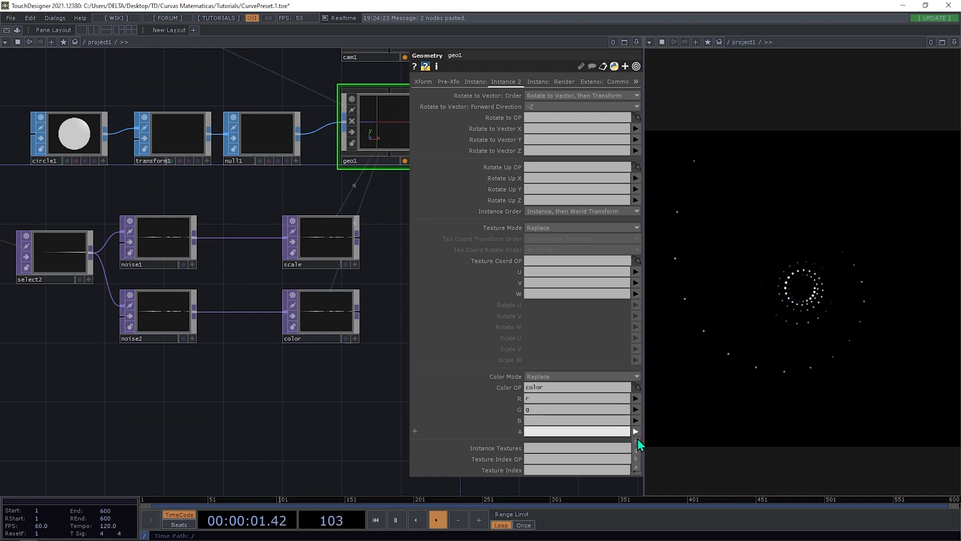
Turn off Monochrome on noise2 and set its Period to 2 and Seed to 3858.
left_click(312, 326)
left_click(161, 330)
left_click_drag(259, 390, 314, 403)
left_click(441, 82)
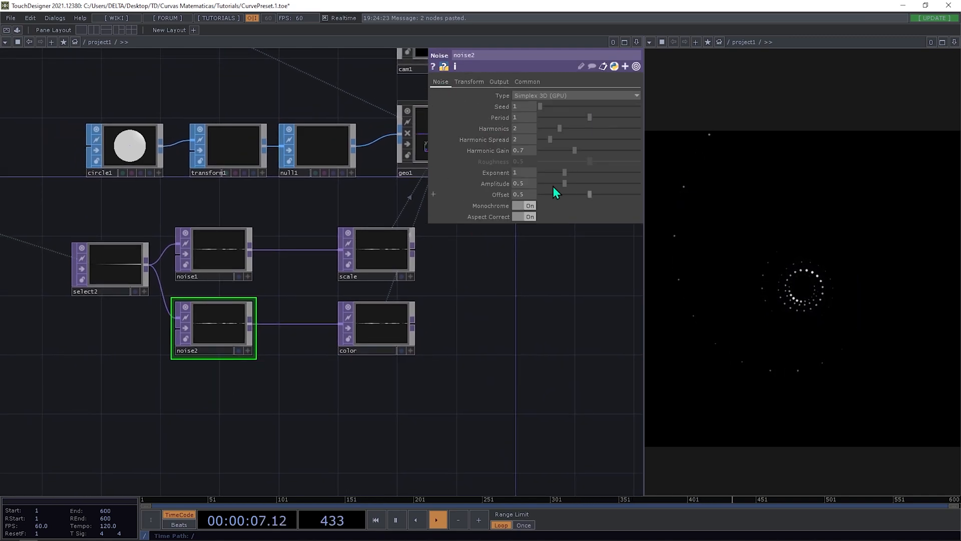
left_click(526, 206)
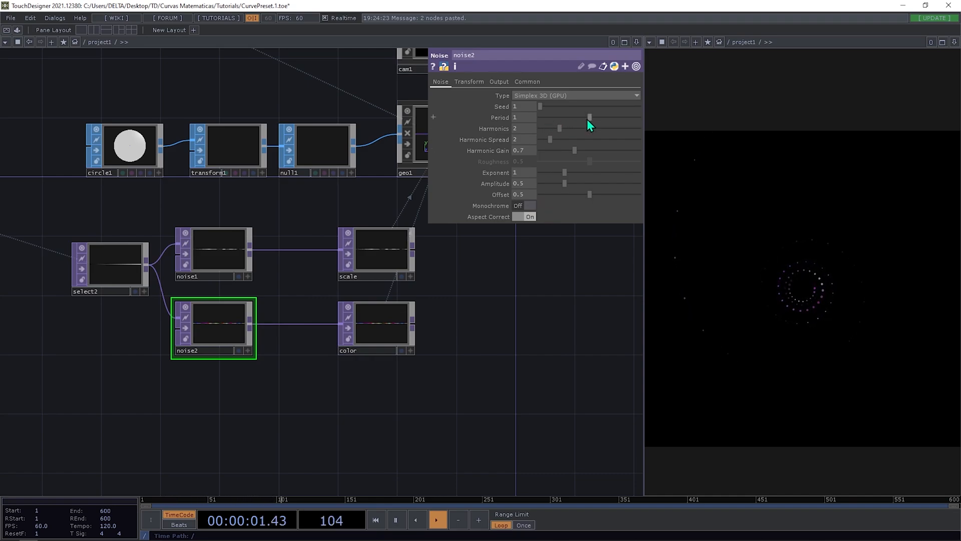
left_click_drag(543, 109, 582, 112)
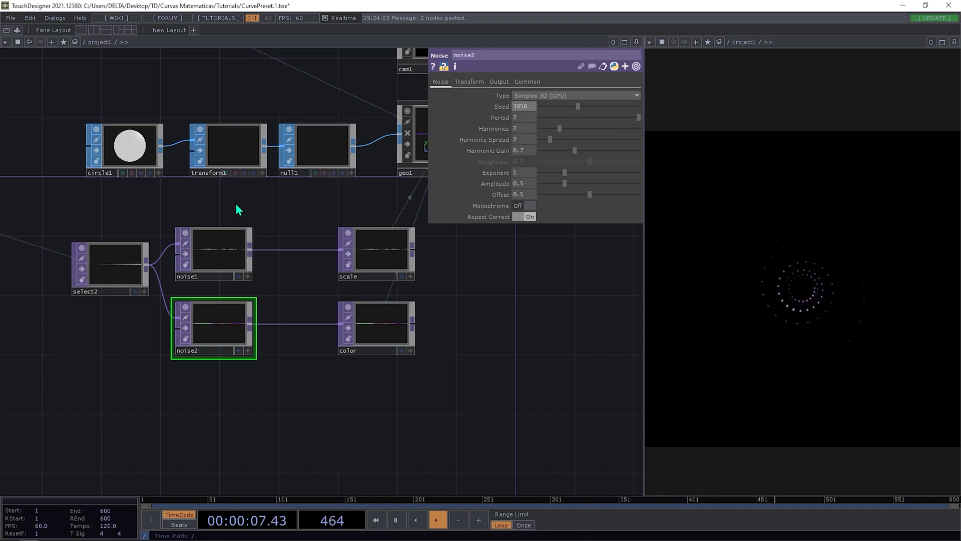
Set both the Offset and the Amplitude of noise1 to 1.
left_click(206, 256)
left_click(448, 82)
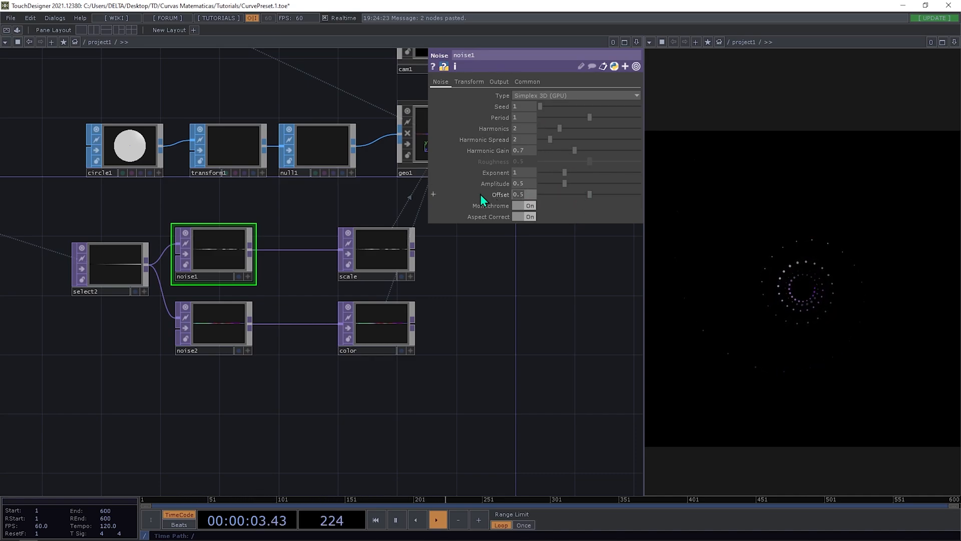
type("1")
key("Return")
left_click(524, 184)
type("1")
key("Return")
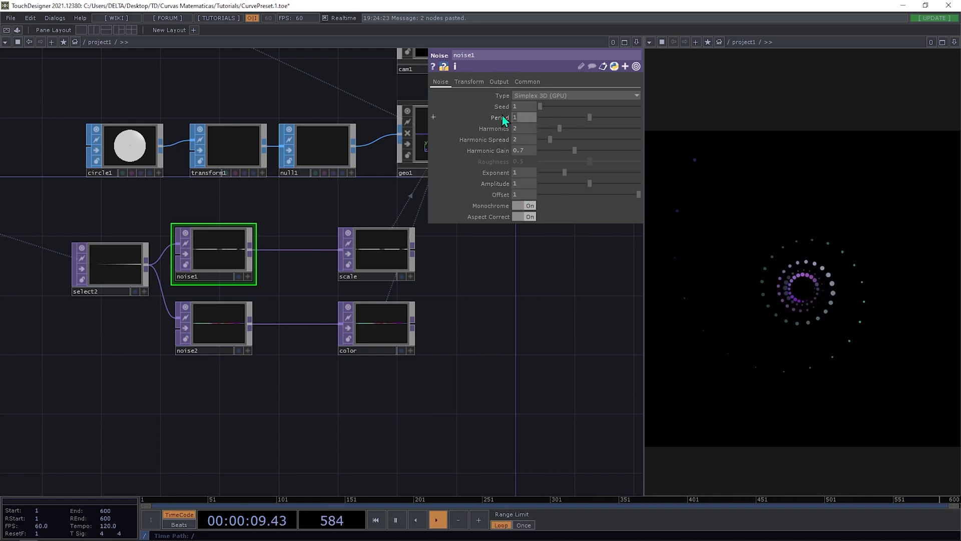
Set the Period of noise1 to 1/5 and its Seed to 9542.
type("/")
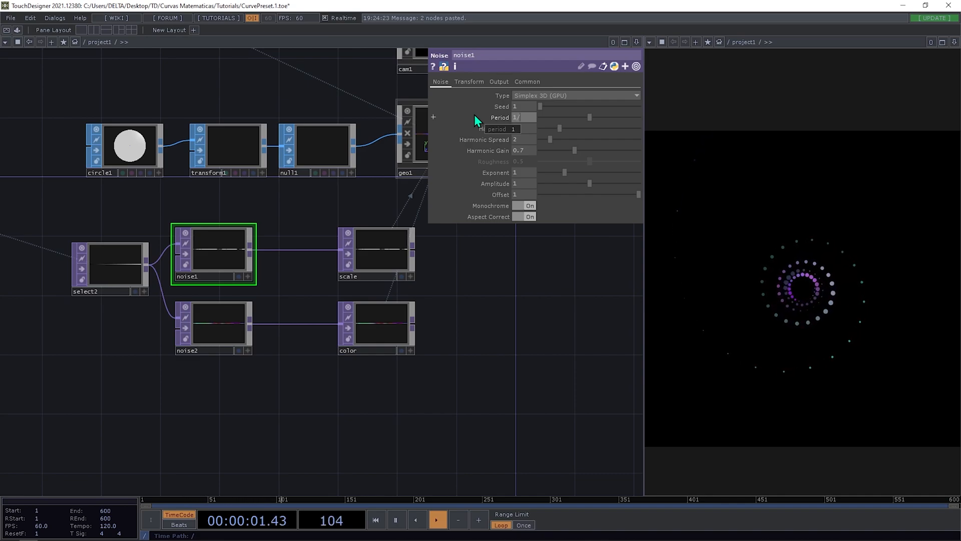
type("5")
key("Return")
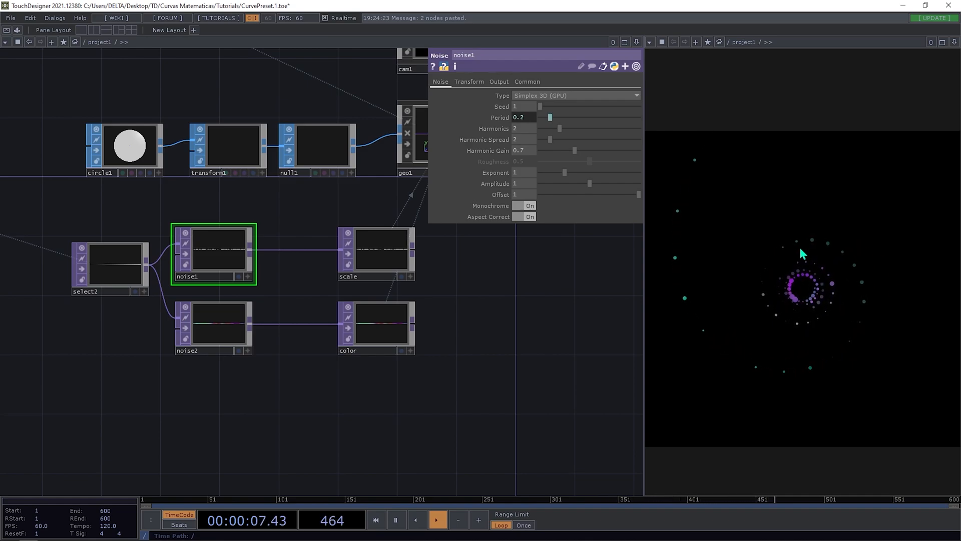
left_click_drag(538, 107, 633, 113)
left_click_drag(540, 307, 445, 279)
scroll(445, 279, "down", 4)
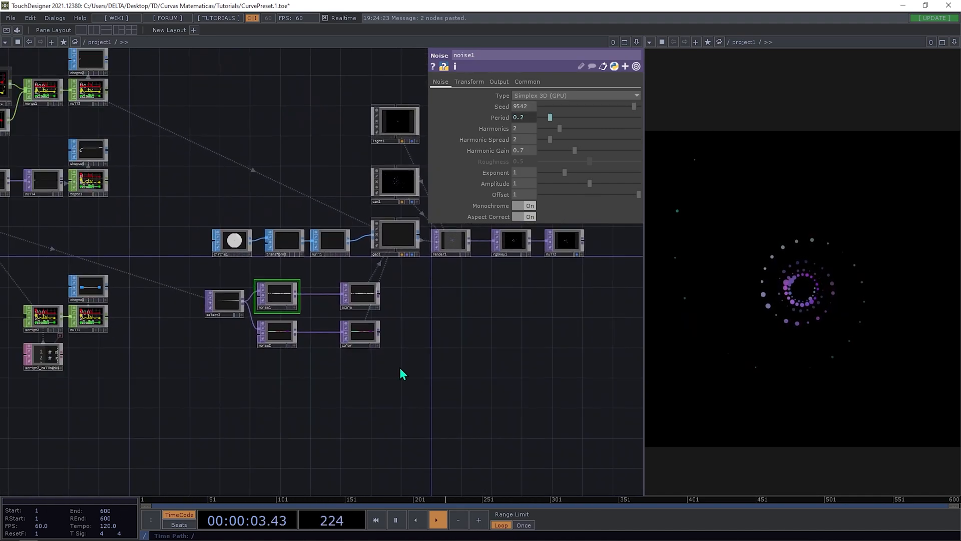
Move the scale and color nulls closer to the two noise nodes feeding them.
left_click(378, 333)
left_click_drag(369, 309, 339, 308)
left_click_drag(365, 339, 323, 333)
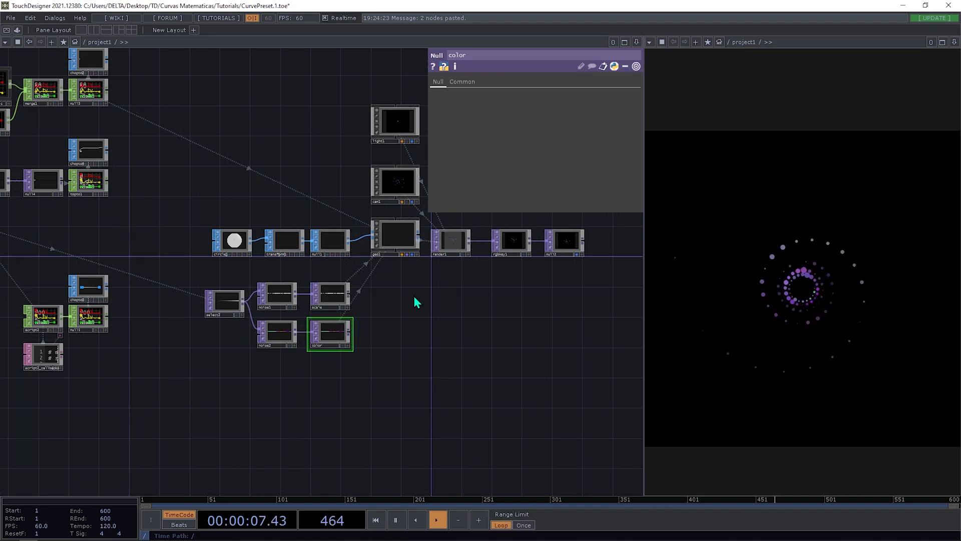
Add a Constant material below geo1 and apply it to geo1 as its material.
key("Tab")
left_click(371, 175)
left_click(293, 185)
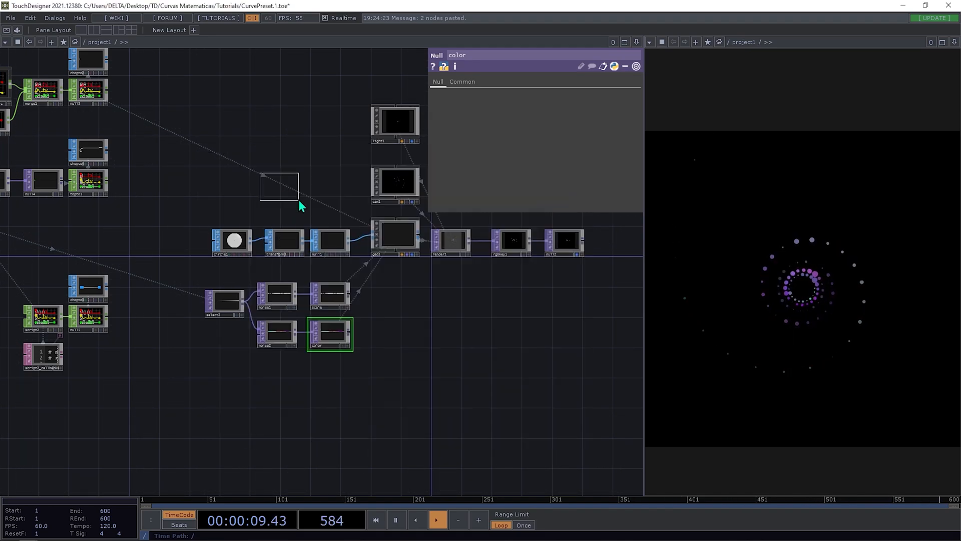
left_click(385, 281)
left_click_drag(384, 278, 393, 240)
left_click(393, 235)
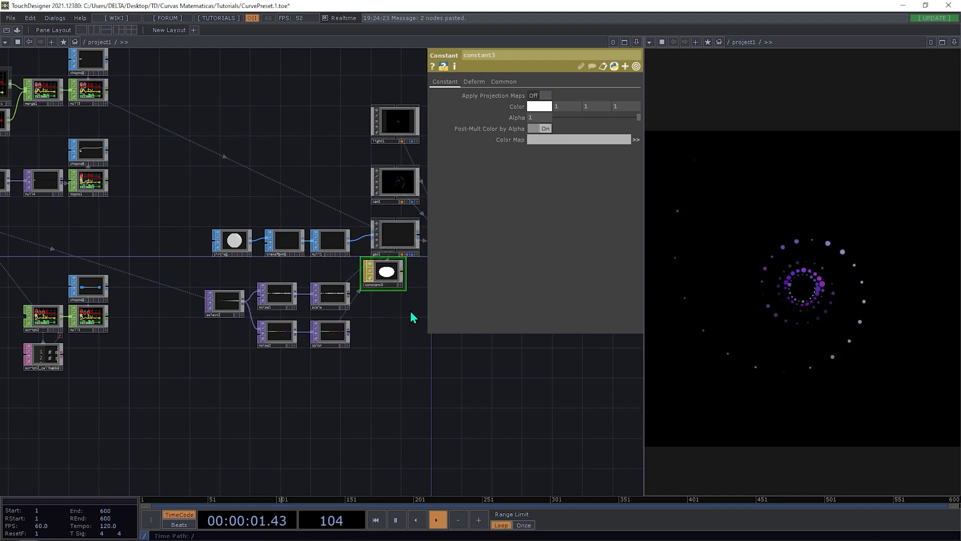
scroll(393, 317, "up", 5)
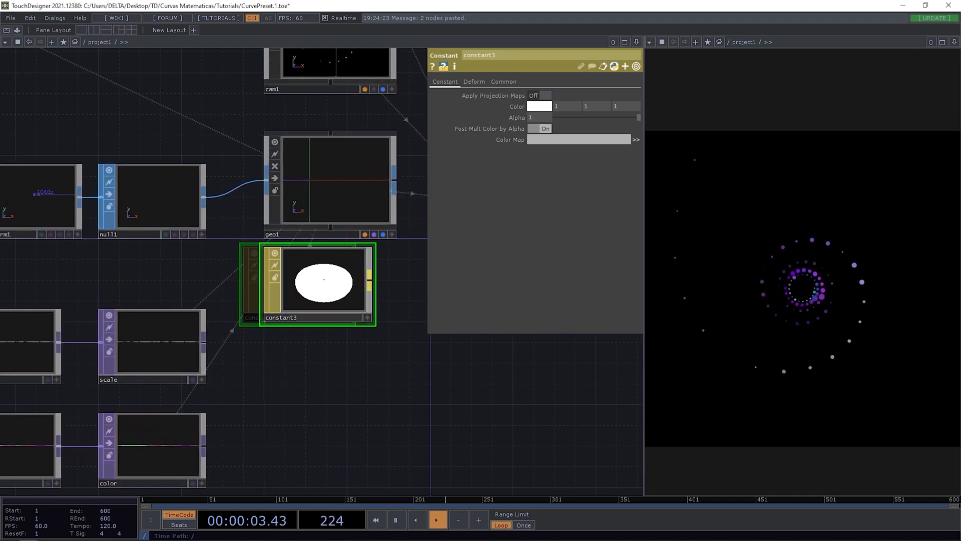
scroll(361, 357, "down", 8)
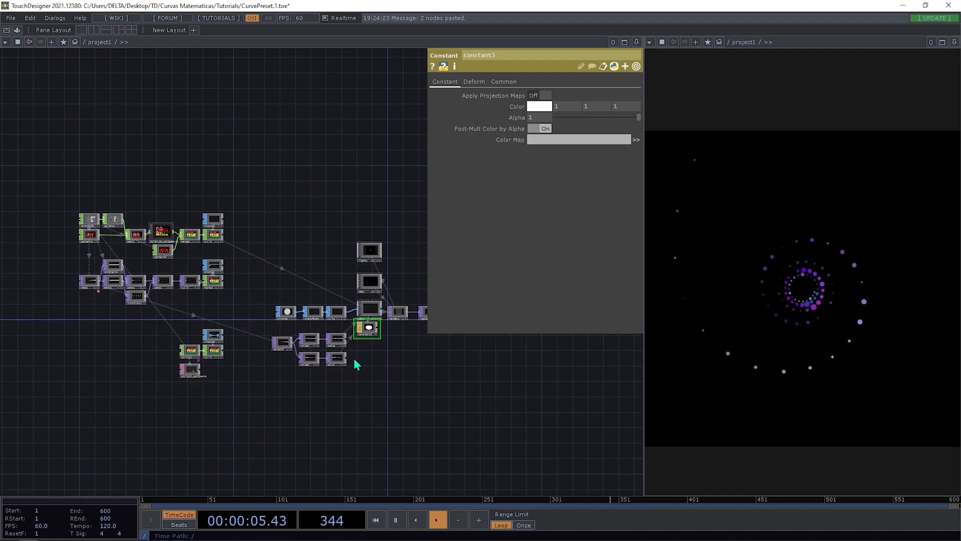
Move rgbkey1 and the null after it away from render1 to free space between them.
scroll(362, 356, "up", 3)
left_click(280, 317)
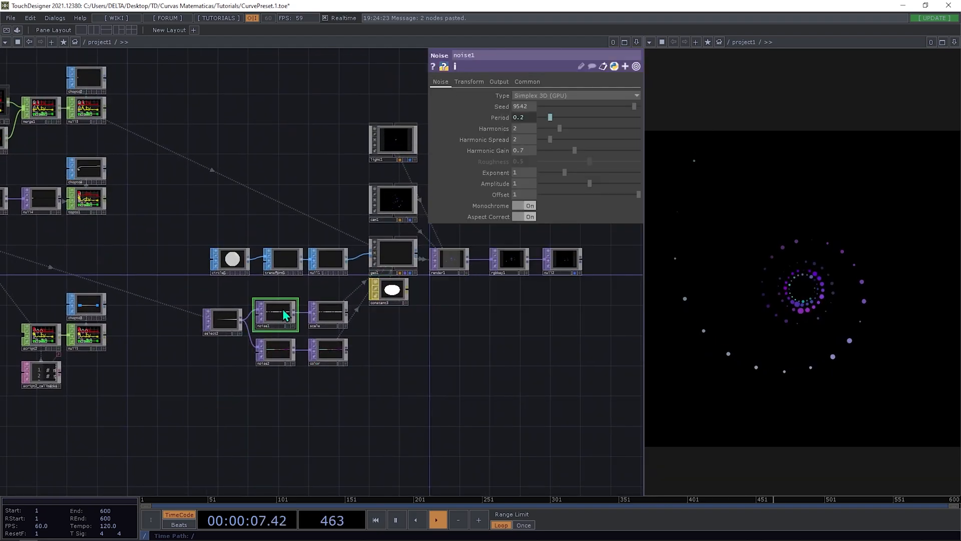
left_click_drag(497, 378, 285, 414)
right_click_drag(397, 342, 286, 301)
left_click_drag(286, 300, 379, 295)
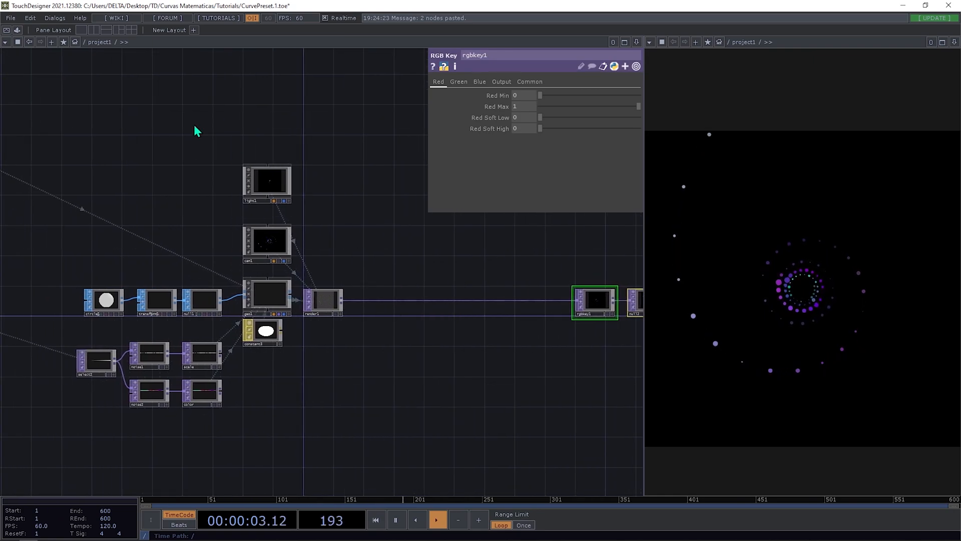
Insert the bloom component from the Palette's ImageFilters category after render1 and close the Palette.
left_click(5, 42)
left_click(17, 30)
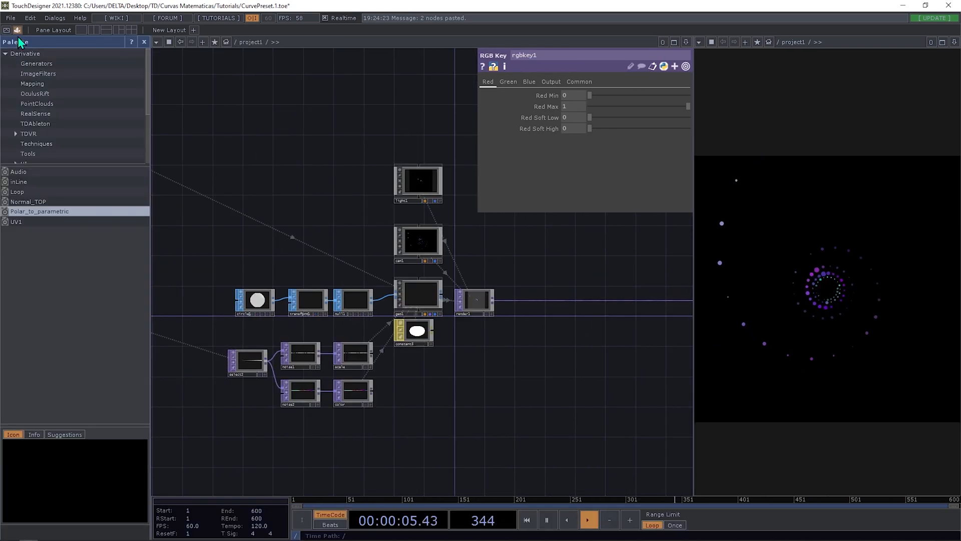
left_click(40, 64)
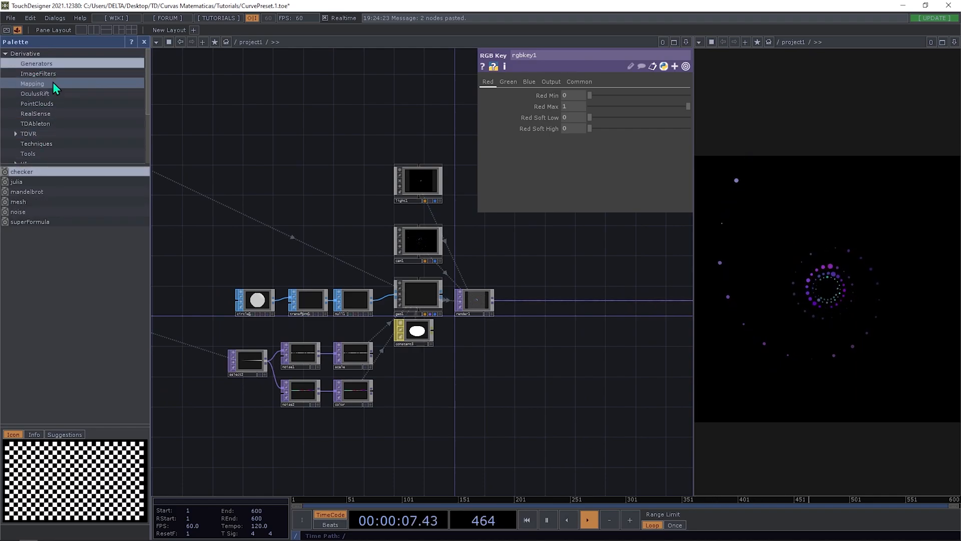
left_click(50, 75)
left_click_drag(20, 172, 531, 310)
left_click(144, 42)
Wire bloom between render1 and rgbkey1 and place it close to render1.
left_click_drag(421, 241, 281, 172)
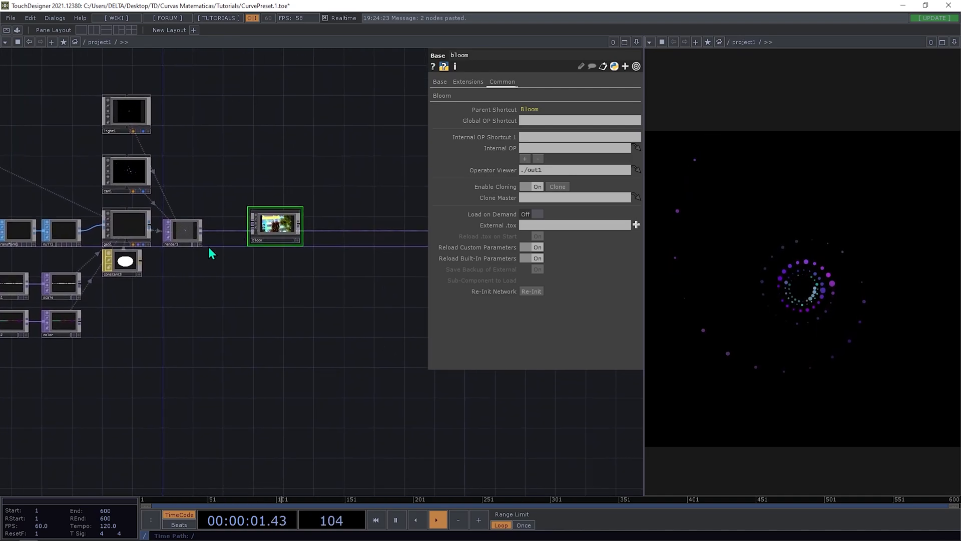
left_click_drag(203, 230, 252, 223)
left_click_drag(257, 231, 229, 243)
middle_click_drag(187, 255, 287, 242)
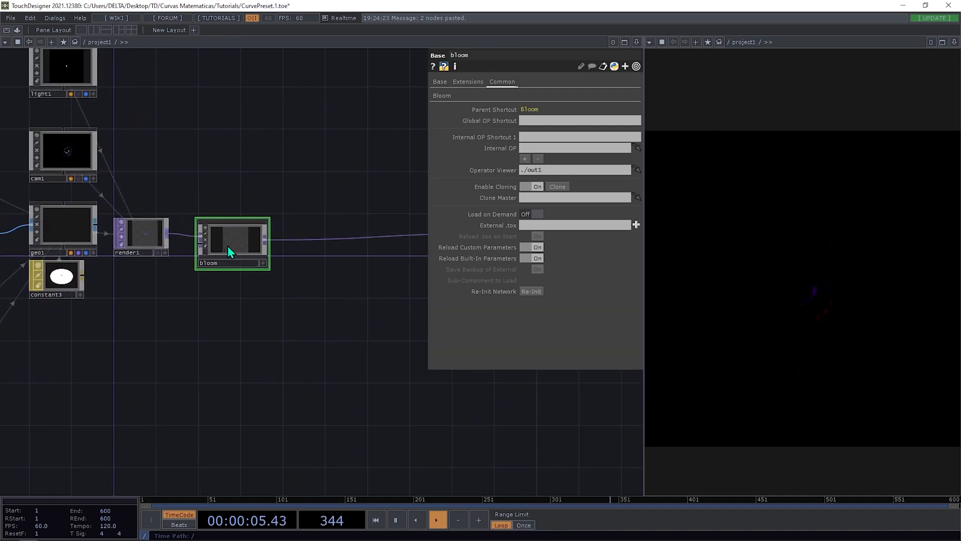
scroll(218, 245, "up", 5)
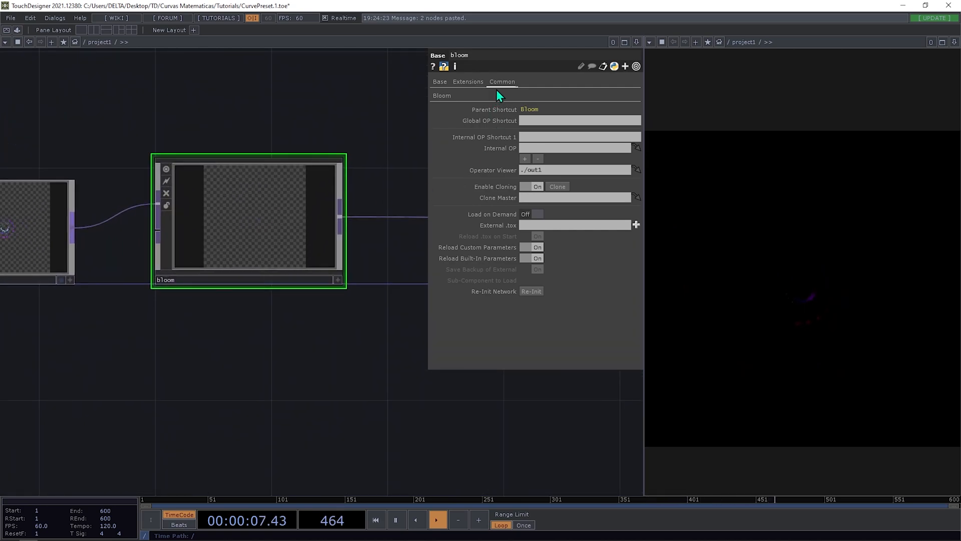
Set the bloom's Blur Size to 10 and both its Glow Level and Ramp Glow Level to 0.
left_click(447, 96)
left_click_drag(601, 137, 576, 139)
mouse_move(506, 154)
left_mouse_down()
mouse_move(422, 155)
mouse_move(490, 152)
left_mouse_up()
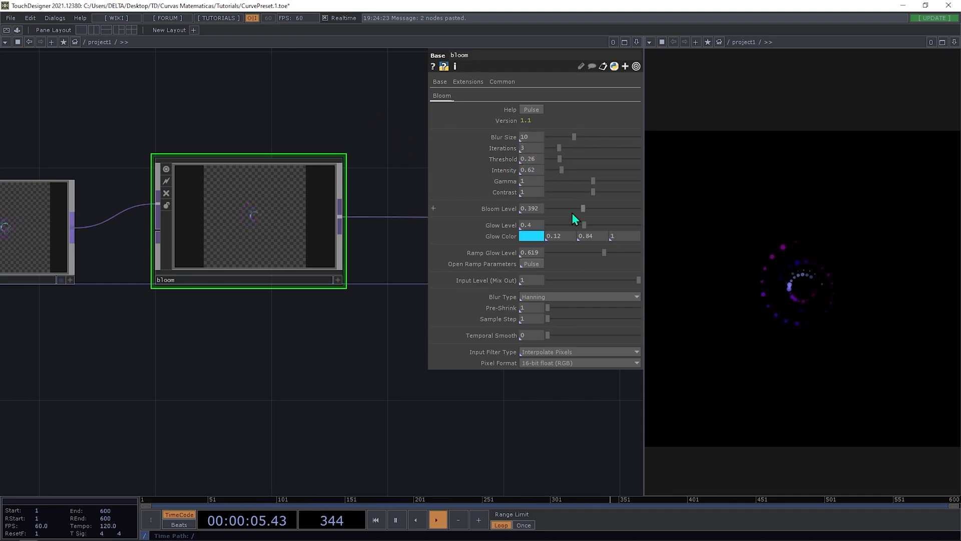
left_click_drag(582, 227, 541, 265)
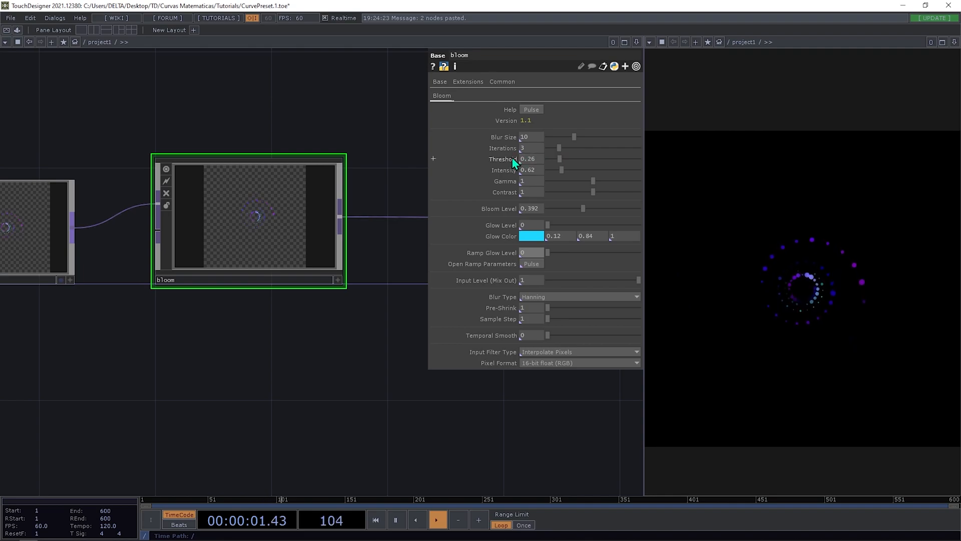
Lower the bloom's Threshold to about 0.02 and adjust its Intensity and Bloom Level.
left_click_drag(546, 211, 619, 211)
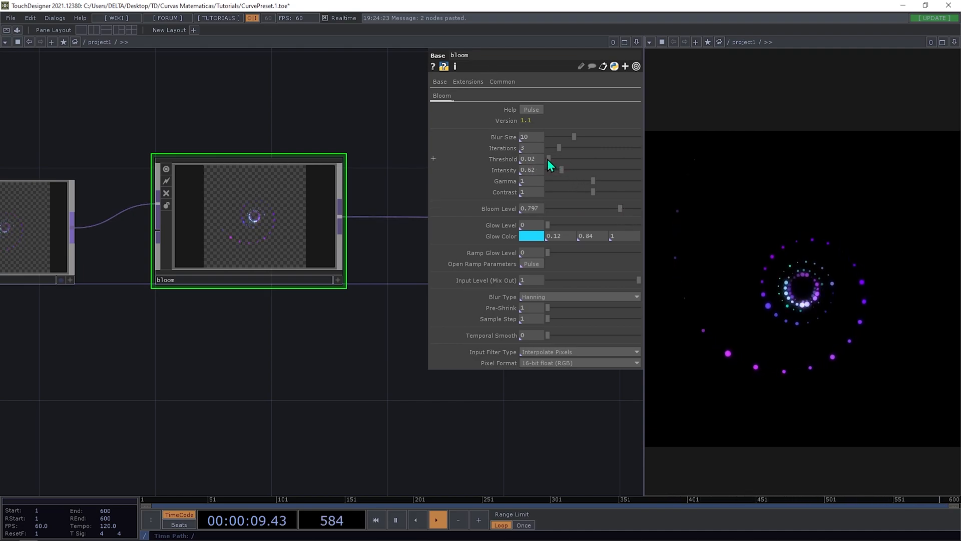
left_click_drag(547, 160, 577, 171)
left_click(617, 209)
left_click_drag(617, 209, 588, 209)
Try other Period values on noise2.
scroll(359, 202, "down", 5)
left_click_drag(108, 256, 295, 260)
left_click(184, 339)
scroll(436, 320, "up", 5)
left_click_drag(439, 321, 598, 299)
scroll(485, 313, "down", 4)
scroll(303, 349, "up", 3)
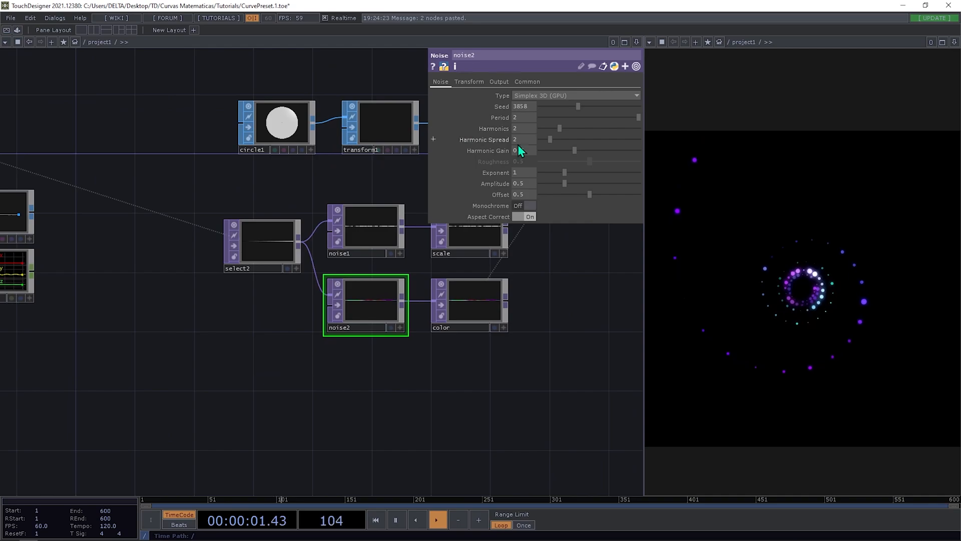
left_click_drag(631, 118, 519, 116)
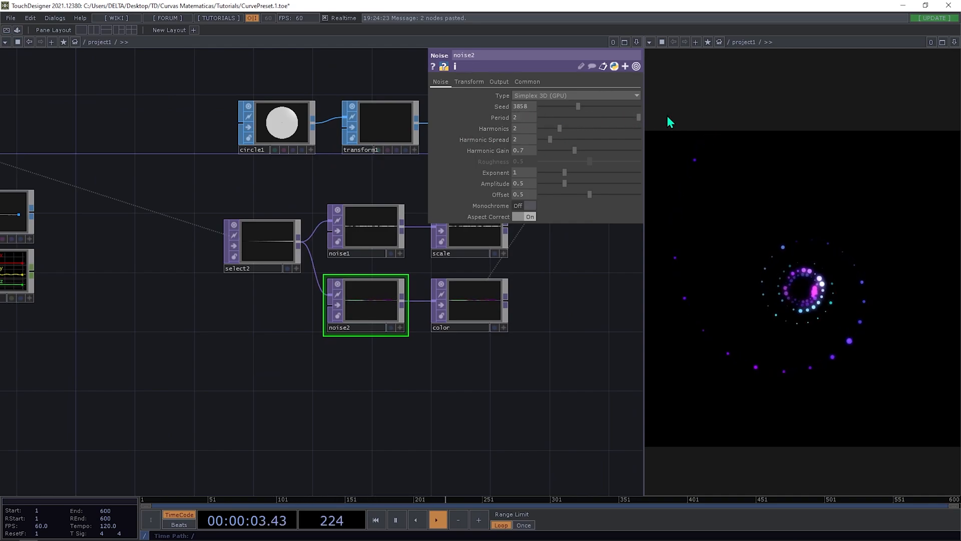
Try different Seed values on noise2 for the dot colours and set it to 7309.
left_click_drag(591, 305, 386, 337)
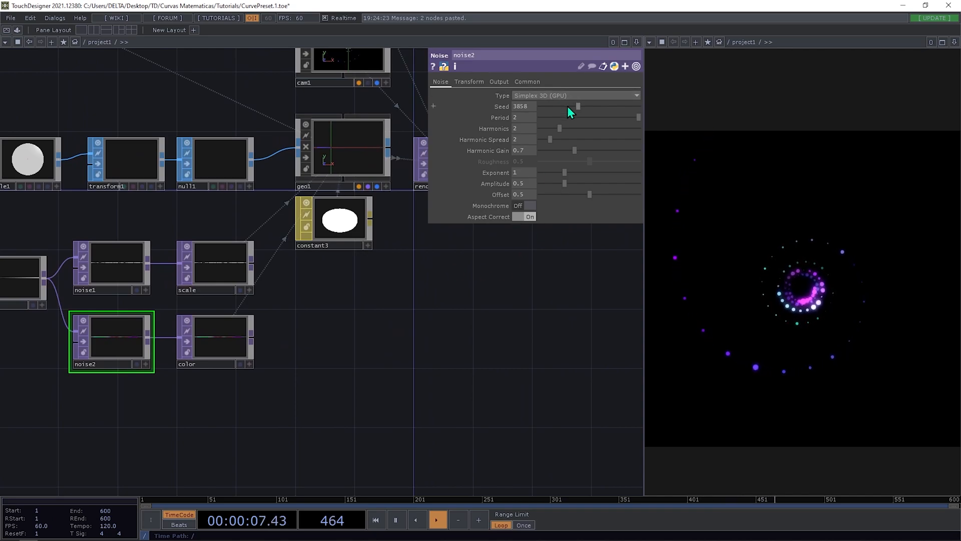
left_click_drag(609, 106, 622, 106)
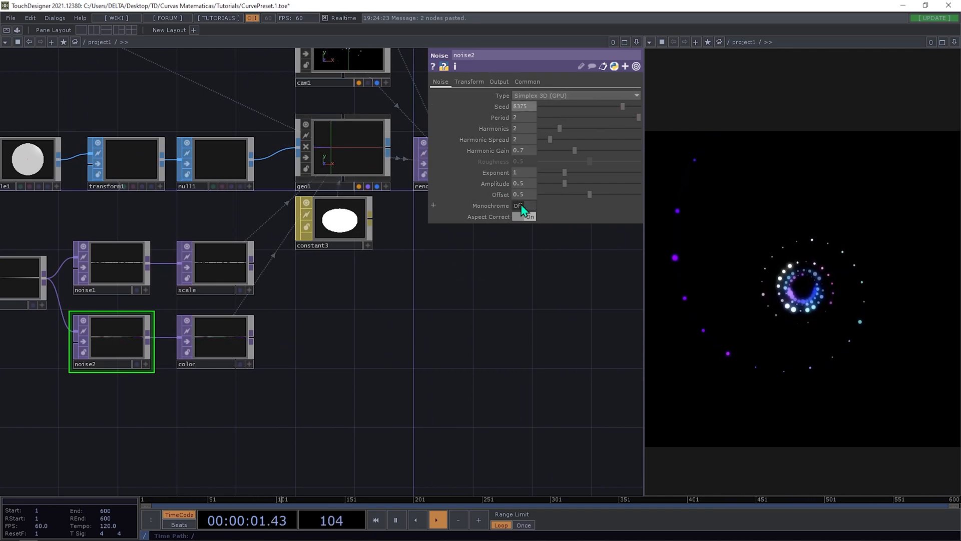
scroll(196, 347, "up", 4)
scroll(195, 347, "up", 2)
scroll(365, 307, "down", 8)
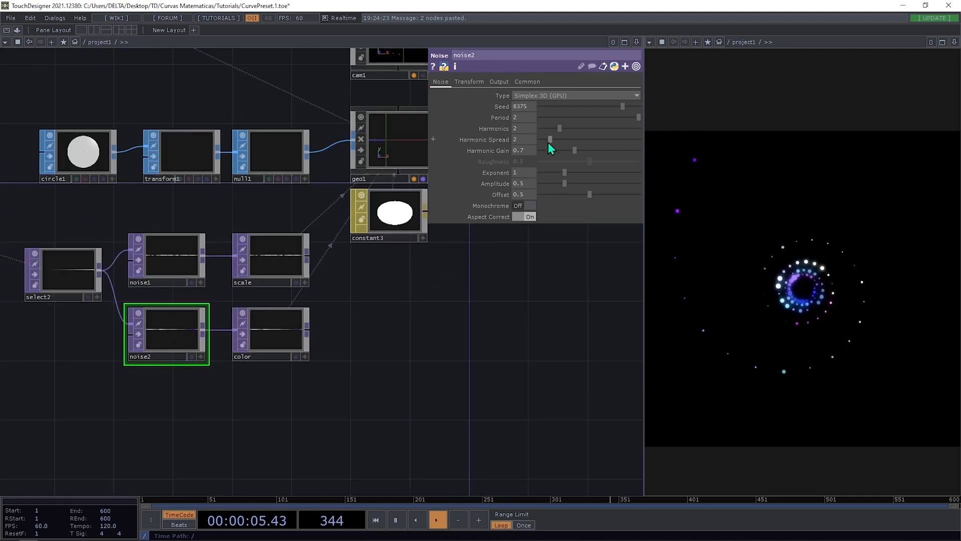
left_click_drag(623, 106, 573, 106)
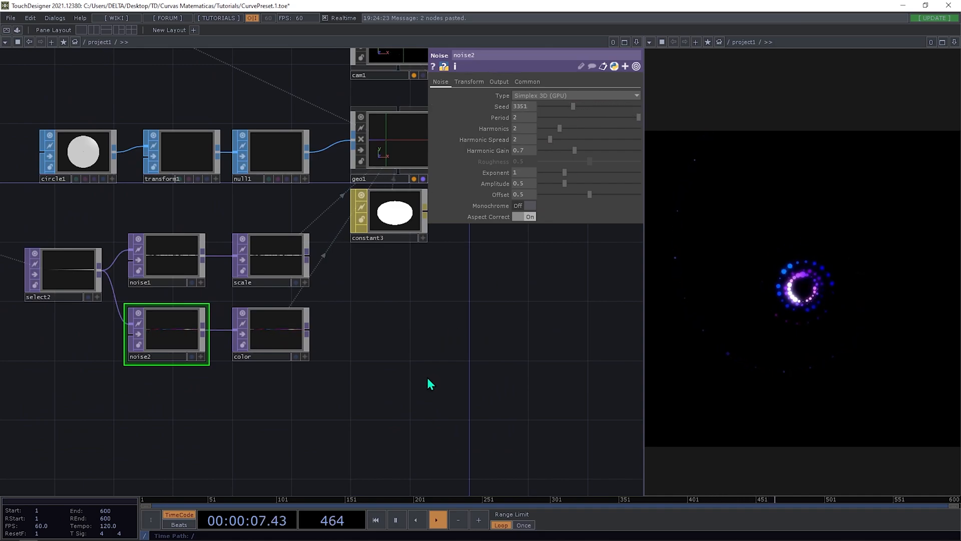
left_click_drag(427, 377, 545, 388)
left_click_drag(584, 106, 613, 106)
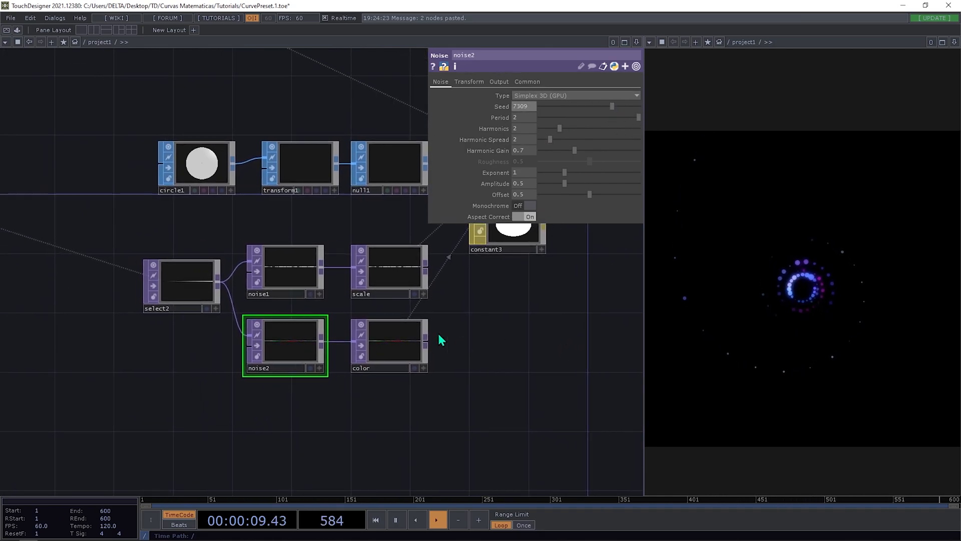
Set both the Offset and the Amplitude of noise1 to 2.
left_click(302, 277)
type("2")
key("Return")
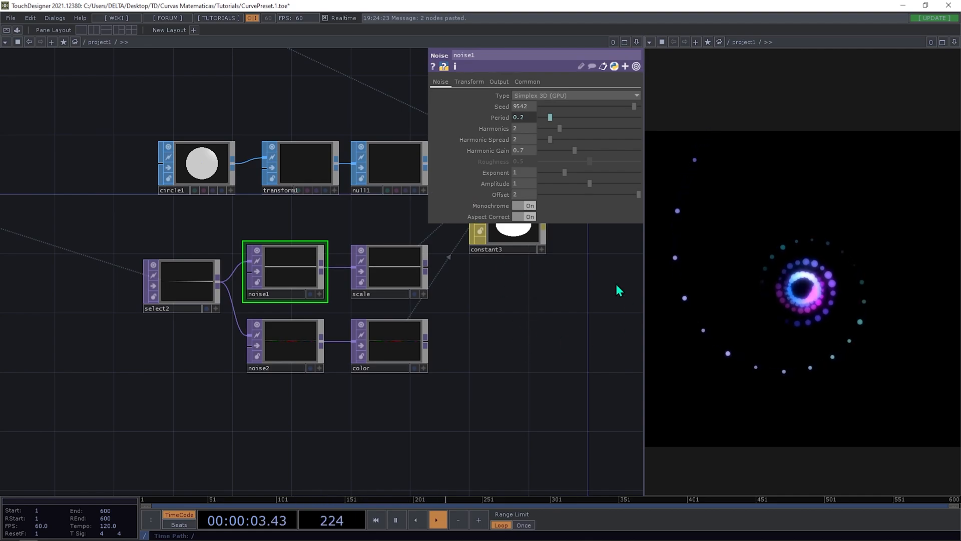
left_click(533, 183)
type("2")
key("Return")
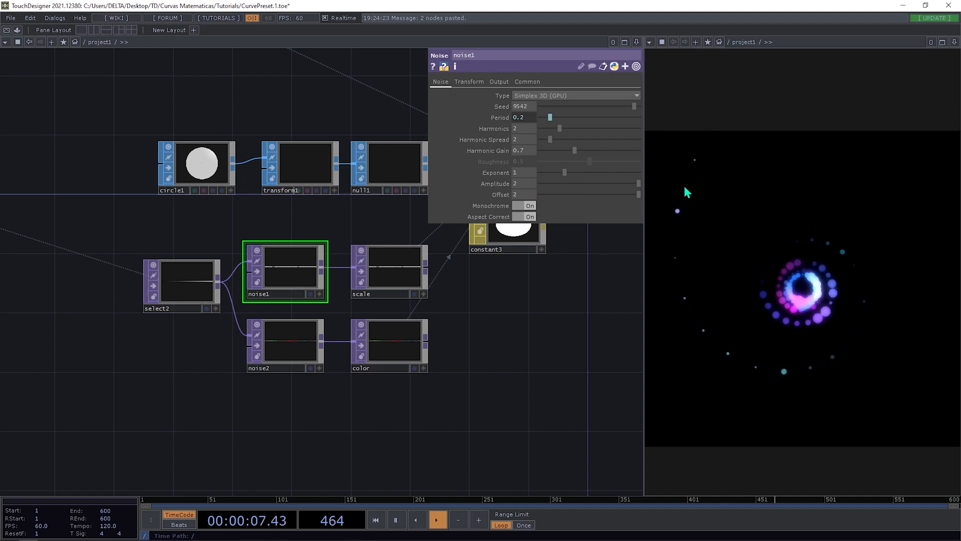
Change the Phase expression of pattern1 to absTime.seconds*0.05.
scroll(521, 326, "down", 3)
left_click_drag(504, 339, 247, 369)
scroll(330, 255, "up", 9)
scroll(630, 212, "up", 1)
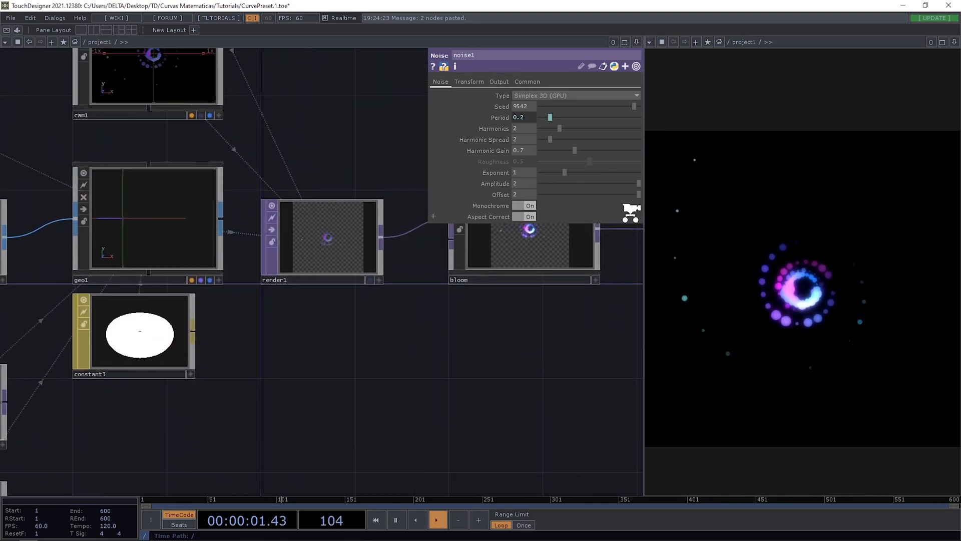
scroll(386, 294, "up", 2)
scroll(448, 294, "down", 8)
scroll(318, 199, "down", 3)
scroll(249, 202, "up", 8)
left_click(254, 181)
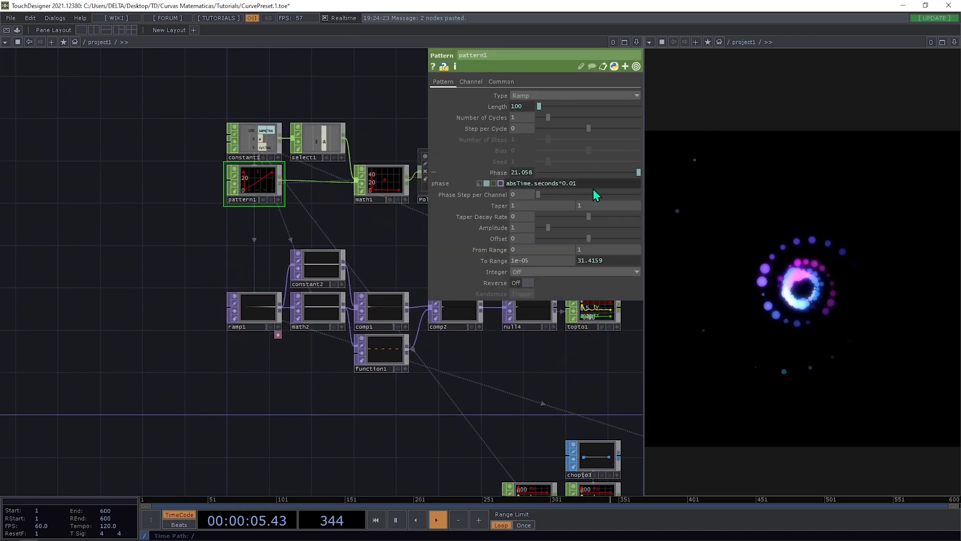
type("5")
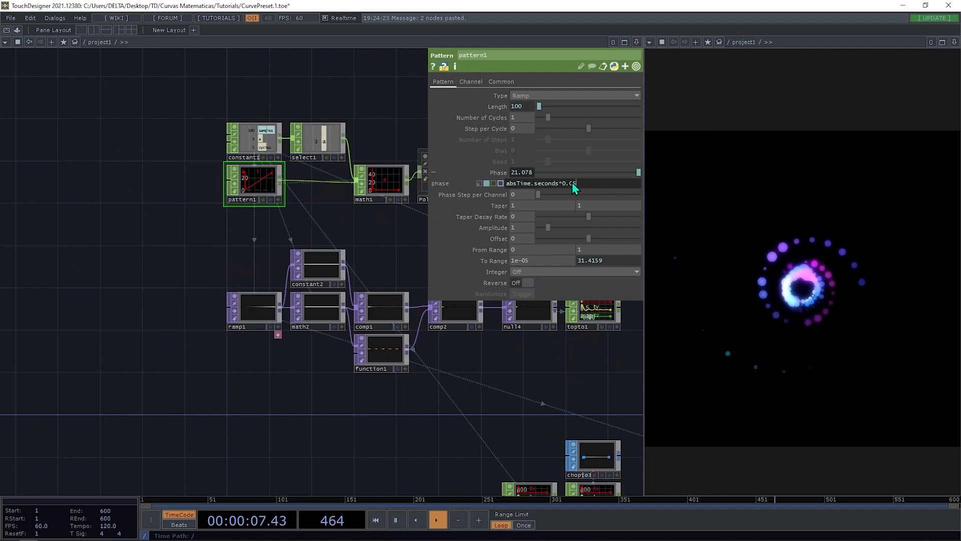
Adjust cam1's view settings so the spiral appears slightly smaller in the render.
scroll(304, 277, "down", 5)
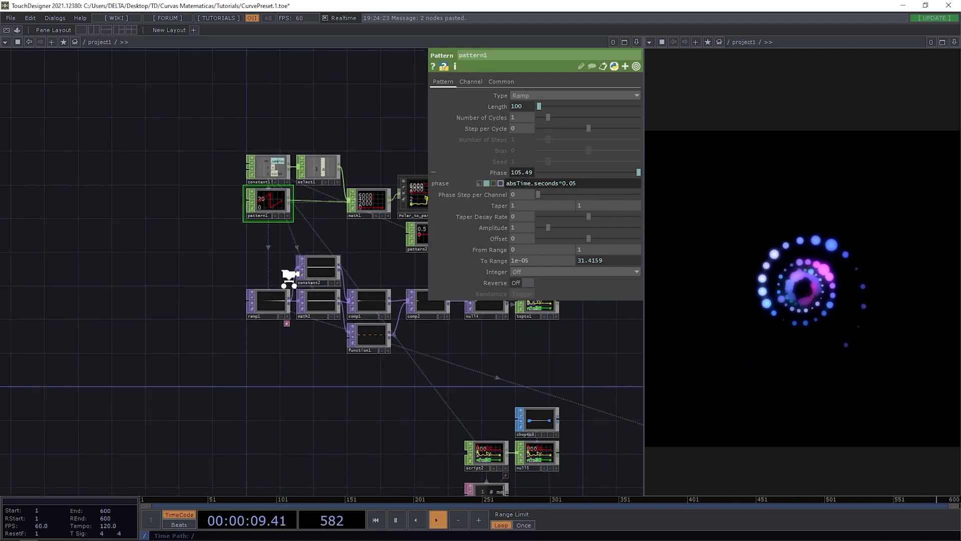
left_click_drag(574, 412, 308, 414)
scroll(326, 290, "up", 5)
left_click(261, 315)
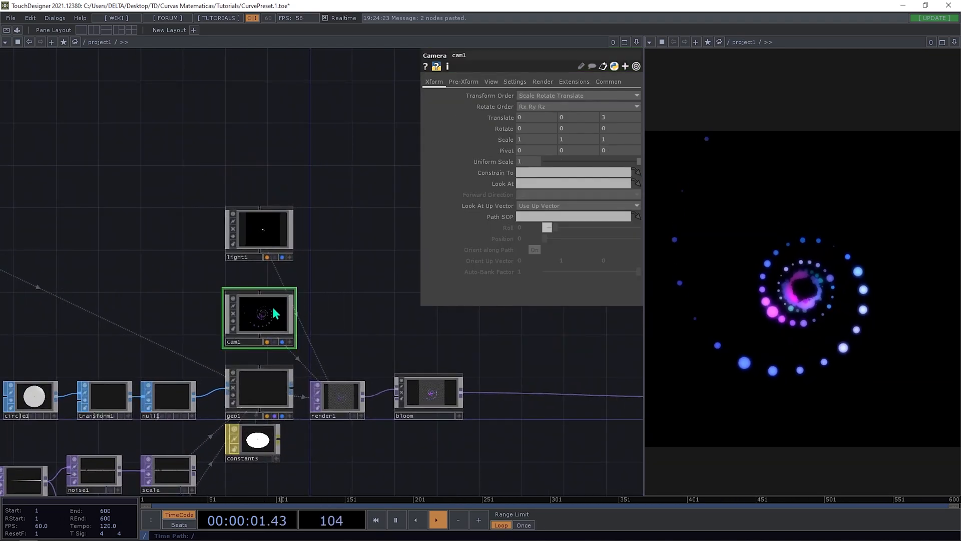
left_click(490, 82)
left_click(548, 98)
left_click(545, 113)
mouse_move(563, 128)
left_mouse_down()
mouse_move(599, 152)
mouse_move(563, 128)
mouse_move(615, 132)
mouse_move(557, 132)
mouse_move(569, 132)
left_mouse_up()
Try lower Offset values on noise1 and set its Offset to 1.
left_click_drag(504, 392, 480, 357)
scroll(366, 322, "up", 4)
left_click_drag(371, 365, 561, 313)
left_click(209, 258)
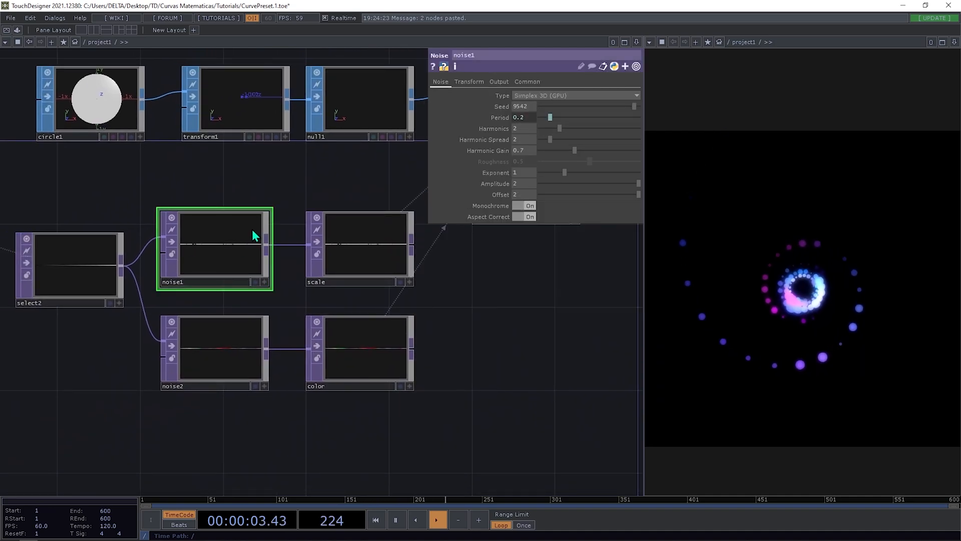
left_click(500, 81)
left_click(448, 83)
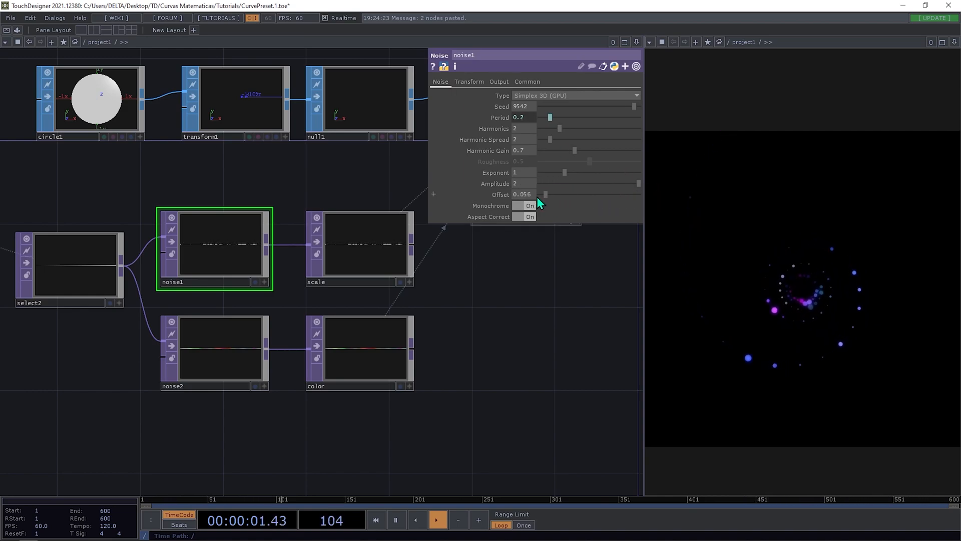
left_click_drag(545, 195, 606, 193)
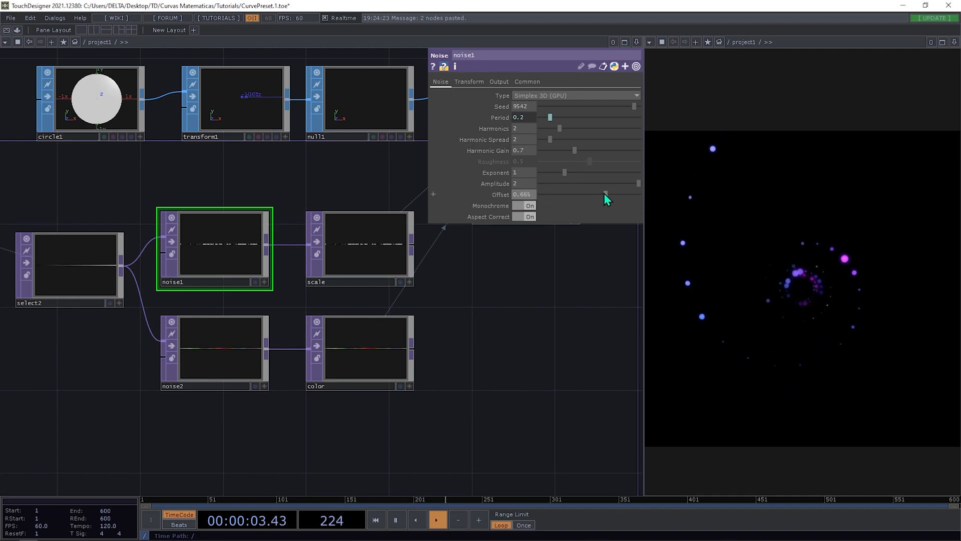
key("BackSpace")
key("BackSpace")
key("BackSpace")
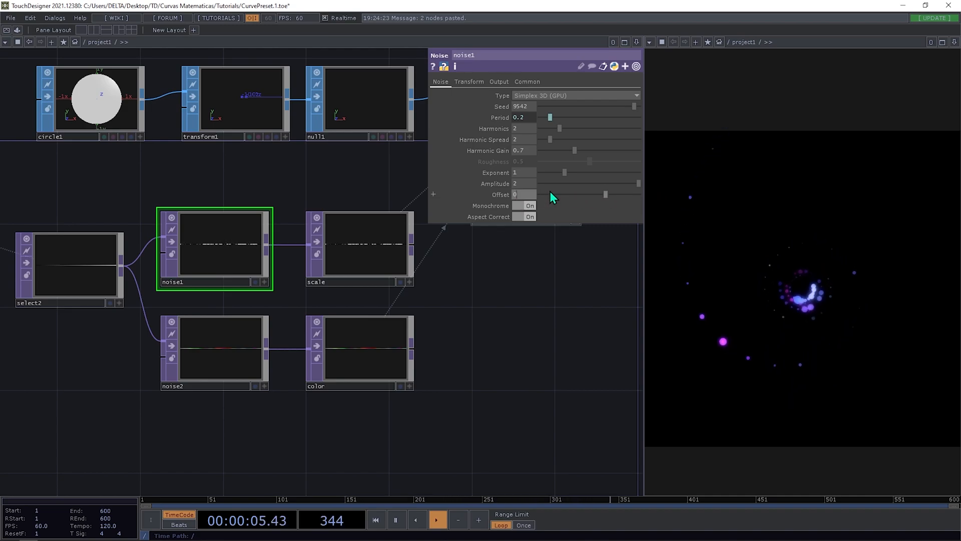
type("1")
key("Return")
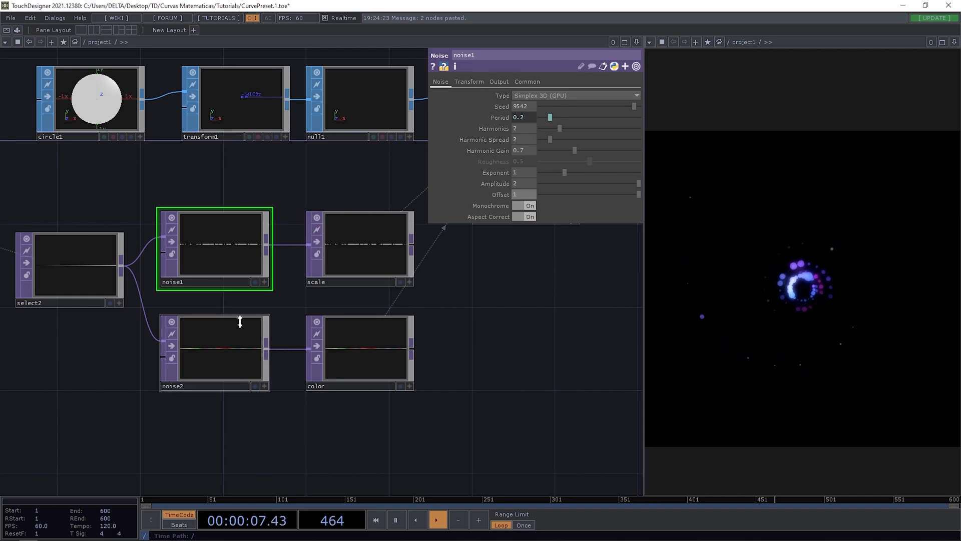
Correct geo1's instance colour mapping by assigning channel b to B and clearing the A channel.
left_click(242, 350)
scroll(246, 360, "up", 5)
scroll(250, 352, "down", 5)
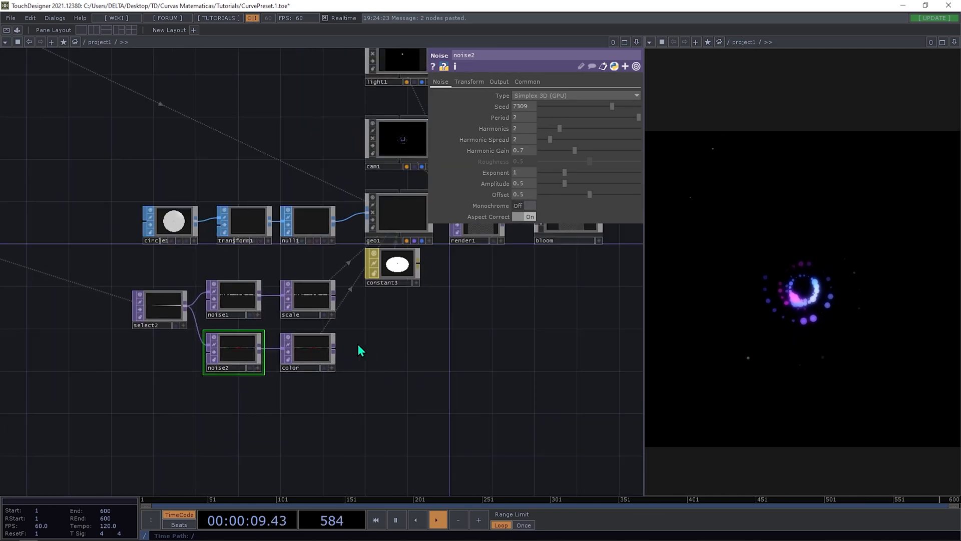
left_click(399, 201)
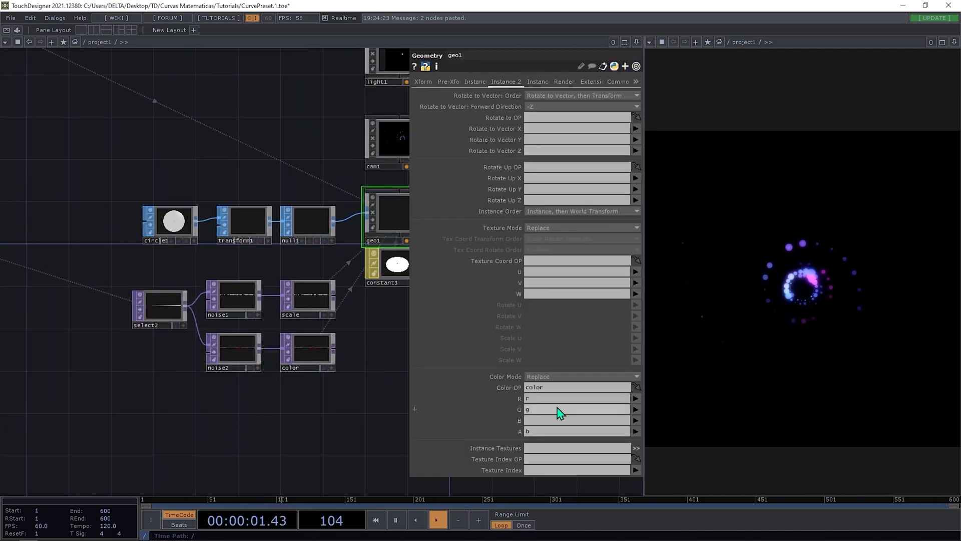
type("b")
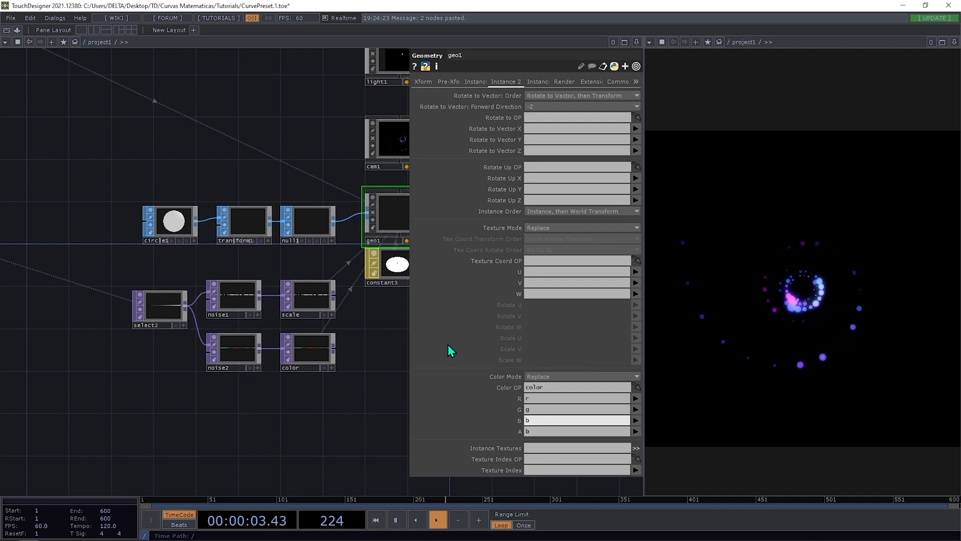
scroll(324, 351, "up", 5)
scroll(201, 395, "up", 5)
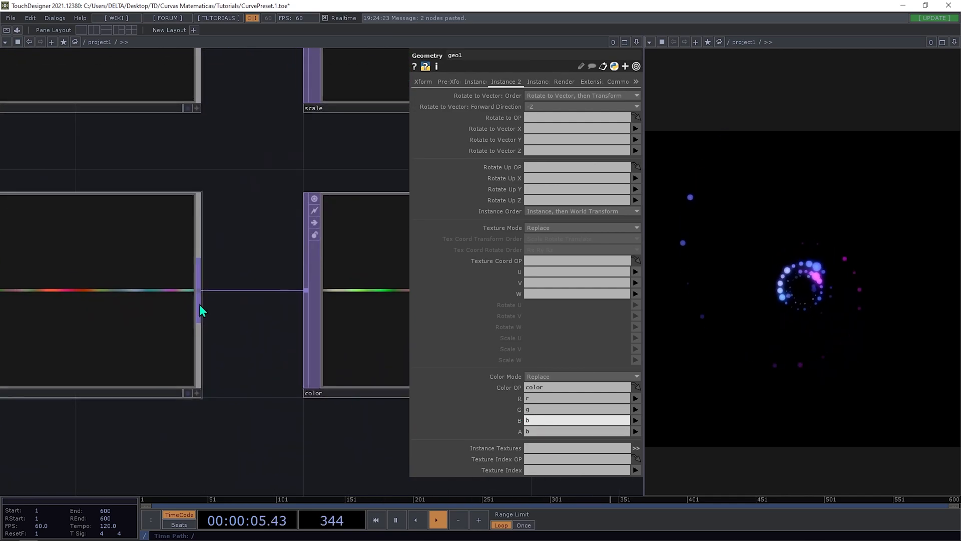
left_click(533, 431)
type("b")
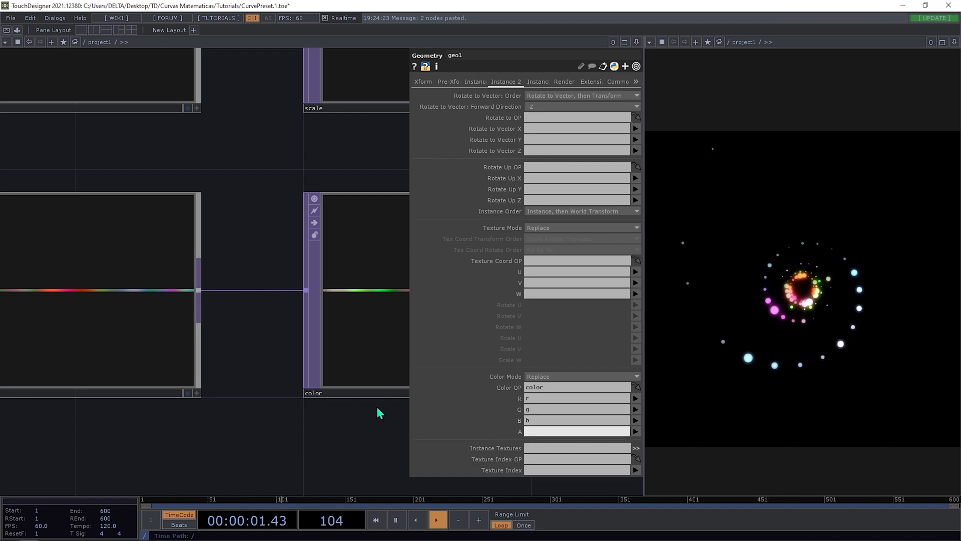
Set noise2's Harmonics to 10.
scroll(335, 400, "down", 3)
left_click_drag(284, 465, 204, 420)
scroll(425, 344, "down", 4)
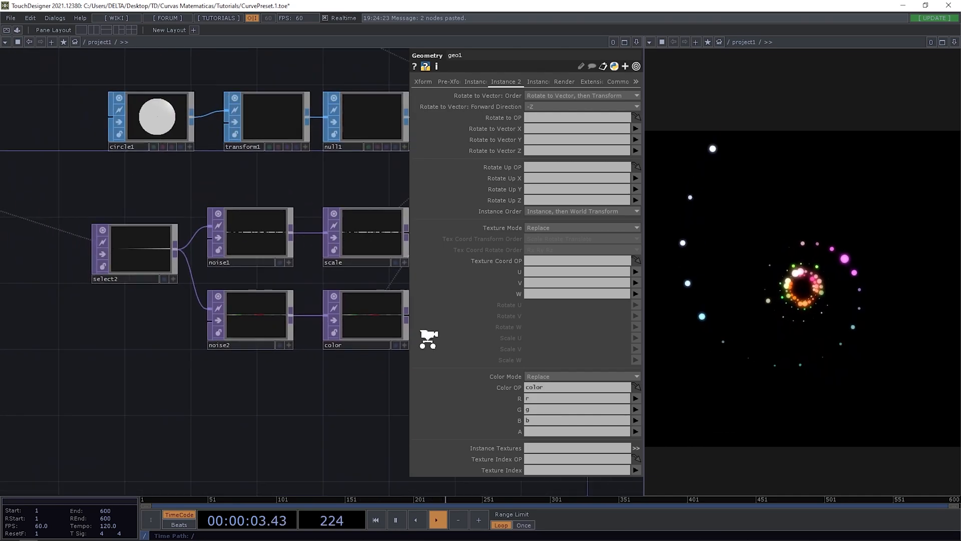
left_click_drag(377, 315, 260, 315)
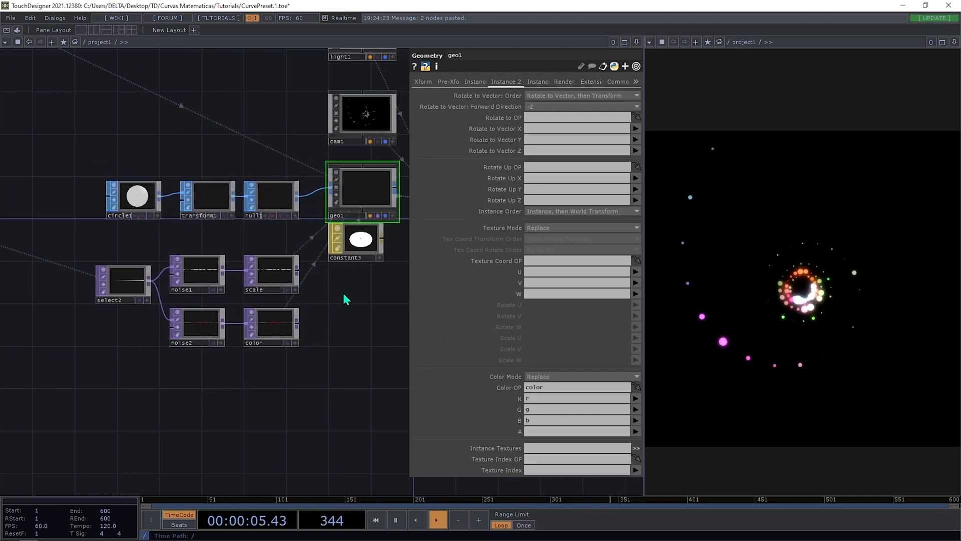
key("p")
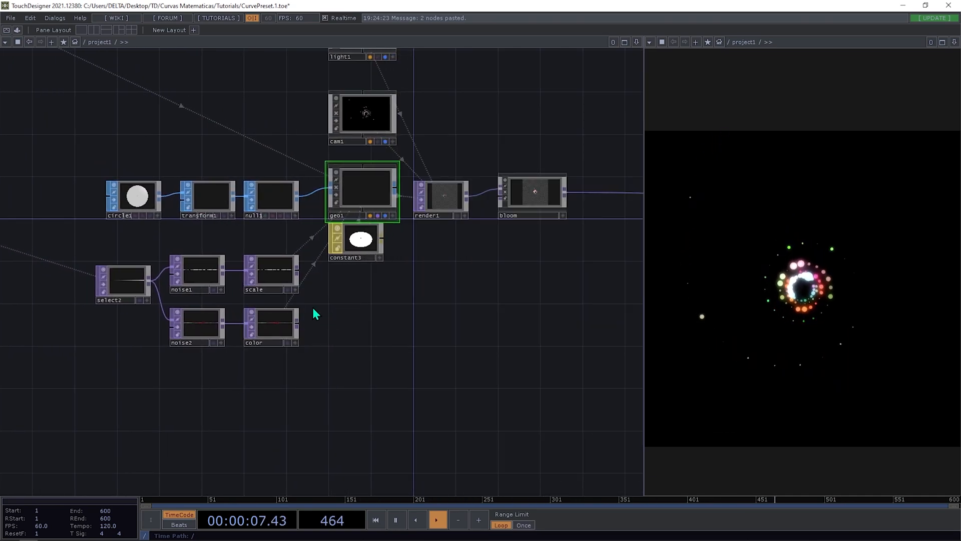
left_click_drag(348, 312, 369, 312)
scroll(218, 323, "up", 5)
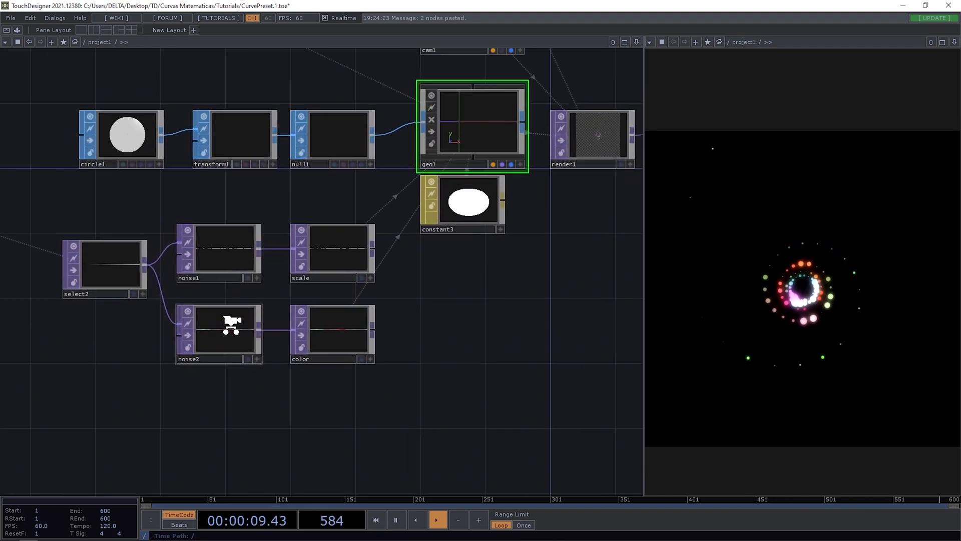
left_click(235, 334)
key("p")
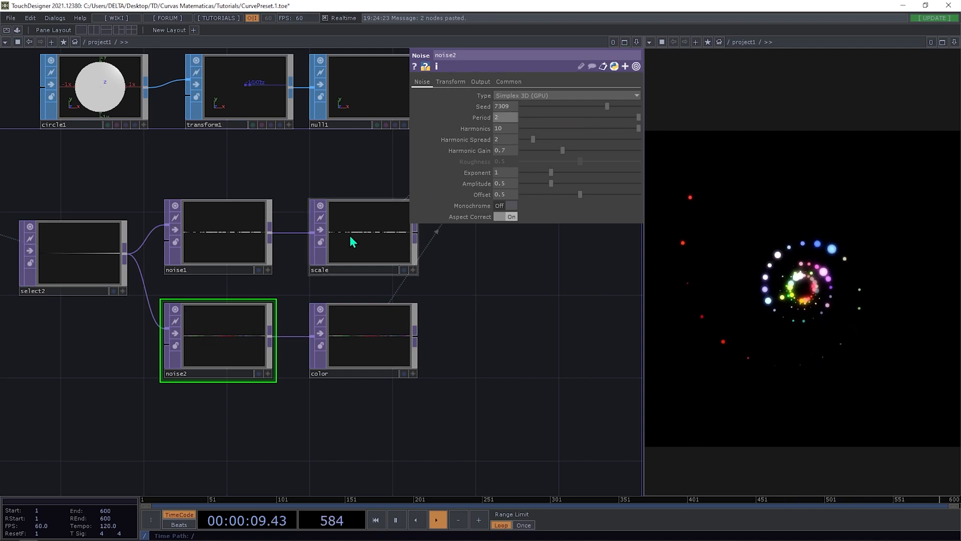
Animate noise1 by giving its Translate Z the expression absTime.seconds*.1.
scroll(311, 272, "down", 5)
scroll(300, 284, "up", 5)
left_click(320, 161)
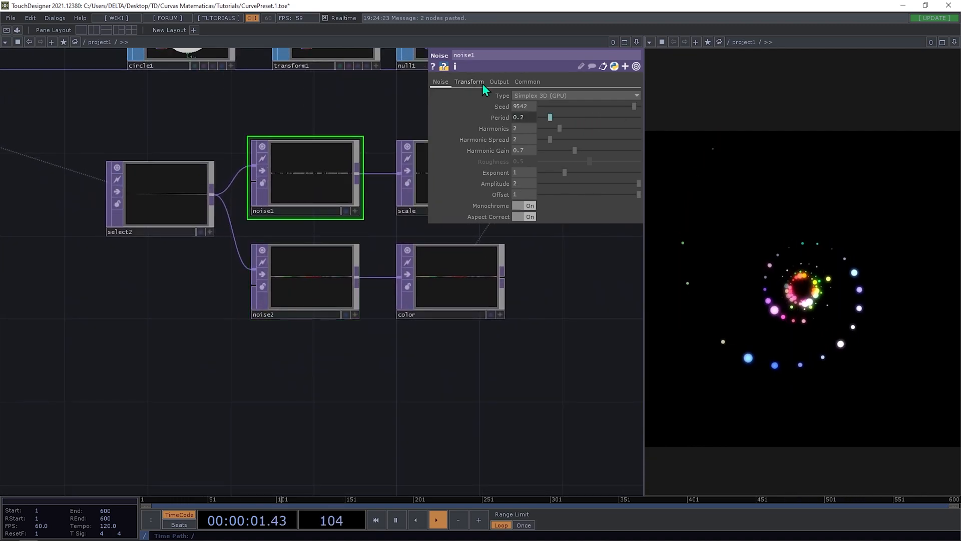
left_click(474, 82)
type("abstim")
type("Time.seconds")
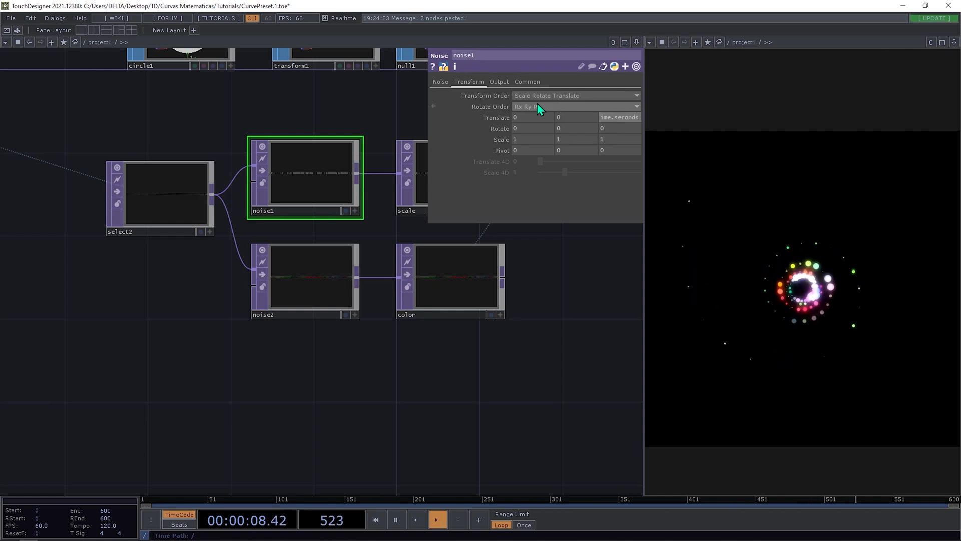
key("Return")
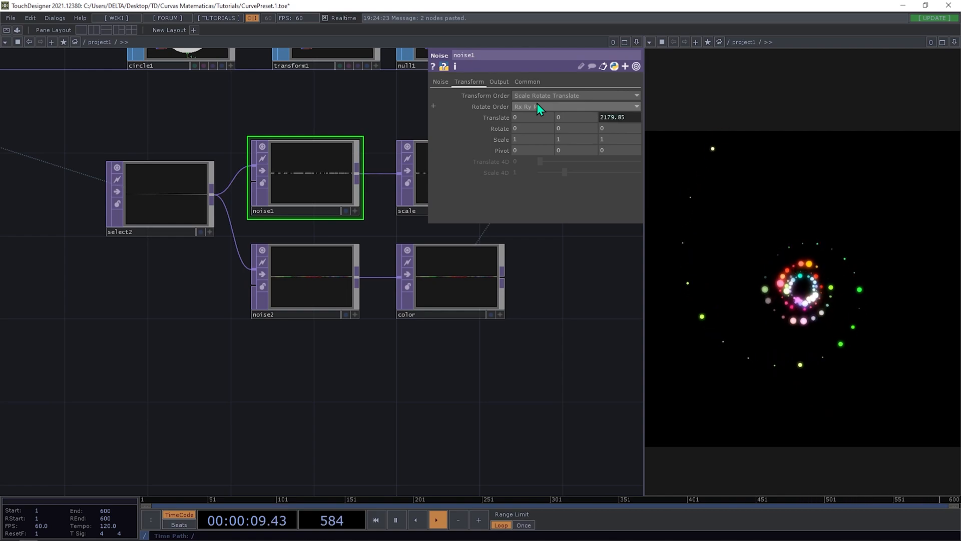
left_click(618, 118)
type("*.1")
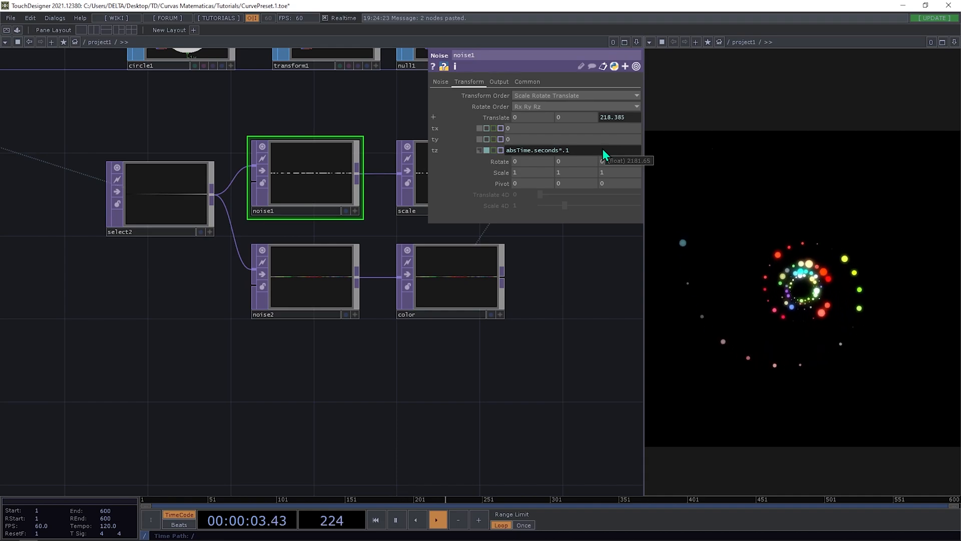
Change pattern1's Phase expression to absTime.seconds*0.02.
scroll(423, 270, "down", 5)
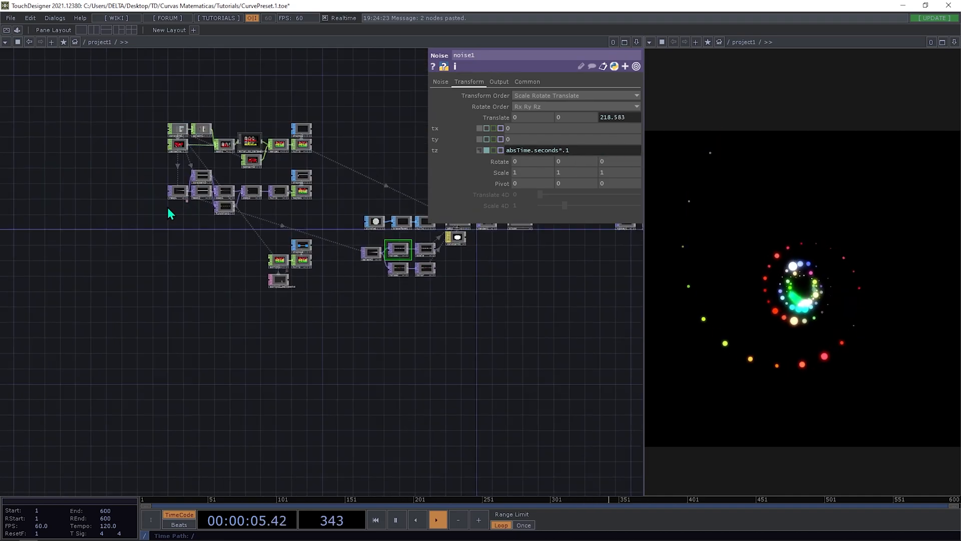
scroll(172, 215, "up", 5)
left_click(135, 199)
left_click(442, 83)
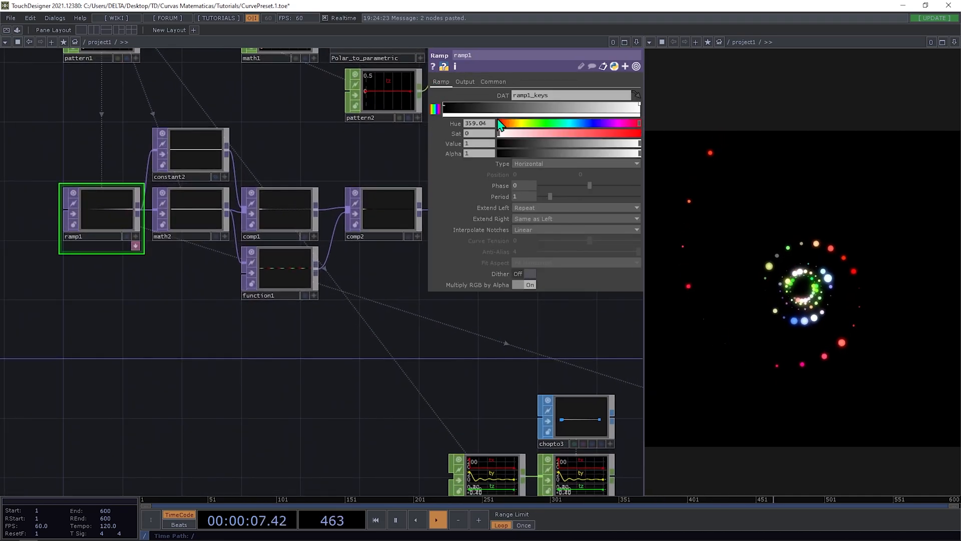
left_click_drag(337, 176, 356, 257)
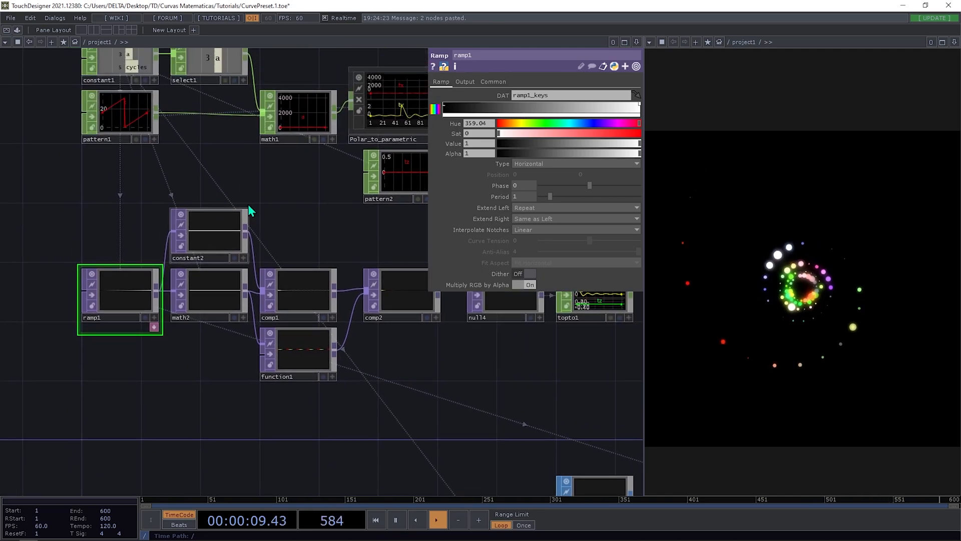
left_click(145, 100)
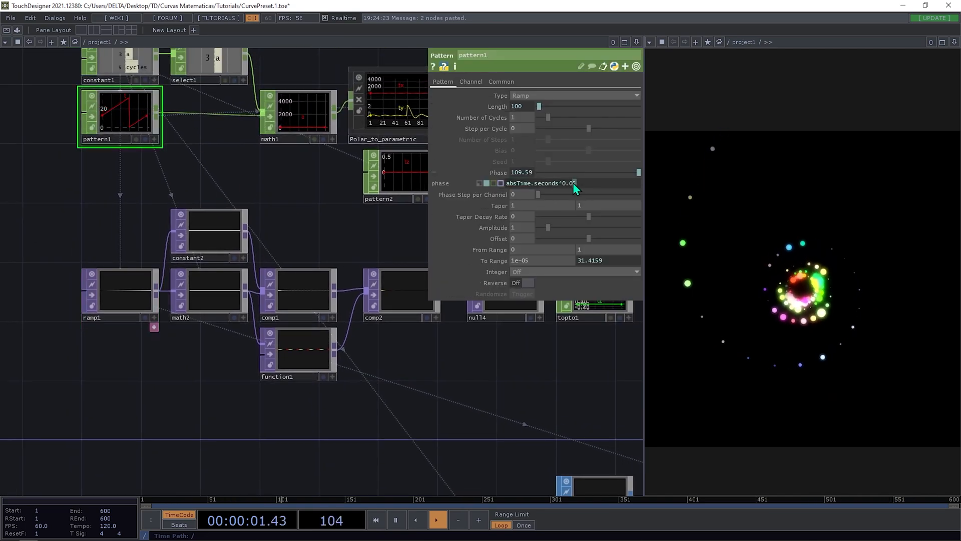
type("2")
Copy the Translate Z expression absTime.seconds*.1 from noise1 into noise2's Translate Z.
left_click_drag(471, 368, 189, 318)
scroll(142, 219, "down", 4)
scroll(255, 292, "up", 3)
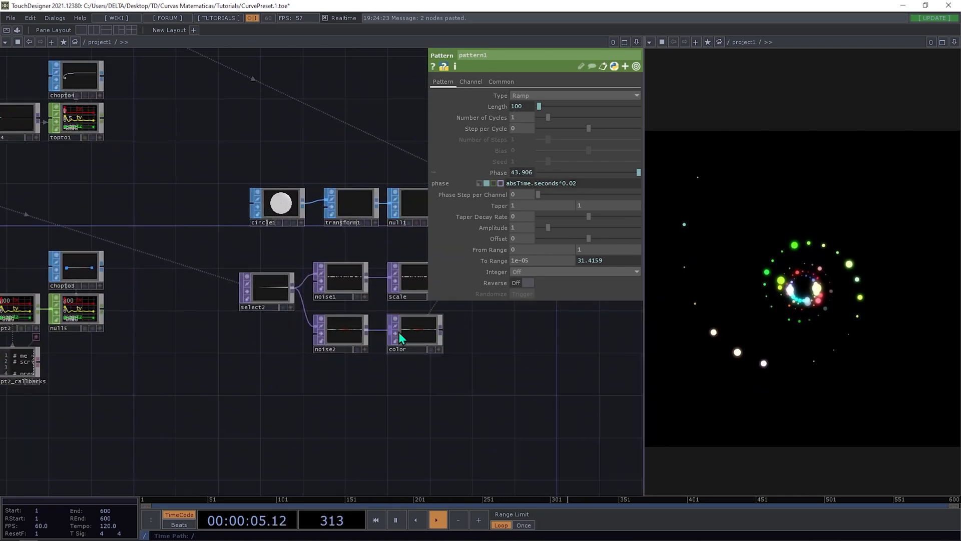
left_click(362, 279)
left_click(624, 119)
left_click_drag(586, 150, 384, 142)
key("ctrl+c")
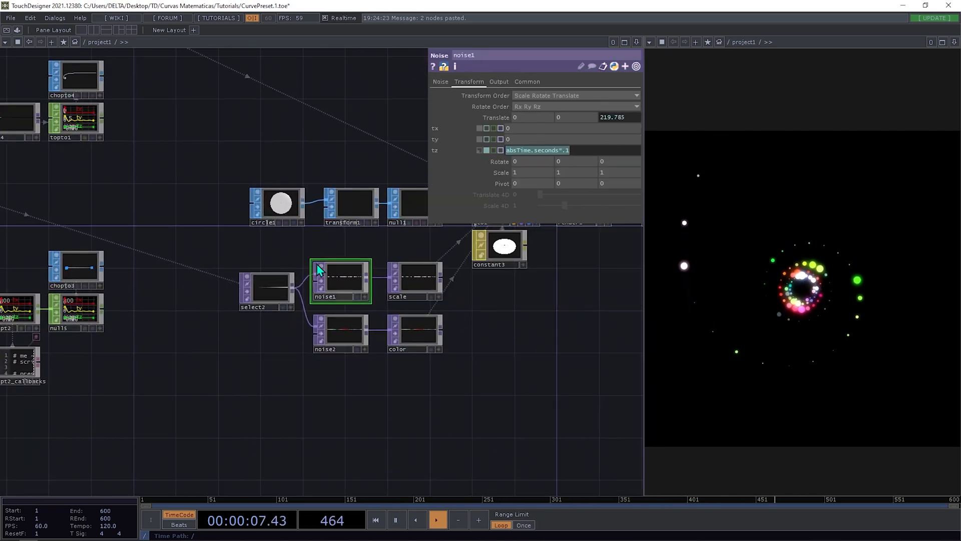
left_click(348, 329)
left_click(470, 82)
left_click(615, 117)
key("ctrl+v")
key("Return")
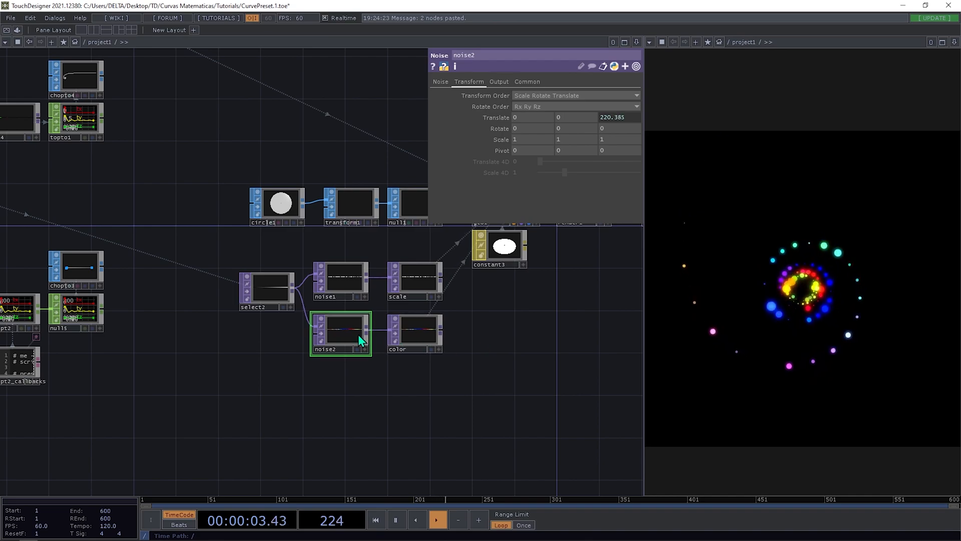
Change noise2's Translate Z expression to absTime.seconds*.05.
left_click(612, 120)
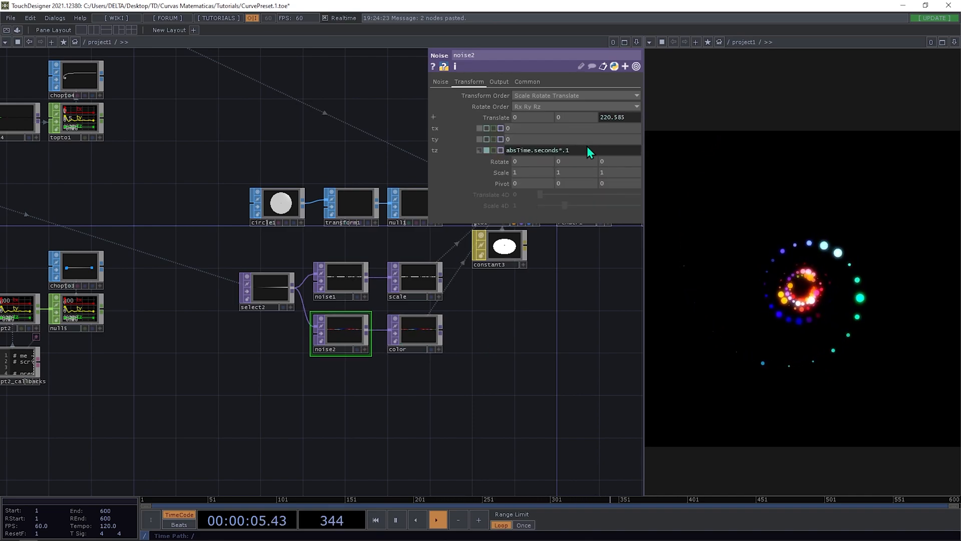
left_click(587, 147)
key("BackSpace")
type("05")
key("Return")
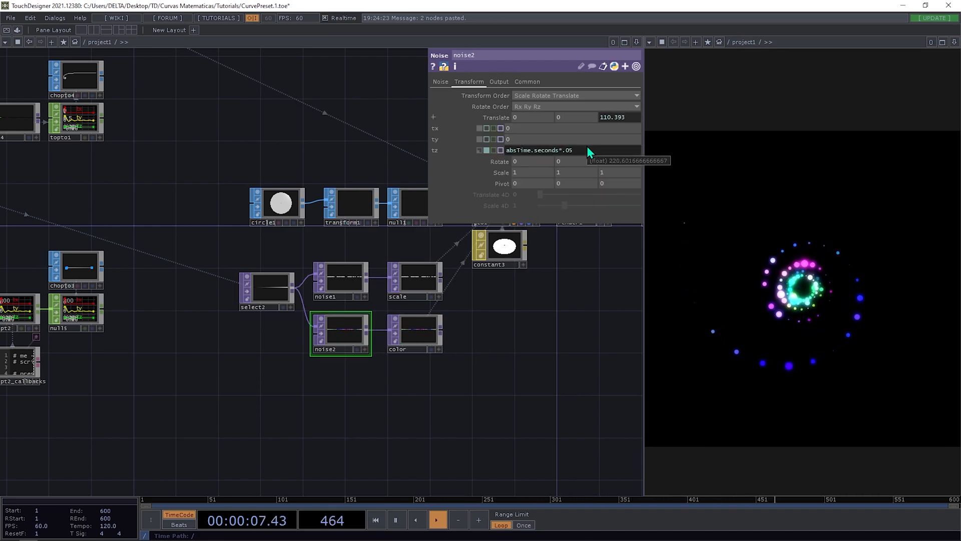
Set the a value of constant1 to 4.
left_click_drag(515, 383, 549, 399)
middle_click_drag(553, 391, 386, 251)
scroll(186, 224, "up", 3)
left_click(186, 224)
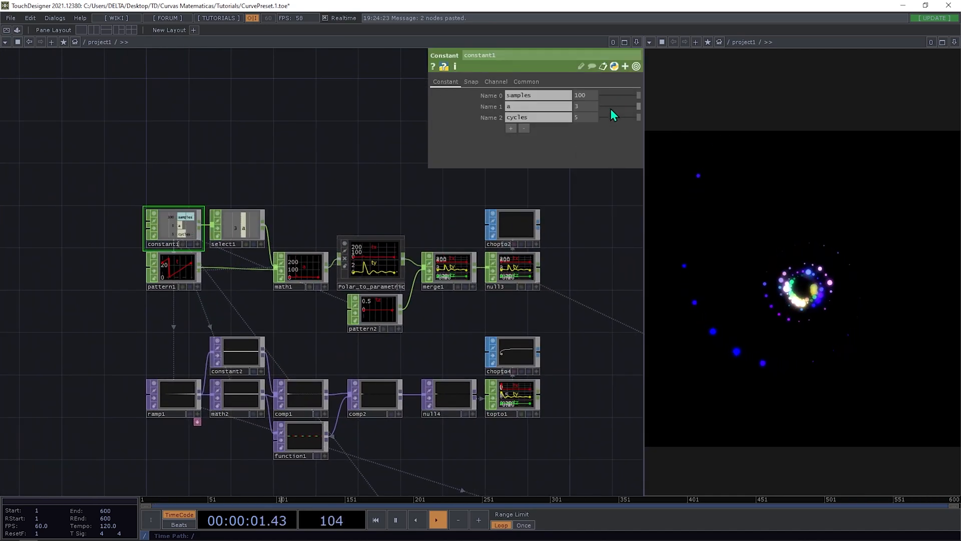
mouse_move(589, 106)
middle_mouse_down()
mouse_move(571, 103)
mouse_move(589, 92)
middle_mouse_up()
Add a Sphere SOP above circle1 and connect it to transform1 in place of the circle.
left_click_drag(562, 279, 24, 154)
left_click_drag(240, 268, 377, 215)
double_click(288, 251)
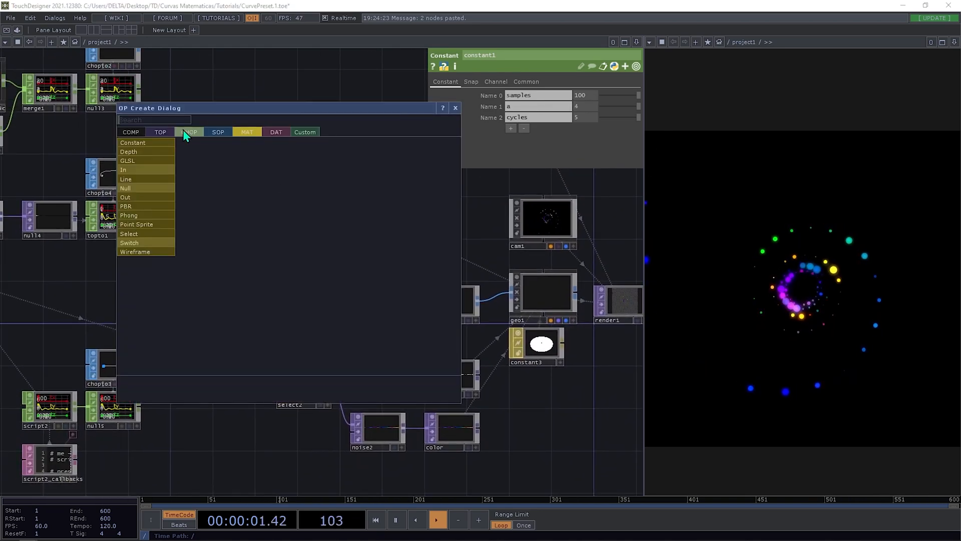
left_click(220, 132)
type("spphe")
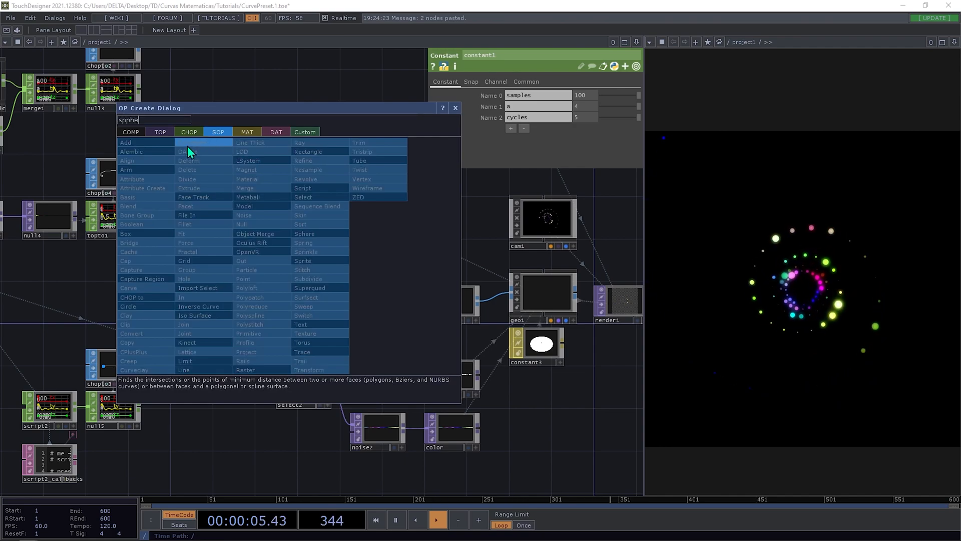
key("BackSpace")
key("BackSpace")
type("he")
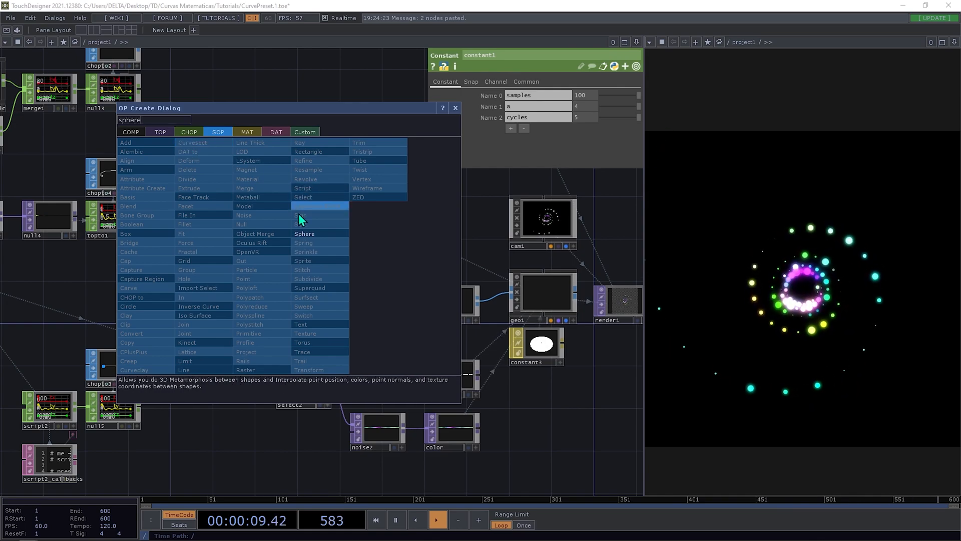
left_click(306, 234)
left_click(318, 263)
left_click_drag(340, 258, 363, 297)
left_click_drag(472, 349, 343, 293)
Add a Phong MAT and place it directly below constant3.
key("Tab")
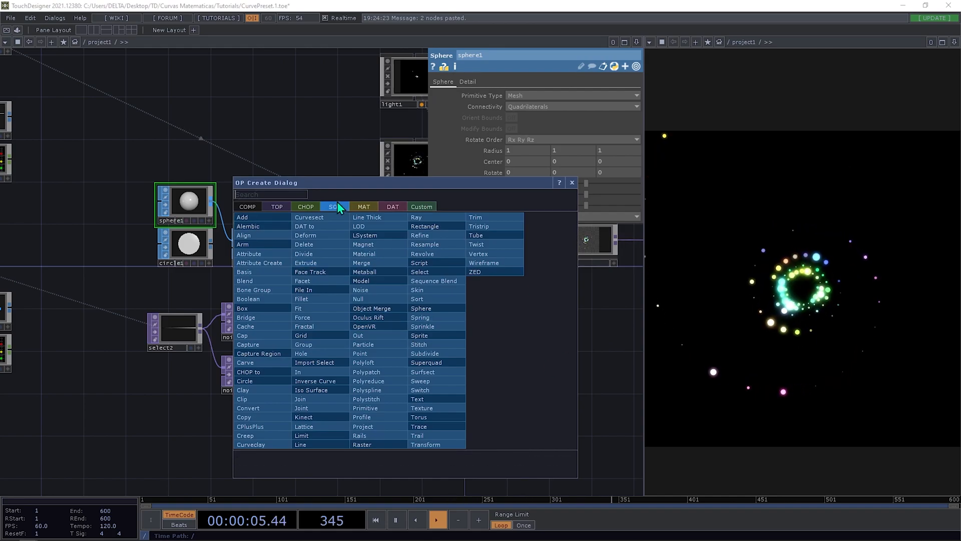
left_click(363, 209)
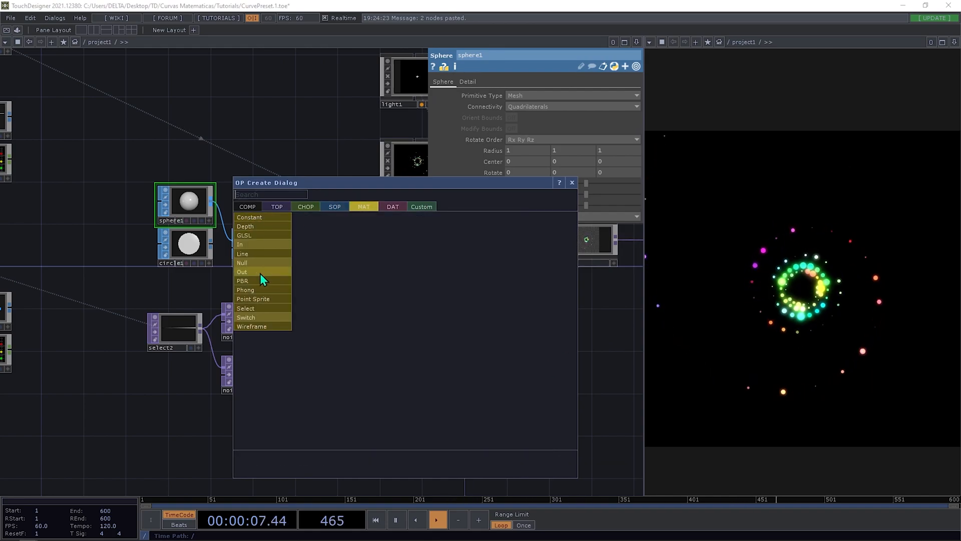
left_click(260, 291)
left_click_drag(401, 336, 410, 239)
left_click(409, 227)
left_click_drag(285, 186, 171, 192)
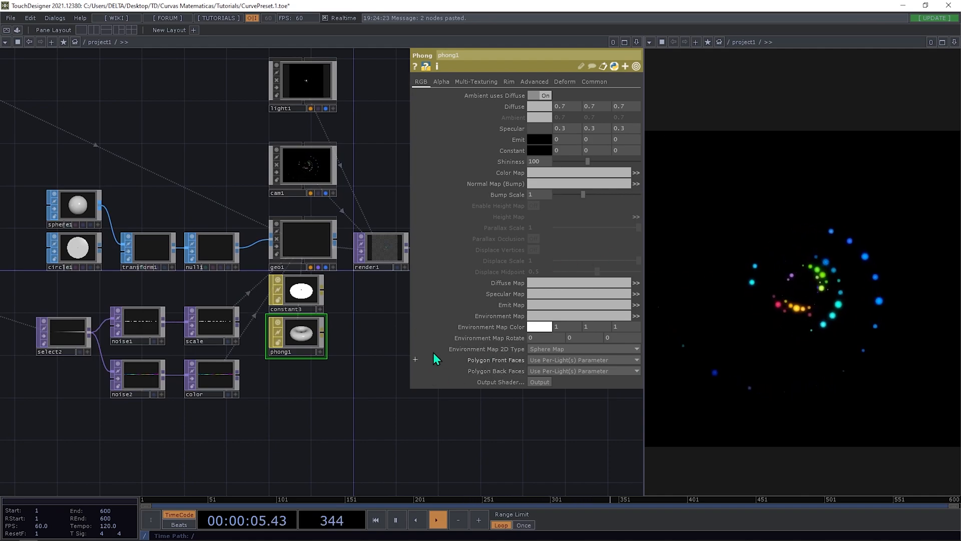
Reconnect circle1 to transform1 in place of sphere1 and open circle1's parameters.
left_click_drag(161, 189, 251, 221)
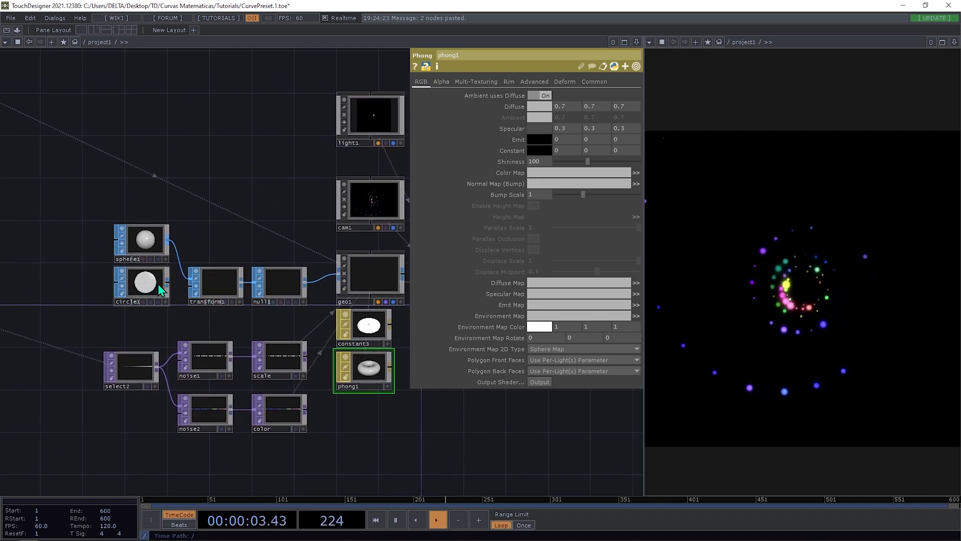
left_click_drag(185, 278, 190, 279)
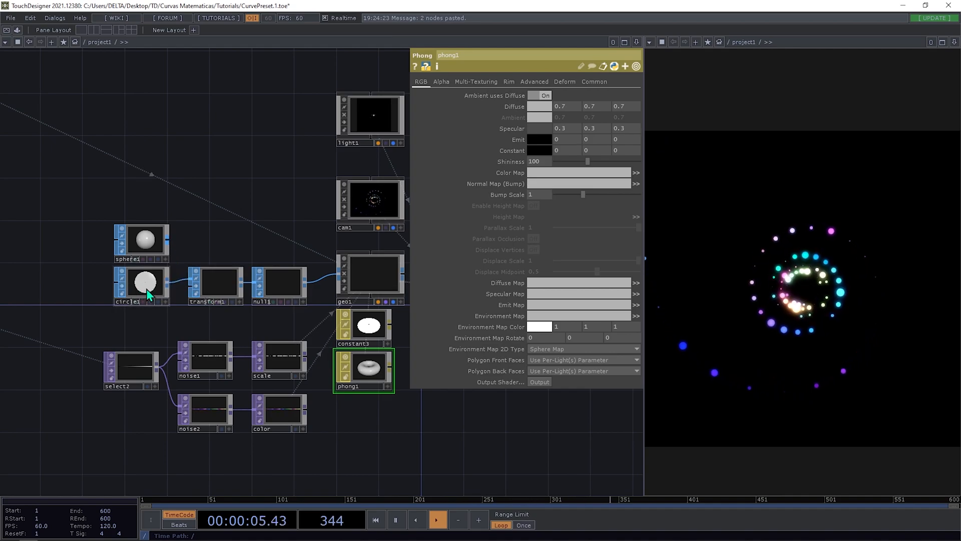
left_click_drag(423, 418, 349, 369)
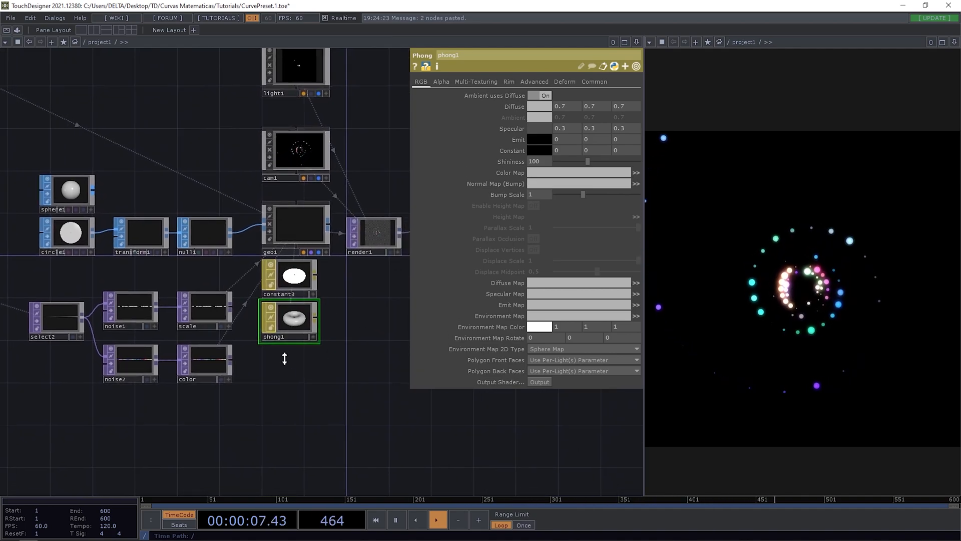
left_click_drag(234, 366, 316, 372)
left_click_drag(282, 411, 208, 403)
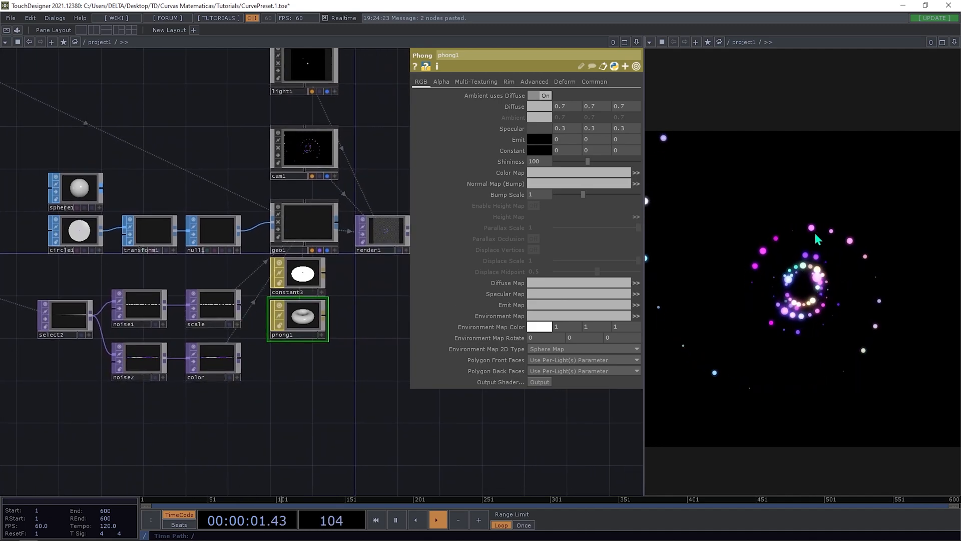
left_click(77, 231)
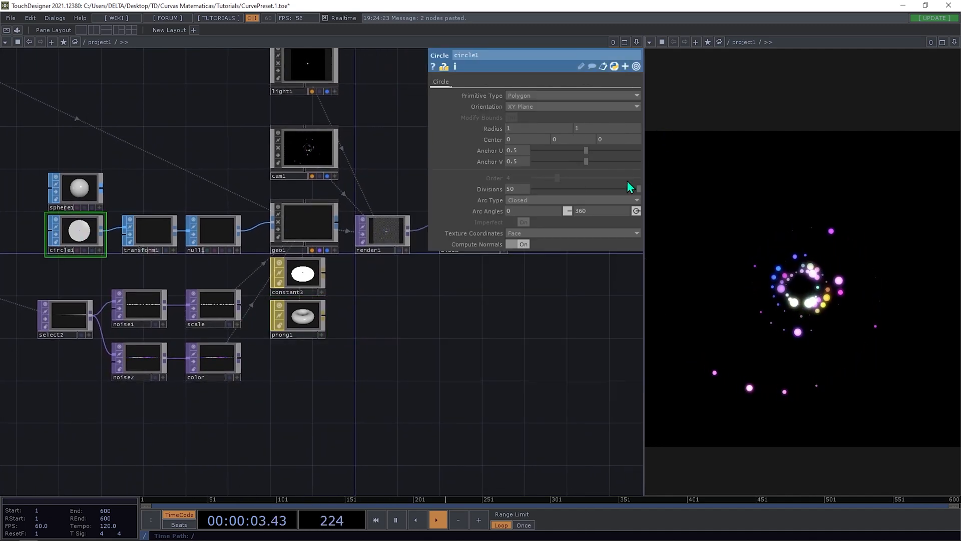
Reduce circle1's divisions to 5 so each instance is drawn as a pentagon.
left_click_drag(599, 190, 542, 193)
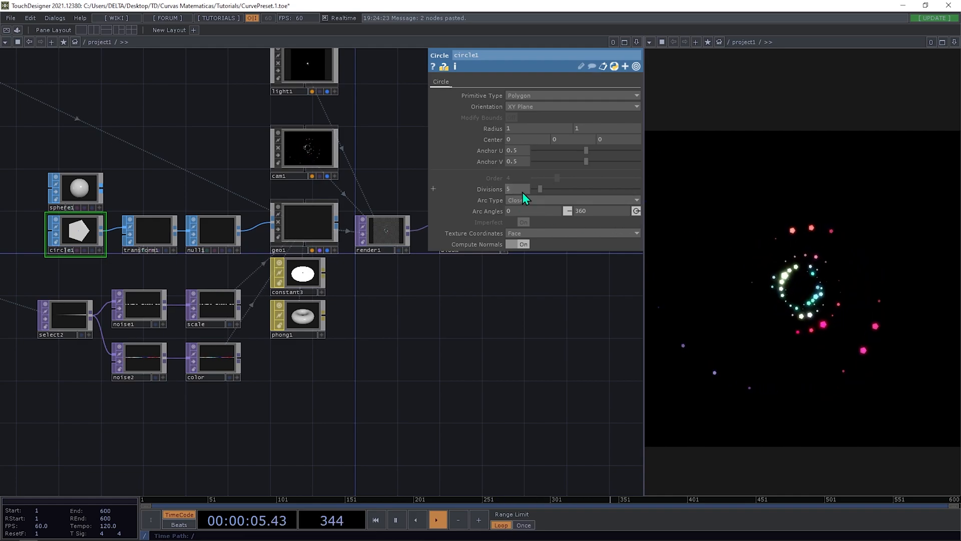
mouse_move(521, 190)
middle_mouse_down()
mouse_move(503, 193)
mouse_move(550, 193)
mouse_move(521, 194)
middle_mouse_up()
Review the render chain, then select the CHOP, TOP and Python script curve-generating groups one after another to compare the three methods.
scroll(446, 285, "down", 5)
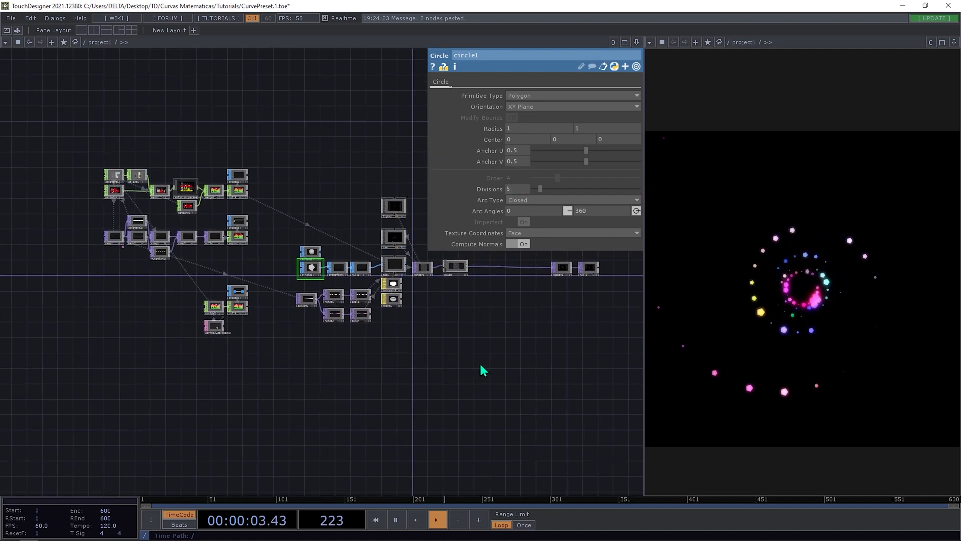
scroll(434, 345, "up", 5)
left_click_drag(491, 277, 328, 275)
left_click_drag(338, 350, 511, 359)
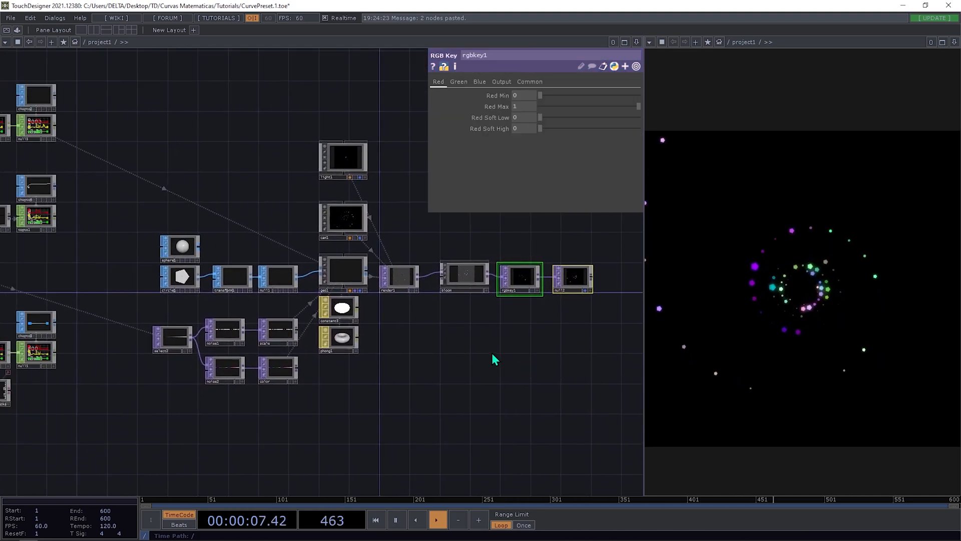
scroll(491, 354, "down", 3)
left_click_drag(211, 300, 265, 307)
right_click_drag(265, 429, 13, 127)
left_click_drag(51, 167, 104, 168)
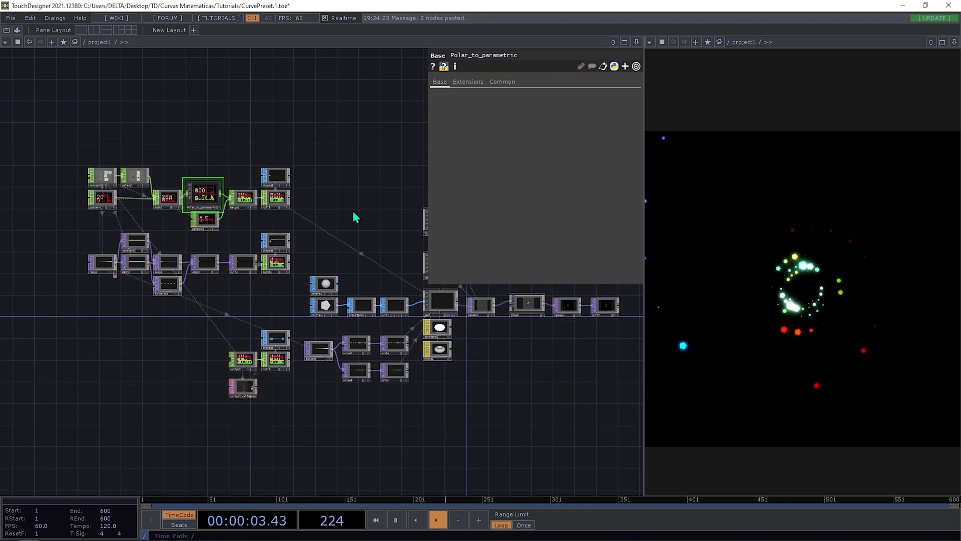
right_click_drag(292, 307, 71, 251)
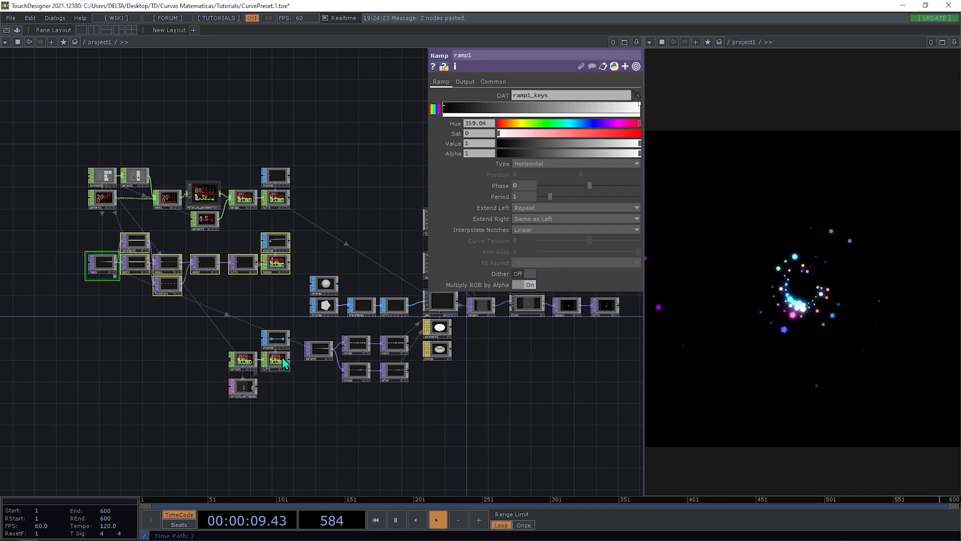
right_click_drag(289, 416, 218, 325)
left_click_drag(309, 421, 253, 421)
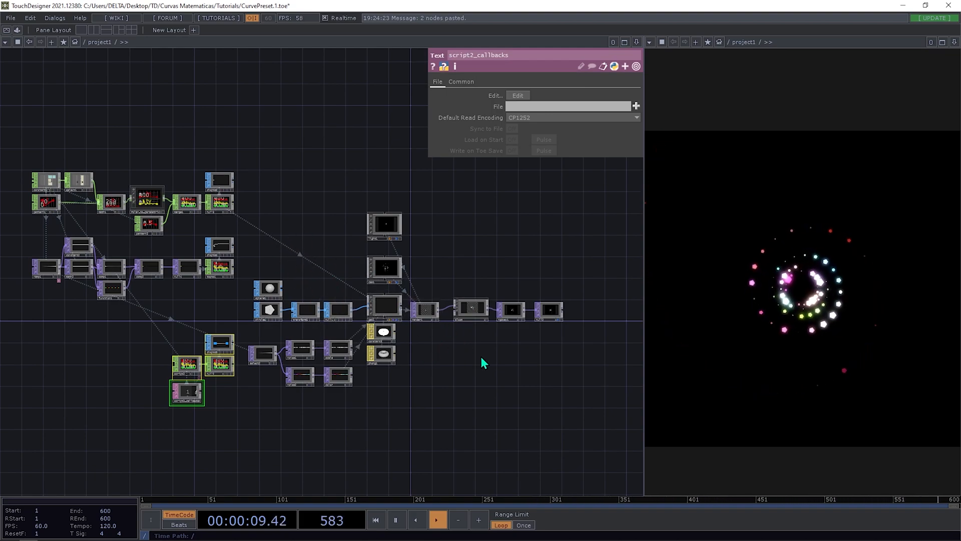
Hide the parameter window and frame the whole operator network in the network editor.
left_click_drag(526, 350, 542, 349)
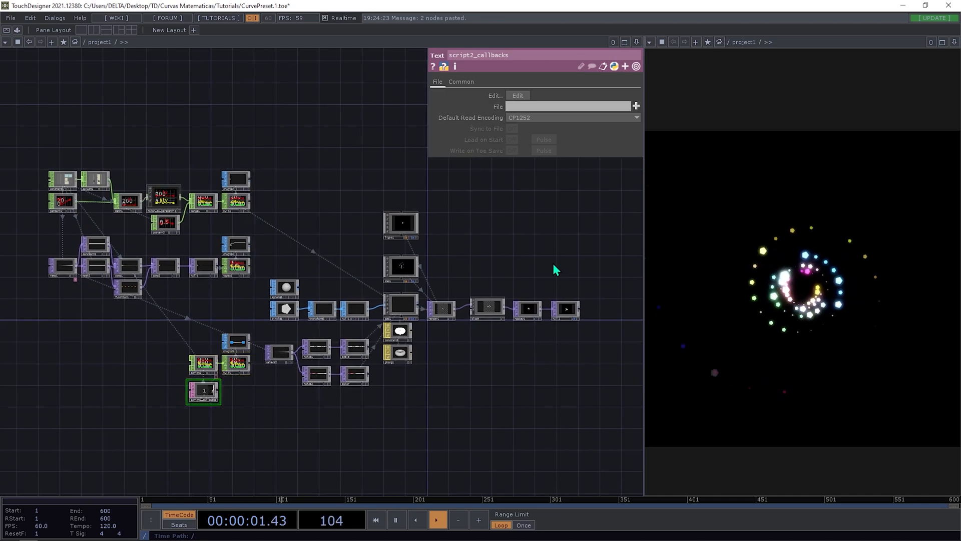
key("p")
key("h")
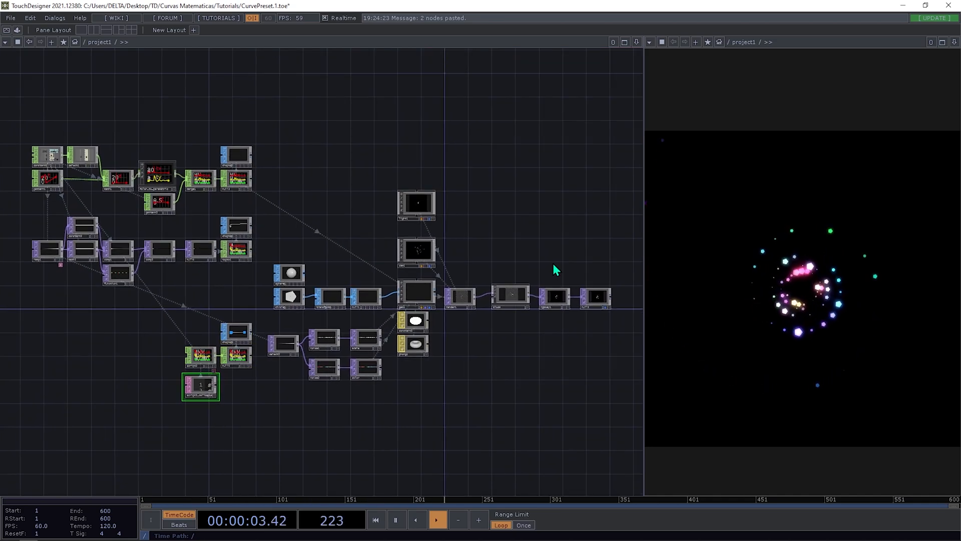